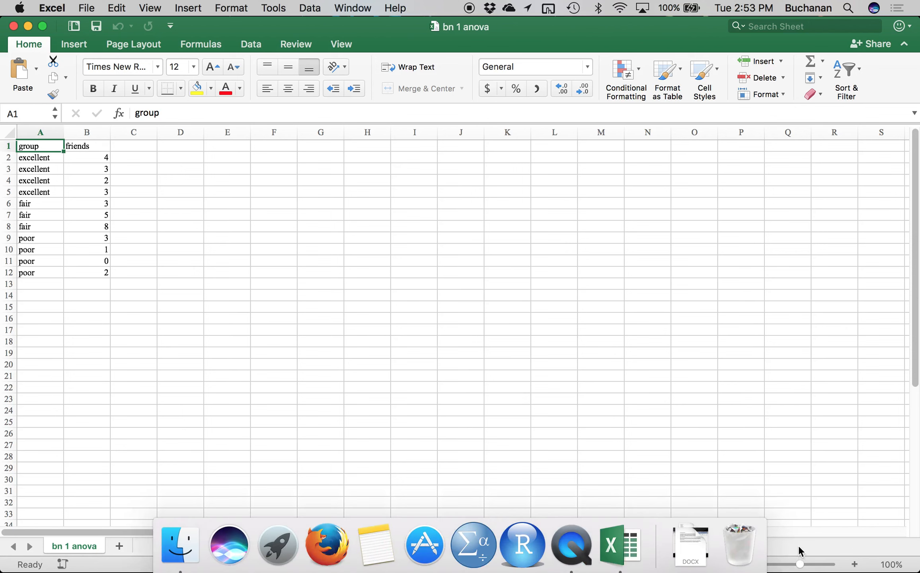
- Save a copy of the file as "bn 1 anova_ds" in Excel Workbook (.xlsx) format in the 5 ANOVA folder
left_click_drag(799, 564, 805, 564)
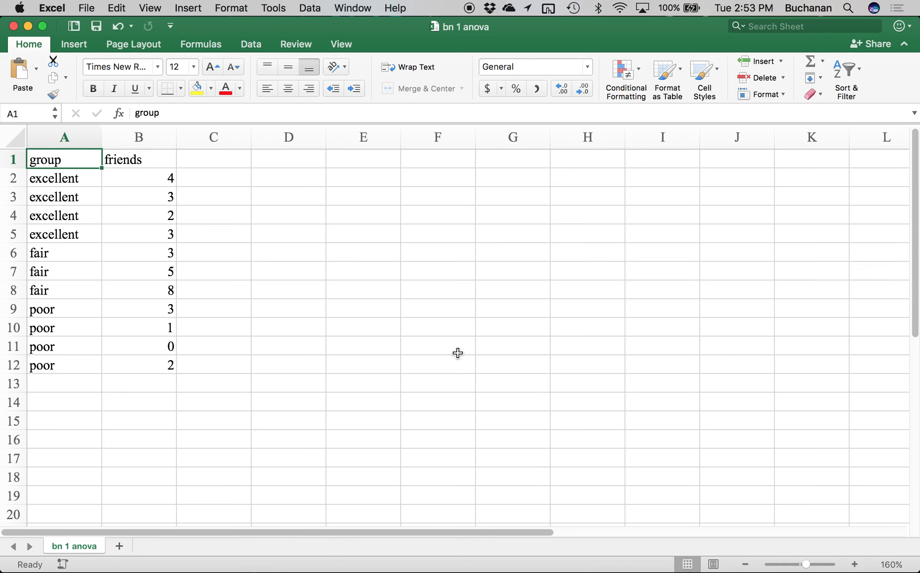
left_click(84, 8)
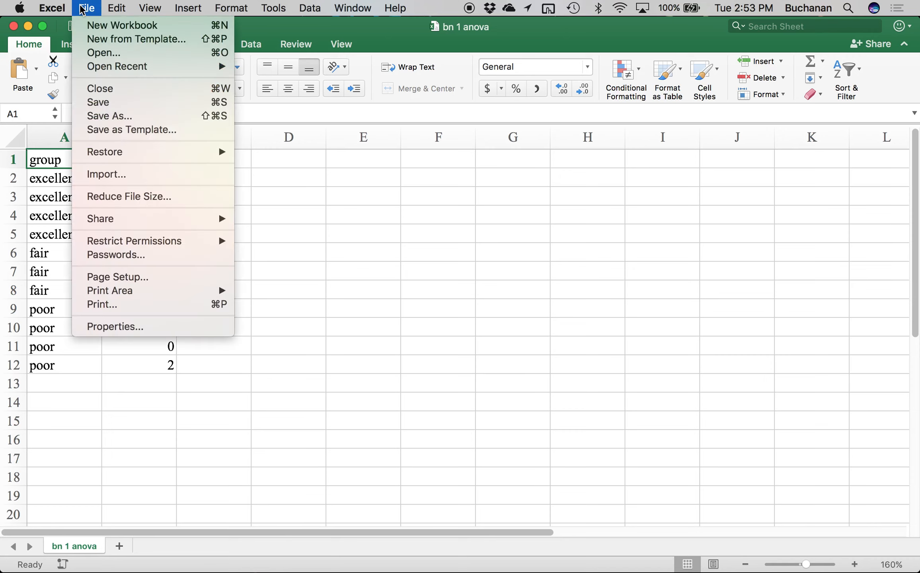
left_click(136, 122)
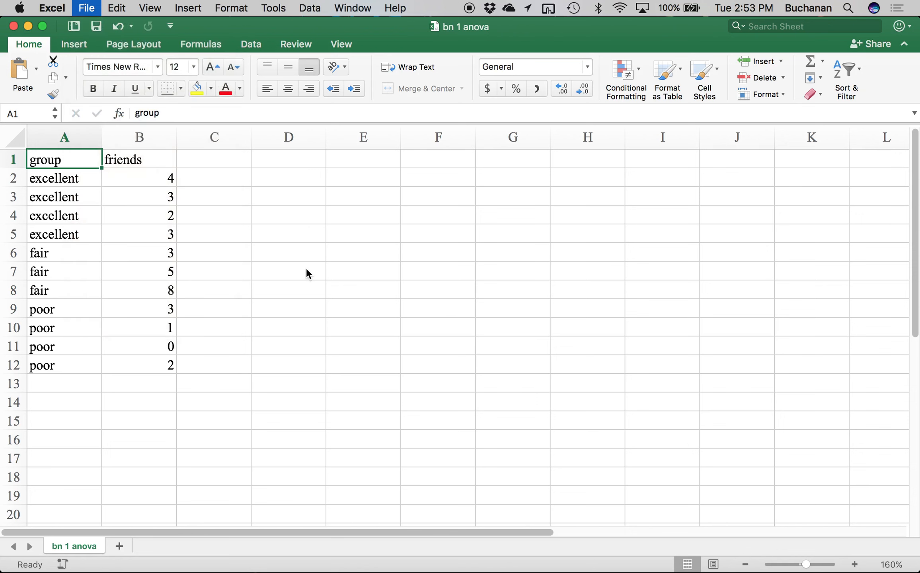
left_click(430, 80)
type("_ds")
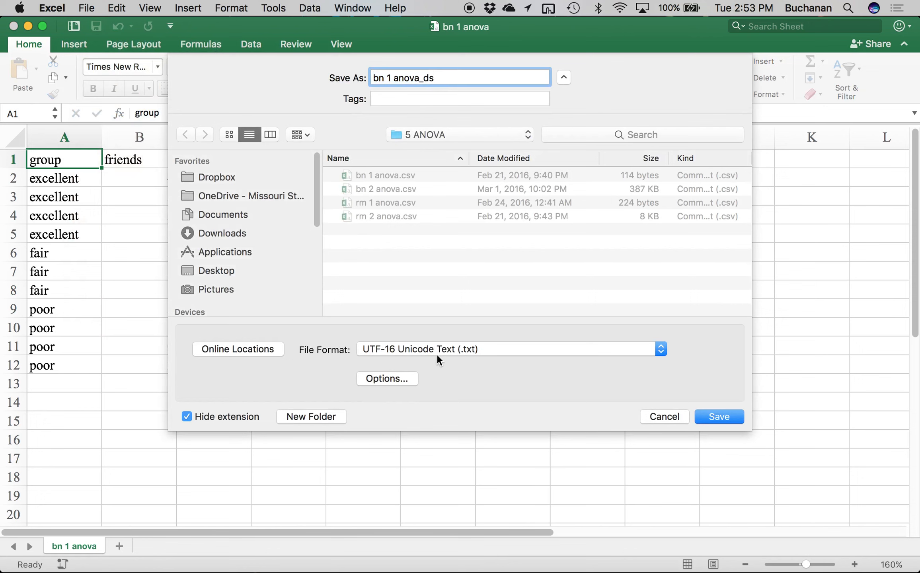
left_click(437, 351)
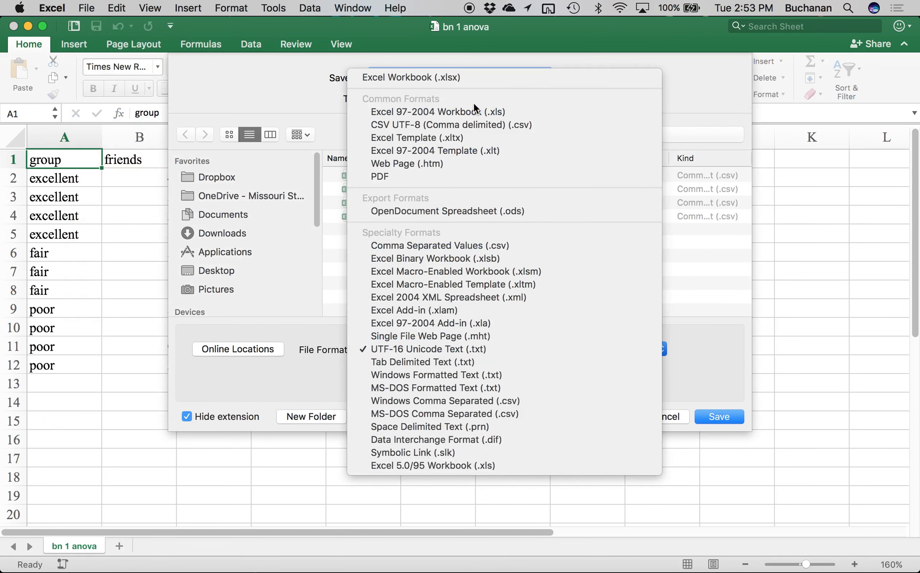
left_click(468, 83)
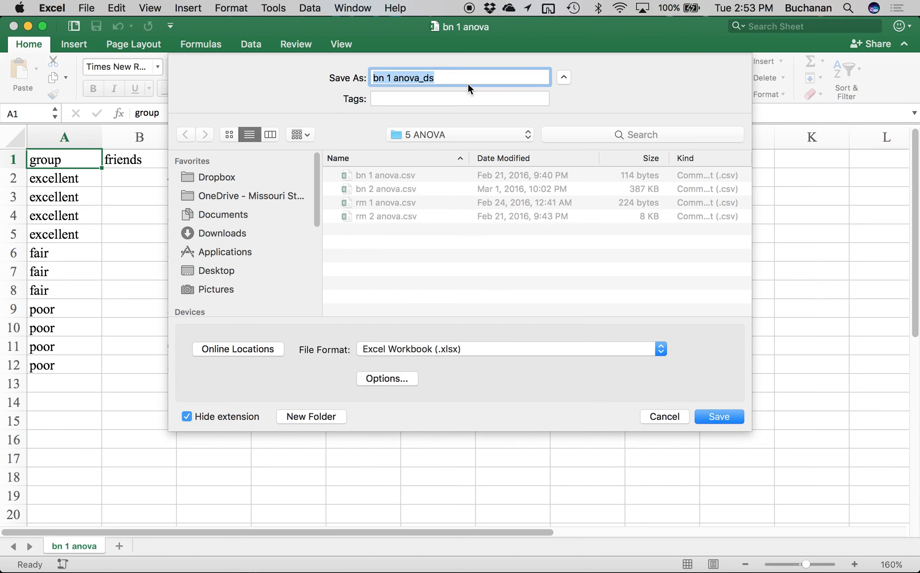
key("Return")
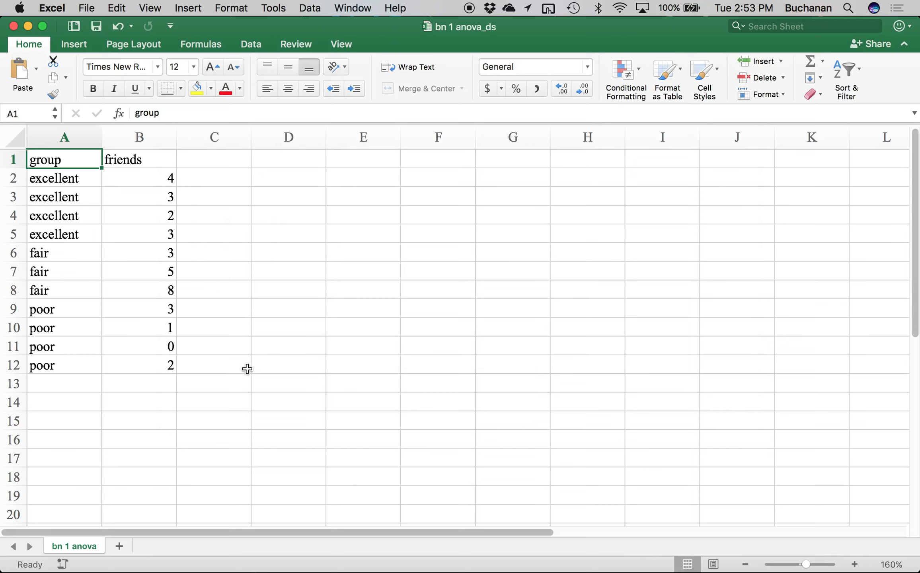
- Rename the "bn 1 anova" sheet to "master"
left_click(82, 550)
double_click(82, 550)
type("master")
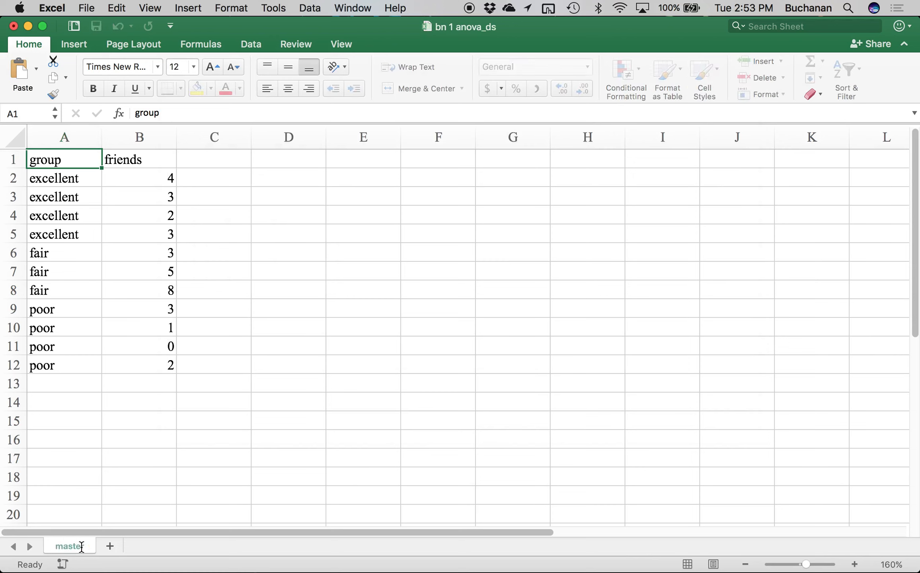
key("Return")
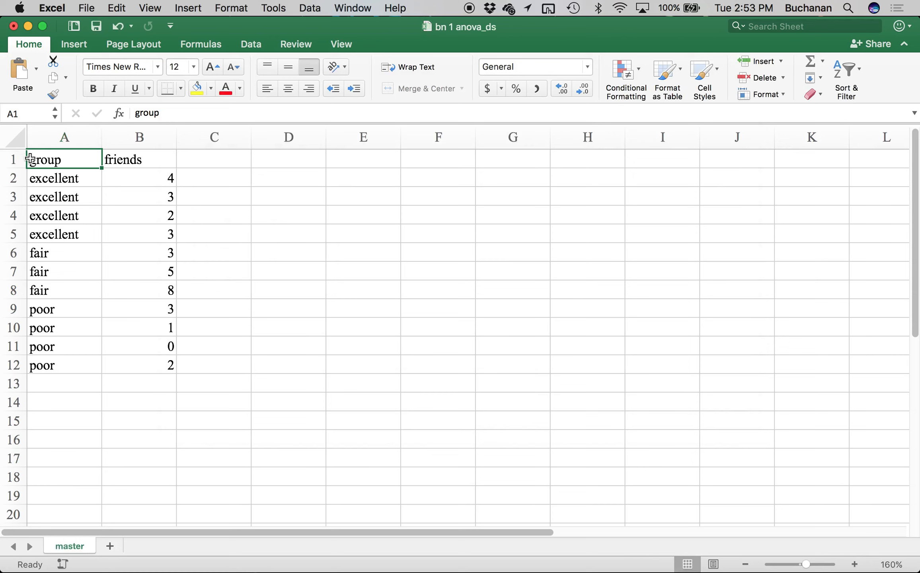
- Copy columns A and B of the master sheet into a new sheet, starting at cell A1
left_click(12, 143)
left_click_drag(61, 139, 159, 141)
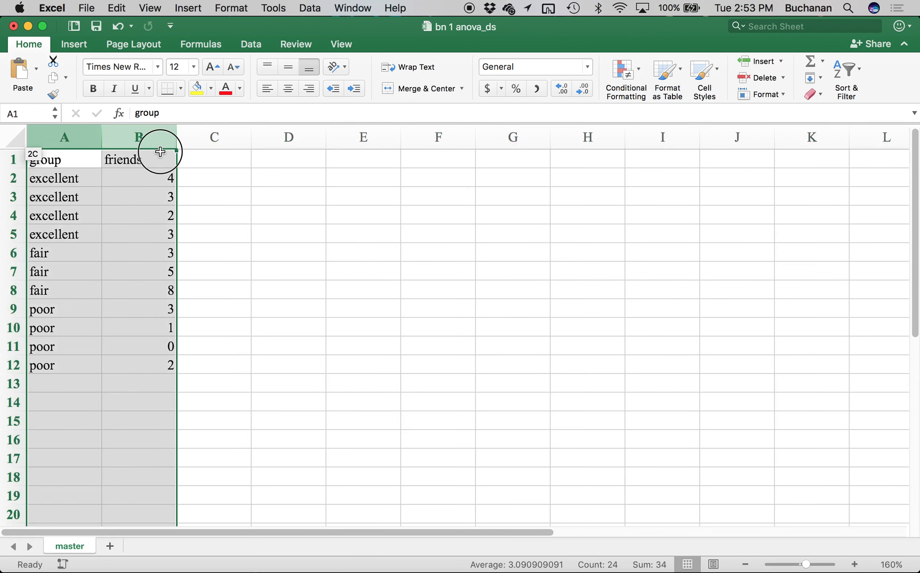
key("super+c")
left_click(109, 546)
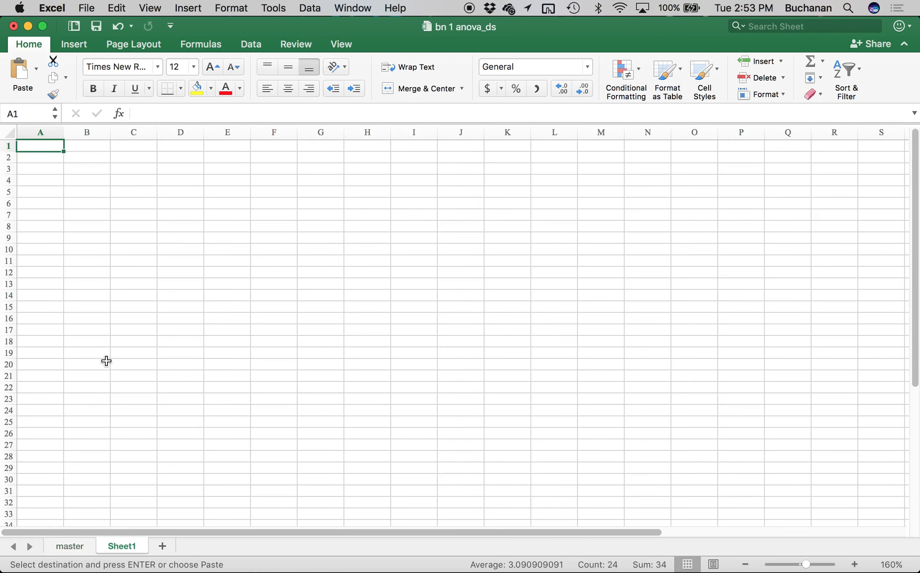
key("super+v")
left_click_drag(800, 564, 811, 564)
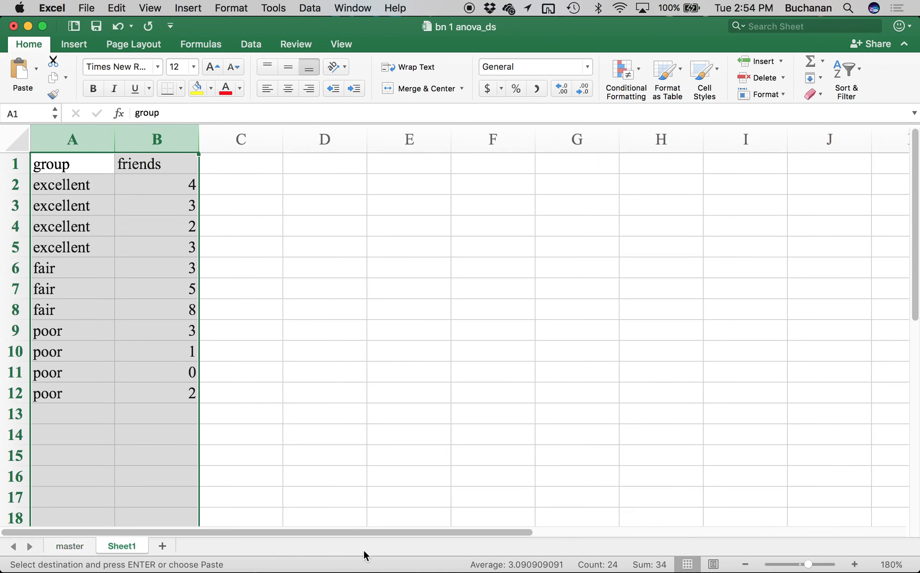
- Rename the new sheet holding the copied data to "no typos"
double_click(131, 551)
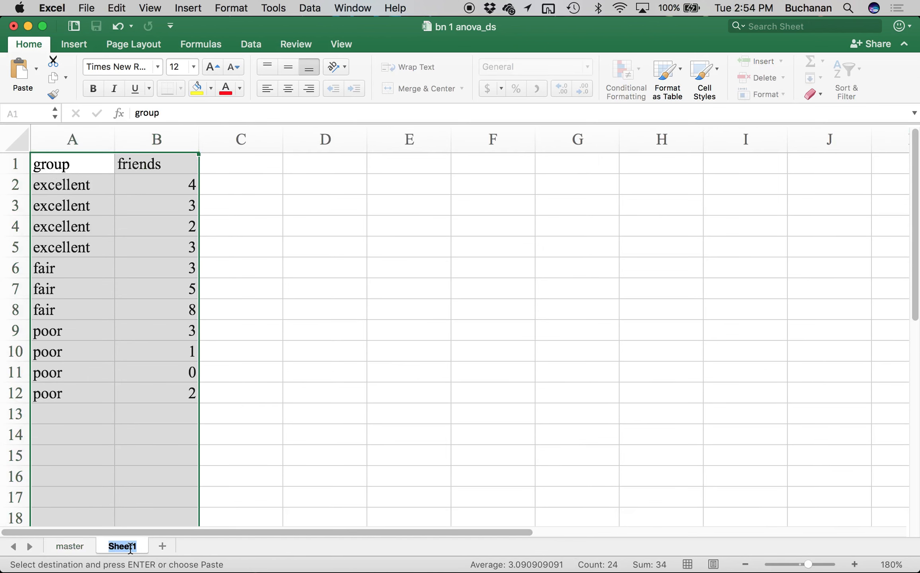
type("no")
type("typos")
key("BackSpace")
key("BackSpace")
key("BackSpace")
key("BackSpace")
key("BackSpace")
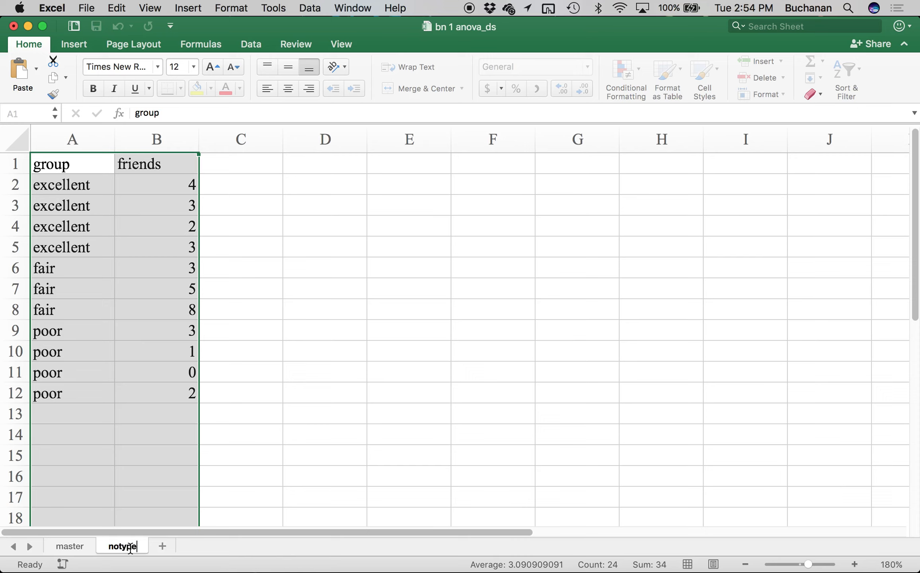
type("ty")
key("BackSpace")
key("BackSpace")
type("typos")
key("Return")
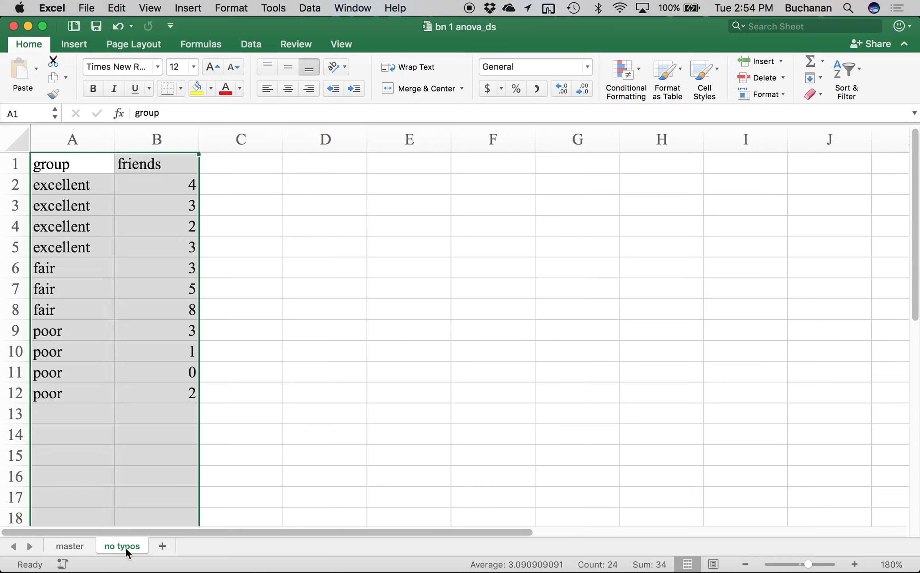
- Run Descriptive Statistics on column B with labels in the first row and summary statistics, output to a new worksheet
left_click(209, 221)
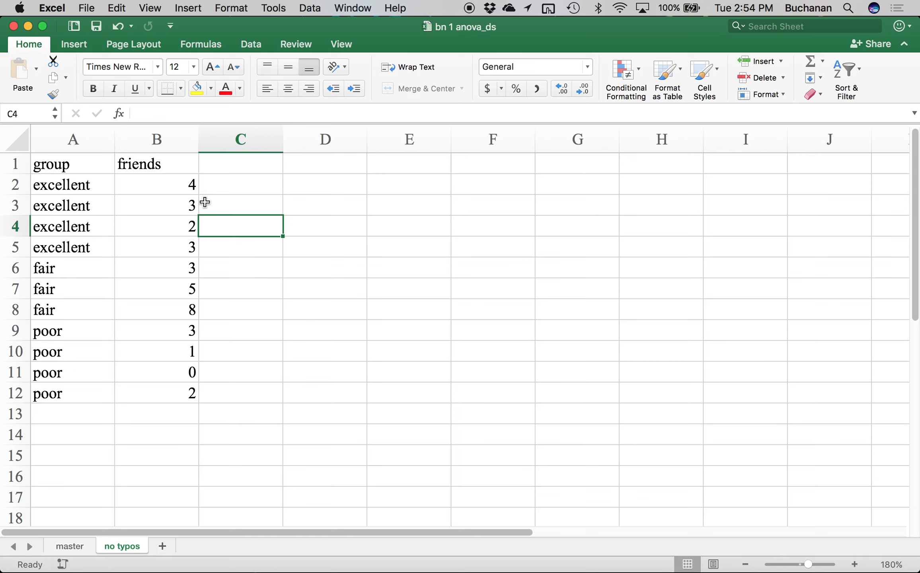
left_click(246, 43)
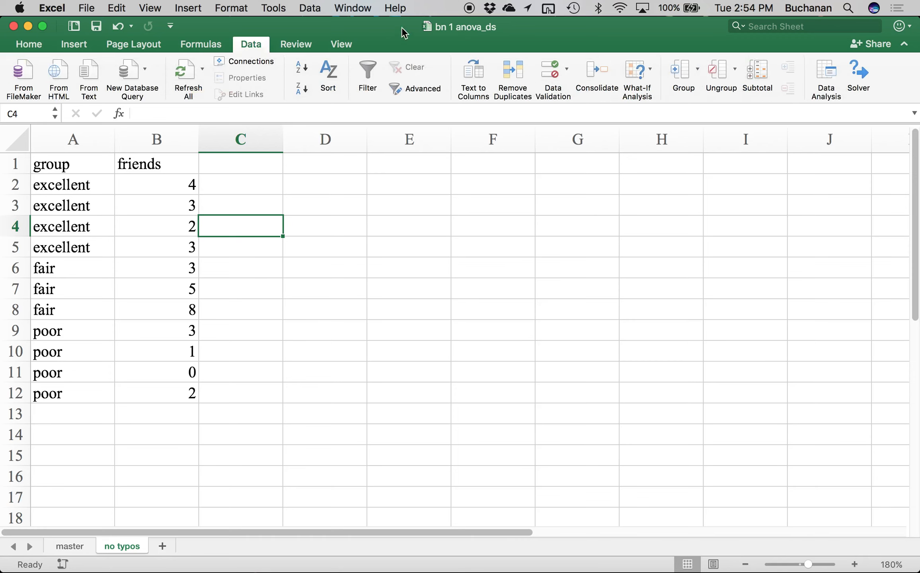
left_click(825, 66)
scroll(420, 214, "up", 2)
scroll(417, 214, "up", 5)
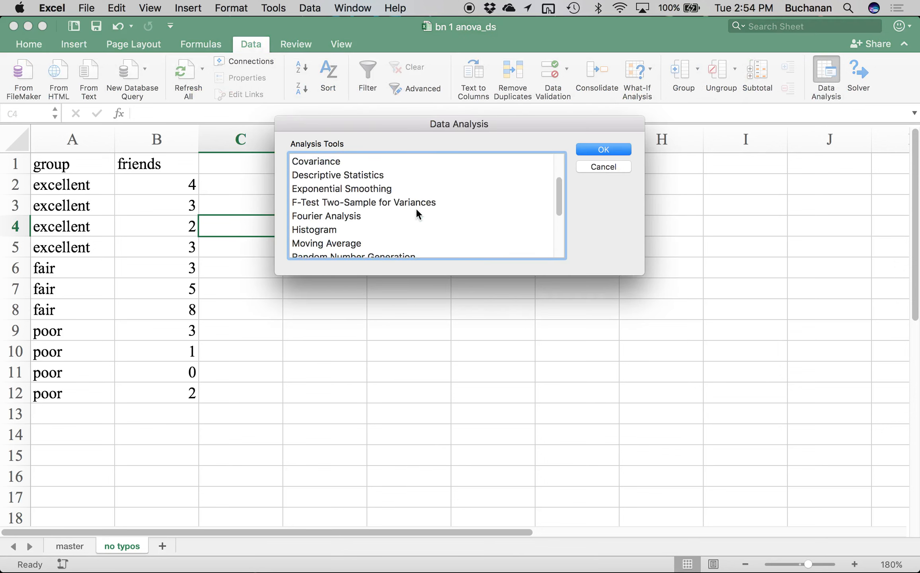
left_click(379, 219)
left_click(589, 145)
left_click(136, 133)
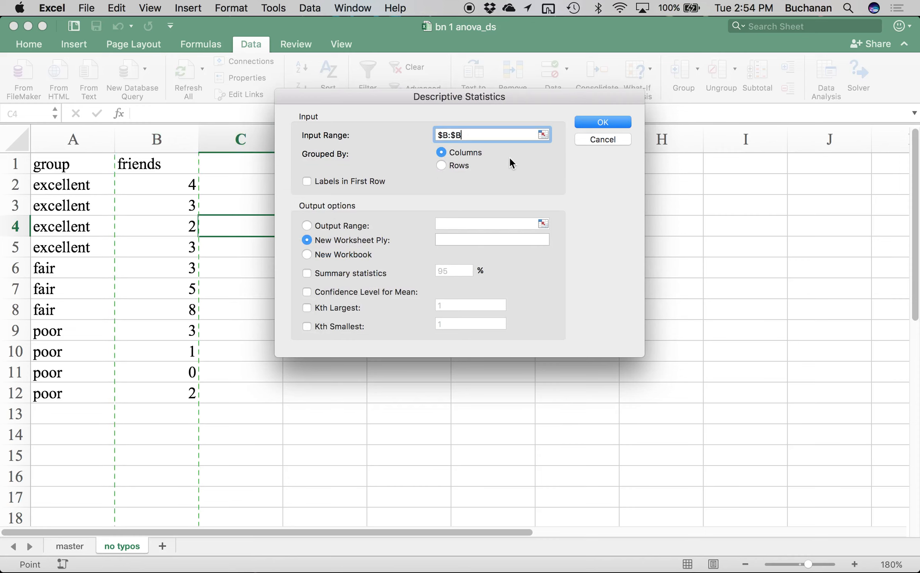
left_click(351, 273)
left_click(585, 117)
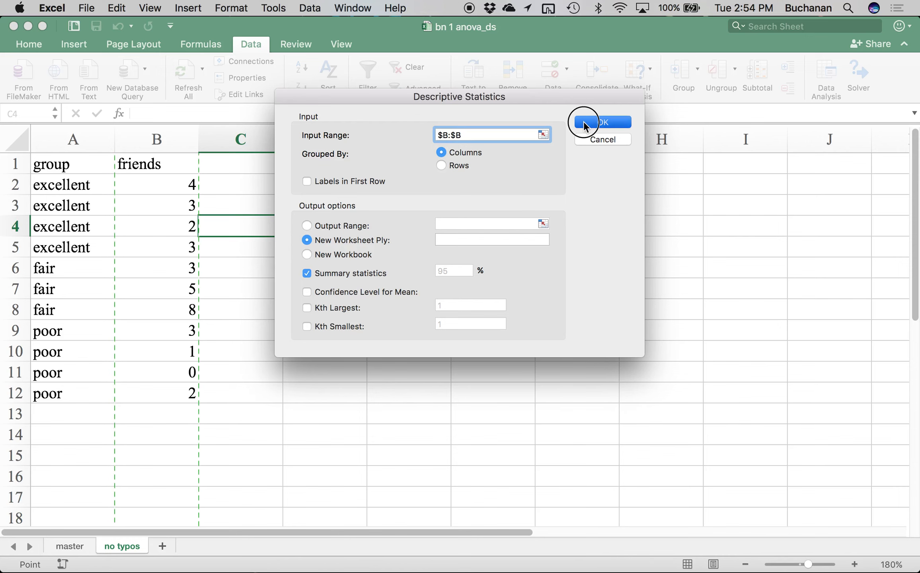
left_click(574, 217)
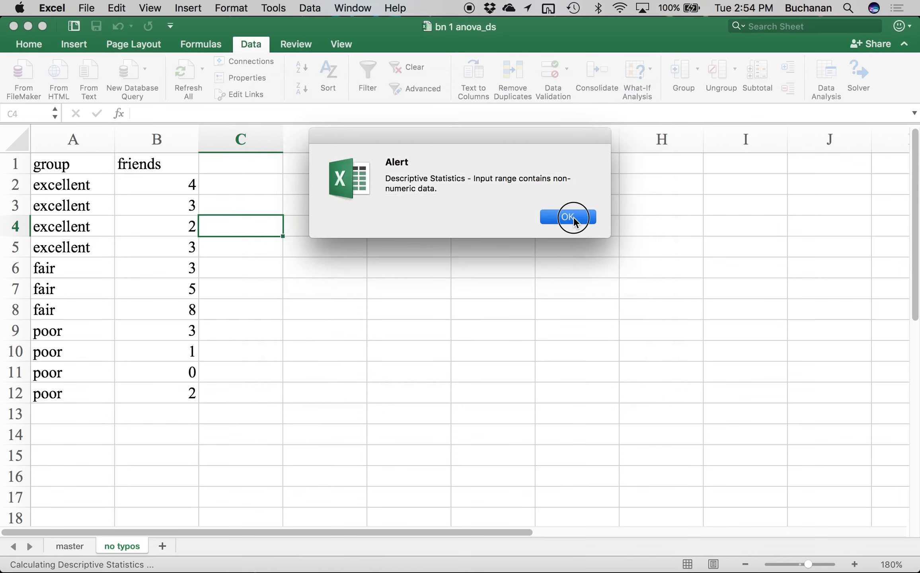
left_click(310, 181)
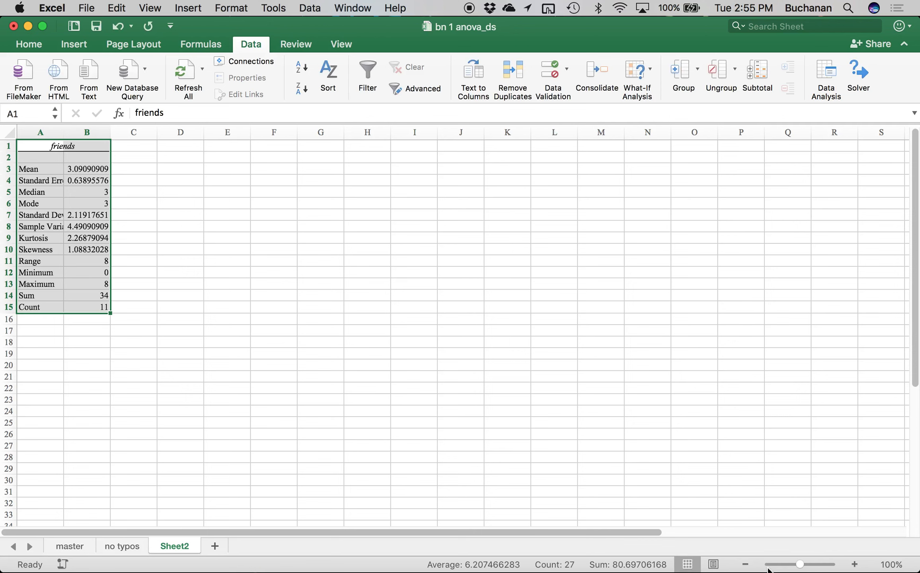
- Autofit columns A and B of the statistics output and select the Minimum and Maximum rows
left_click_drag(799, 564, 802, 567)
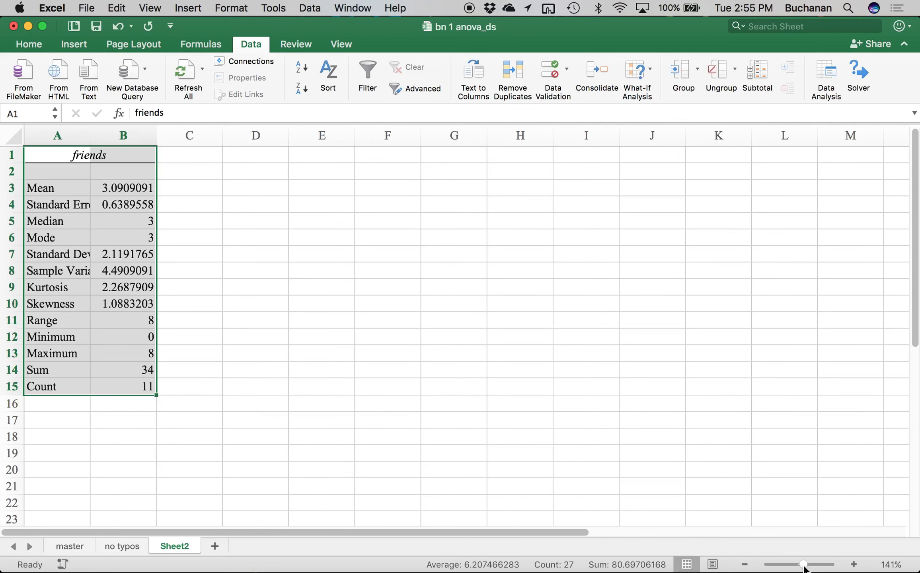
double_click(88, 142)
left_click(191, 137)
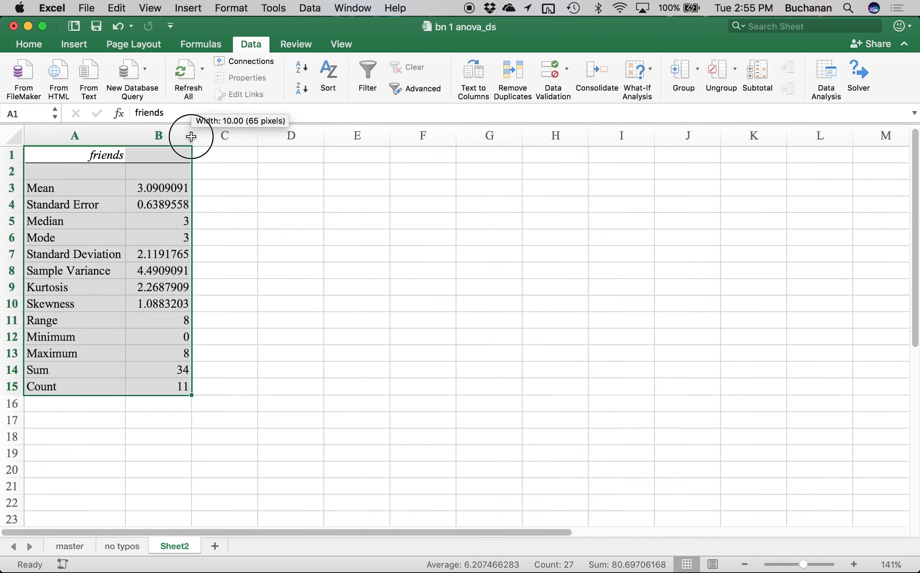
double_click(191, 136)
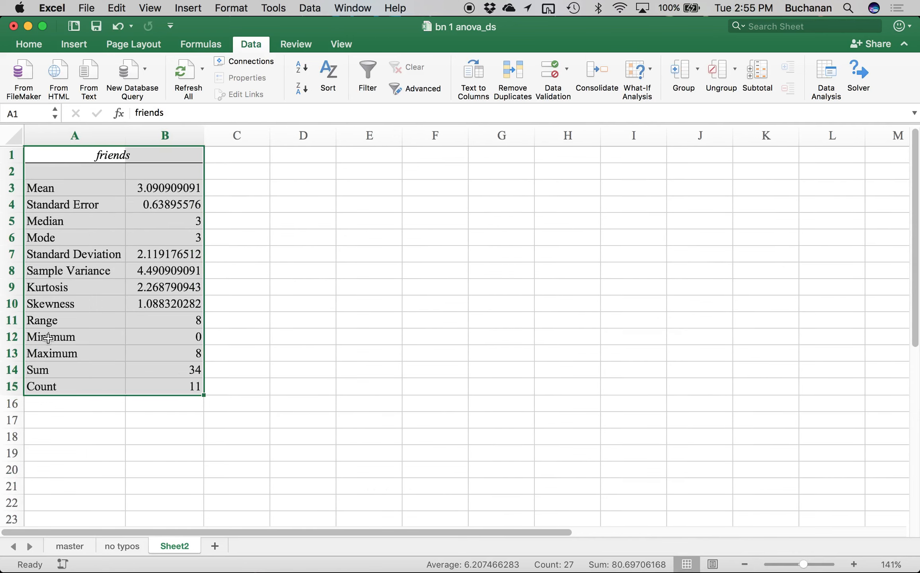
left_click_drag(14, 336, 16, 346)
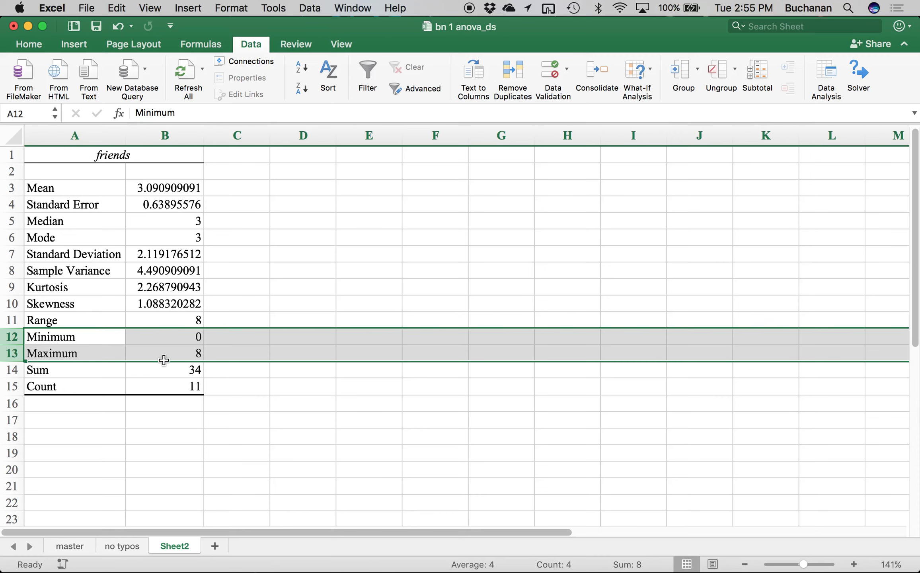
- Copy the group column from the "no typos" sheet into column D of the statistics sheet
left_click(115, 546)
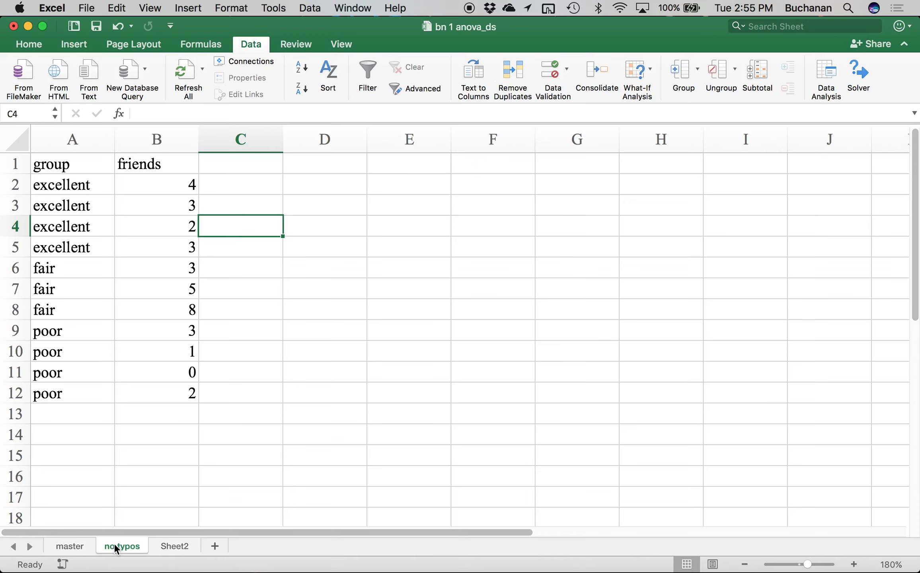
left_click(55, 136)
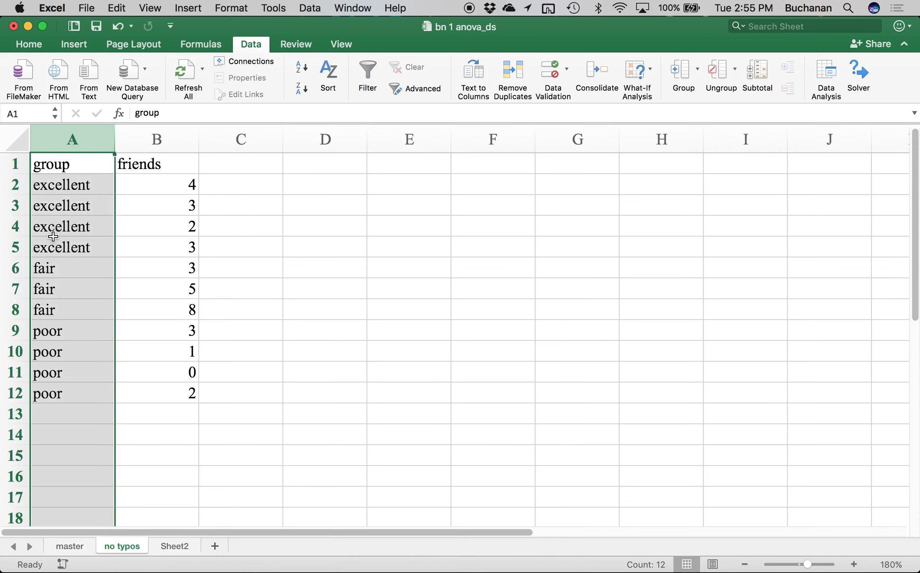
key("cmd+c")
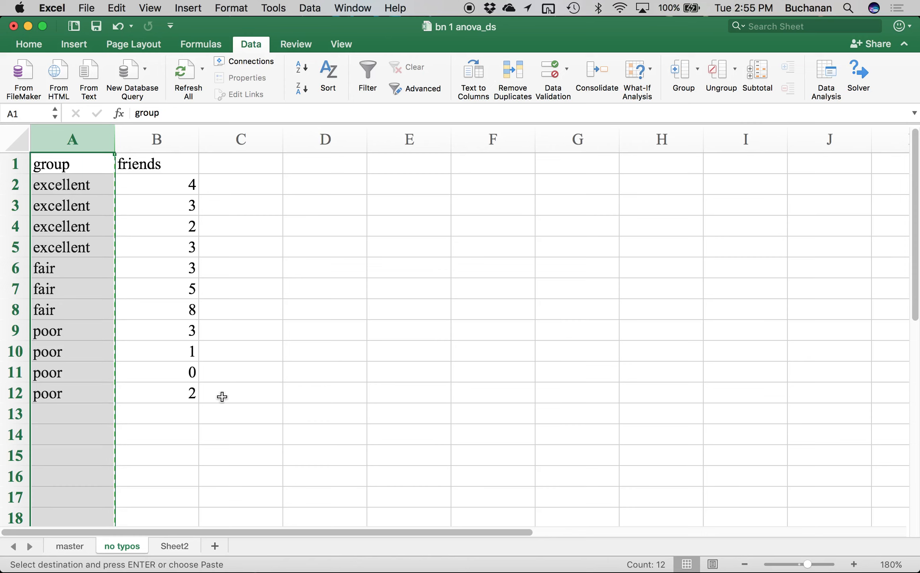
left_click(185, 552)
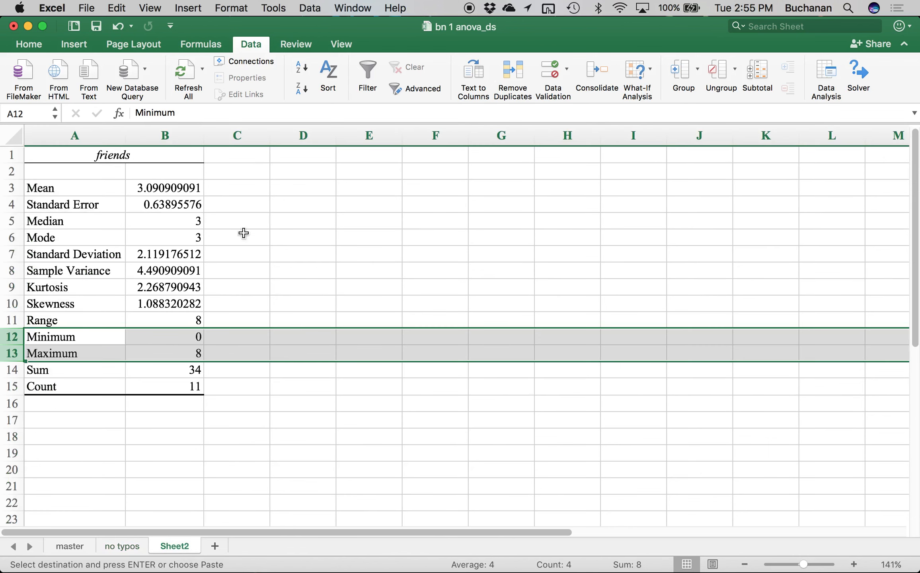
left_click(291, 155)
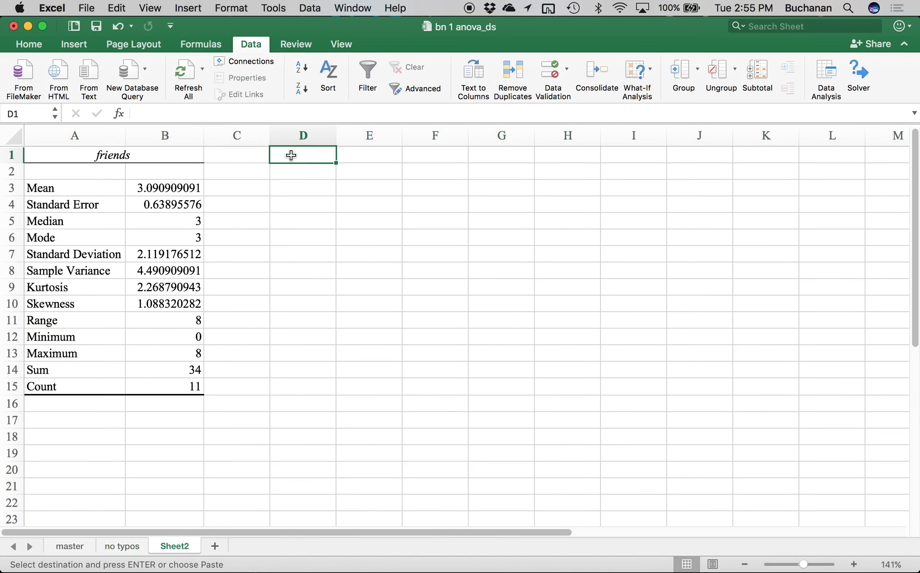
key("super+v")
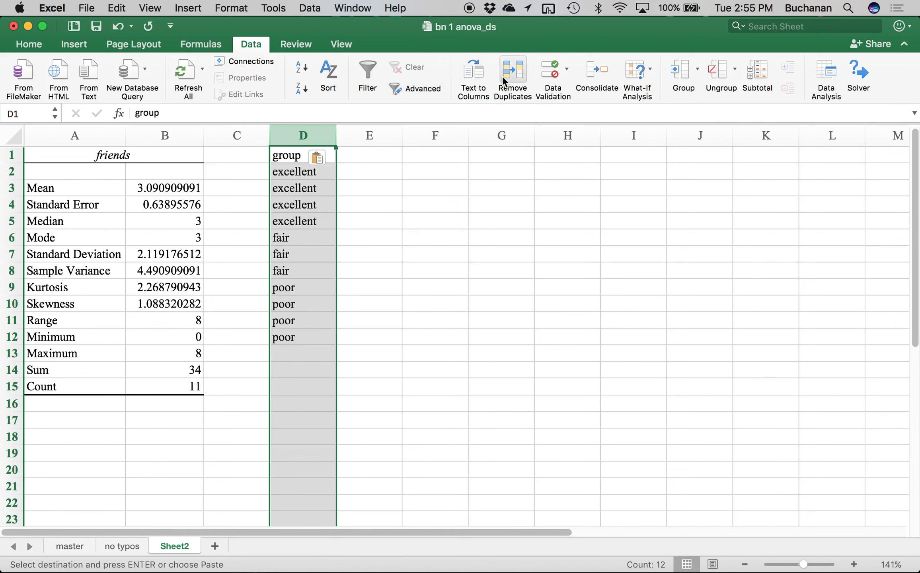
- Remove the duplicate values from the pasted group column D
left_click(512, 71)
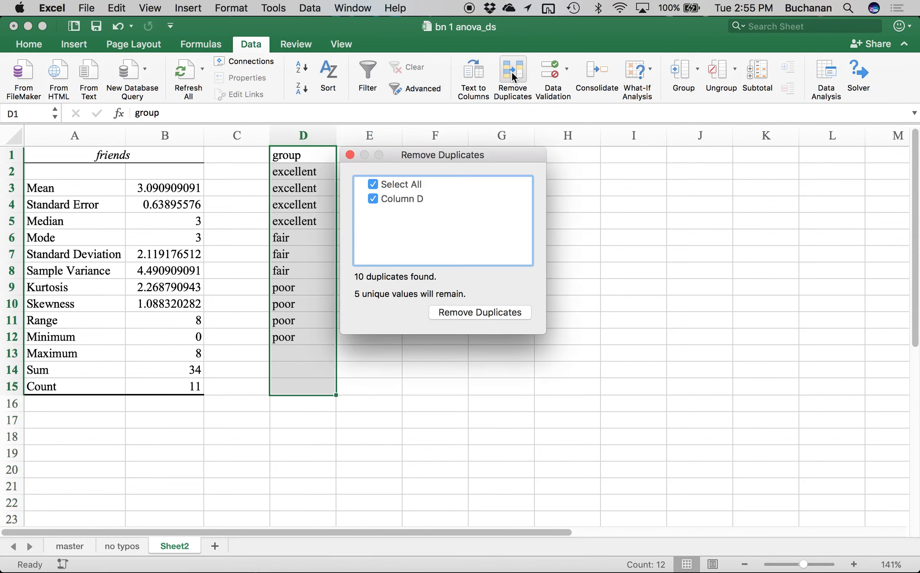
left_click(482, 312)
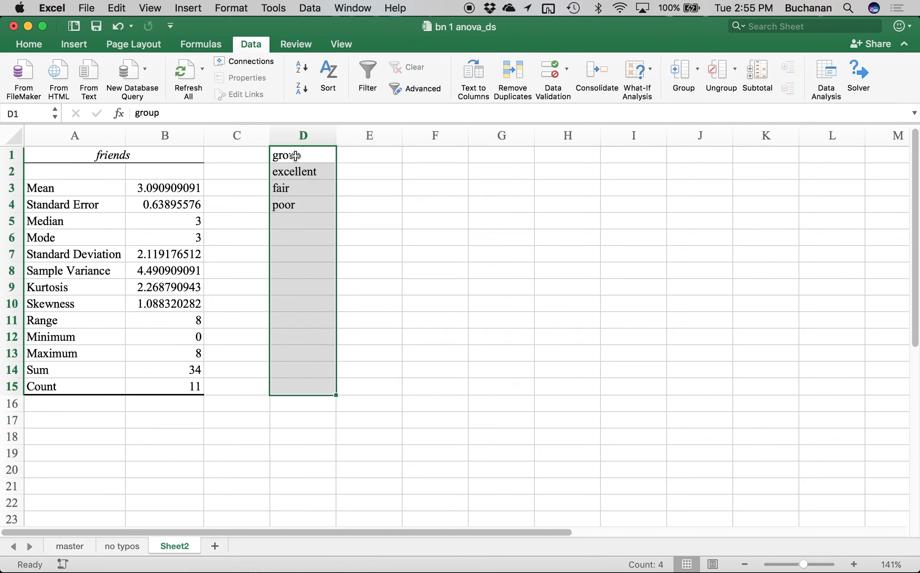
left_click(299, 157)
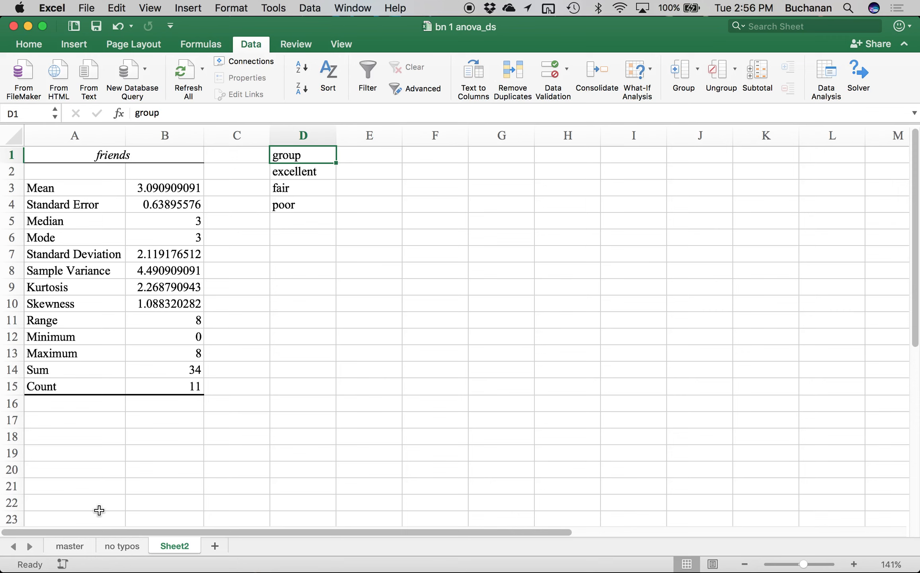
- Compare the "no typos" data with the descriptive statistics on Sheet2 and select the Count row to check for missing values
left_click(133, 543)
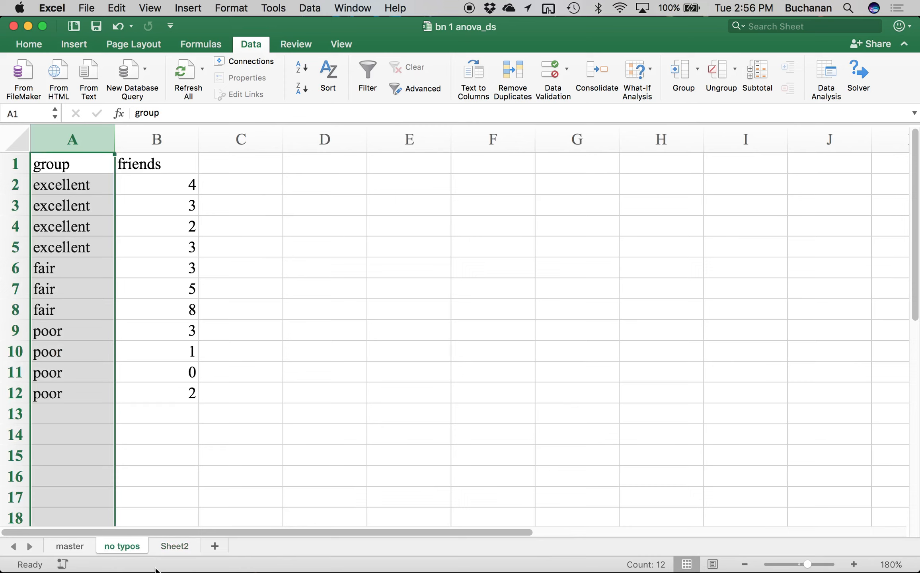
left_click(175, 546)
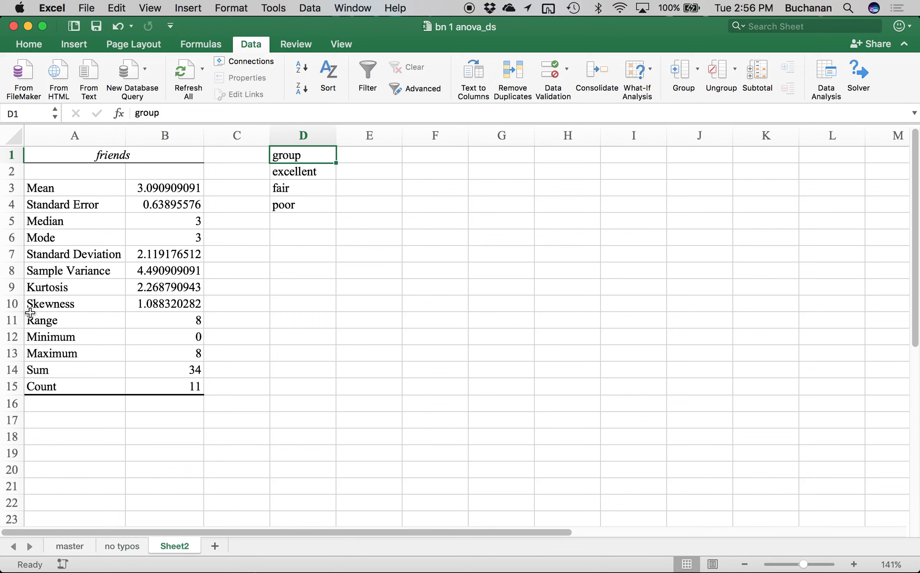
left_click(16, 385)
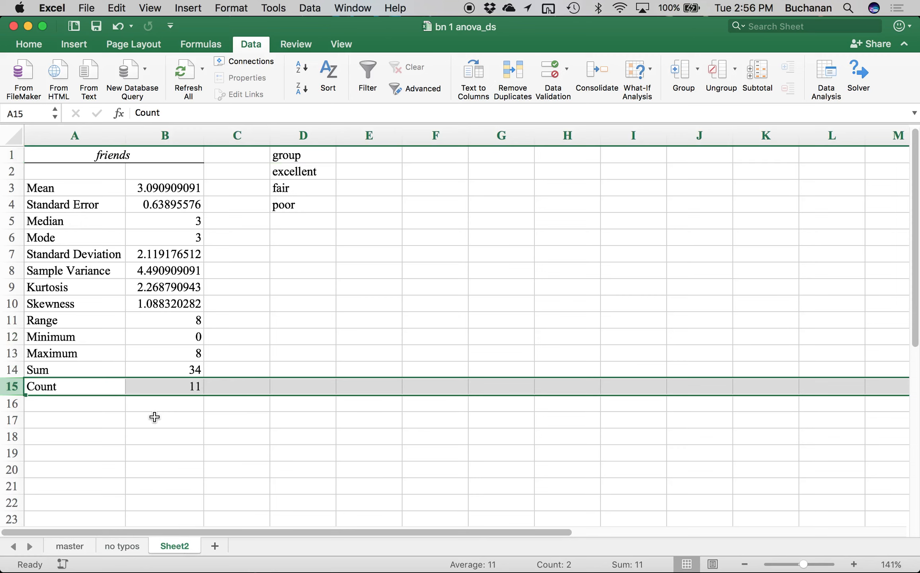
- Calculate the percentage of complete friends scores in B13 of the "no typos" sheet with =COUNTA(B2:B12)/11*100
left_click(122, 545)
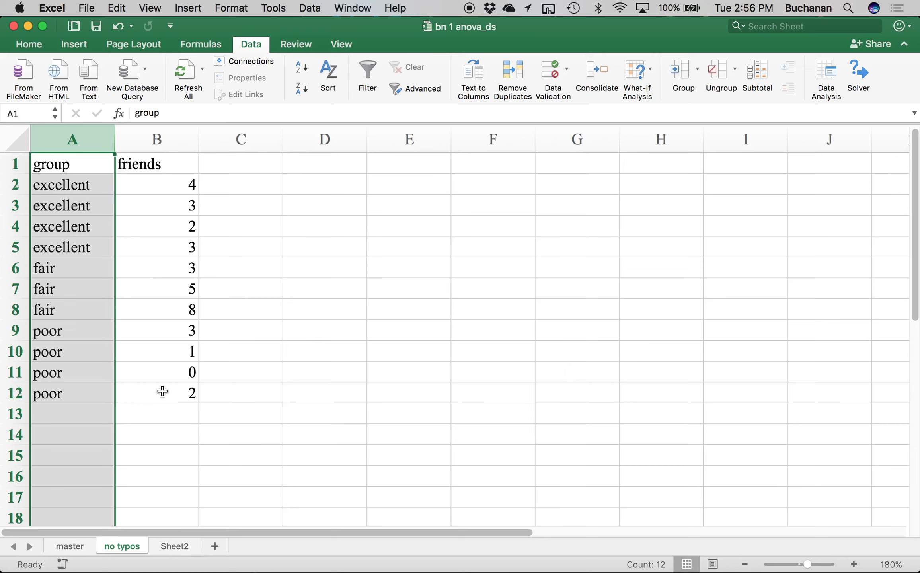
left_click(158, 414)
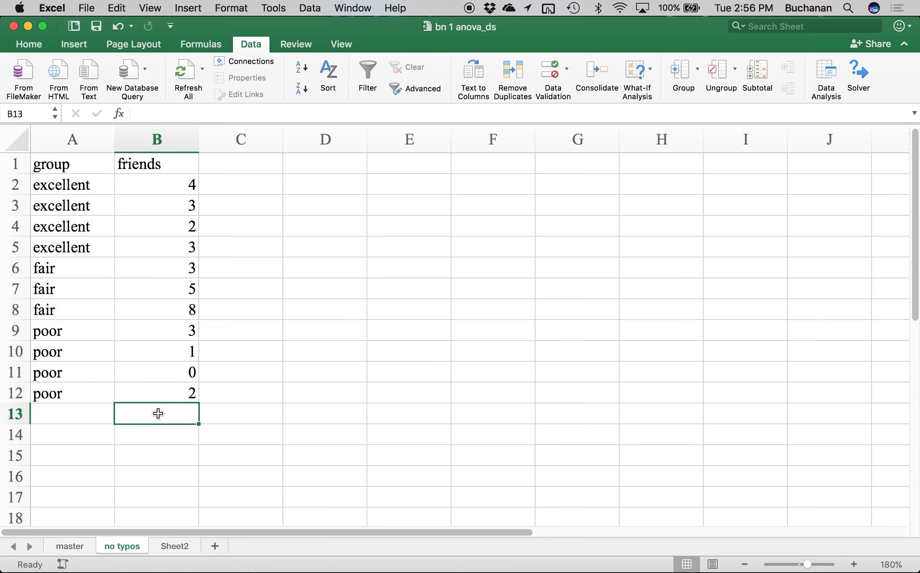
type("=")
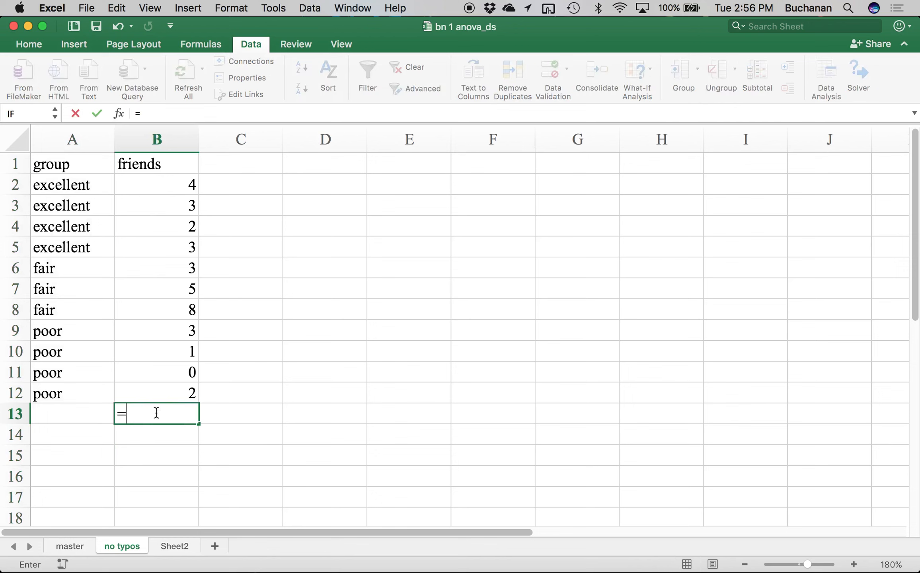
type("counta(")
left_click_drag(164, 392, 161, 183)
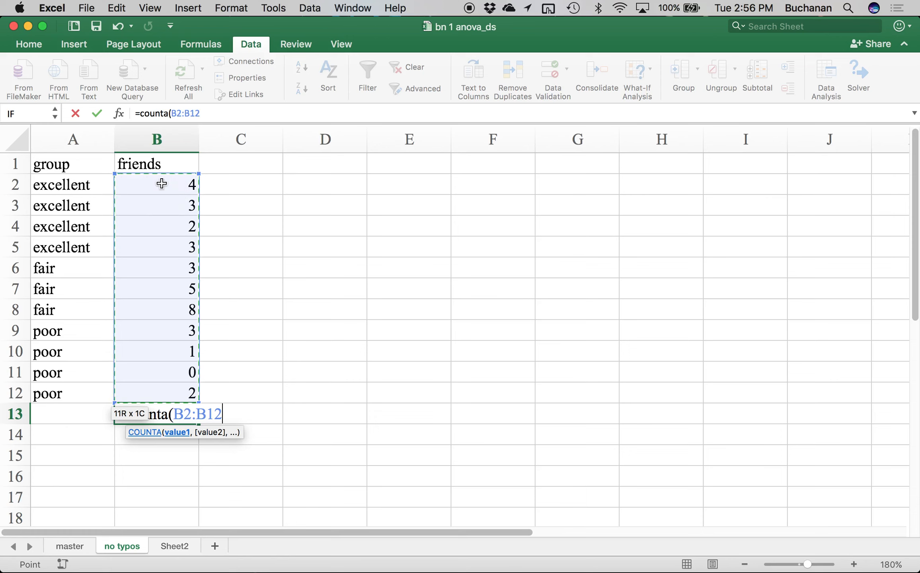
type(")/11")
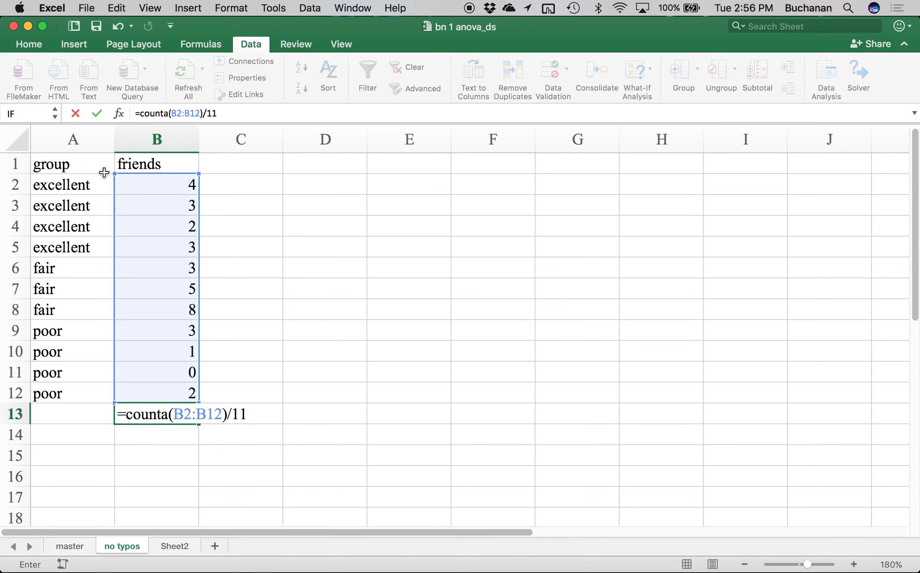
type("(")
key("BackSpace")
type("*10")
key("Return")
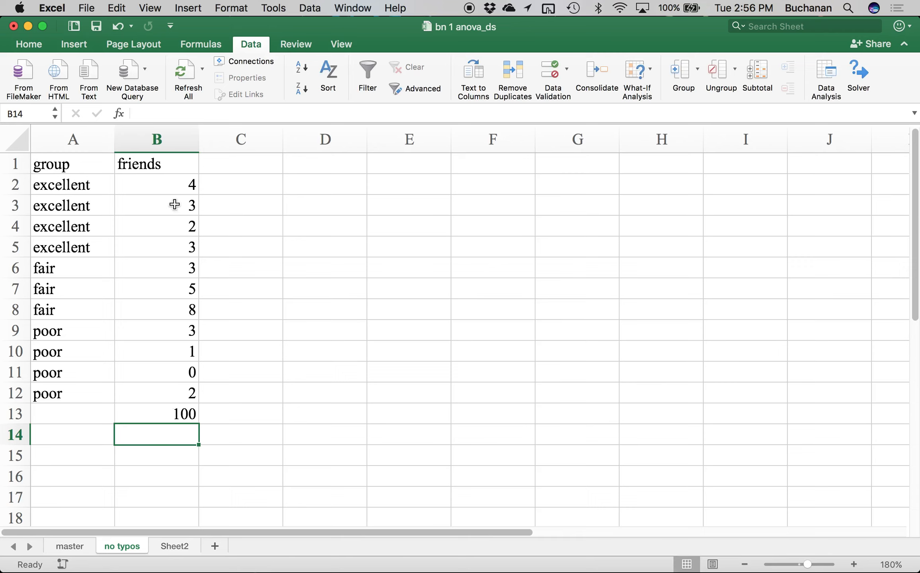
- Delete the completeness formula from B13 and save the workbook
left_click(164, 415)
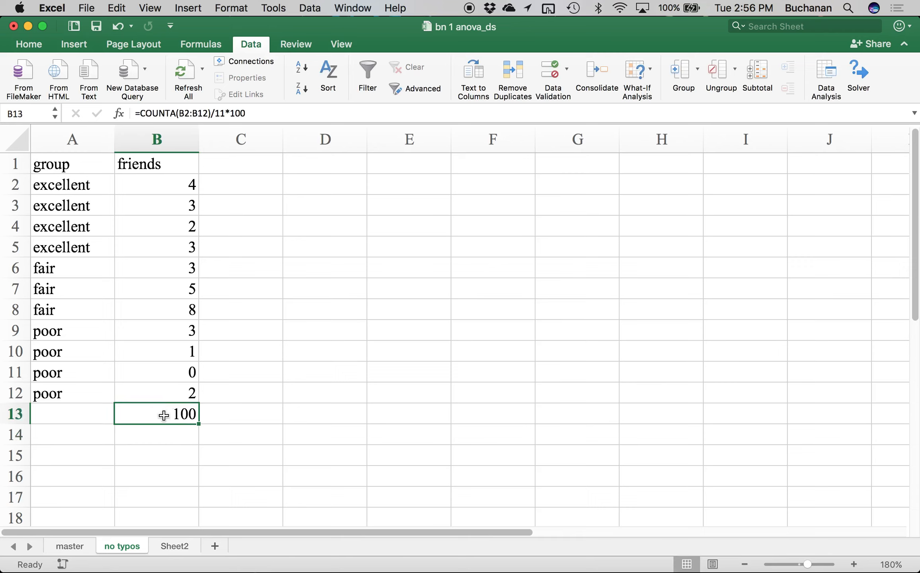
key("Delete")
key("super+s")
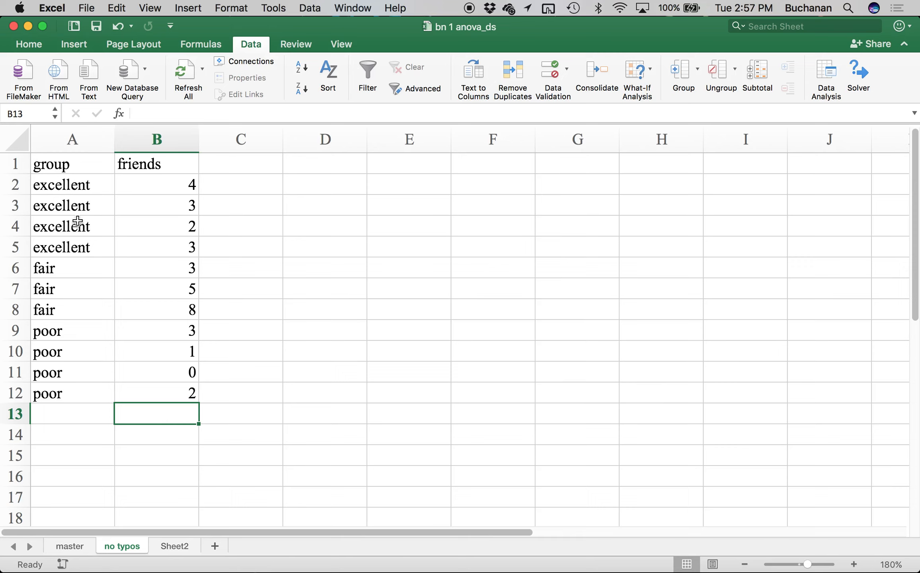
- Add the header "zscore" in cell C1 beside the friends column
left_click(169, 195)
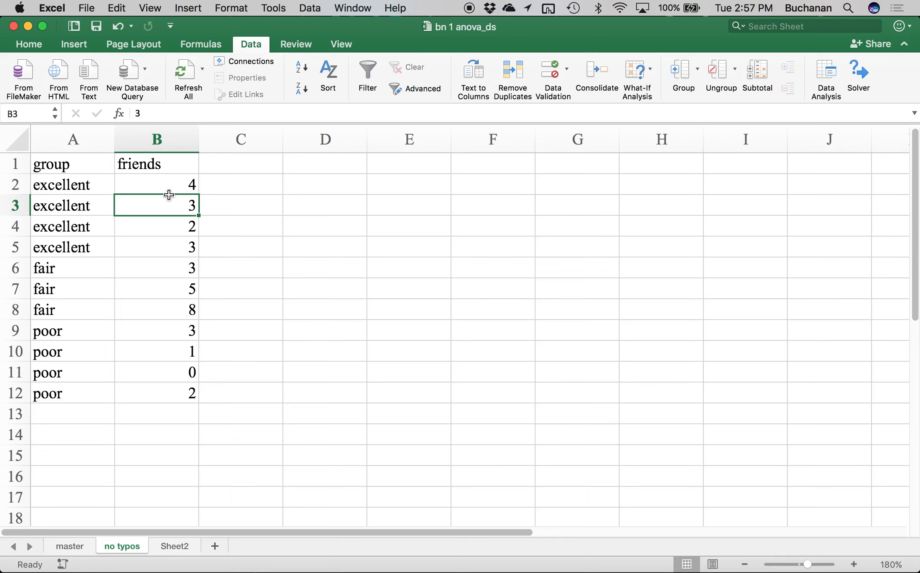
left_click(249, 163)
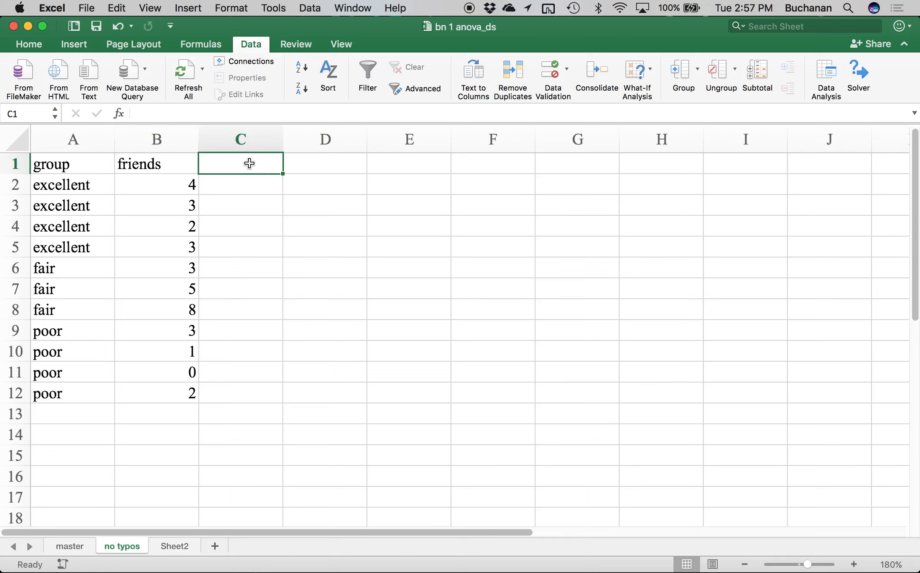
type("zscore")
key("Return")
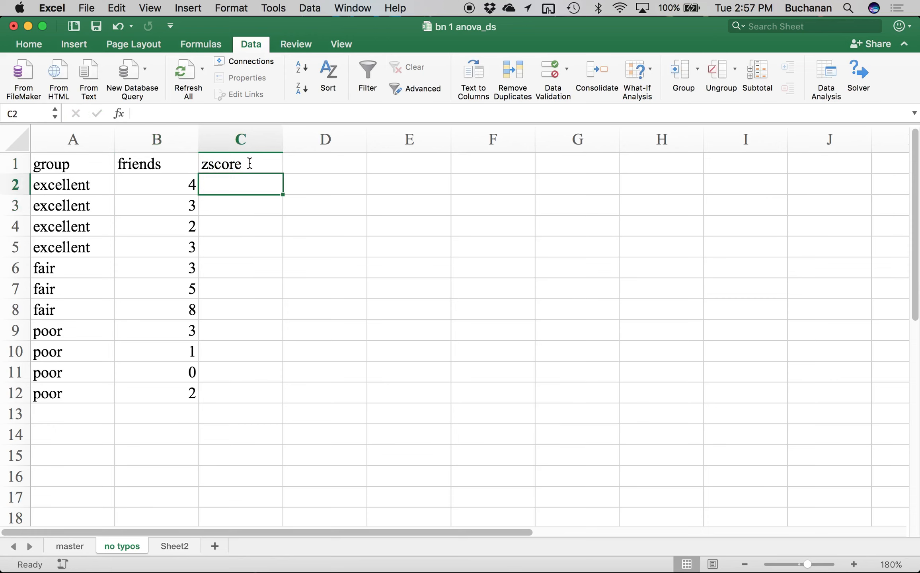
type("=")
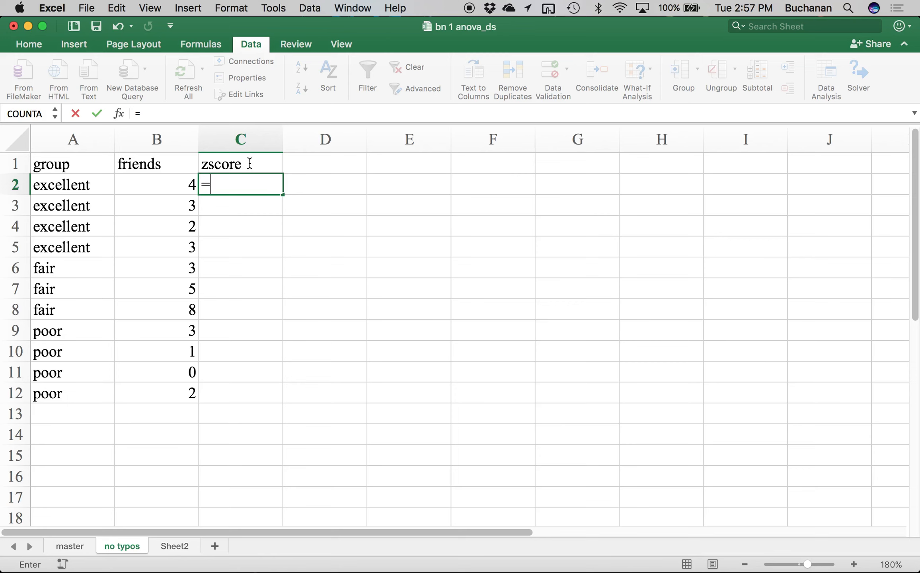
type("average(")
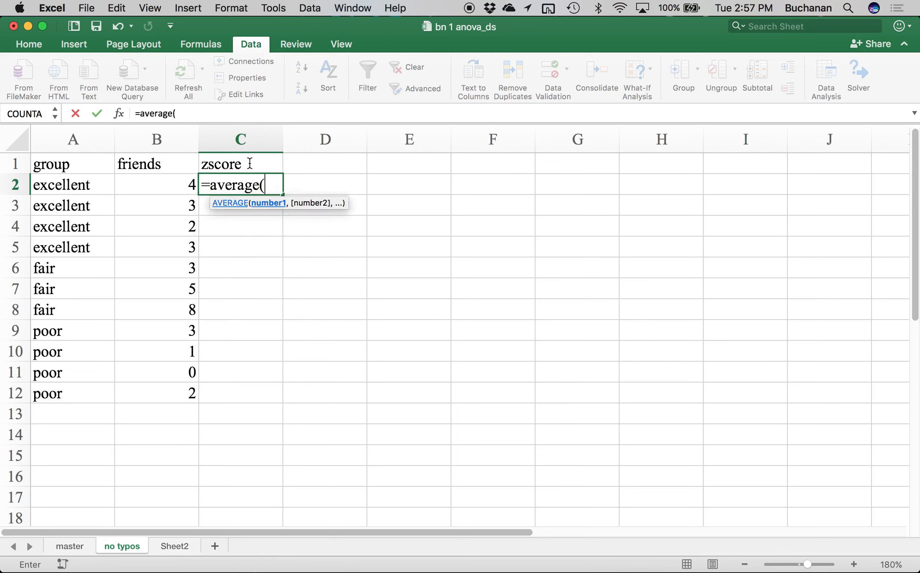
left_click(160, 139)
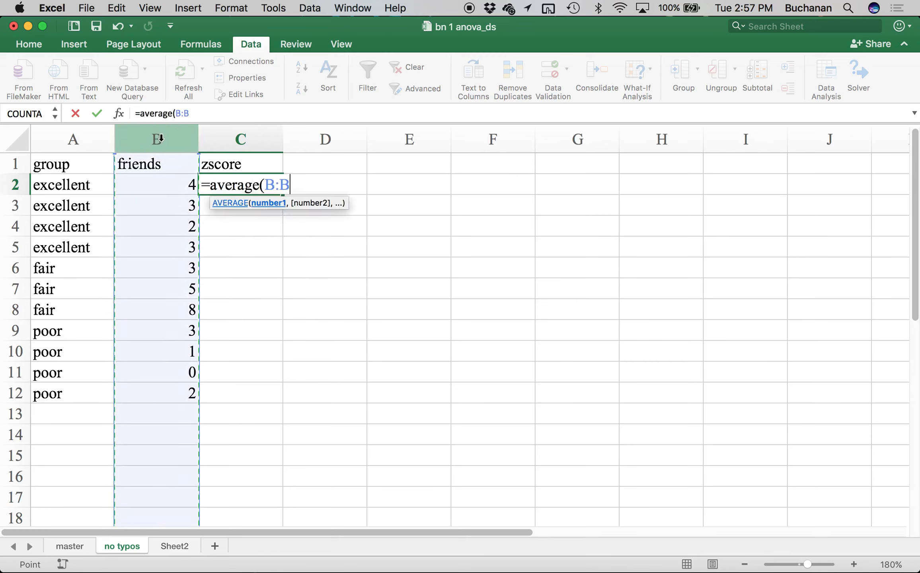
type(")")
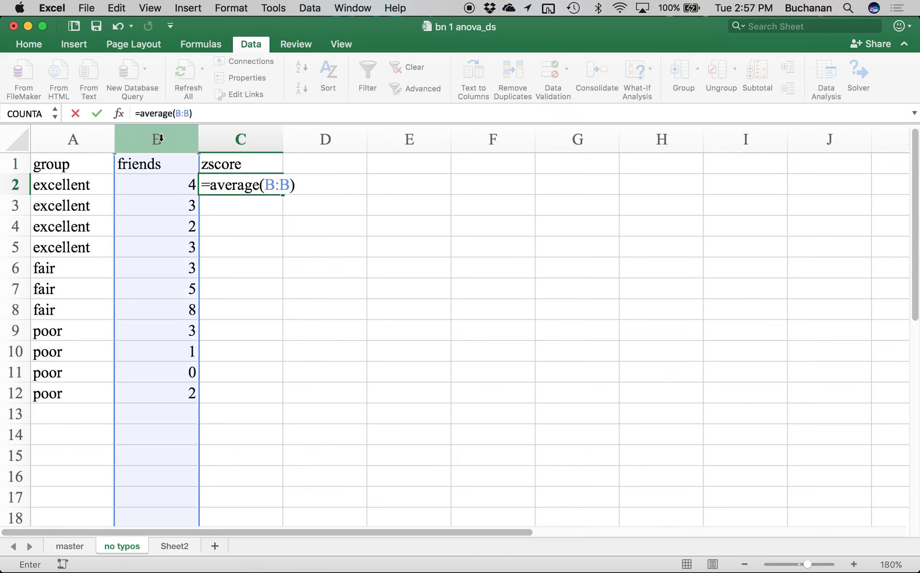
type("/stde")
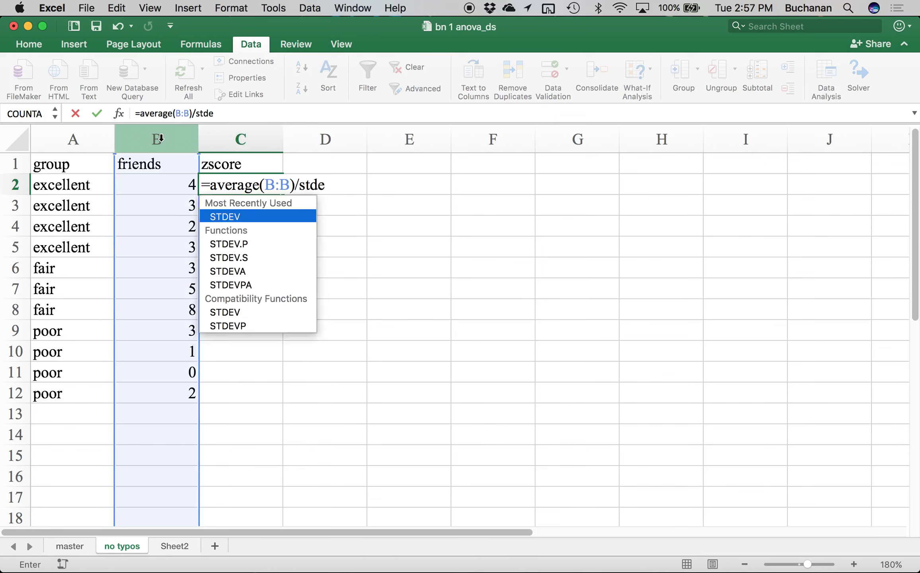
type("v(")
left_click(145, 140)
type(")")
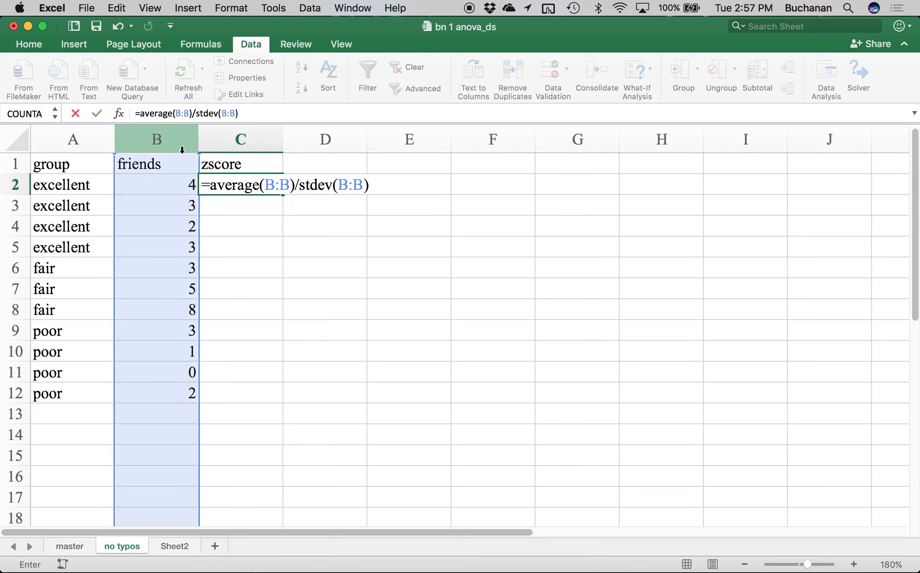
left_click(211, 184)
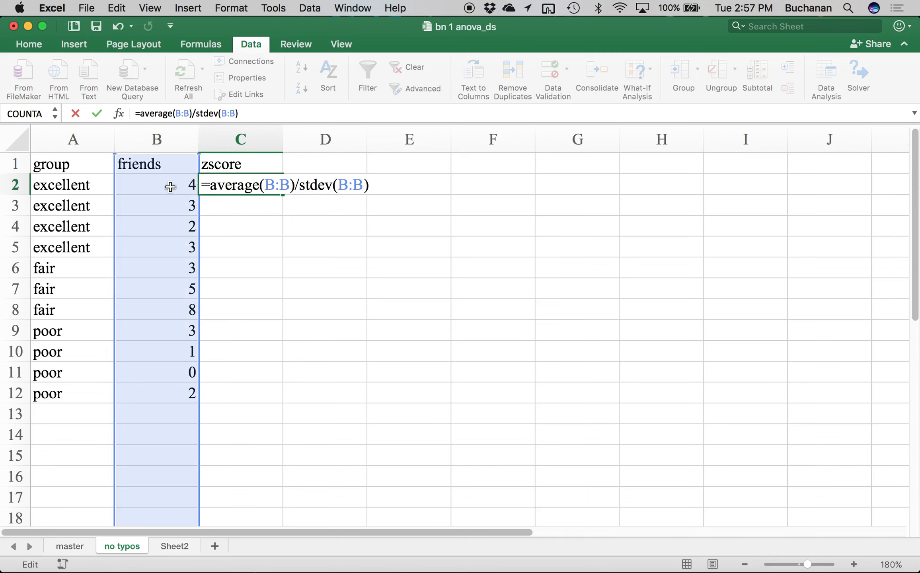
left_click_drag(255, 113, 123, 113)
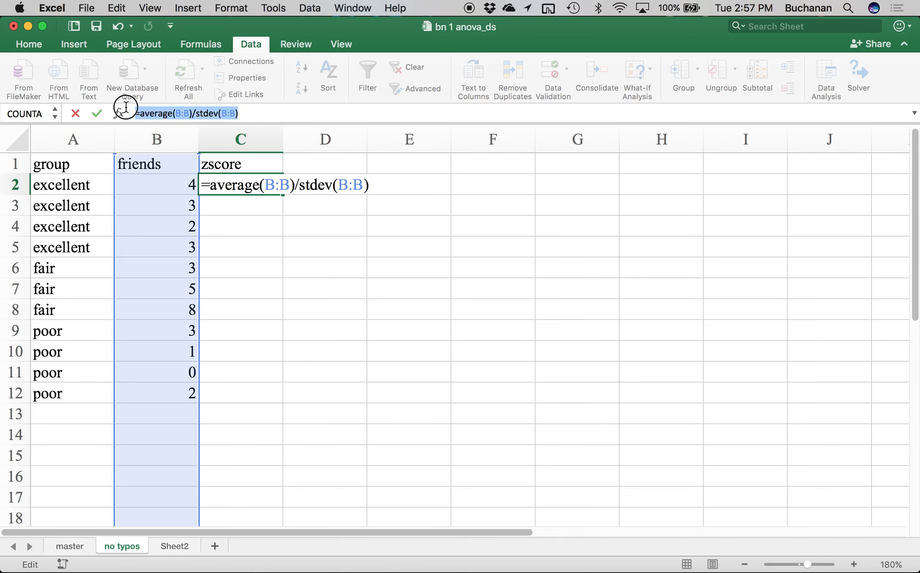
key("BackSpace")
- Enter the z-score formula =(B2-AVERAGE(B:B))/STDEV(B:B) in cell C2
type("=(")
left_click(162, 188)
type("-average(")
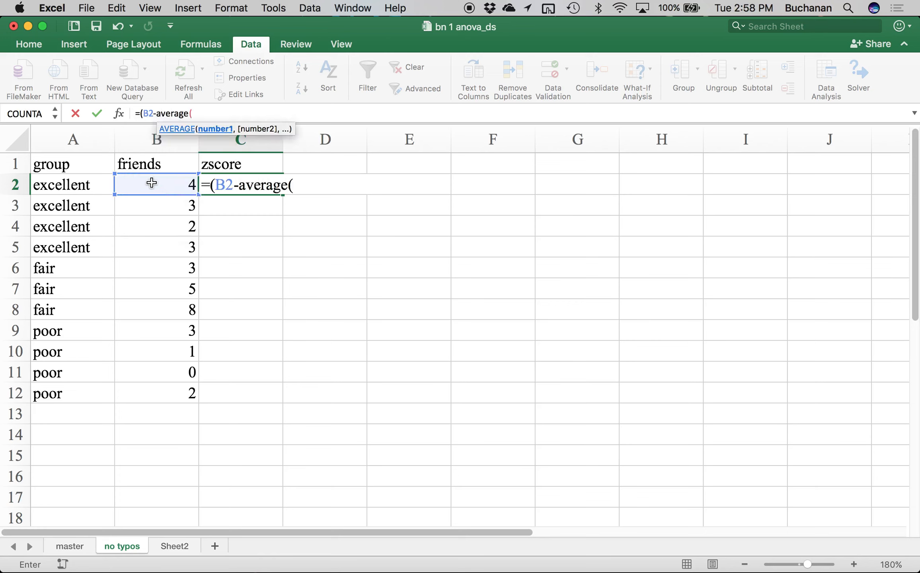
left_click(152, 138)
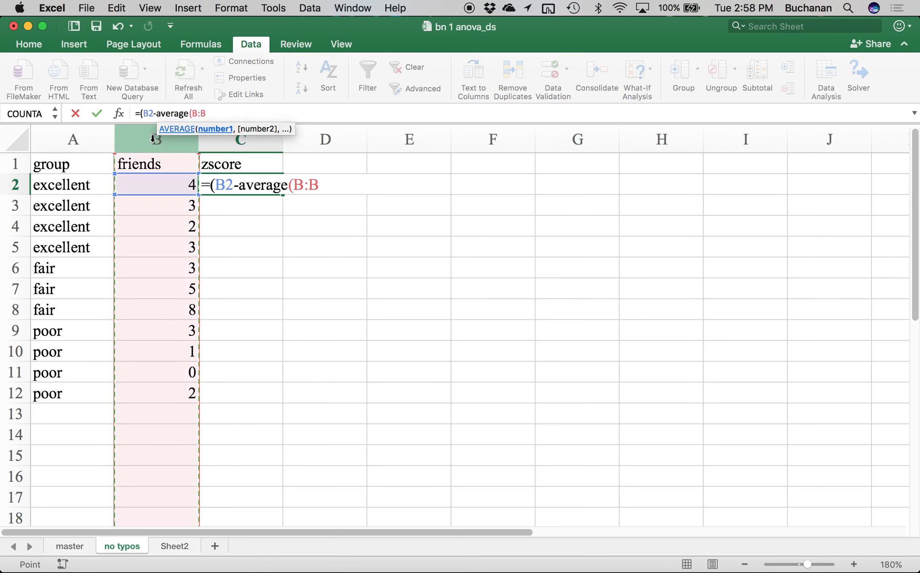
type("))")
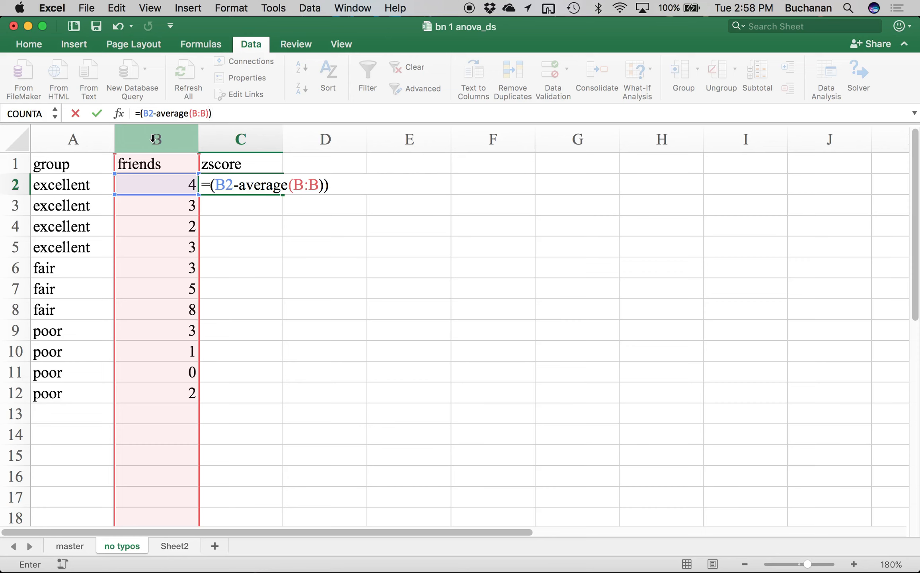
type("/stdev(")
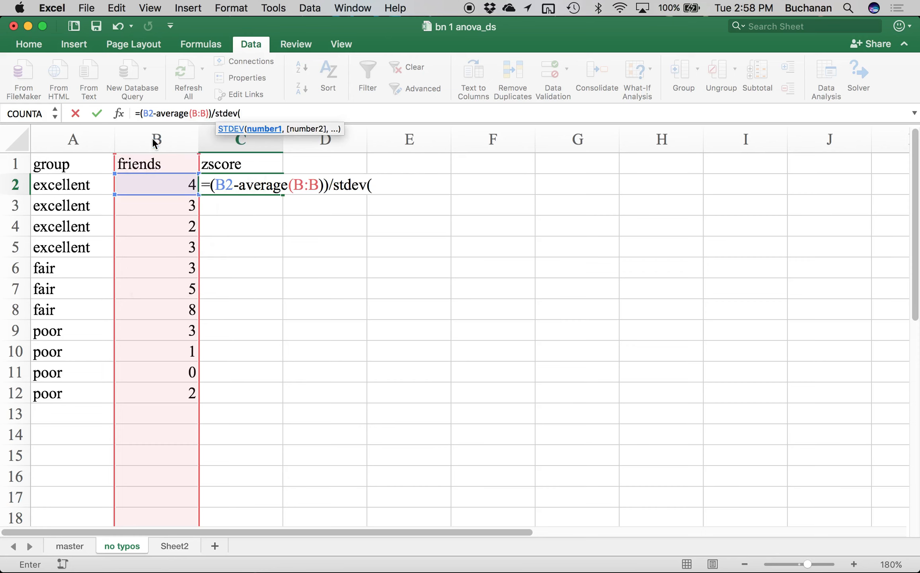
left_click(143, 134)
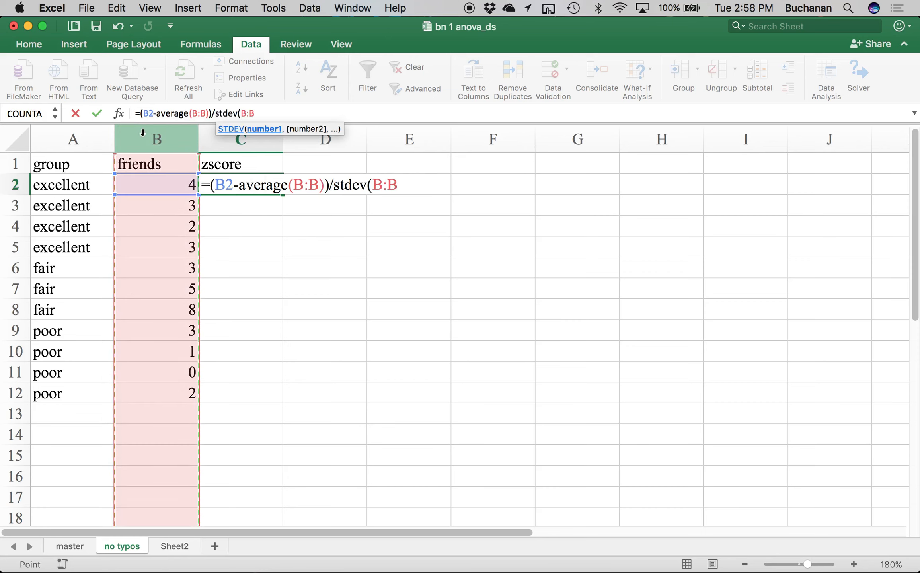
type(")")
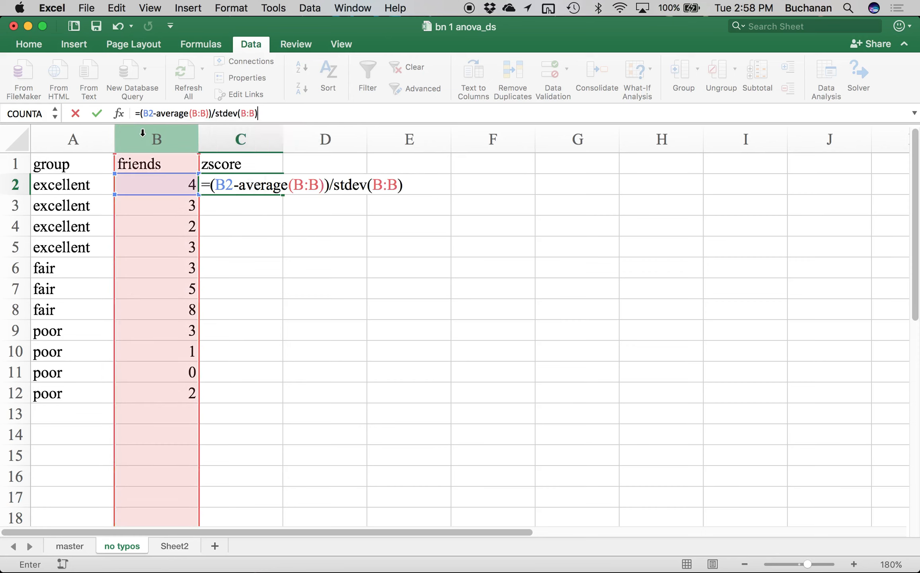
key("Return")
- Fill the z-score formula from C2 down to C12
left_click(227, 181)
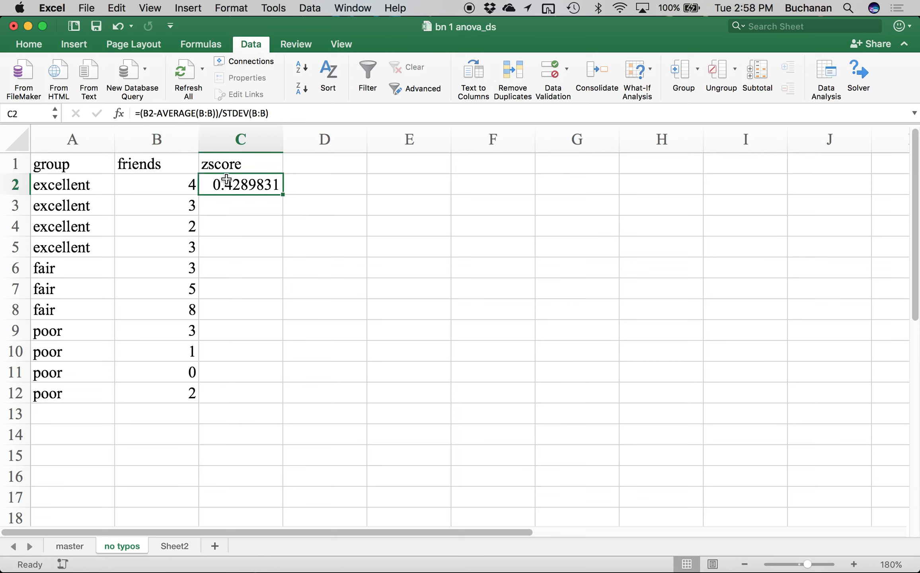
mouse_move(282, 194)
left_mouse_down()
mouse_move(266, 394)
mouse_move(278, 191)
left_mouse_up()
double_click(282, 194)
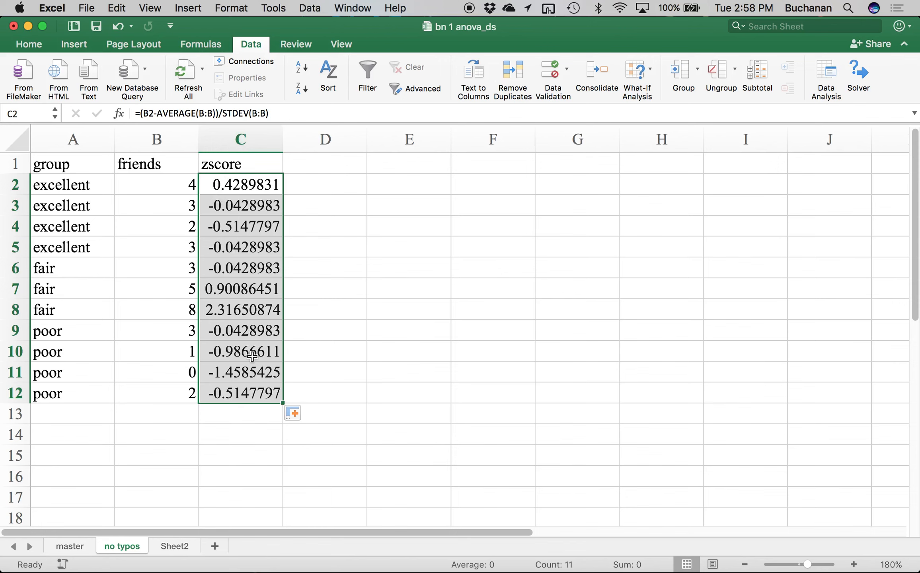
- Sort columns A to C by zscore from largest to smallest and inspect the highest z-score for outliers
left_click_drag(240, 139, 17, 135)
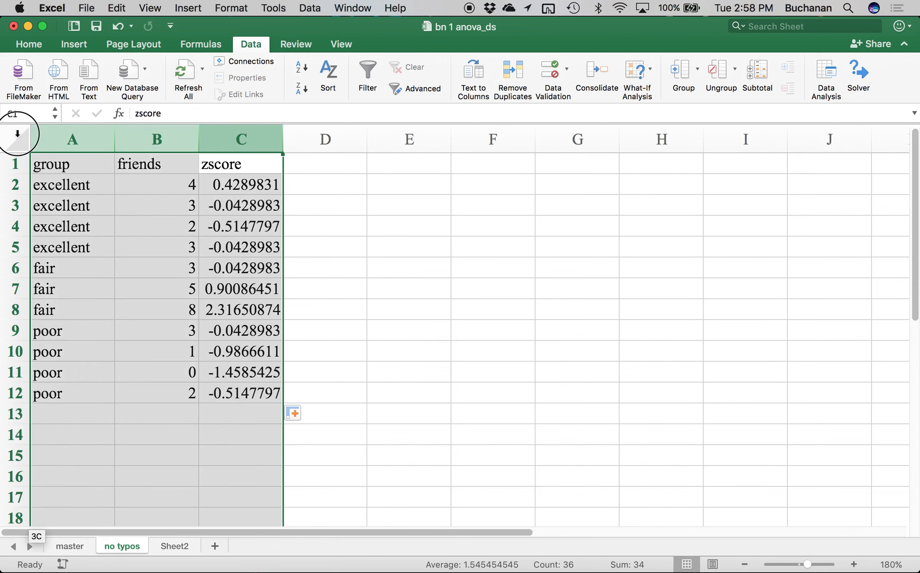
left_click(301, 68)
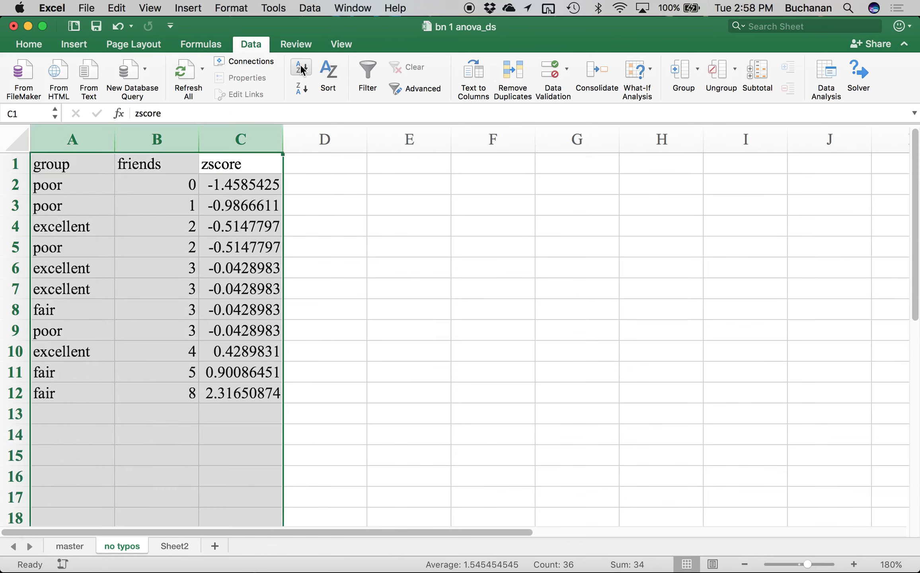
left_click(298, 89)
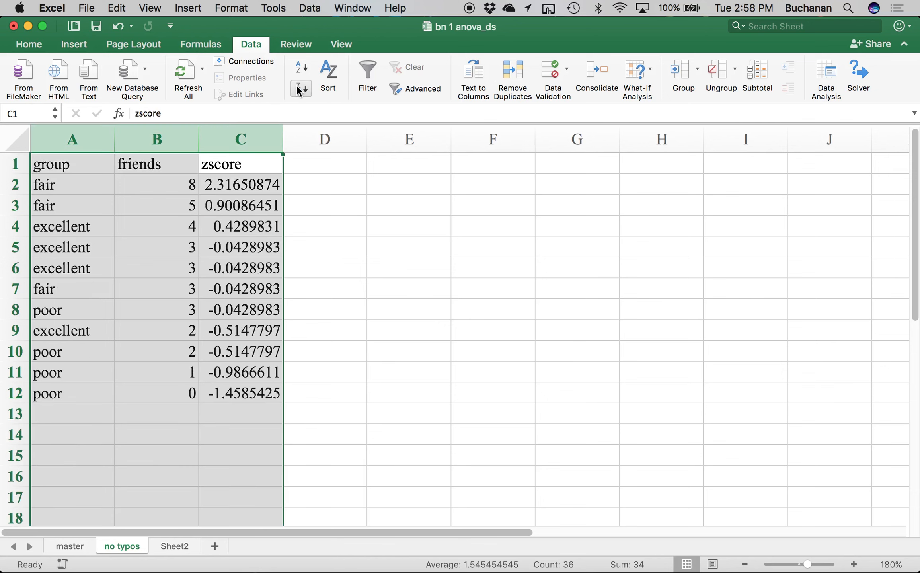
left_click(231, 186)
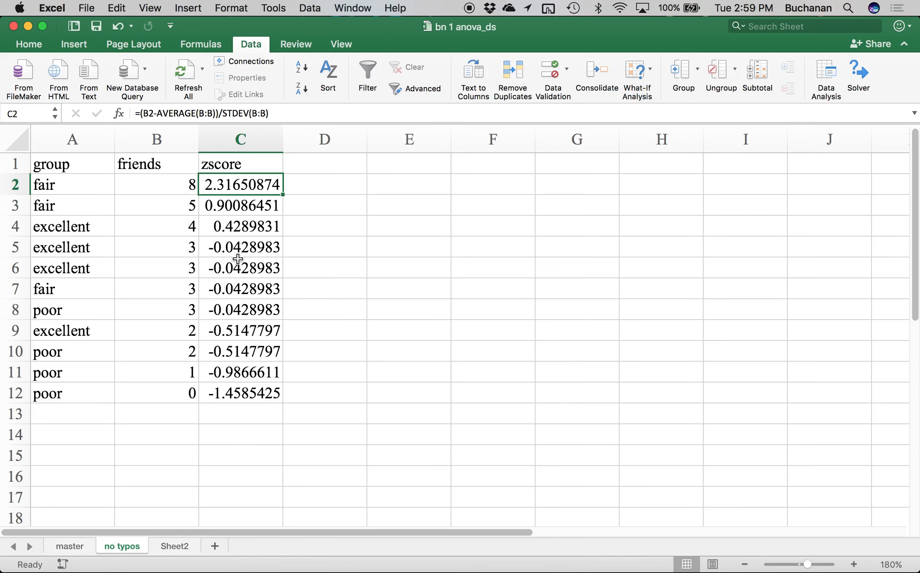
left_click(304, 171)
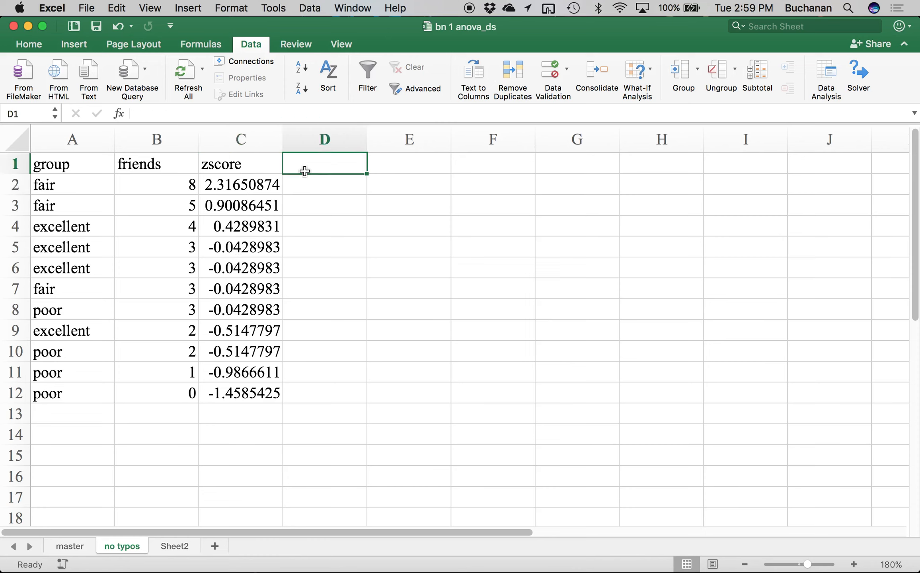
- Add the header "random" in cell D1 of the no typos sheet
type("random")
key("Return")
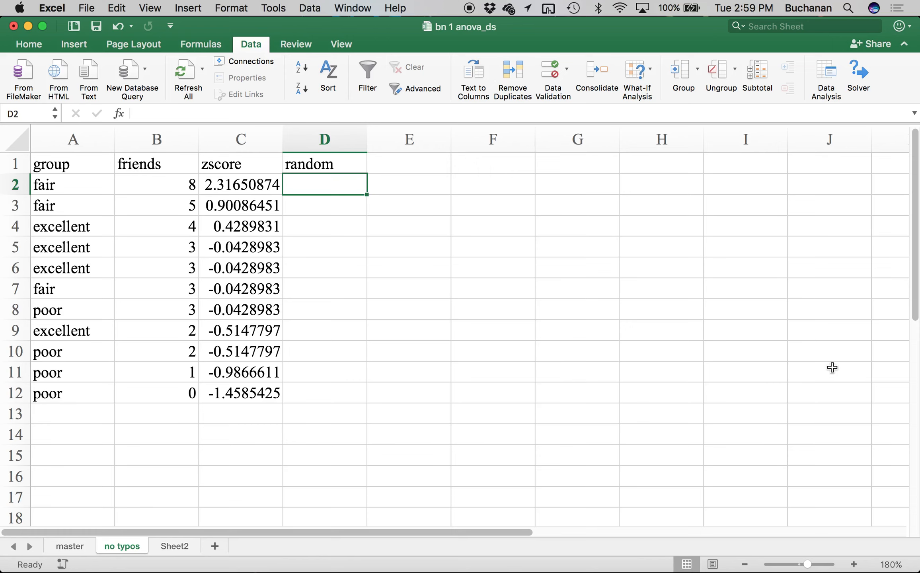
- Add a new worksheet after the no typos sheet and name it "final"
double_click(173, 546)
type("n")
key("BackSpace")
key("BackSpace")
key("BackSpace")
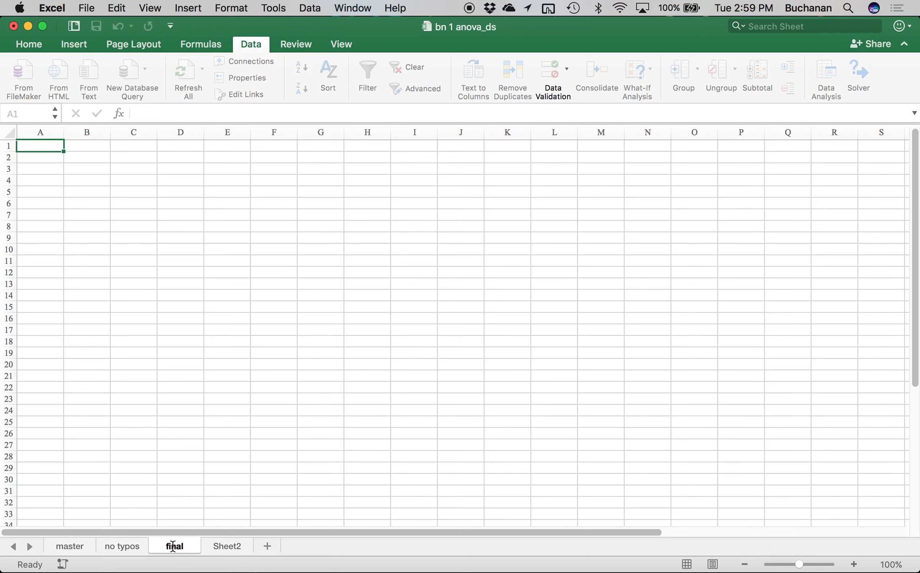
key("Return")
- Copy the group and friends columns from the no typos sheet to columns A and B of the final sheet
left_click(122, 546)
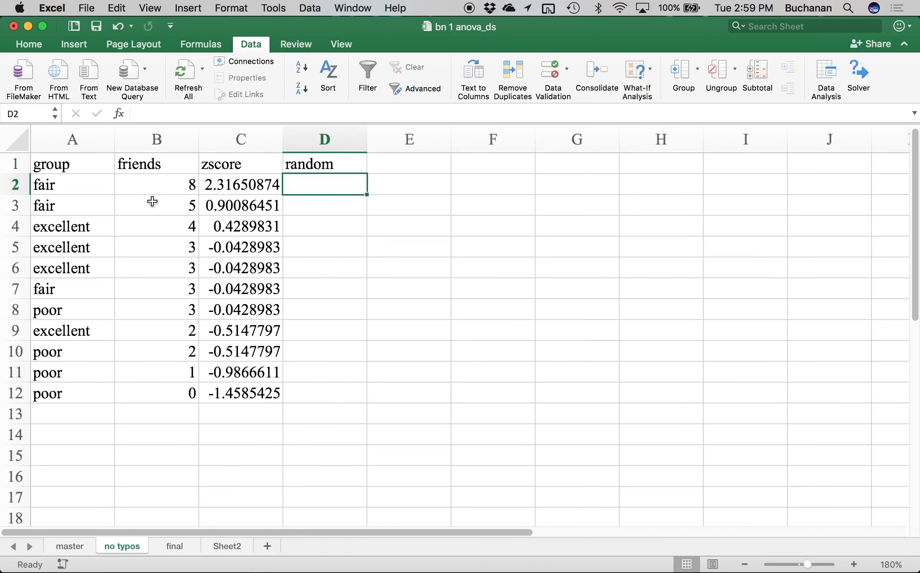
left_click_drag(74, 141, 156, 139)
key("super+c")
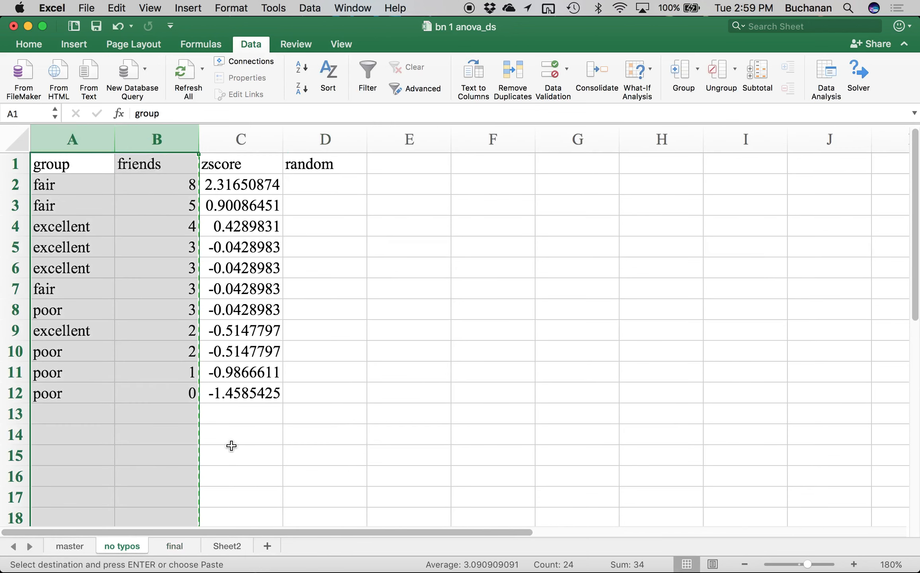
left_click(175, 546)
key("super+v")
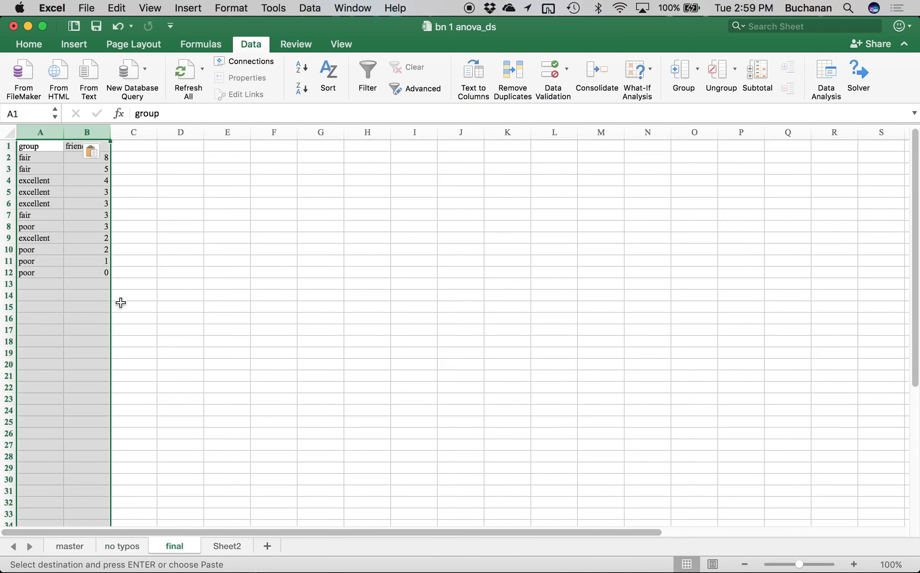
left_click_drag(798, 565, 806, 564)
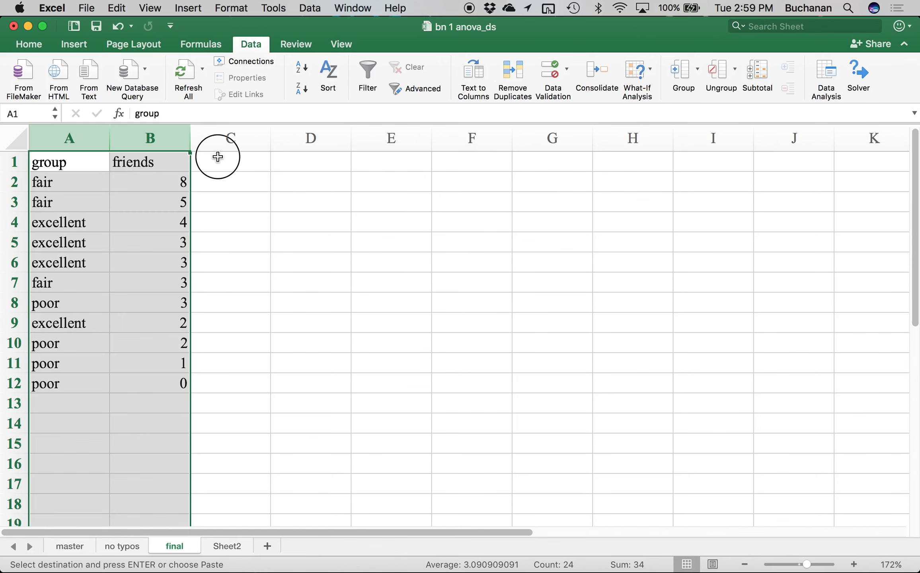
- Add the header "random" in cell C1 of the final sheet
left_click(218, 157)
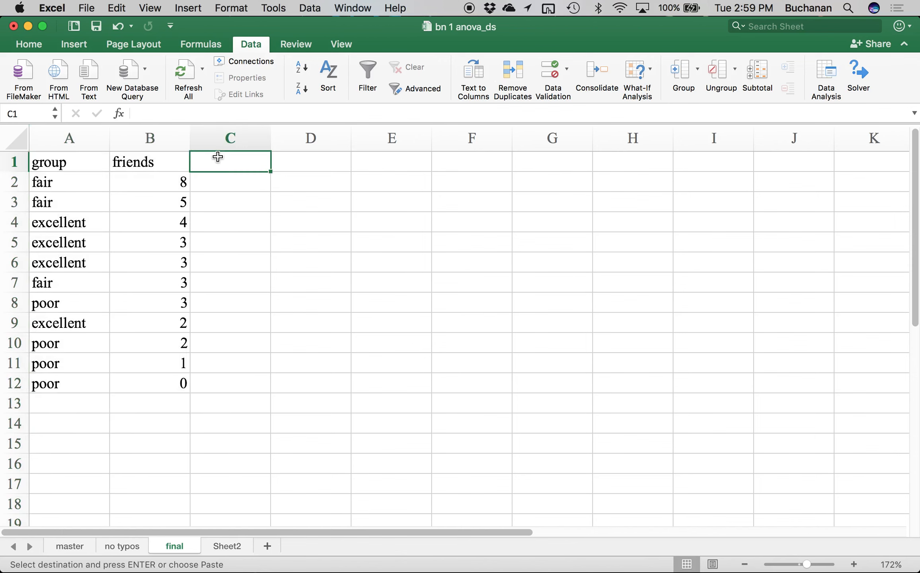
type("random(")
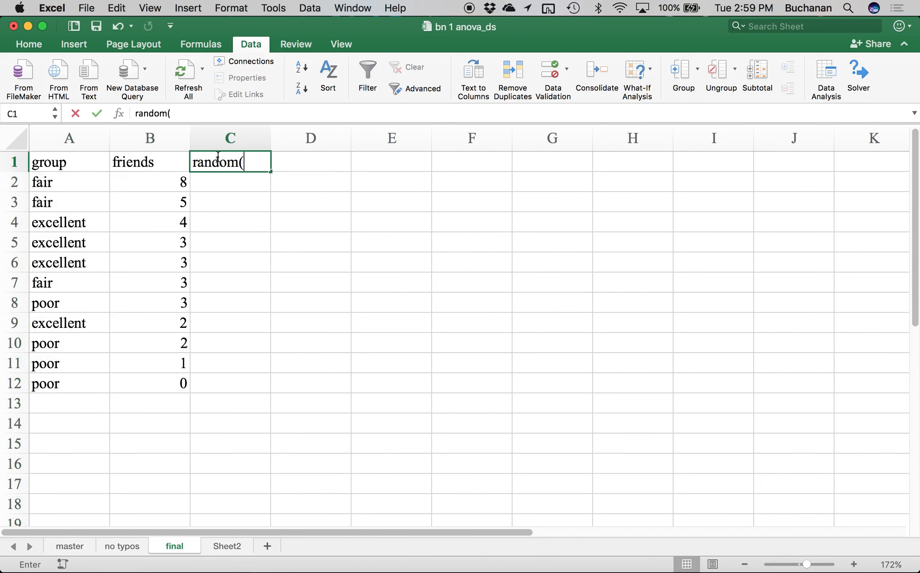
key("Return")
left_click(218, 156)
type("random")
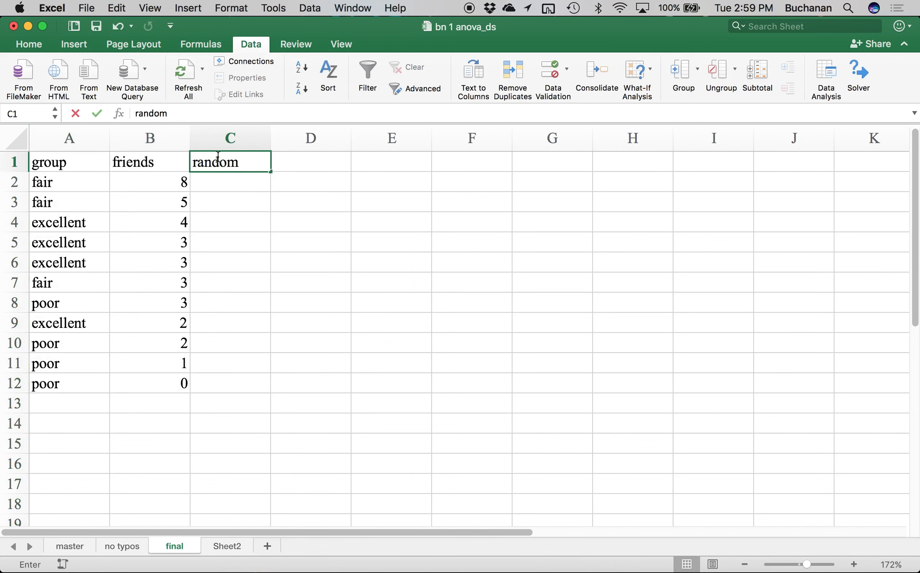
key("Return")
- Clear the "random" header from cell D1 of the no typos sheet
left_click(126, 546)
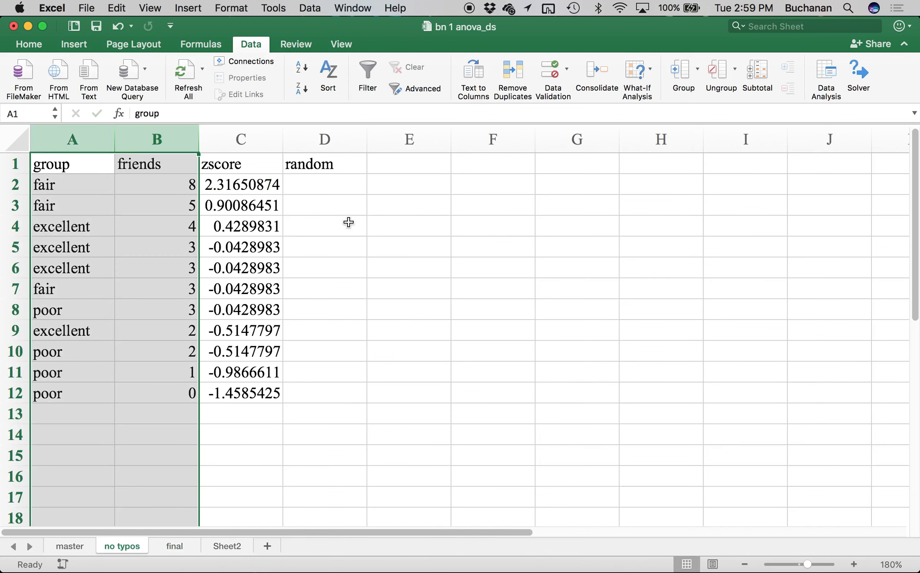
left_click(328, 165)
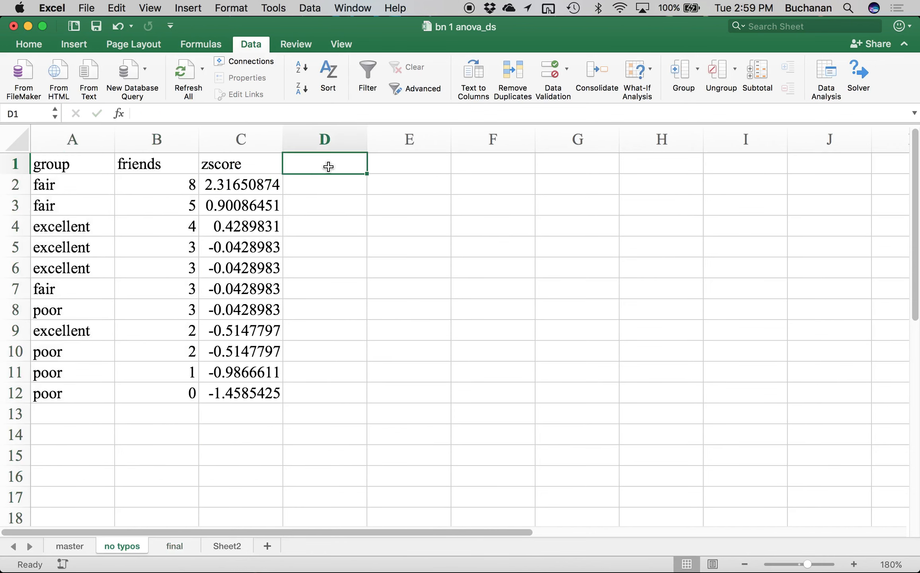
- Enter the formula =RAND() in cell C2 of the final sheet
left_click(181, 549)
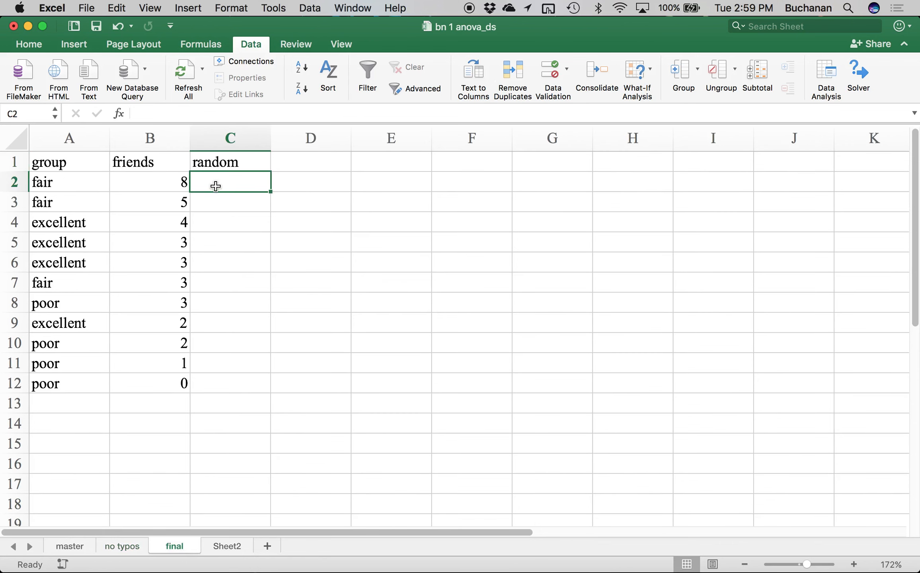
type("=rand()")
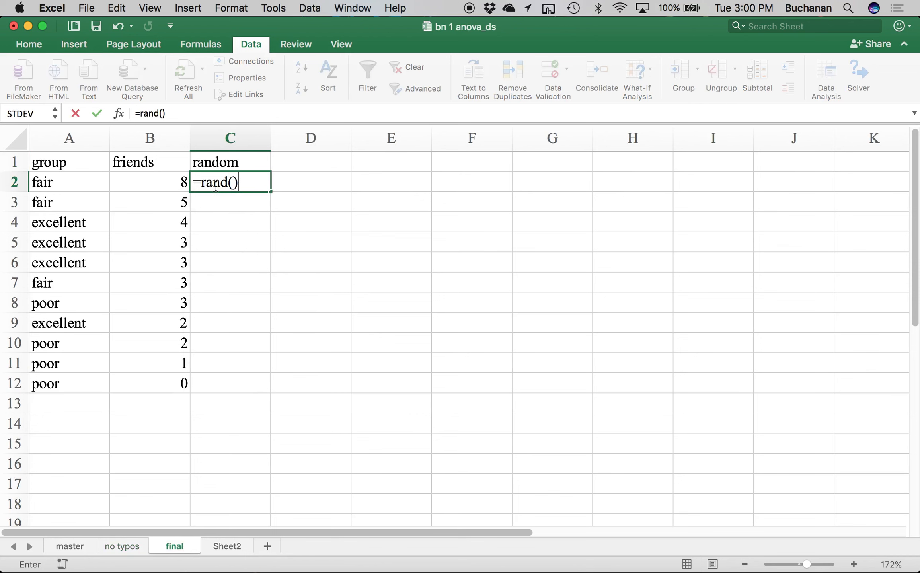
key("Return")
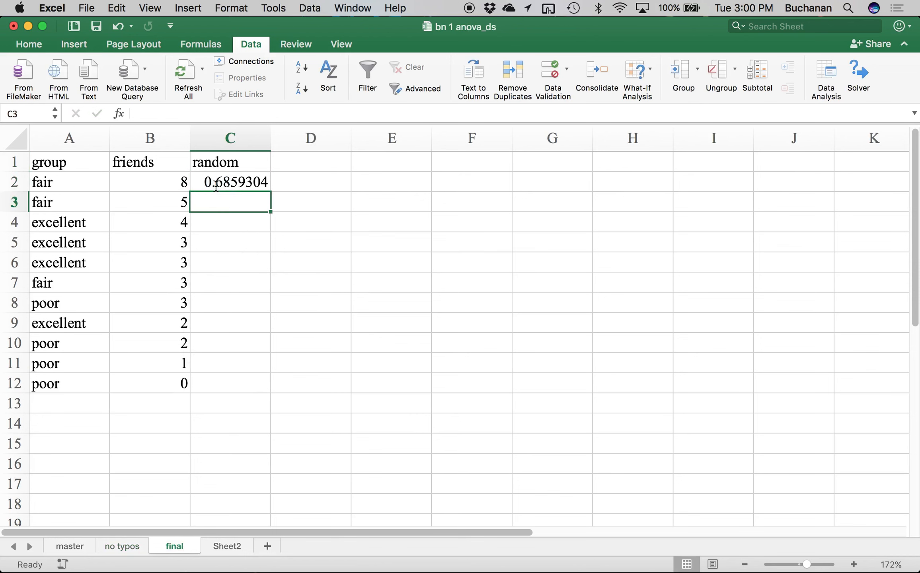
- Fill the random number formula from C2 down to C12
left_click(264, 182)
double_click(268, 192)
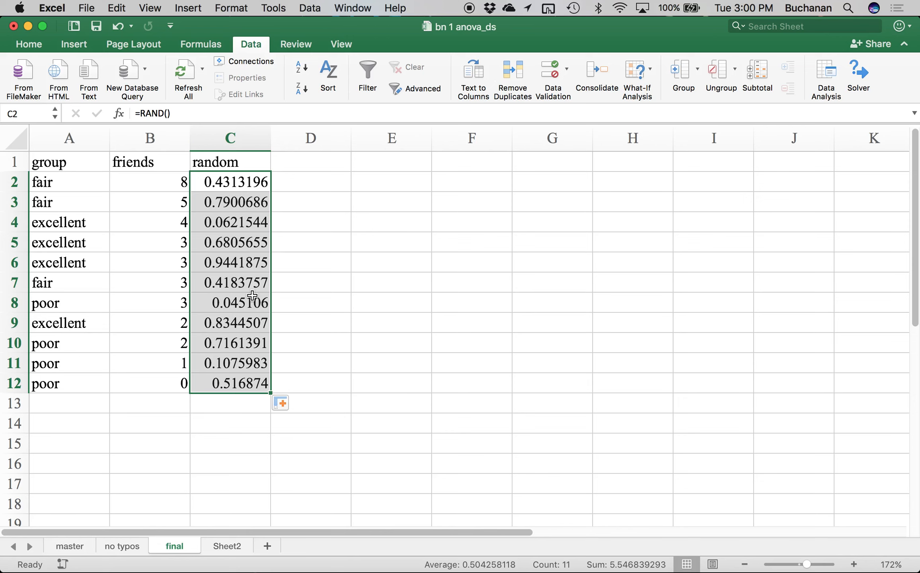
left_click(298, 181)
left_click(238, 176)
double_click(271, 191)
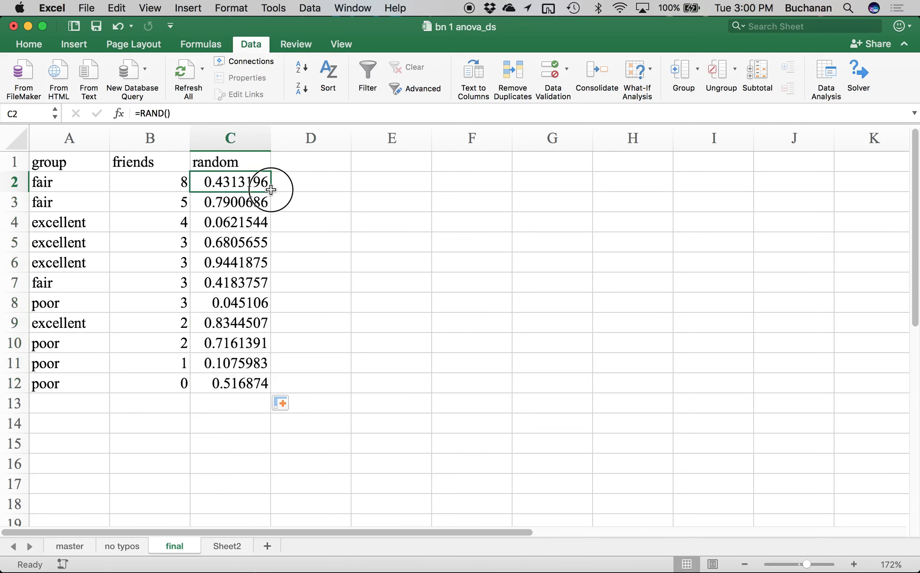
left_click(310, 244)
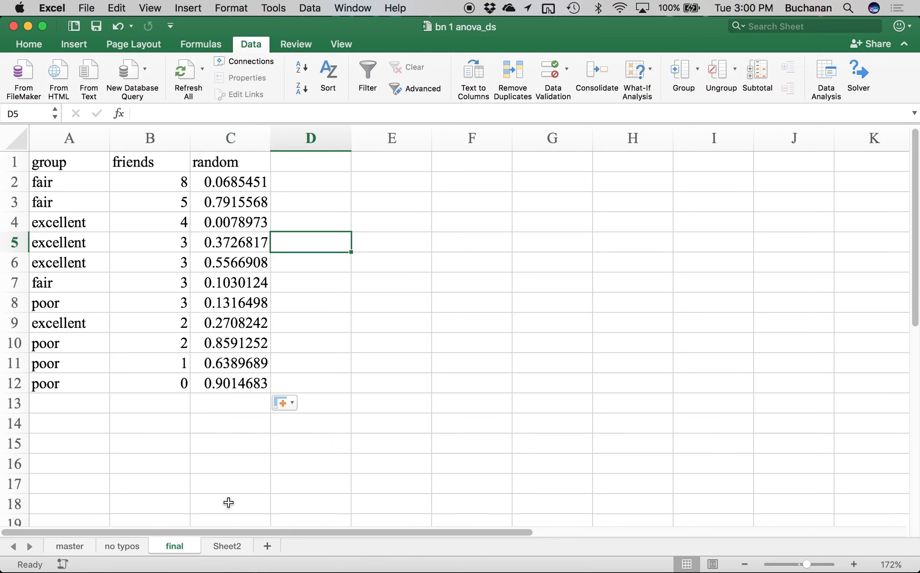
- Open the Regression tool from the Data Analysis tools
left_click(312, 204)
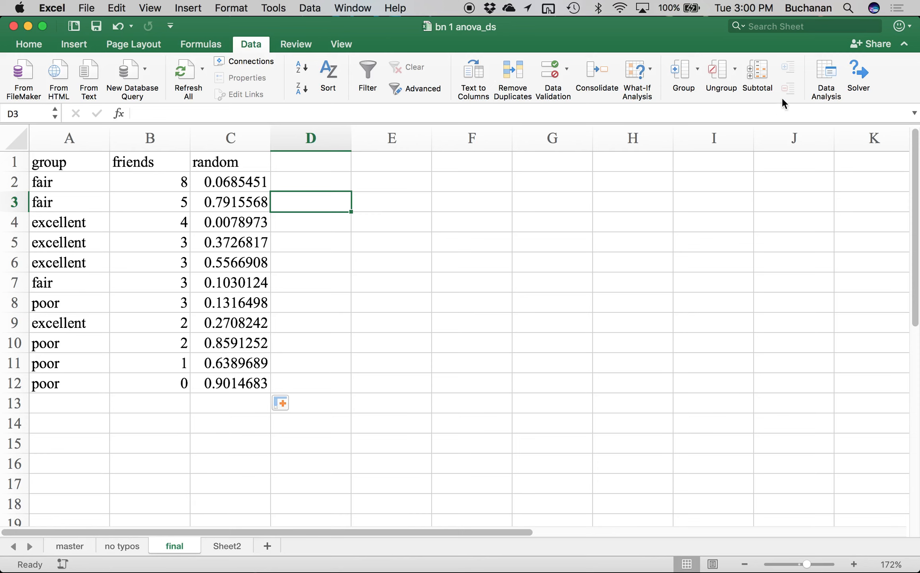
left_click(825, 78)
left_click(548, 118)
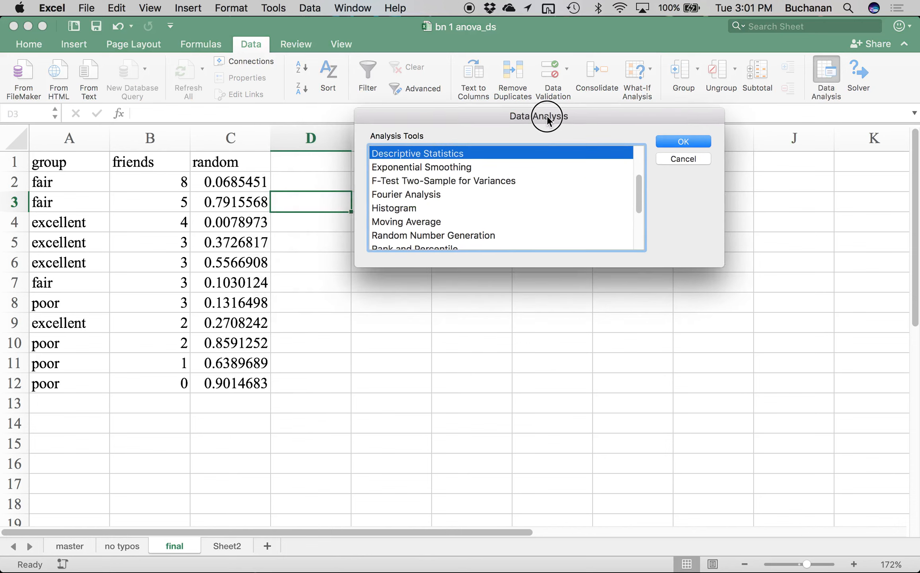
left_click_drag(547, 117, 547, 112)
scroll(488, 203, "up", 5)
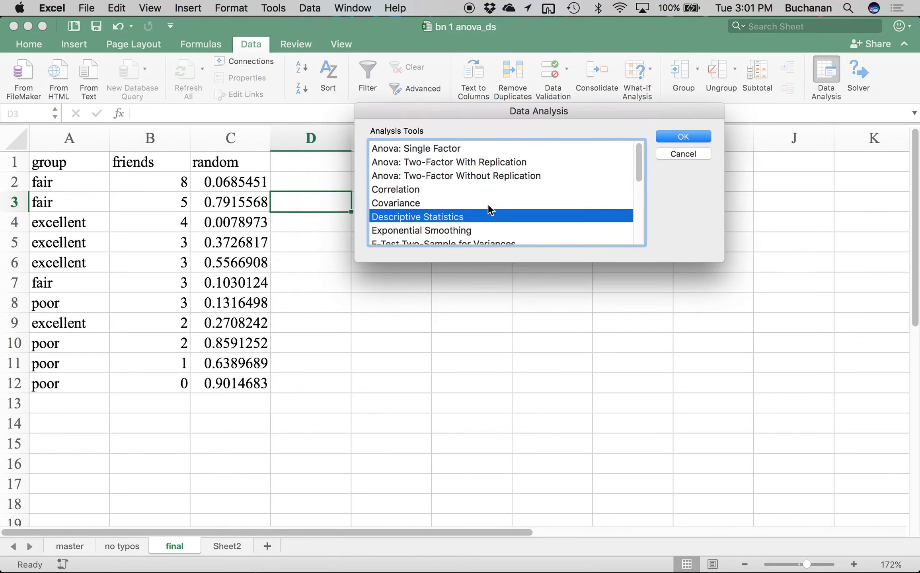
scroll(473, 161, "down", 8)
scroll(473, 158, "down", 4)
left_click(424, 167)
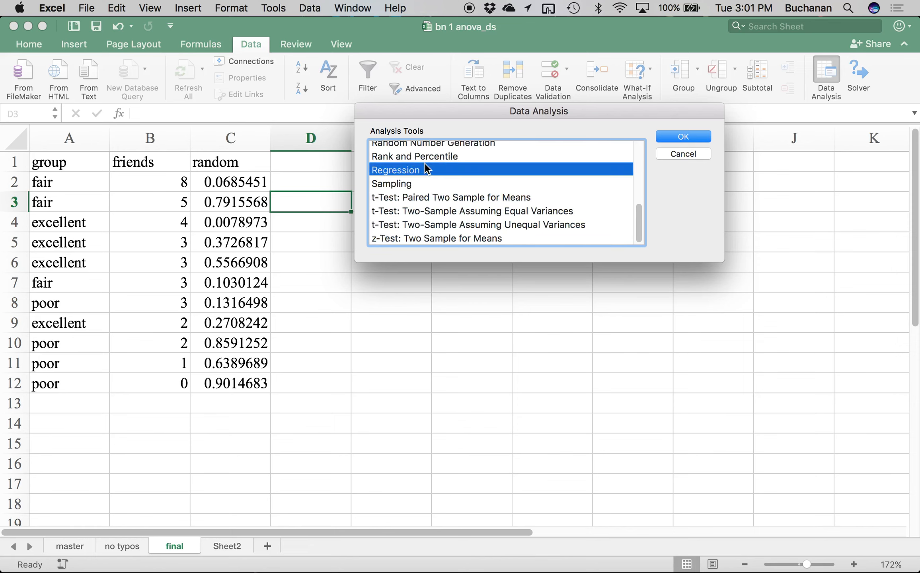
left_click(681, 135)
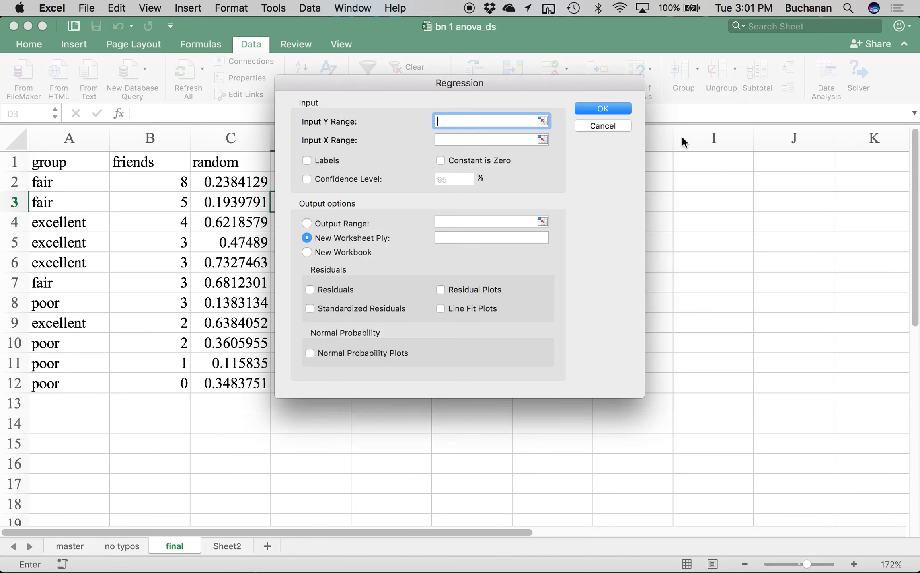
- Set the regression's Y range to the random values C2:C12 and its X range to the friends values B2:B12
left_click_drag(521, 84, 623, 85)
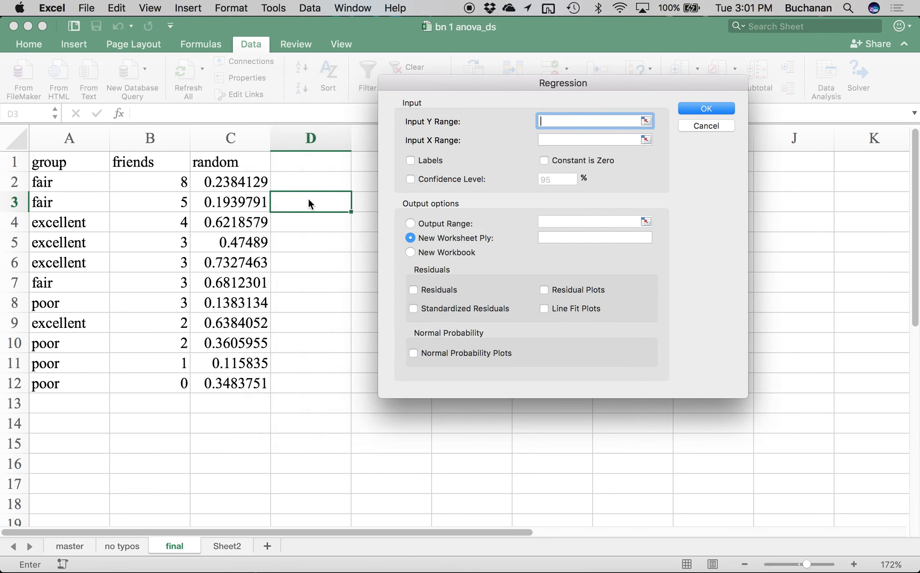
left_click_drag(236, 181, 221, 382)
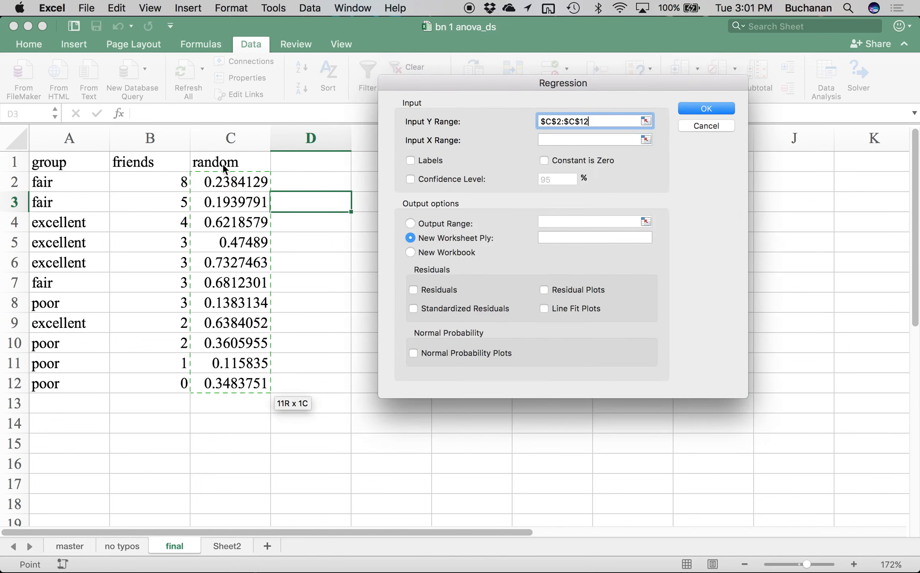
left_click(559, 140)
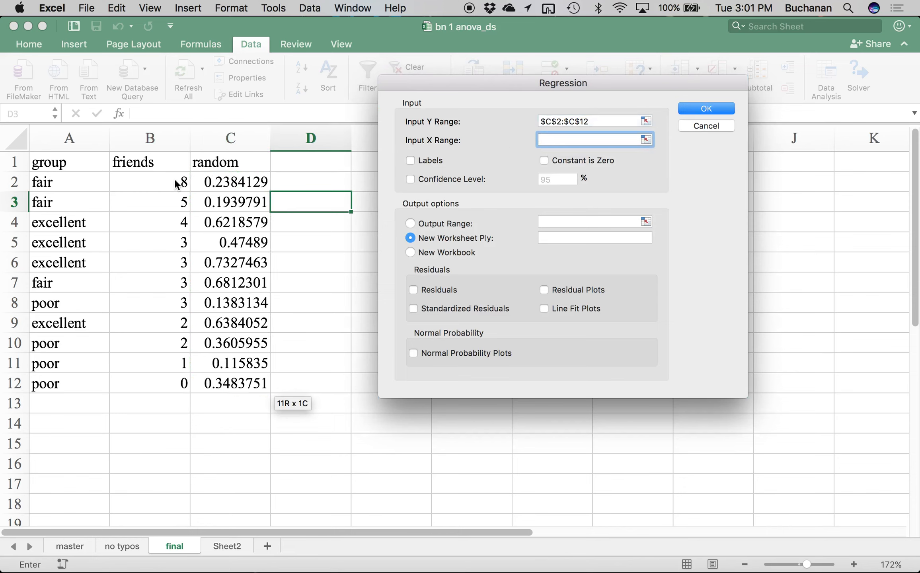
left_click_drag(148, 186, 143, 384)
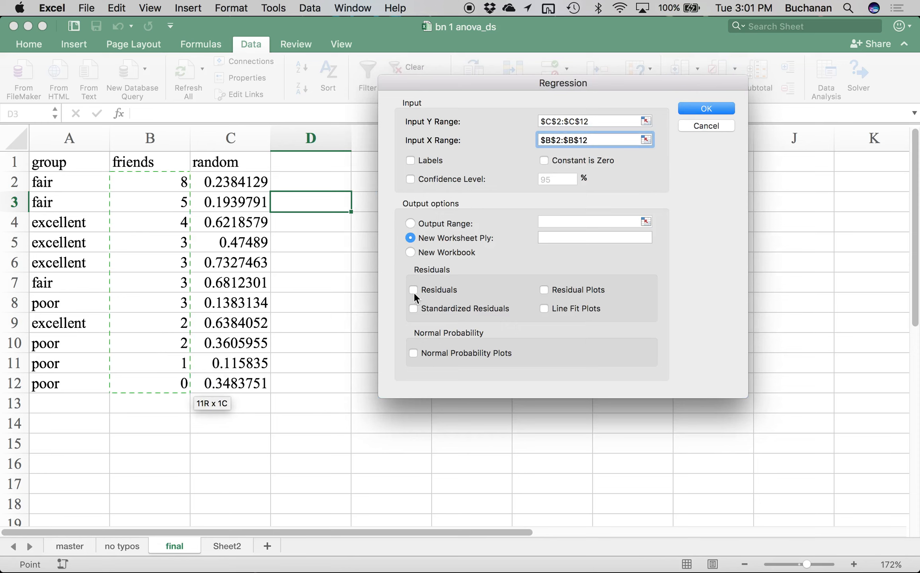
- Include standardized residuals, residual plots and normal probability plots, and run the regression to a new worksheet
left_click(413, 309)
left_click(543, 289)
left_click(413, 354)
left_click(698, 107)
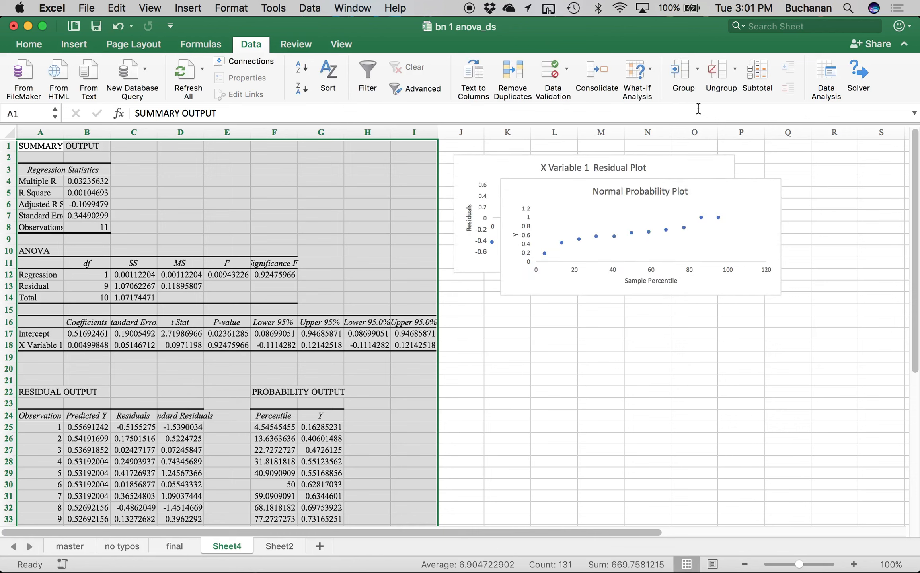
- Move the Normal Probability Plot below the residual plot and inspect the first standardized residual
left_click_drag(521, 185, 473, 291)
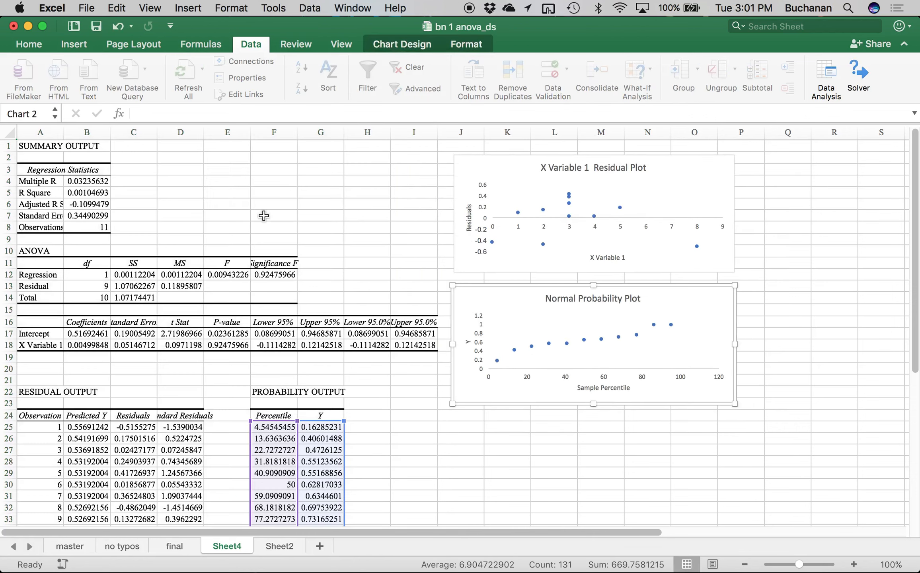
scroll(263, 215, "down", 5)
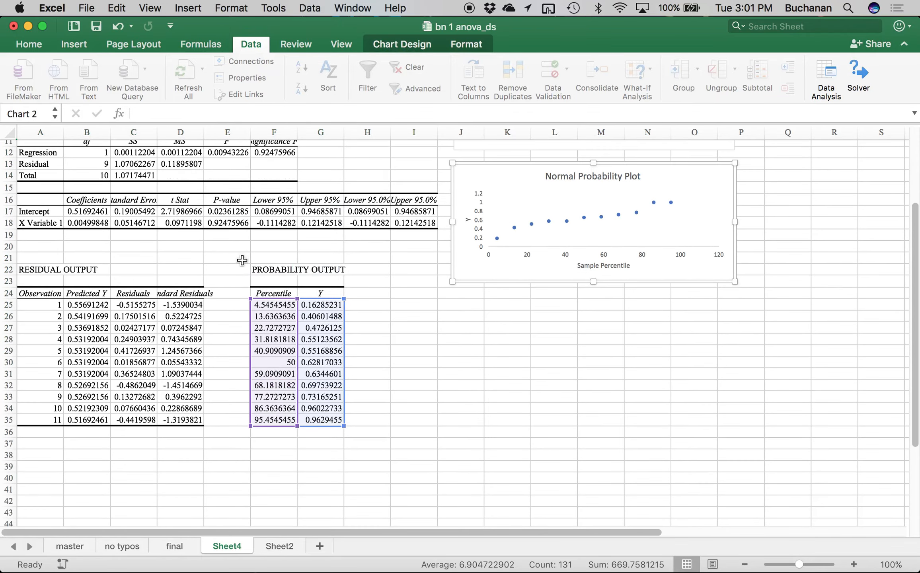
left_click(195, 305)
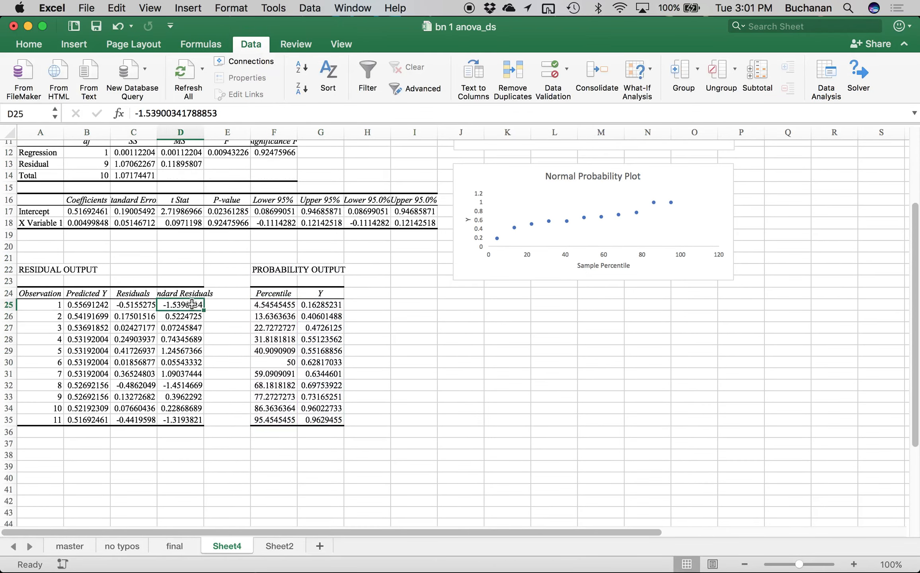
- Black out the regression summary in cells A1:I19 with a black fill
scroll(170, 186, "up", 3)
left_click_drag(421, 301, 8, 83)
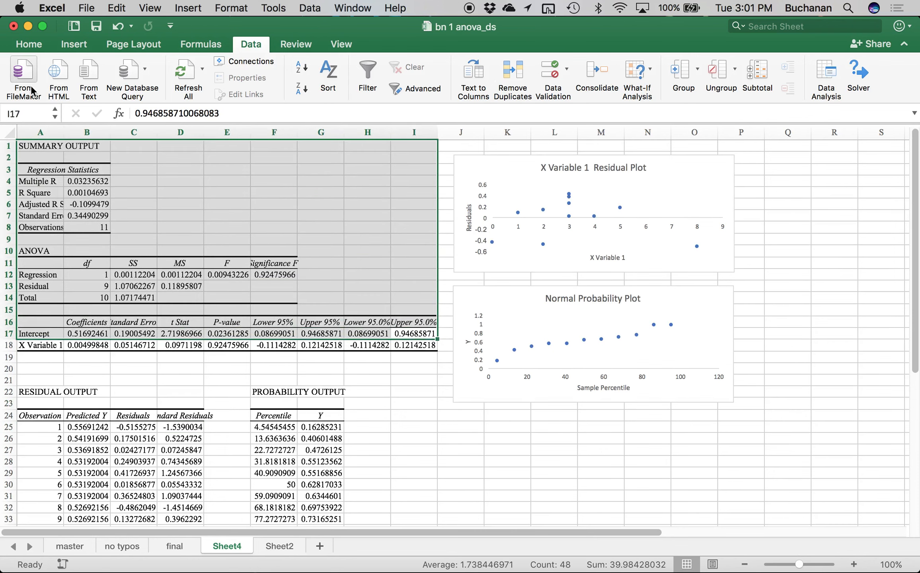
left_click_drag(26, 147, 413, 362)
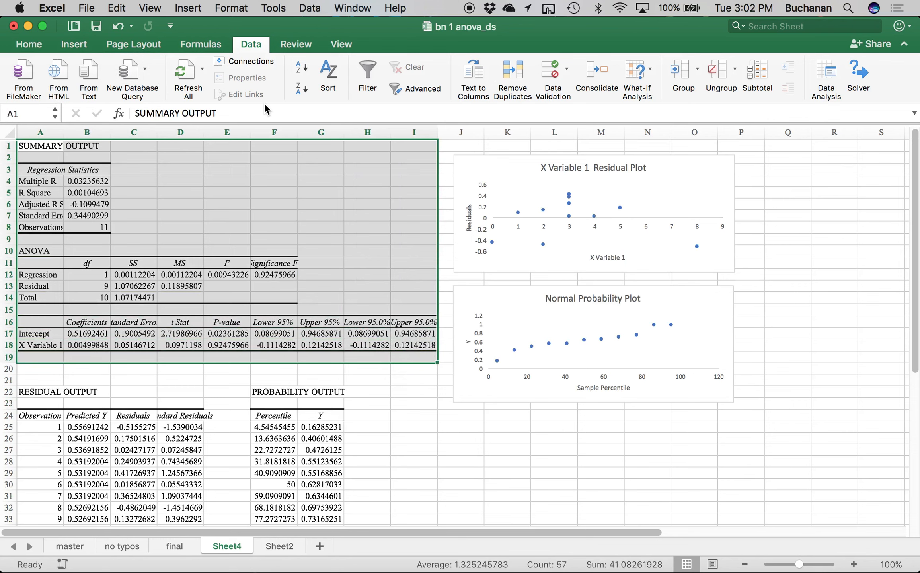
left_click(211, 89)
left_click(212, 158)
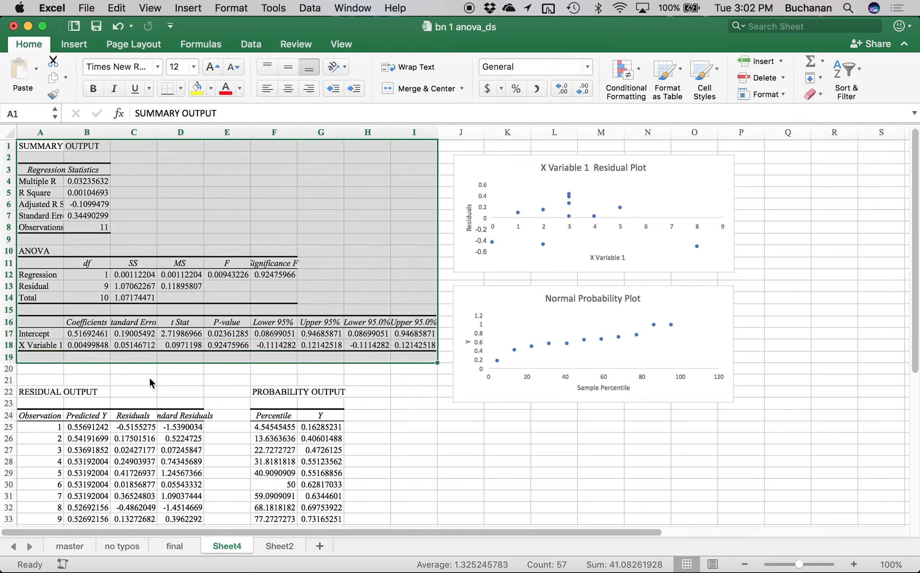
- Widen column D to fit the Standard Residuals values
scroll(141, 386, "down", 1)
scroll(141, 385, "down", 5)
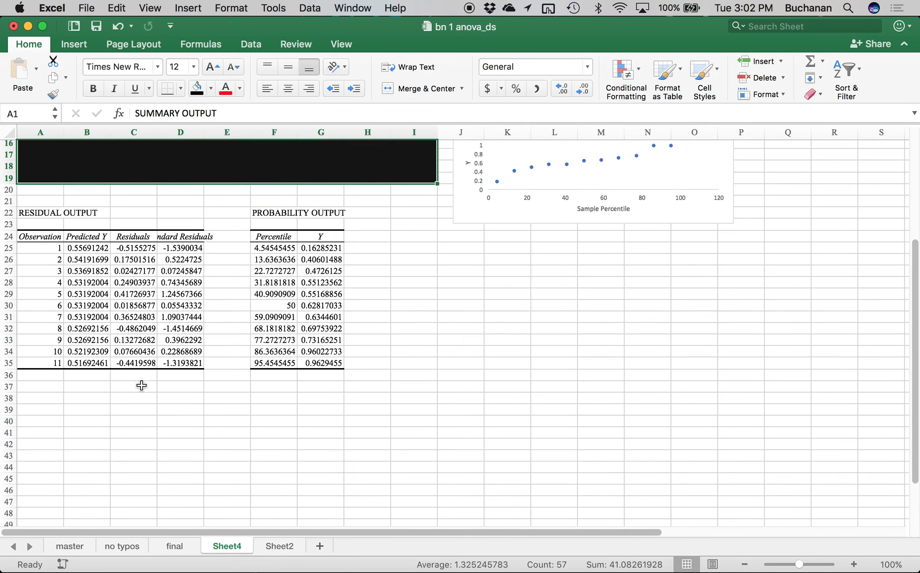
left_click(186, 249)
double_click(203, 131)
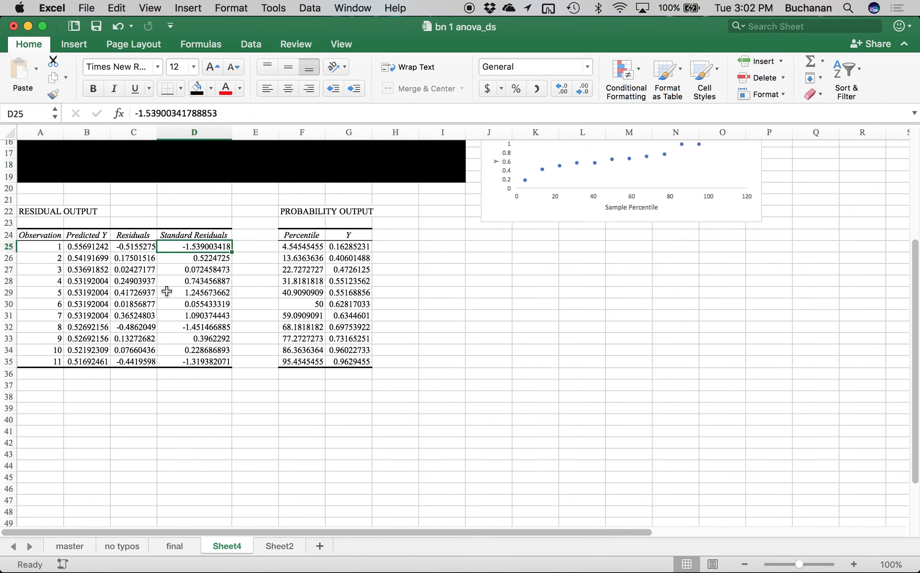
- Start a Histogram analysis with the Standard Residuals in D25:D35 as the input range
left_click_drag(199, 247, 190, 361)
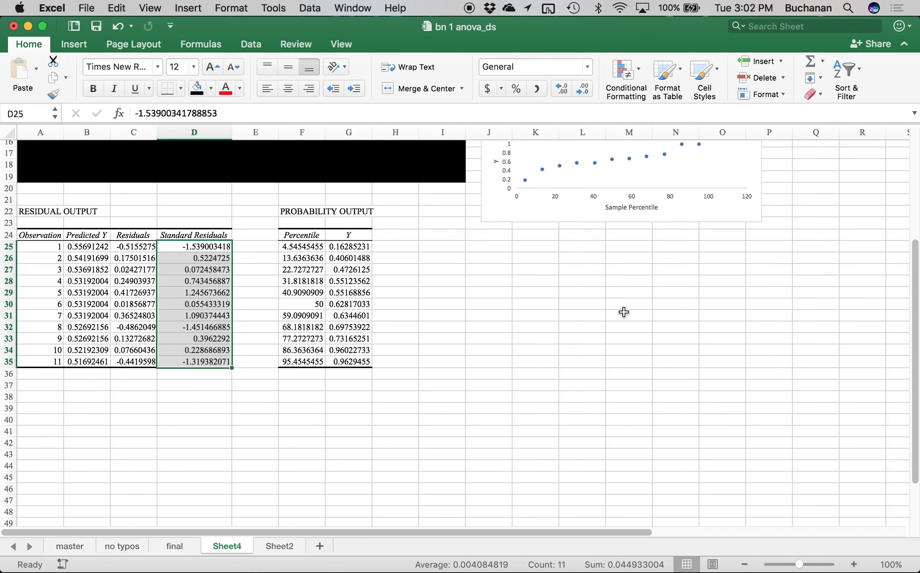
left_click(243, 45)
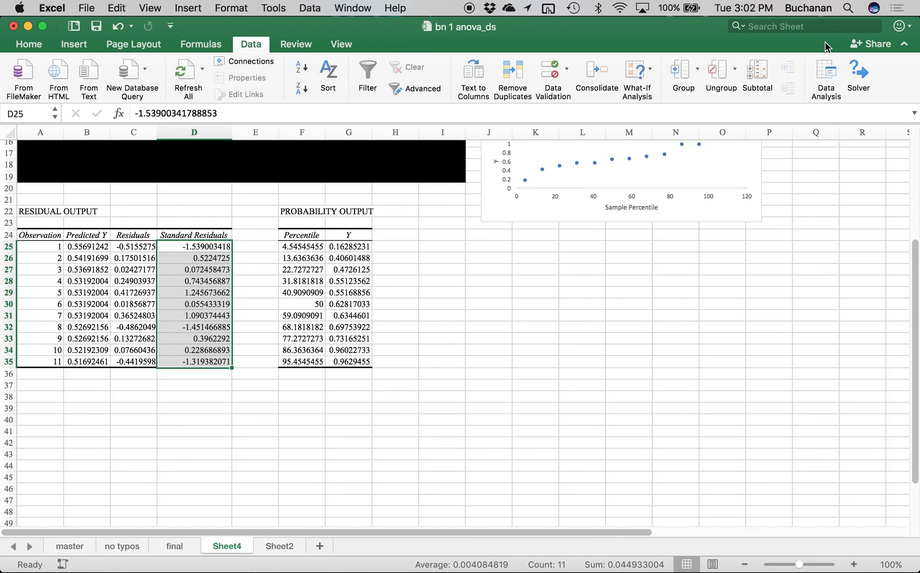
left_click(818, 62)
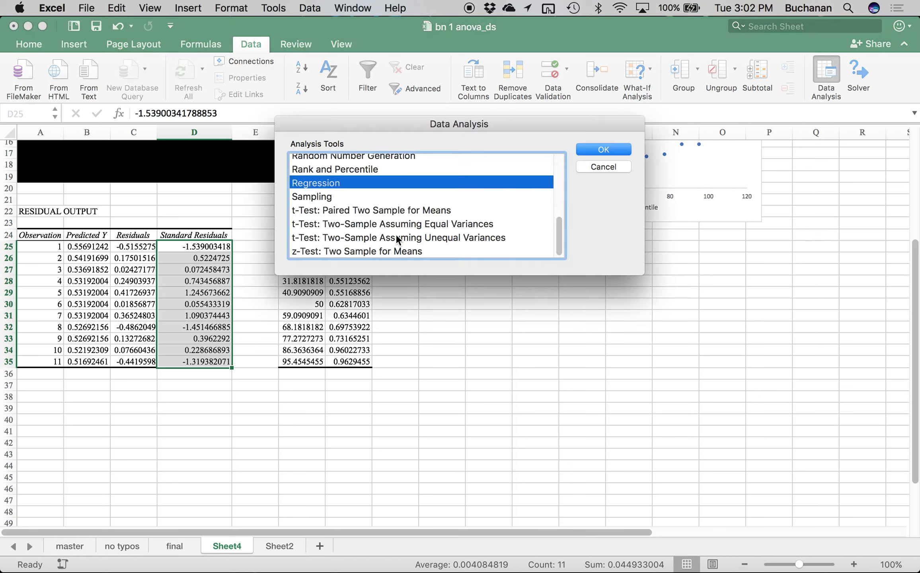
scroll(388, 227, "up", 2)
scroll(388, 227, "up", 3)
left_click(329, 234)
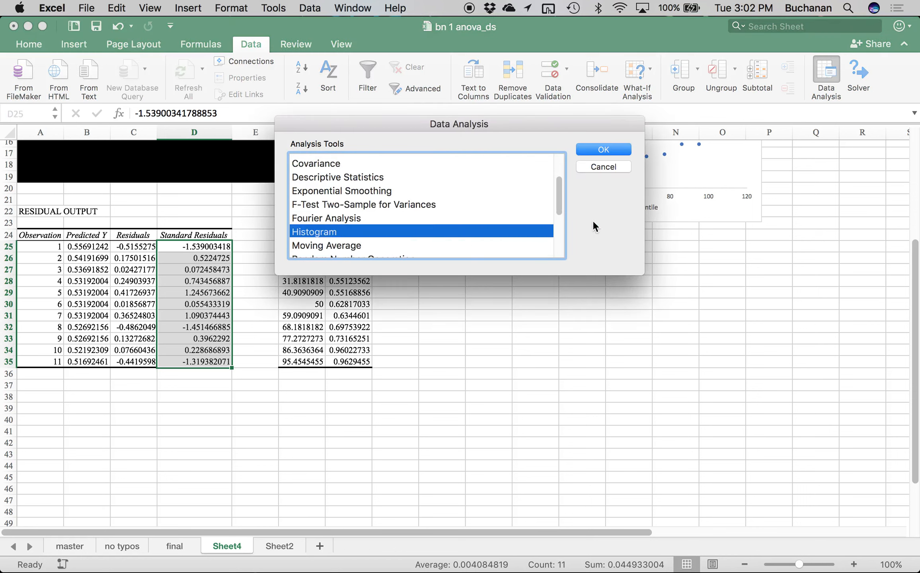
left_click(603, 150)
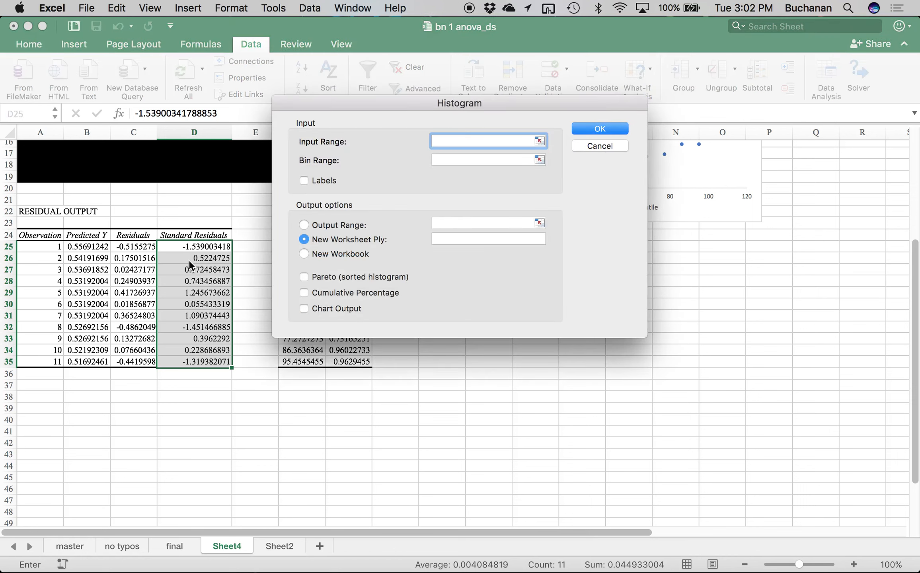
left_click_drag(189, 248, 181, 368)
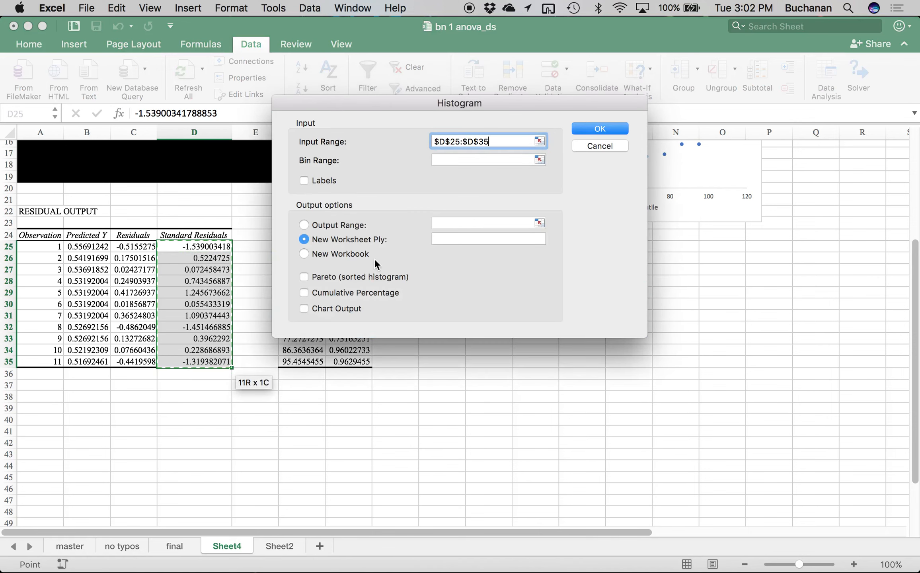
- Set the histogram's output range to cell J25, include chart output, and generate it
left_click(304, 226)
left_click(516, 221)
left_click(539, 222)
left_click(485, 247)
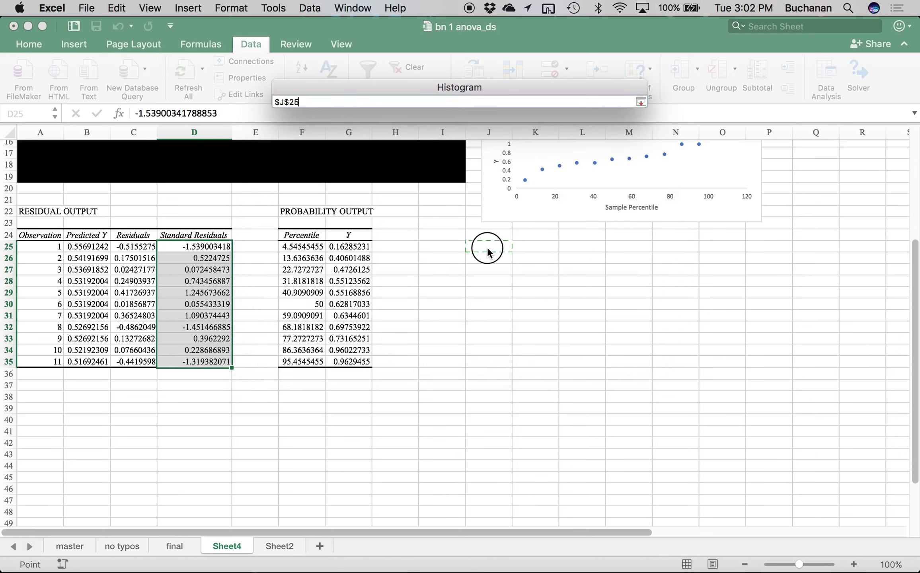
left_click(640, 102)
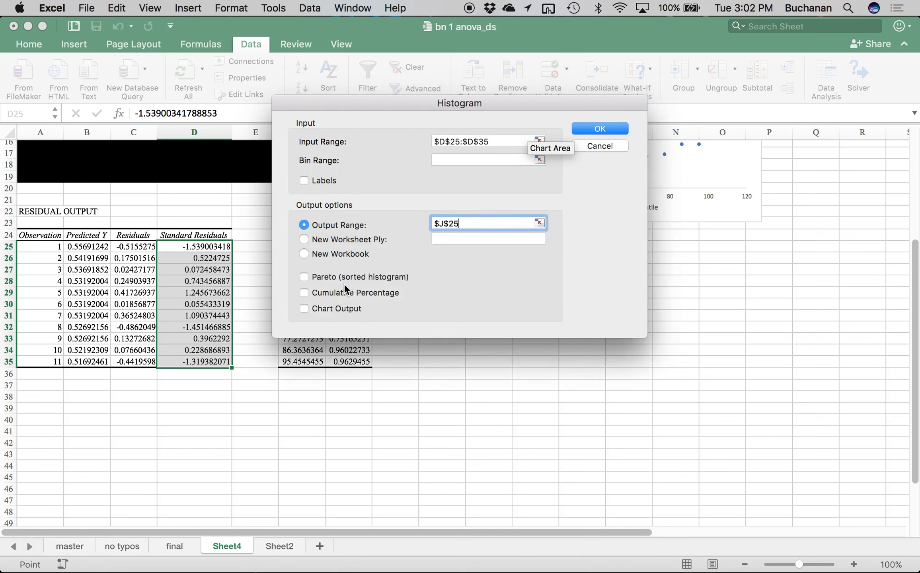
left_click(304, 309)
left_click(581, 129)
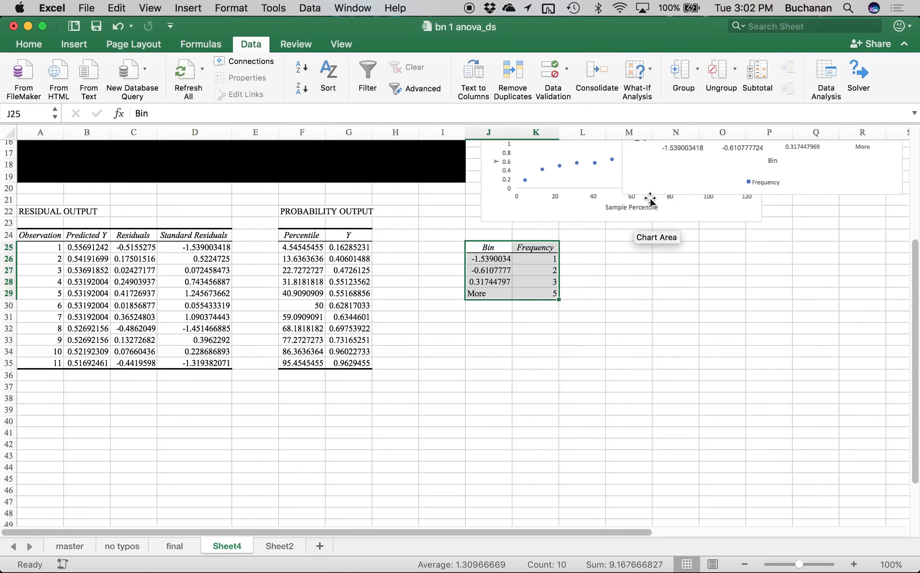
- Reposition and heighten the histogram chart beneath the Bin and Frequency table, and save the workbook
left_click_drag(687, 179, 532, 408)
scroll(529, 353, "down", 6)
left_click_drag(734, 305, 736, 449)
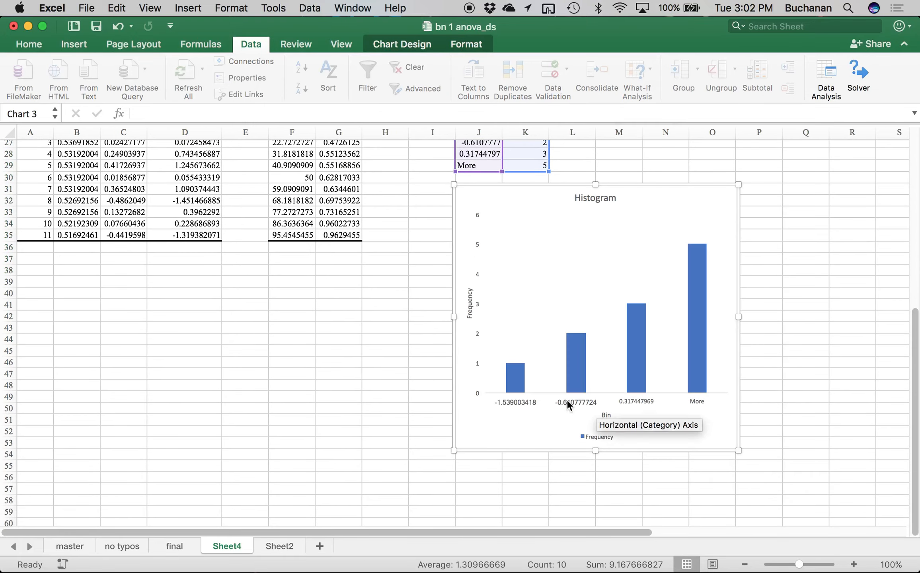
scroll(418, 405, "up", 1)
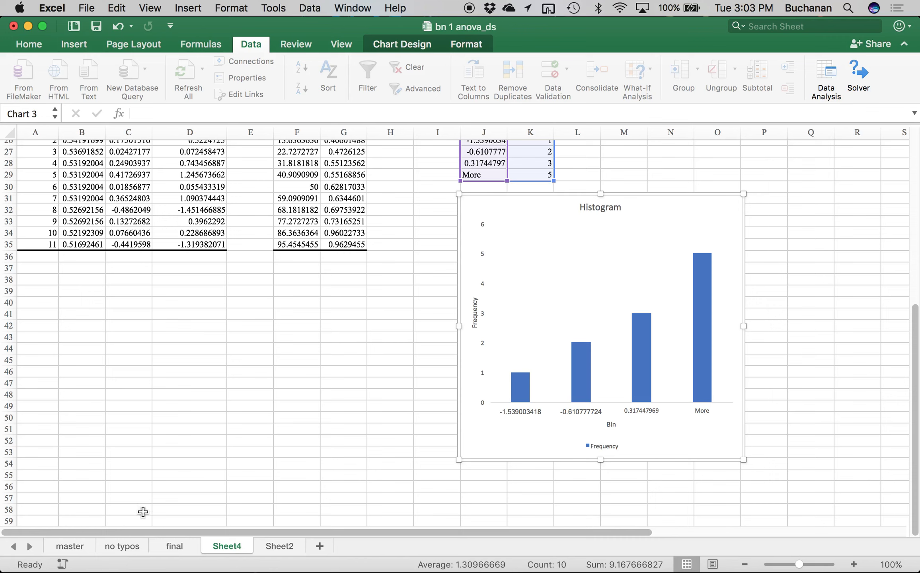
key("super+s")
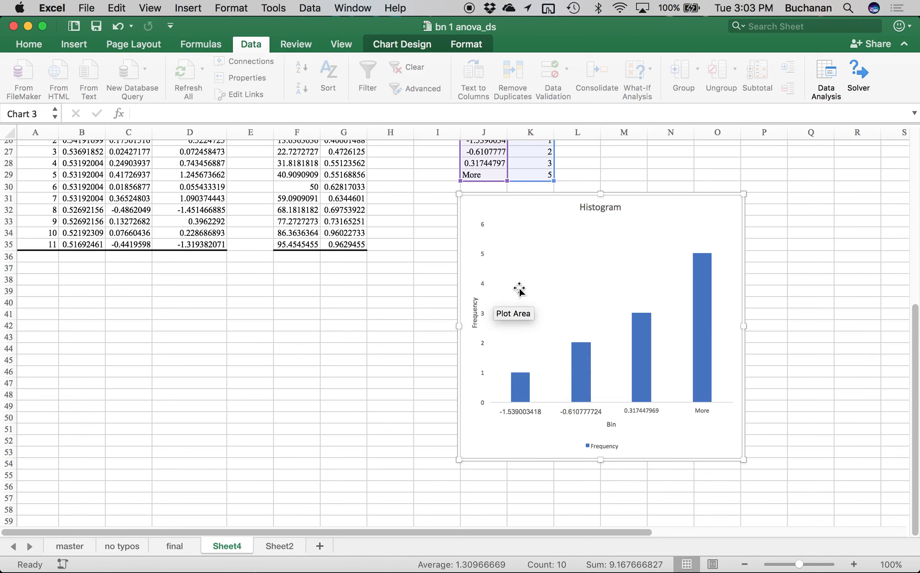
- Examine the shape of the standardized residuals histogram, comparing its bars with the bin and residual tables
scroll(337, 308, "up", 2)
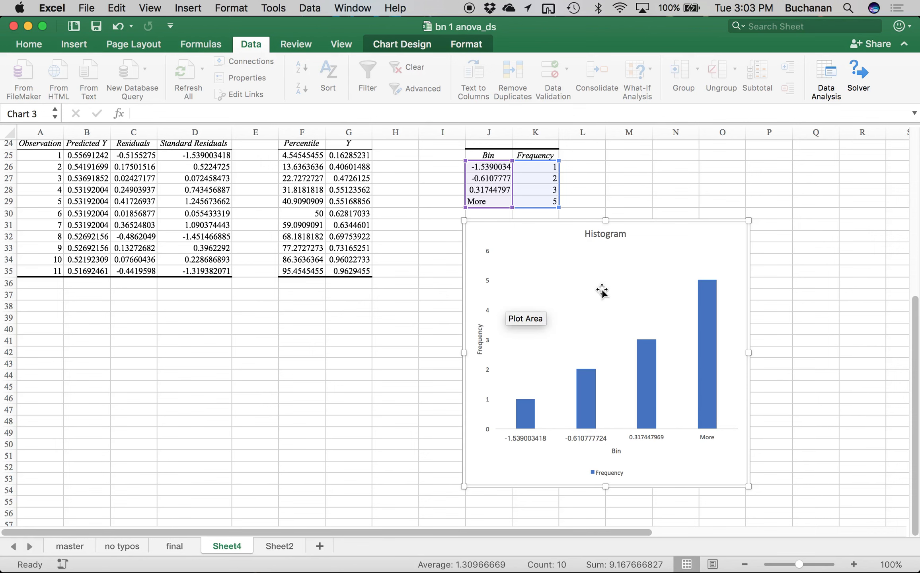
scroll(538, 325, "up", 2)
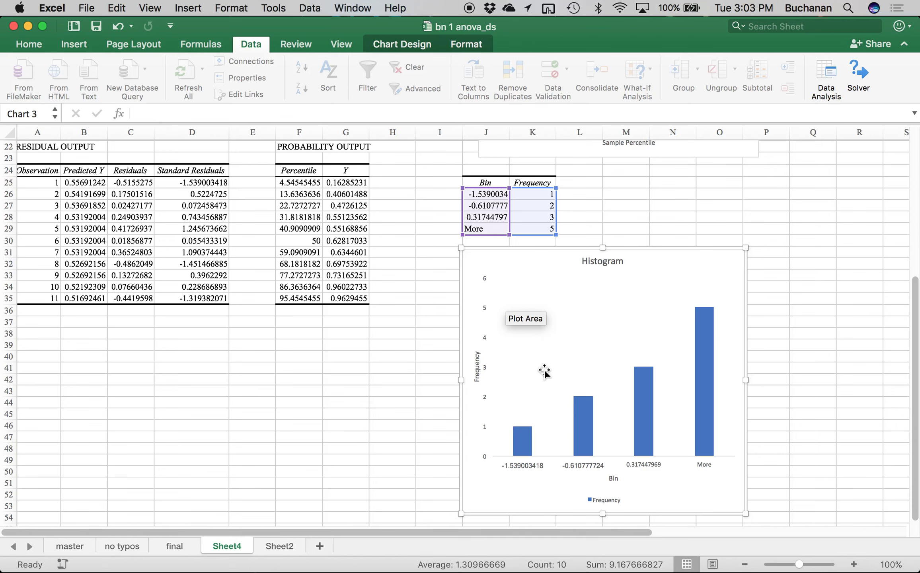
scroll(544, 371, "up", 4)
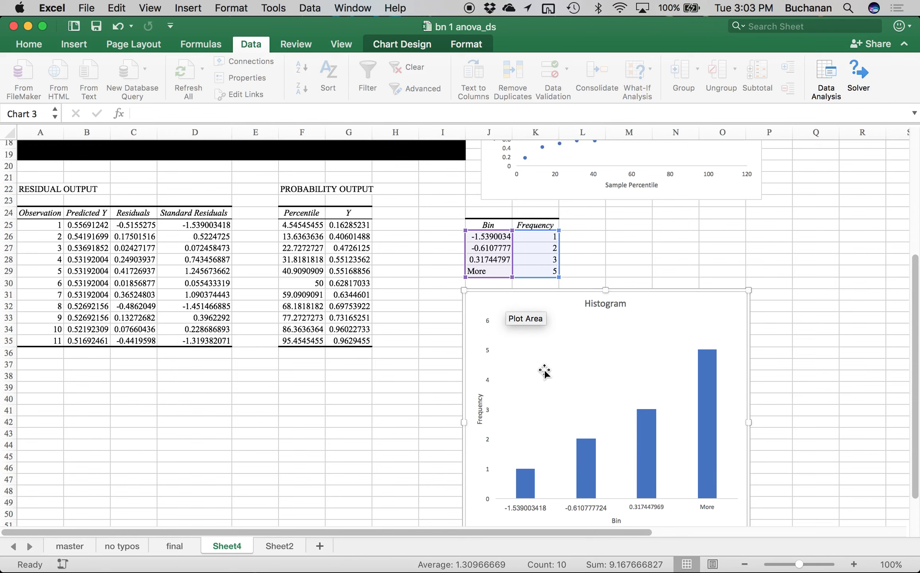
scroll(544, 370, "up", 3)
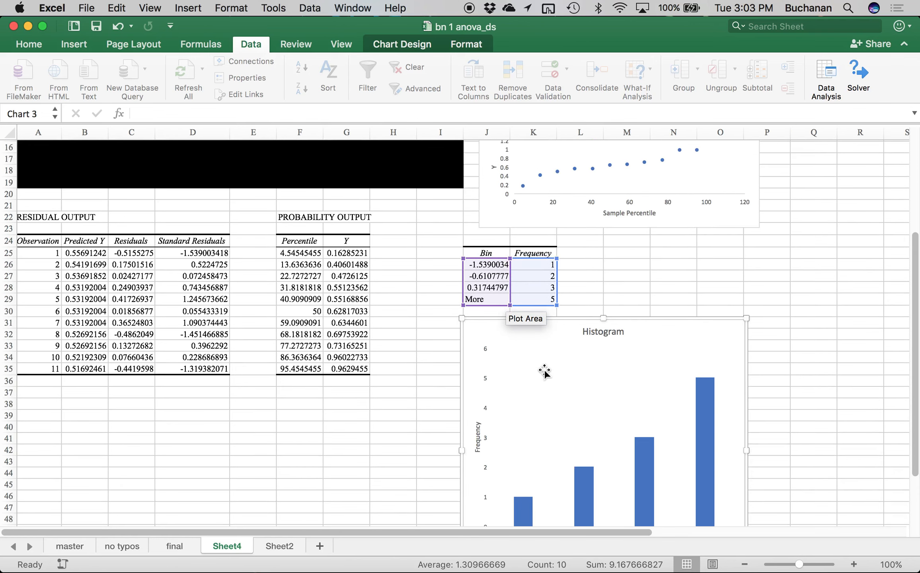
scroll(544, 371, "down", 5)
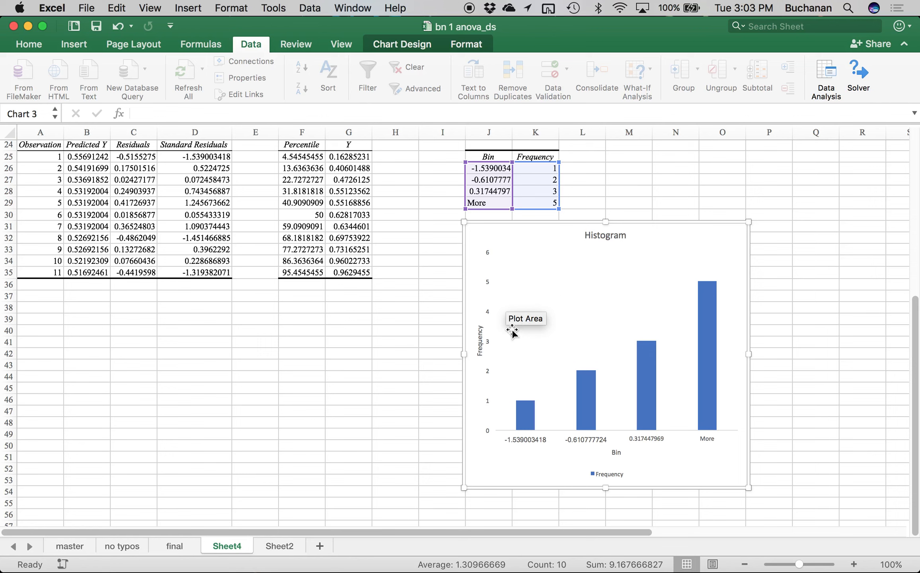
left_click(550, 288)
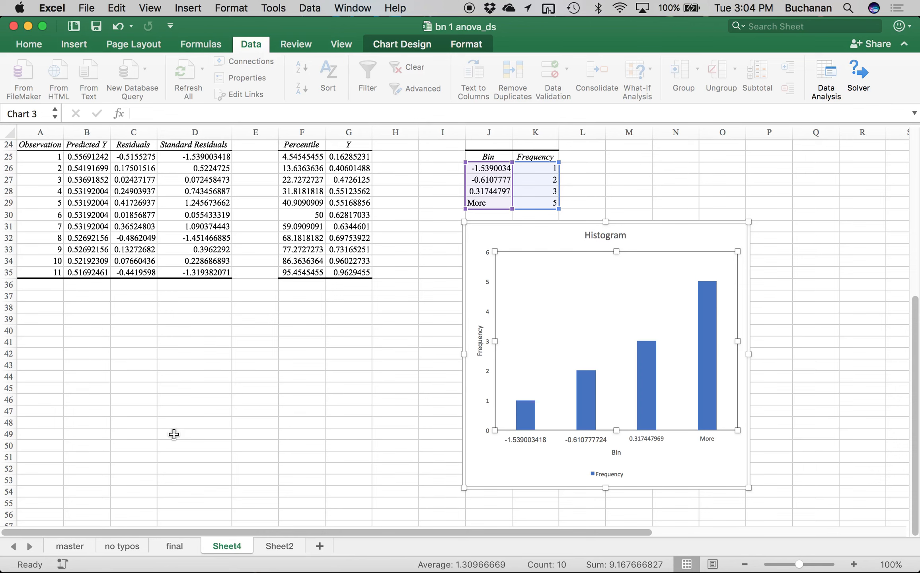
scroll(173, 435, "up", 5)
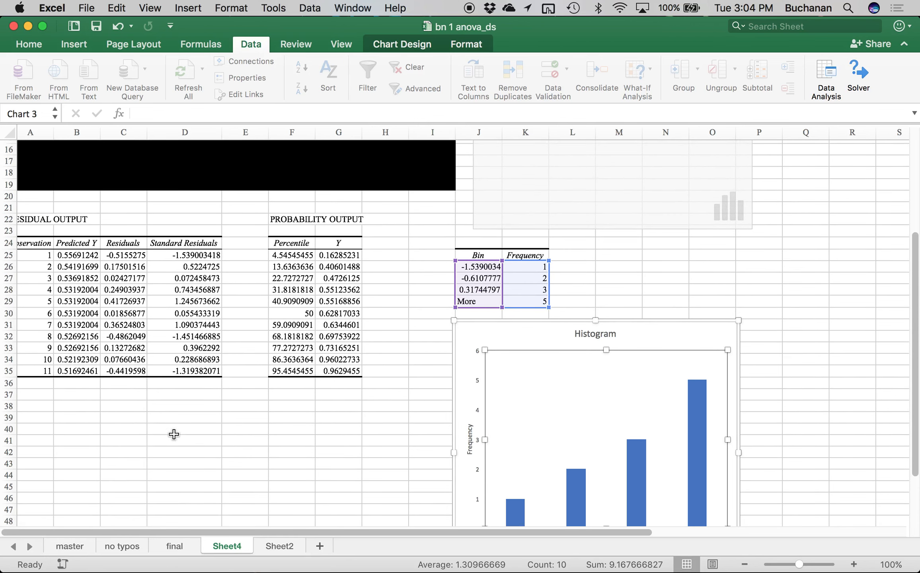
scroll(316, 425, "up", 1)
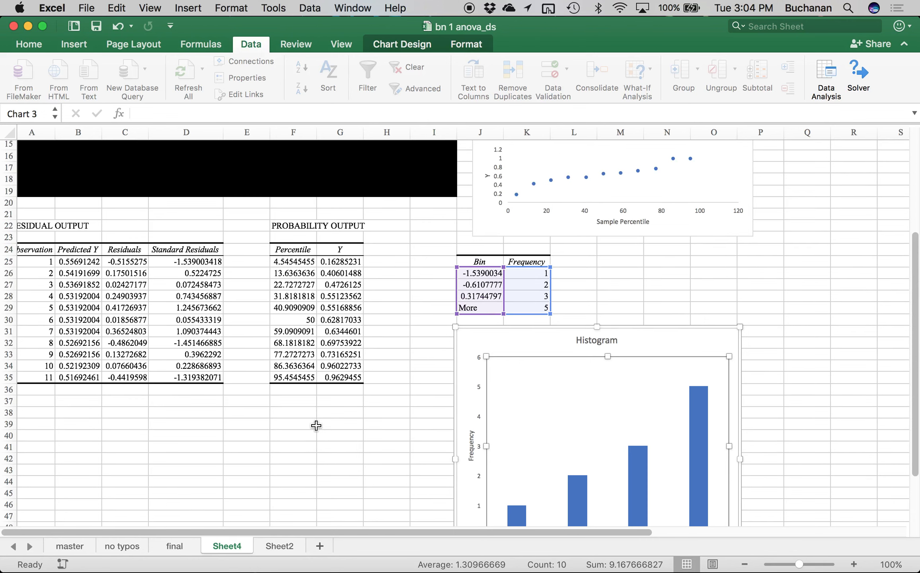
scroll(409, 386, "up", 1)
scroll(421, 374, "down", 6)
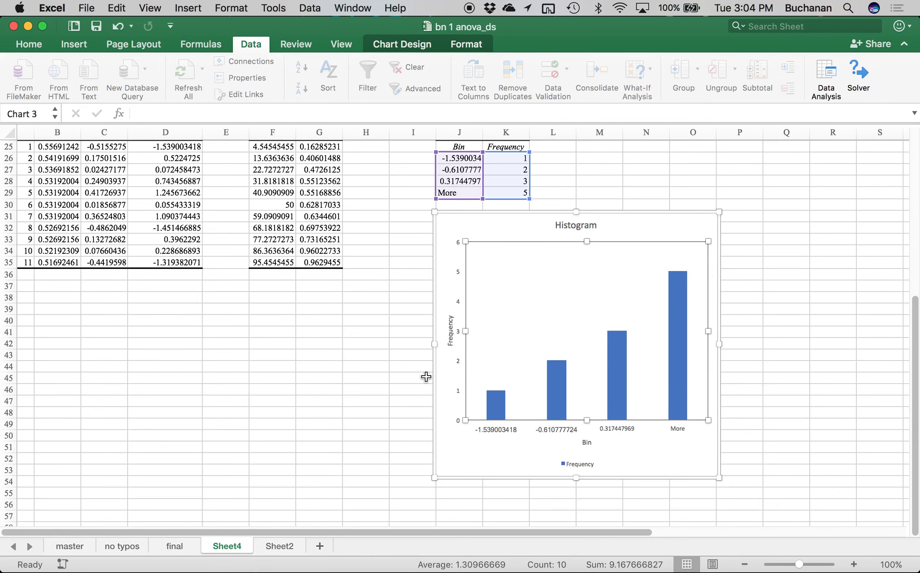
left_click(499, 318)
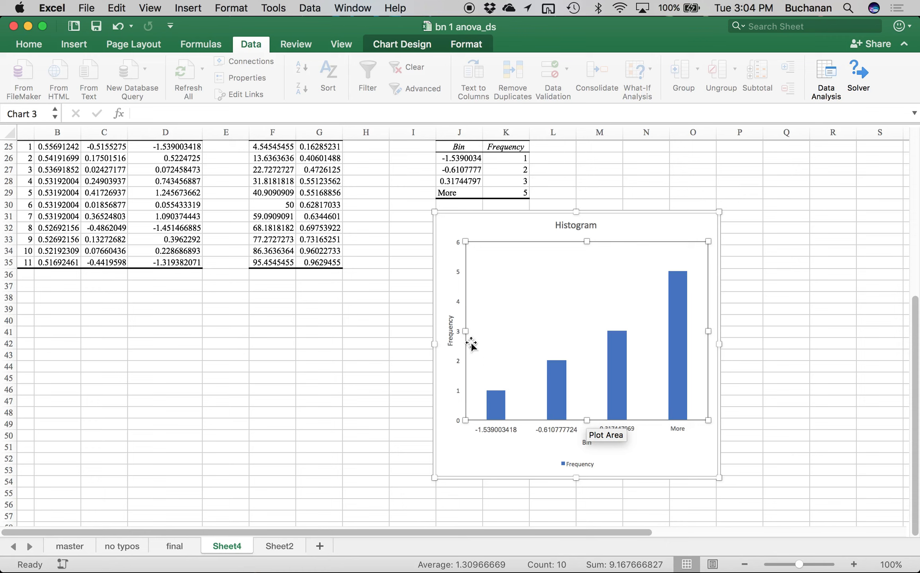
mouse_move(553, 372)
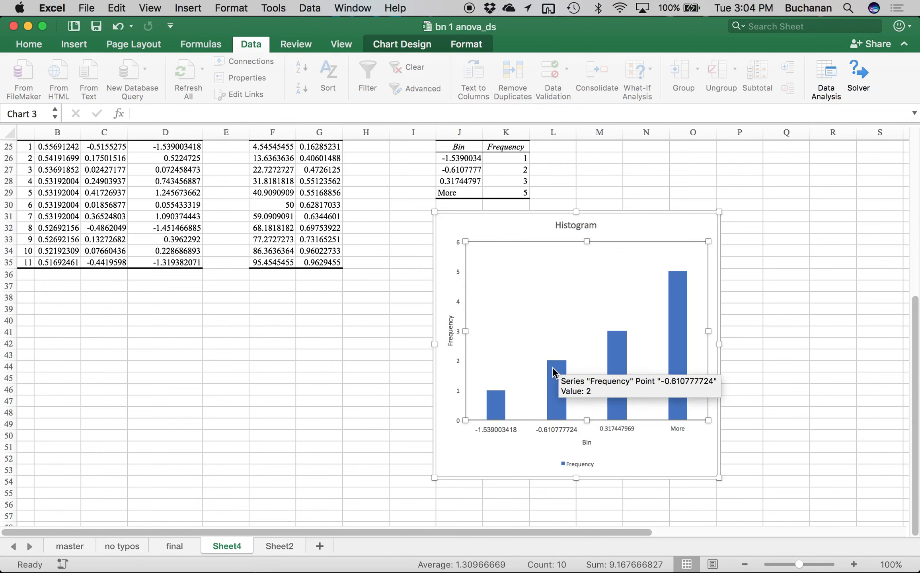
- Move the Normal Probability Plot onto the blacked-out area beside the residual plot and make it taller, down to about row 21
scroll(553, 372, "up", 5)
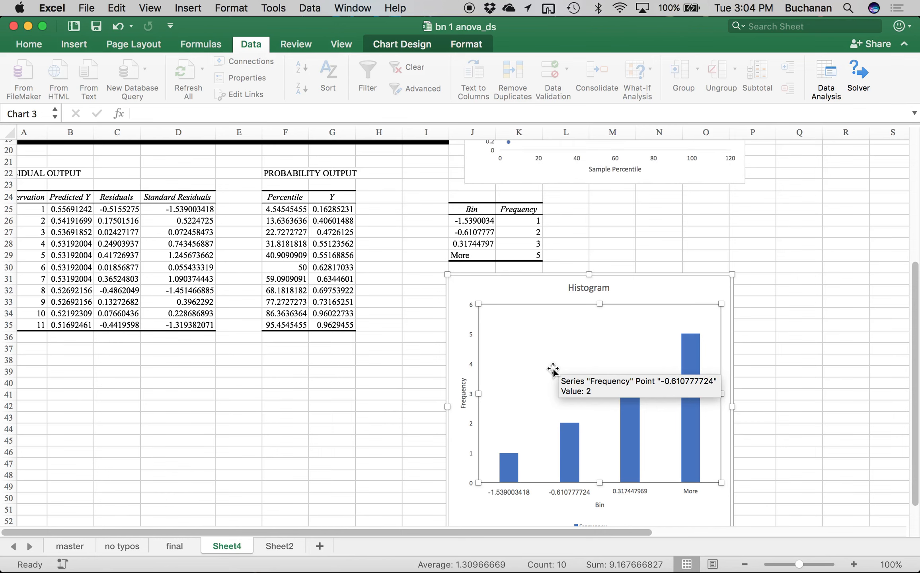
scroll(553, 372, "up", 10)
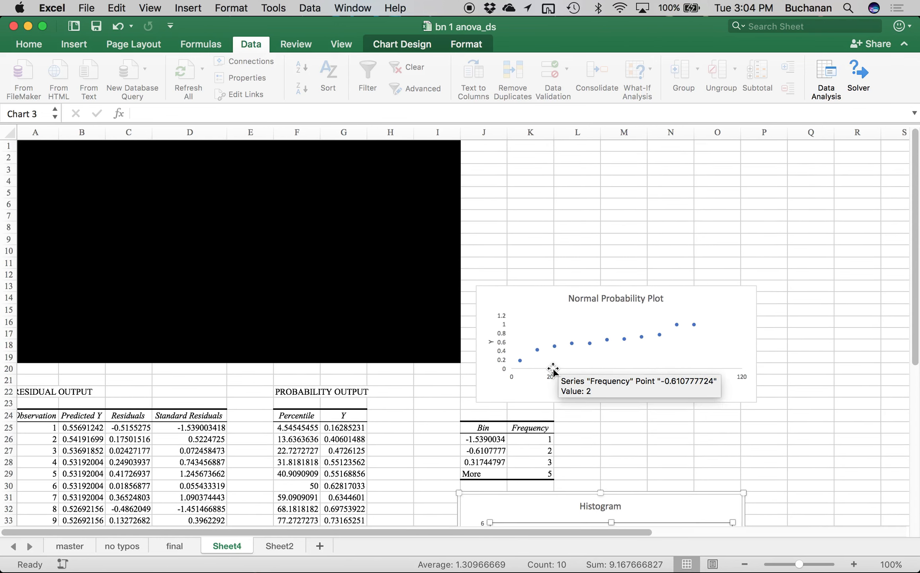
left_click(499, 304)
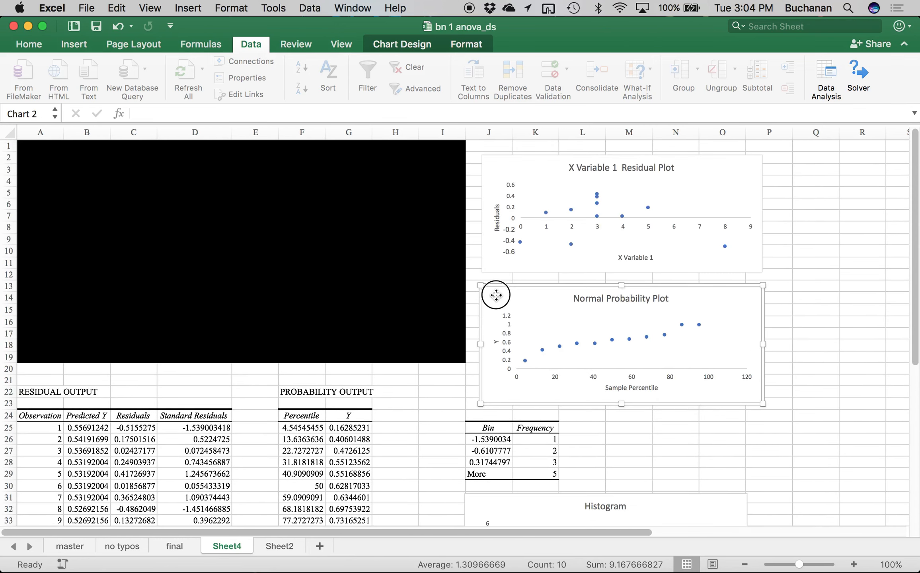
left_click_drag(500, 304, 73, 174)
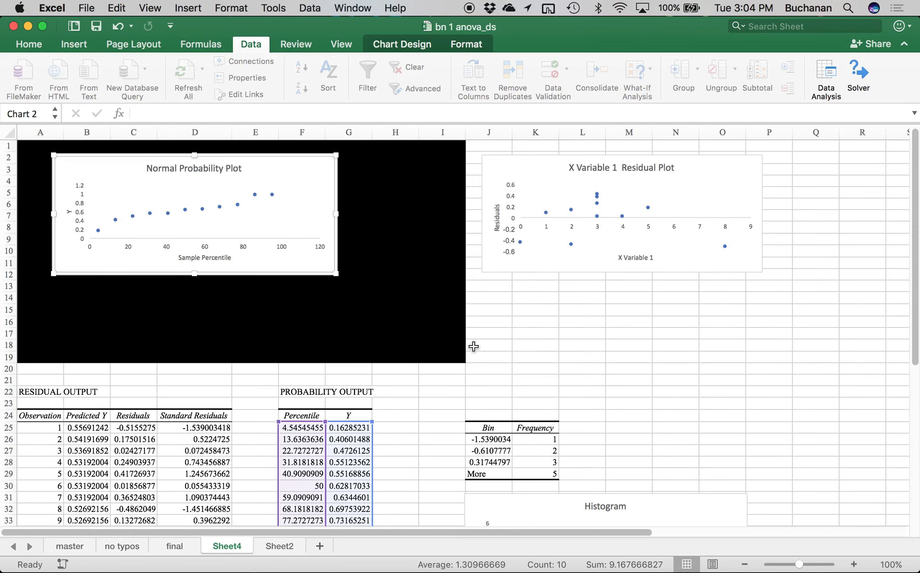
left_click_drag(336, 274, 341, 386)
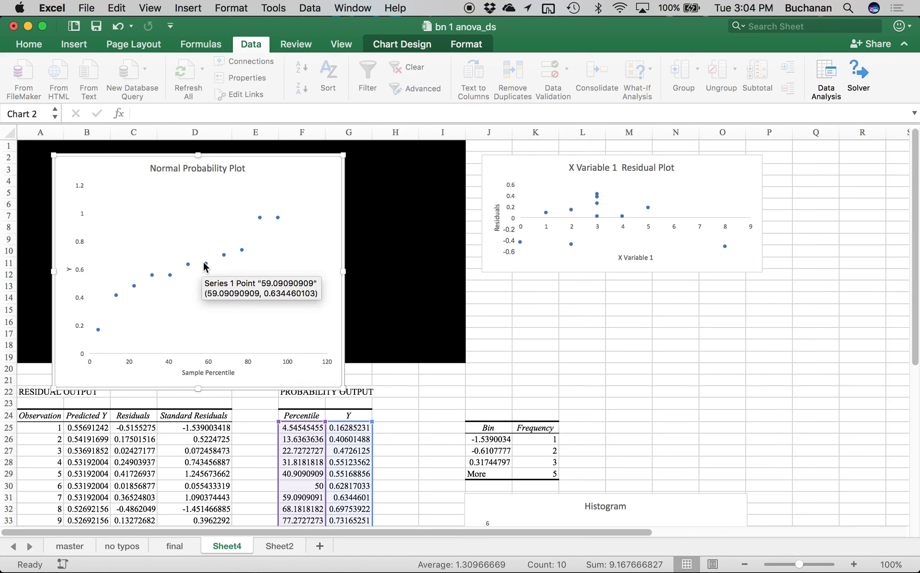
- Add a linear trendline to the data points of the Normal Probability Plot
left_click(206, 265)
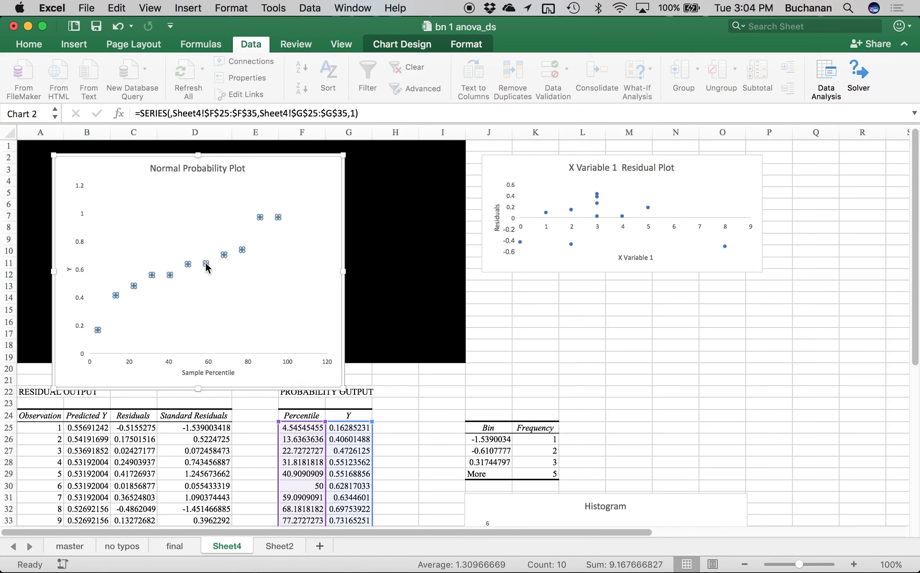
right_click(205, 264)
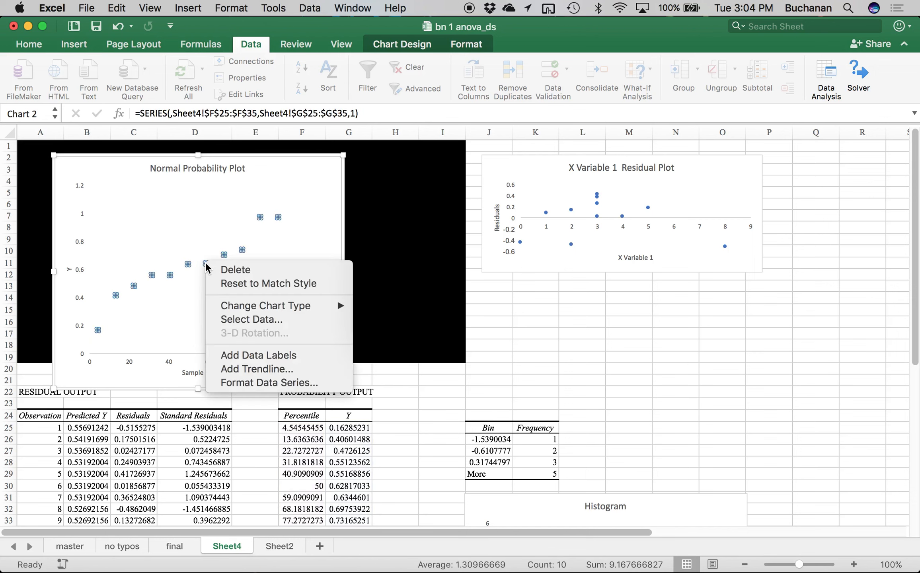
left_click(247, 377)
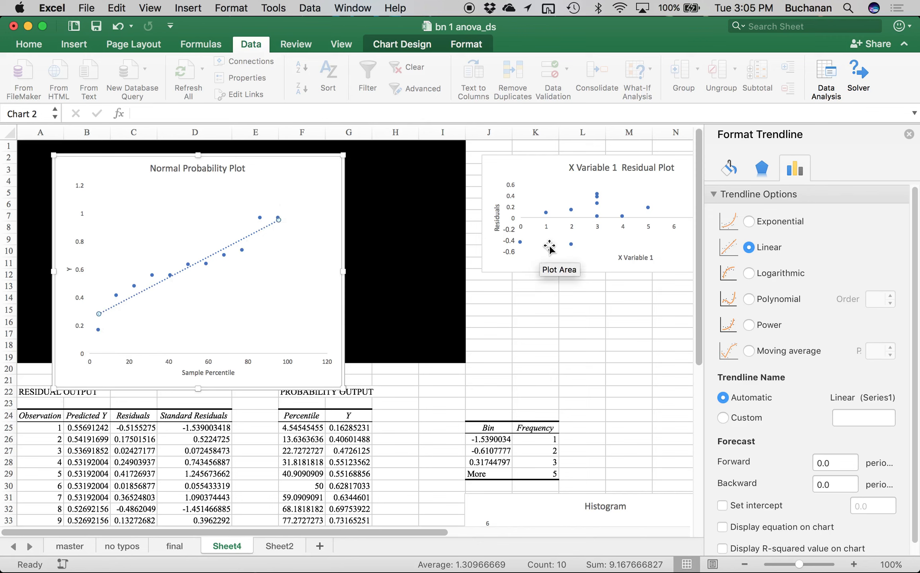
left_click(909, 135)
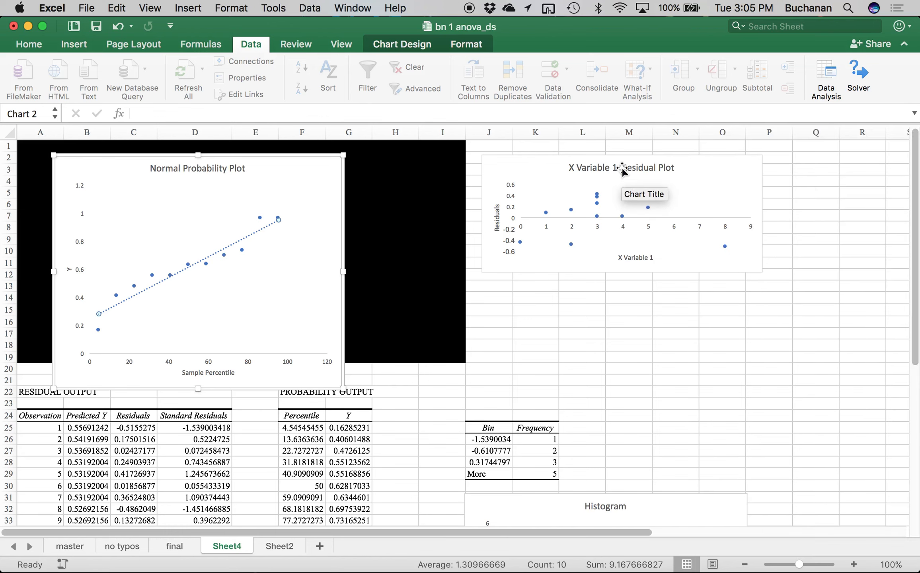
- Make the X Variable 1 Residual Plot taller, extending it down to about row 21
left_click(711, 171)
left_click_drag(762, 275, 760, 385)
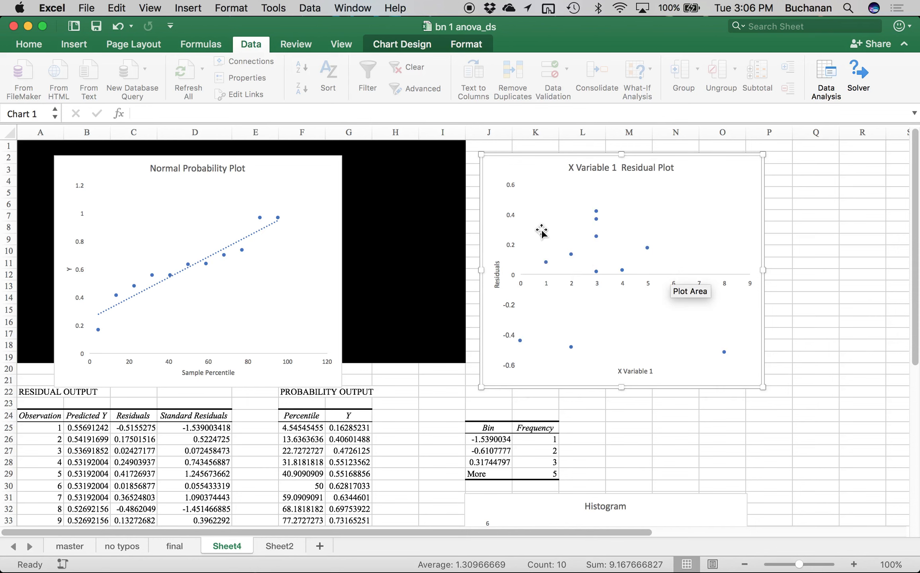
scroll(542, 231, "right", 1)
scroll(542, 231, "left", 1)
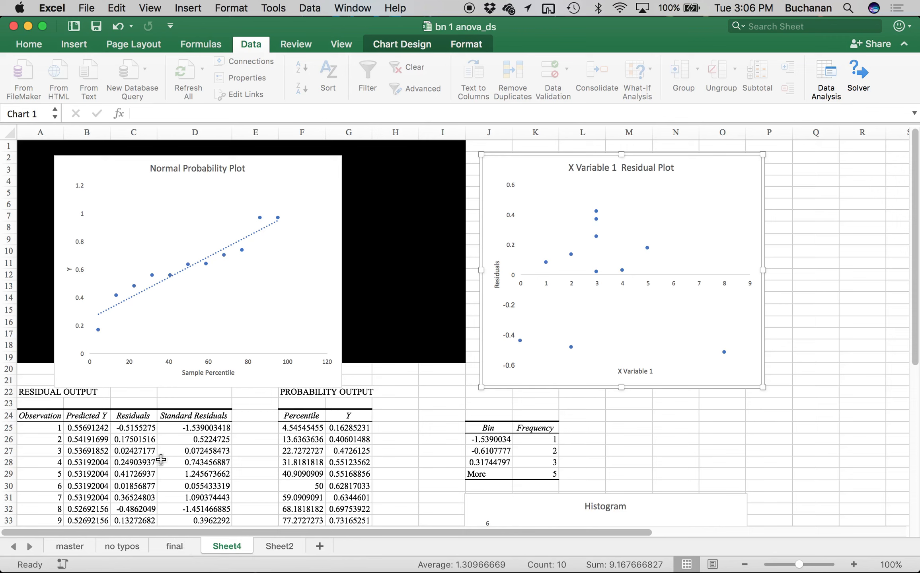
- Rename the sheet with the regression output as assumptions and Sheet2 as accuracy
double_click(225, 547)
type("assumptions")
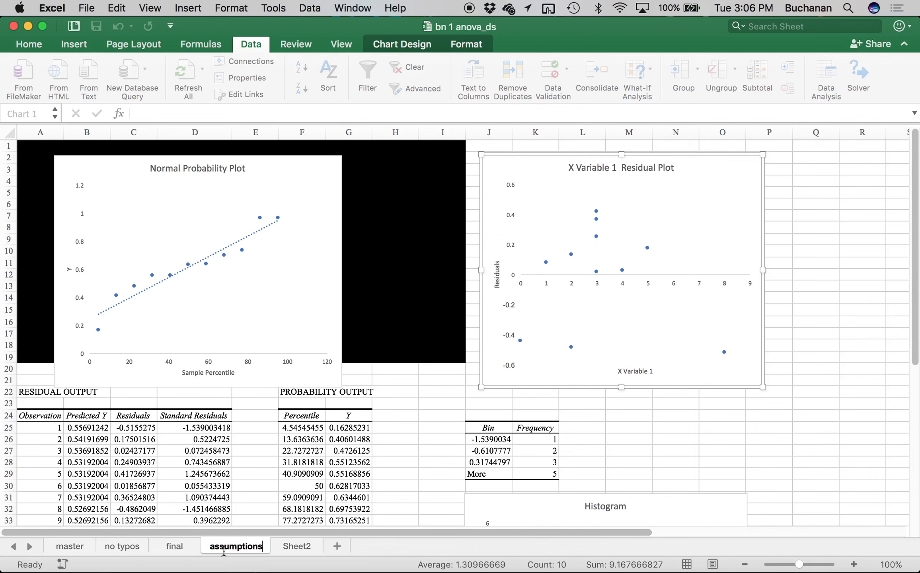
double_click(296, 546)
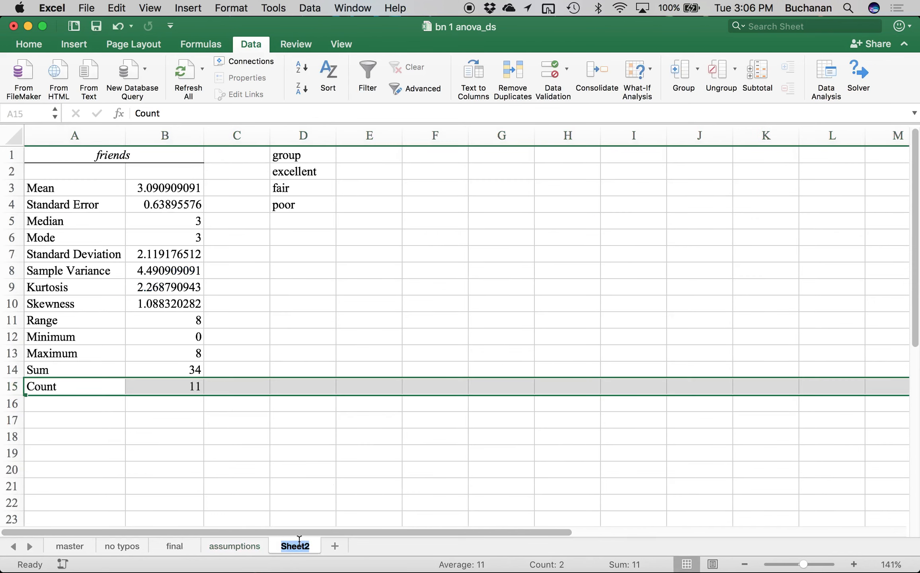
type("accuracy")
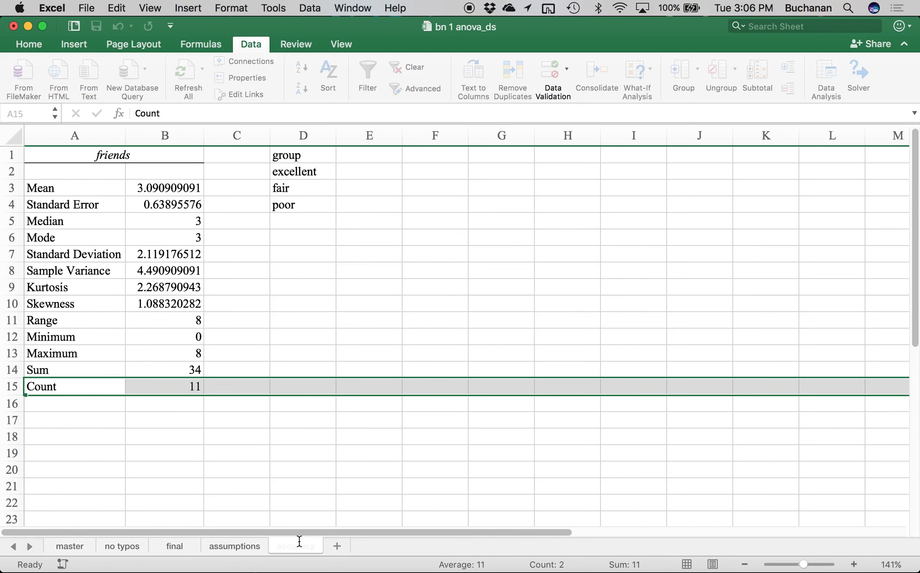
key("Return")
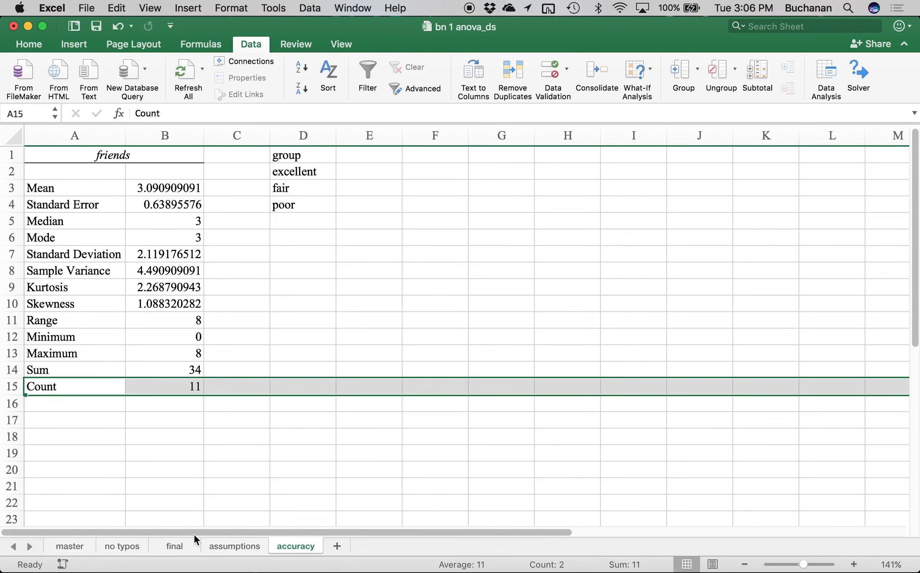
- Review the random column's formula on the final sheet, then the residual output and charts on the assumptions sheet
left_click(87, 547)
left_click(202, 545)
left_click(174, 546)
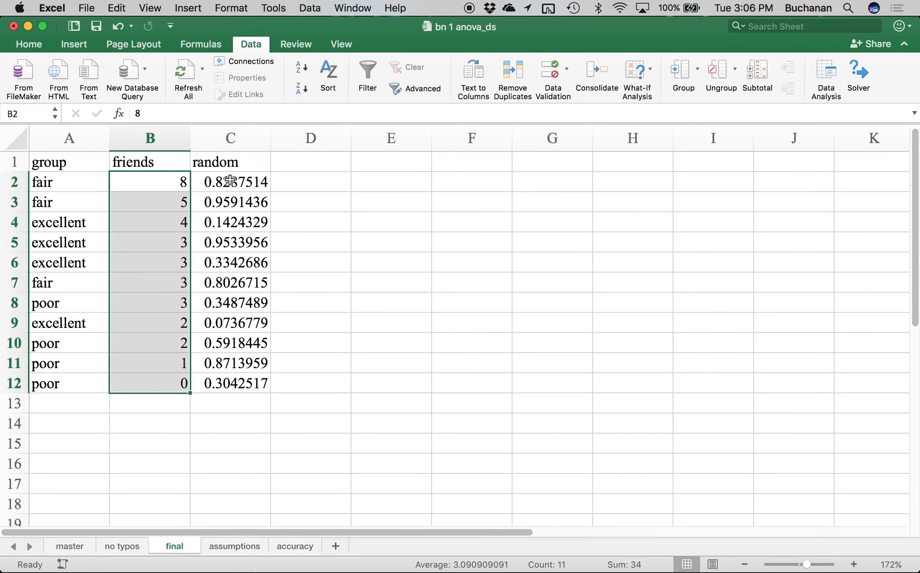
left_click_drag(230, 181, 216, 384)
left_click(245, 183)
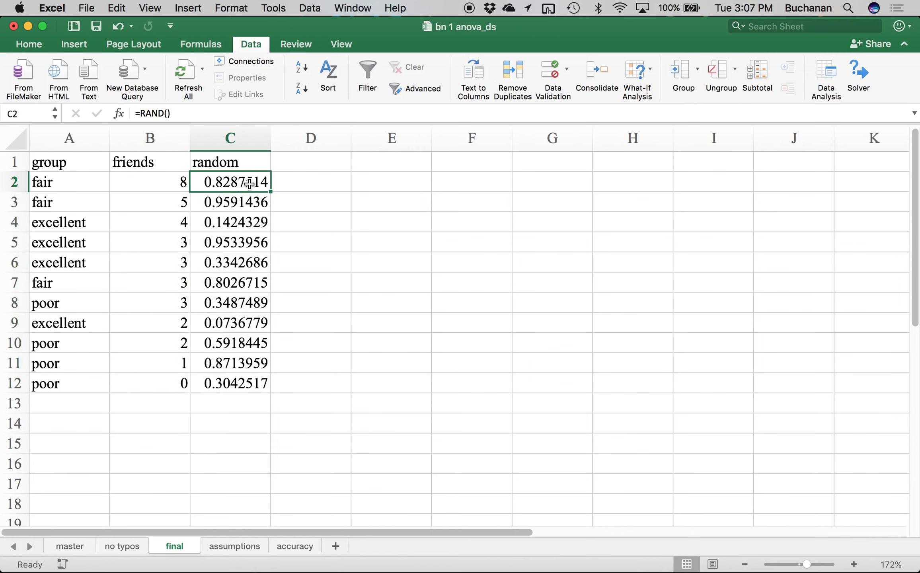
left_click(240, 546)
scroll(263, 359, "down", 5)
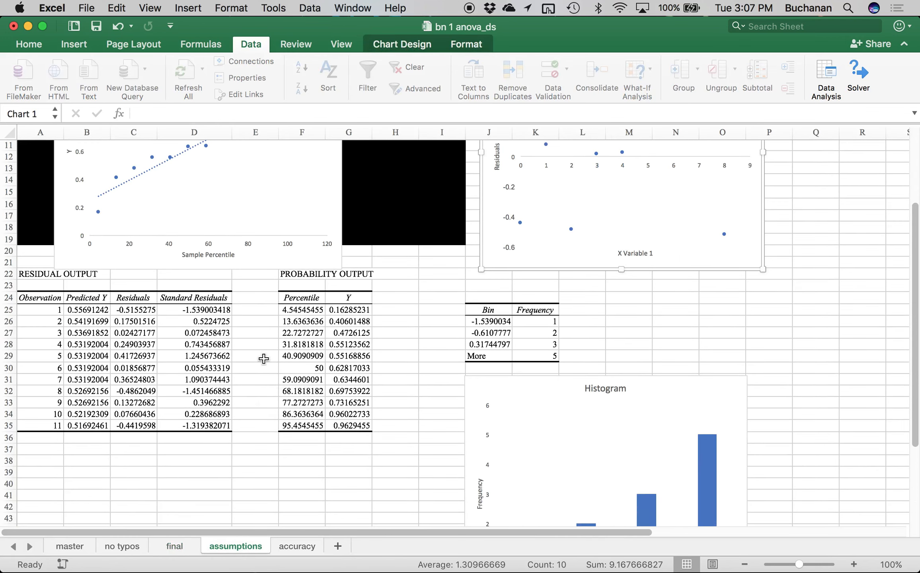
left_click(263, 358)
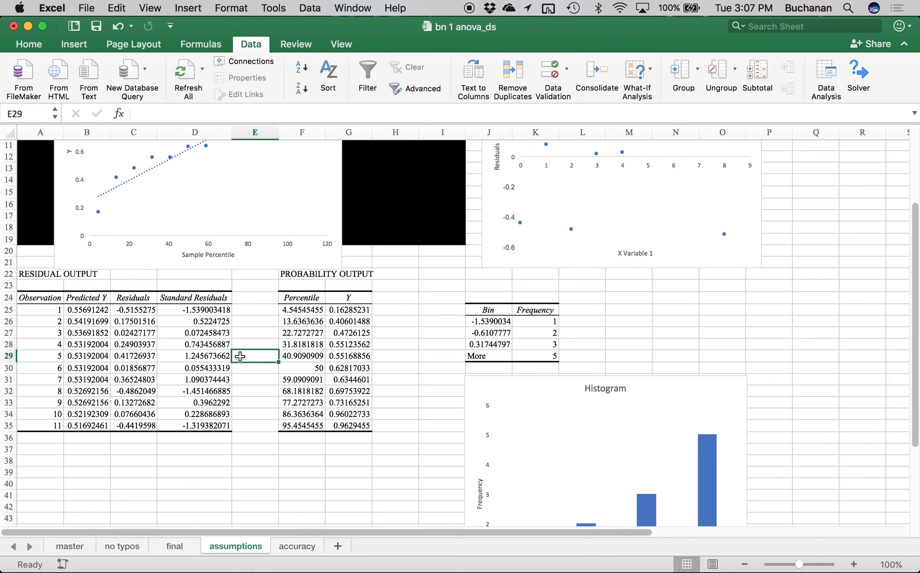
scroll(240, 356, "up", 4)
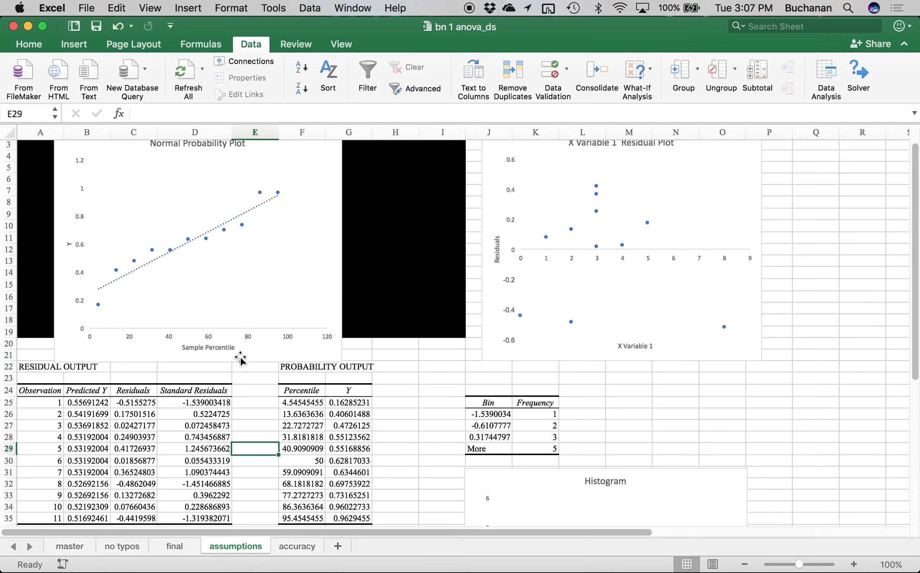
- Close the workbook, launch JASP and enlarge its window to fill the screen
key("super+w")
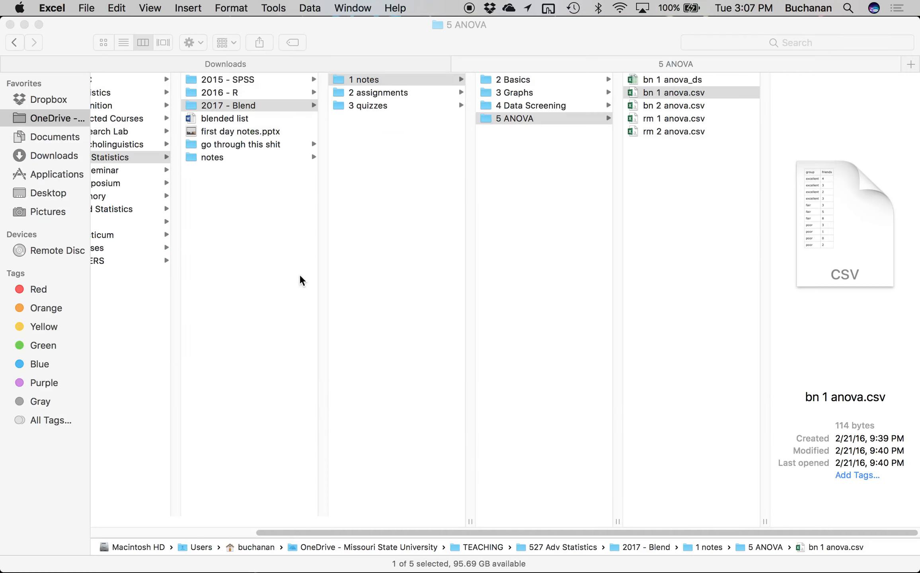
left_click(451, 188)
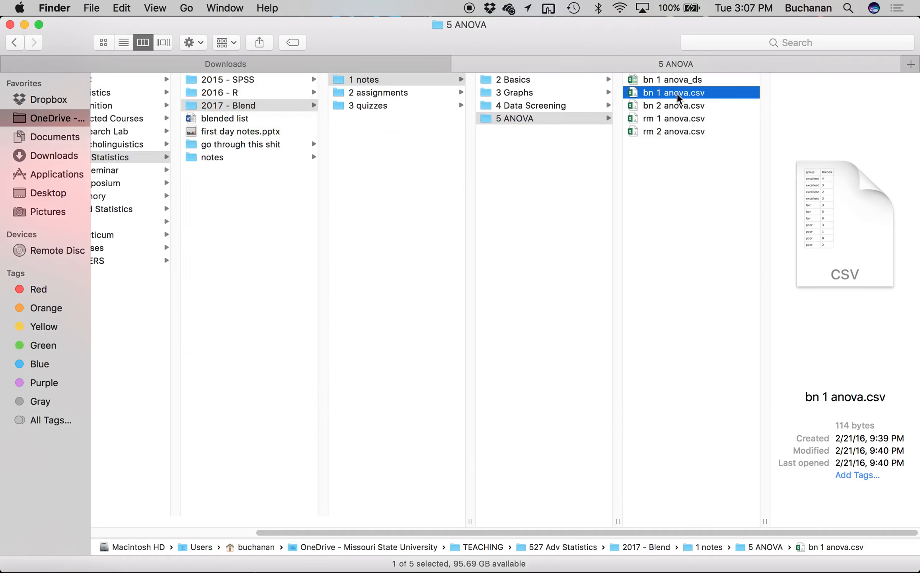
left_click(849, 8)
type("jasp")
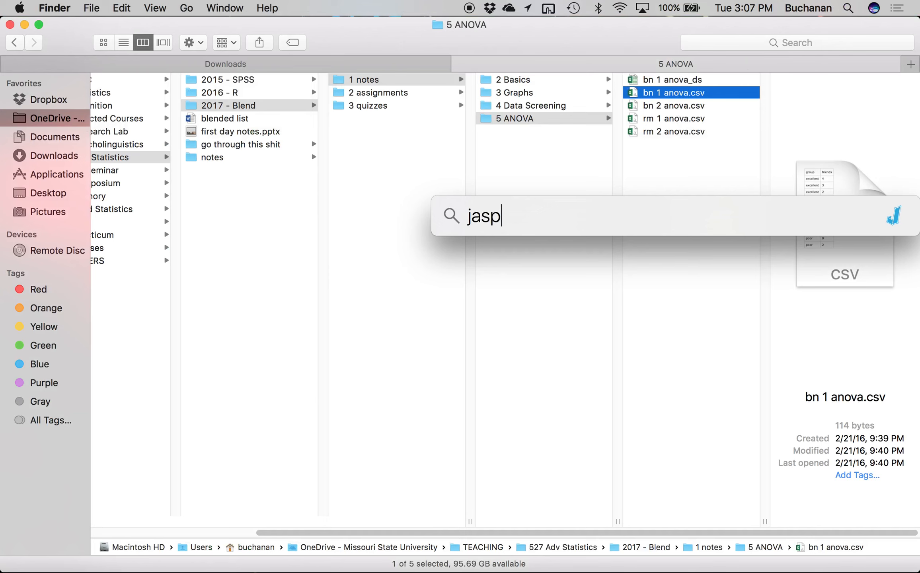
key("Return")
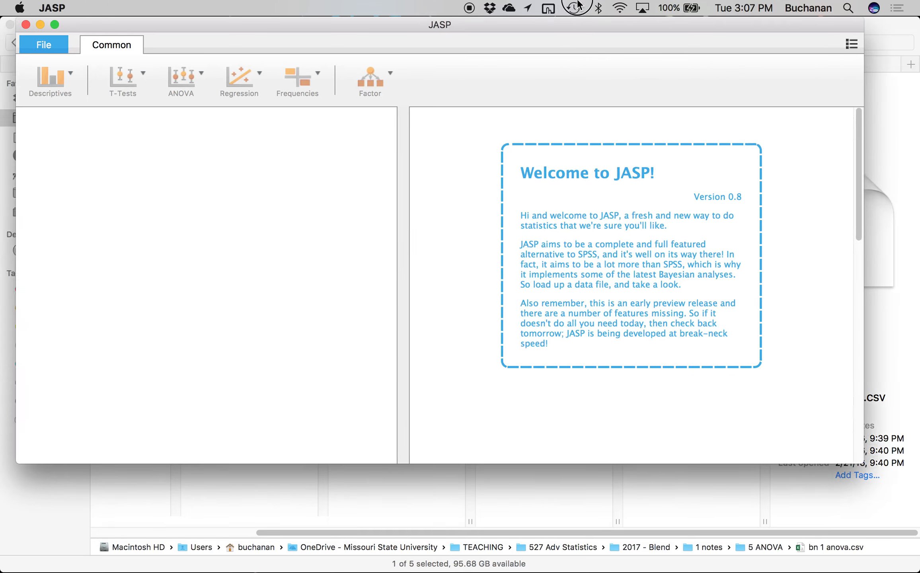
double_click(307, 24)
- Open the data file bn 1 anova.csv from the 5 ANOVA folder on the computer
left_click(20, 48)
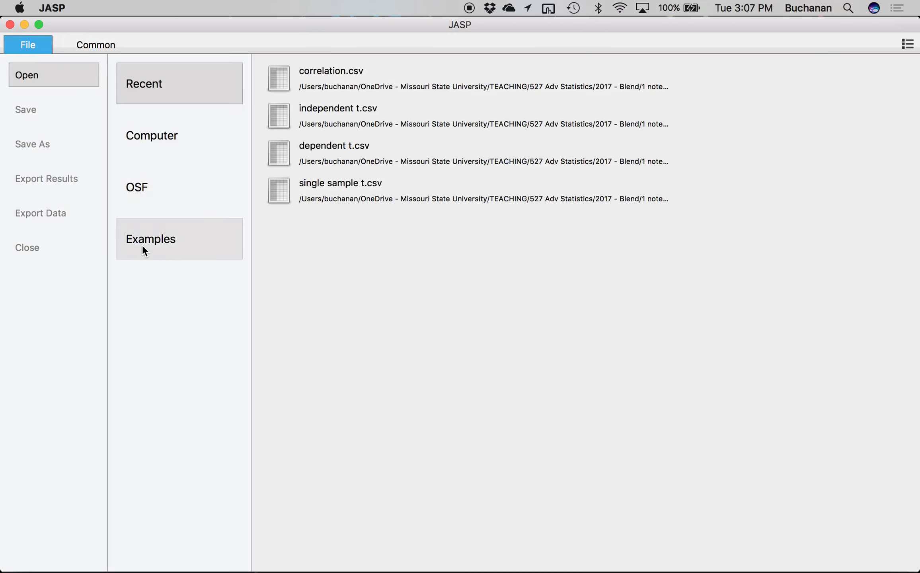
left_click(165, 135)
left_click(307, 311)
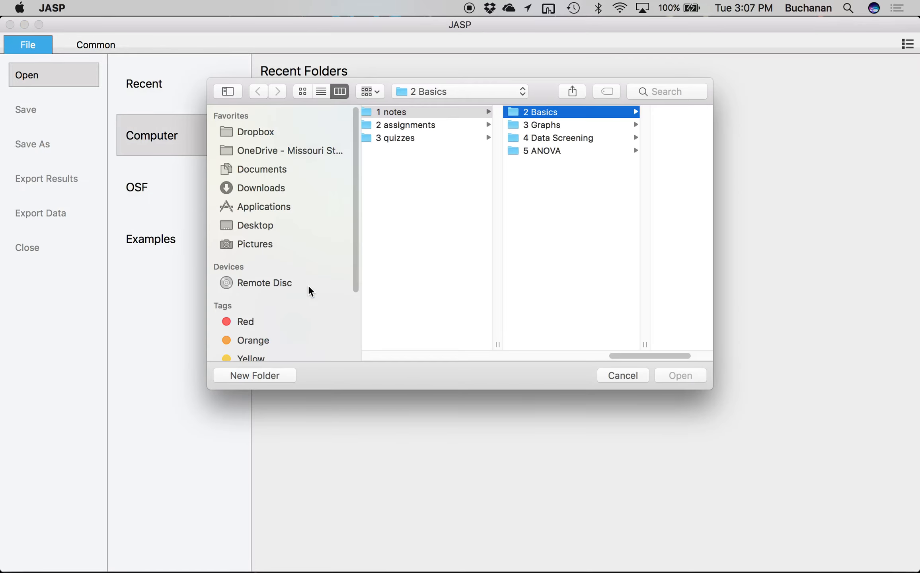
left_click(558, 150)
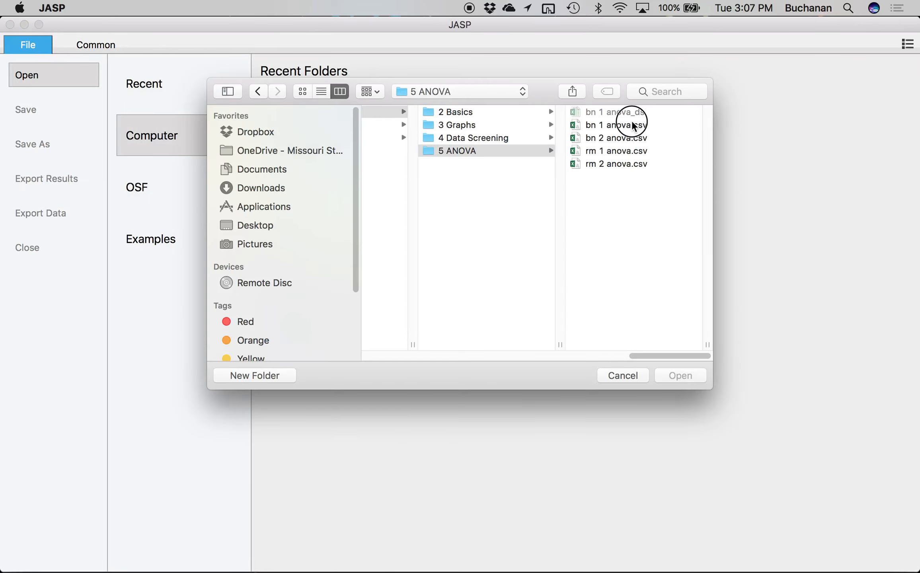
left_click(631, 125)
key("Return")
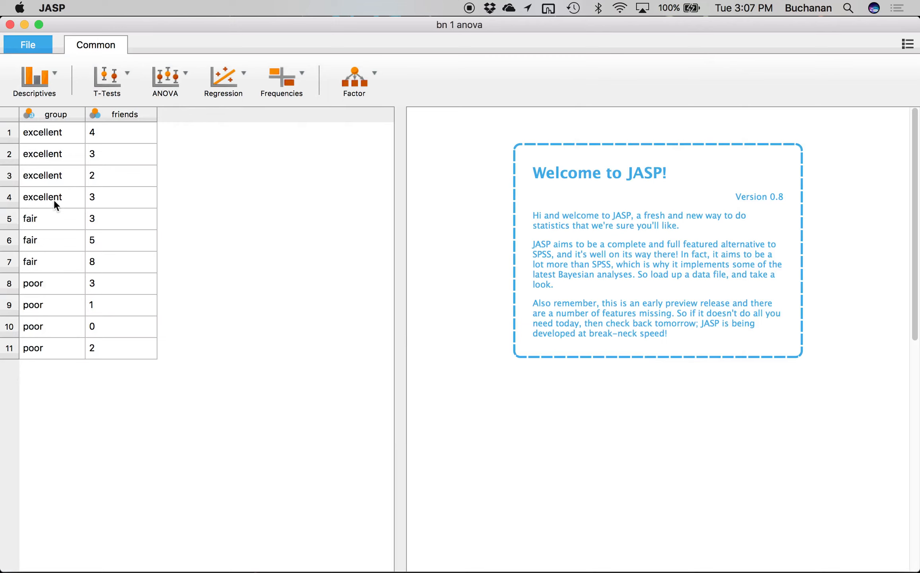
- Set up a standard ANOVA with friends as the dependent variable and group as the fixed factor
left_click(152, 85)
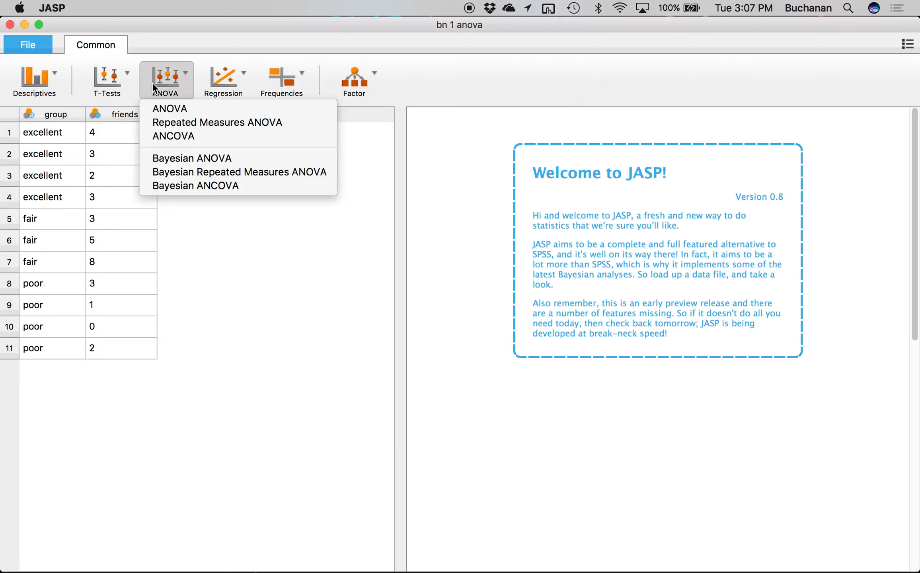
left_click(167, 107)
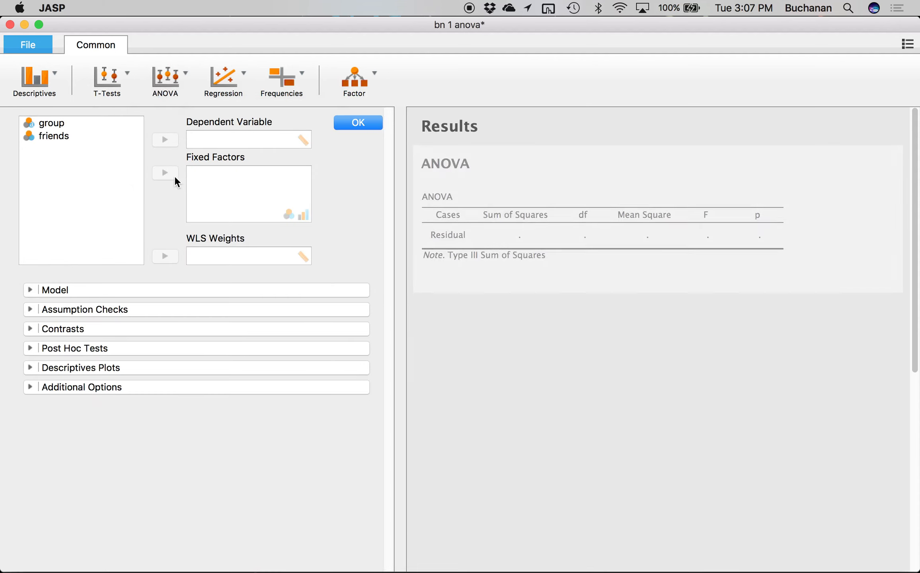
left_click(221, 185)
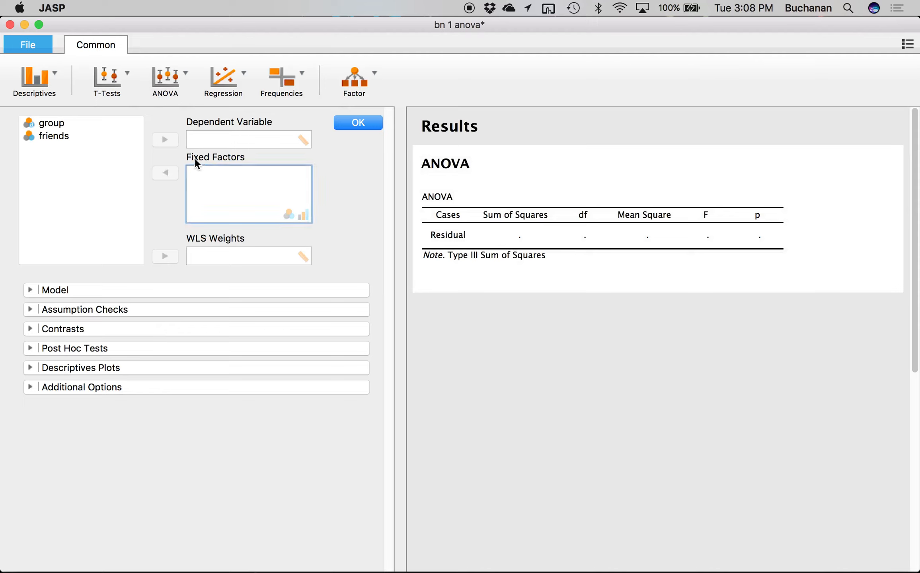
left_click(61, 135)
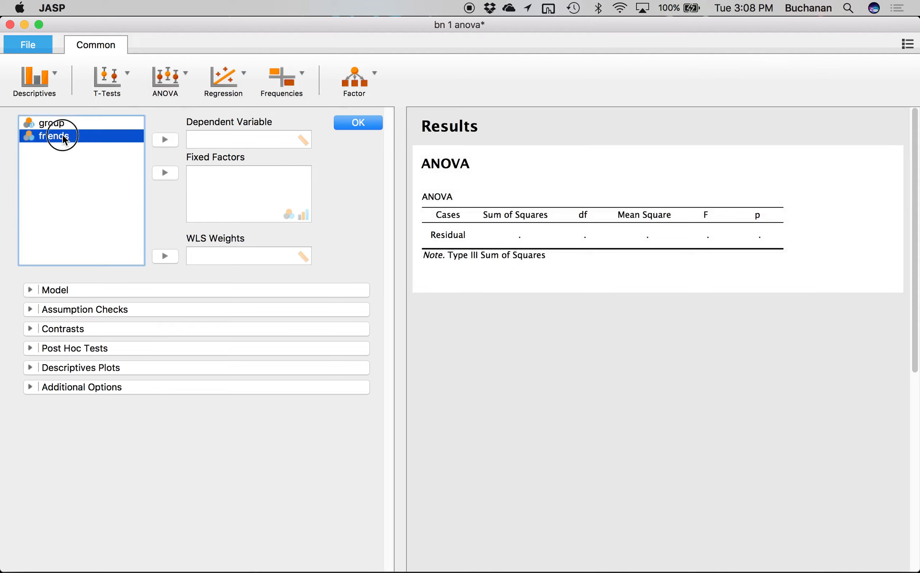
left_click(164, 140)
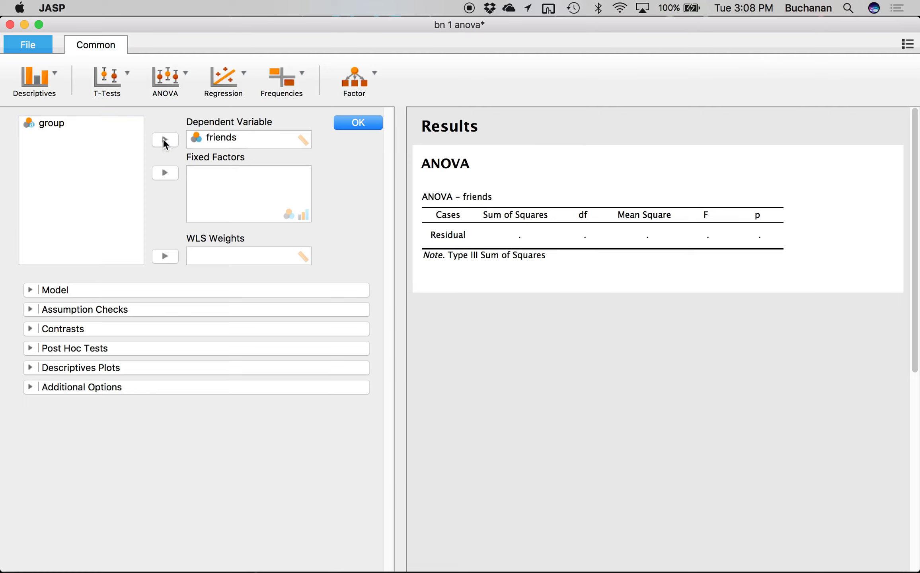
left_click(306, 142)
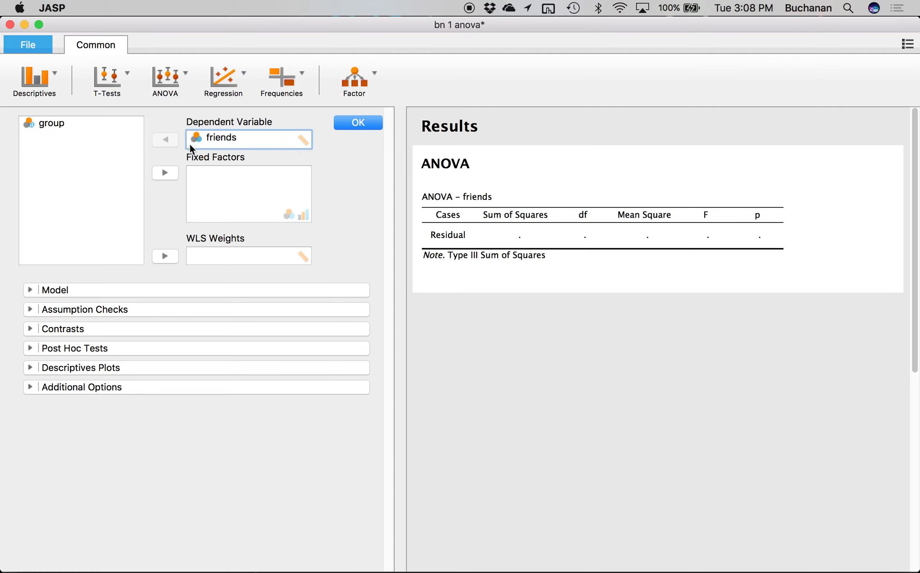
left_click(49, 124)
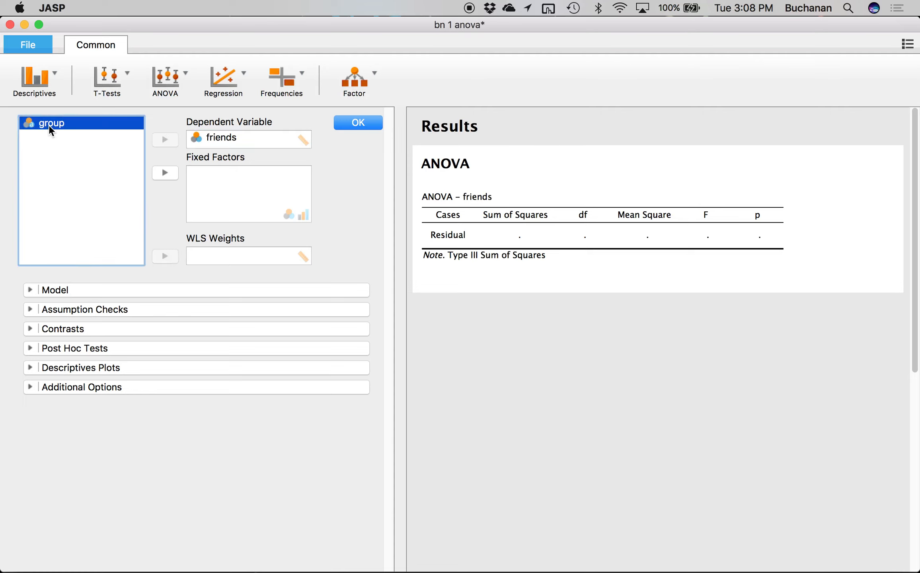
left_click(164, 173)
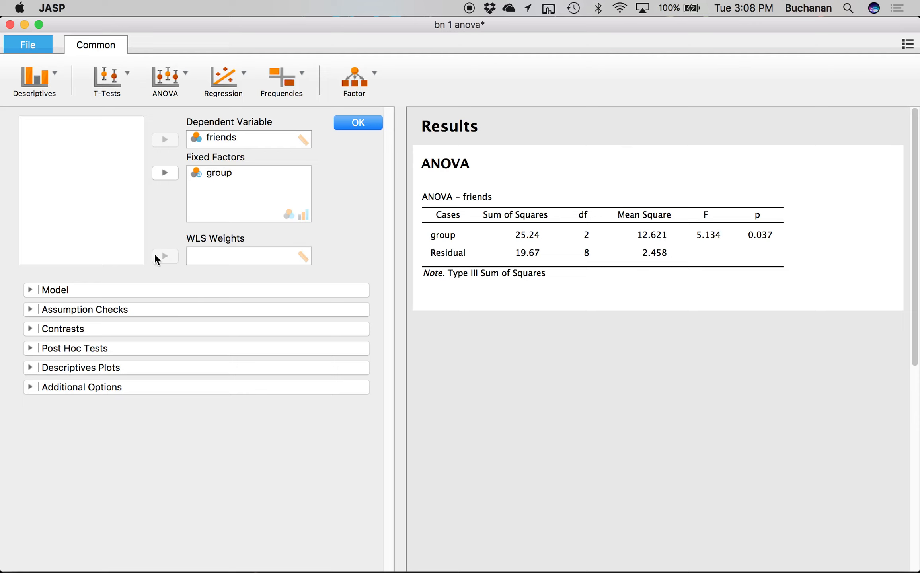
- Add homogeneity tests and a Q-Q plot of residuals to the ANOVA's assumption checks
left_click(30, 309)
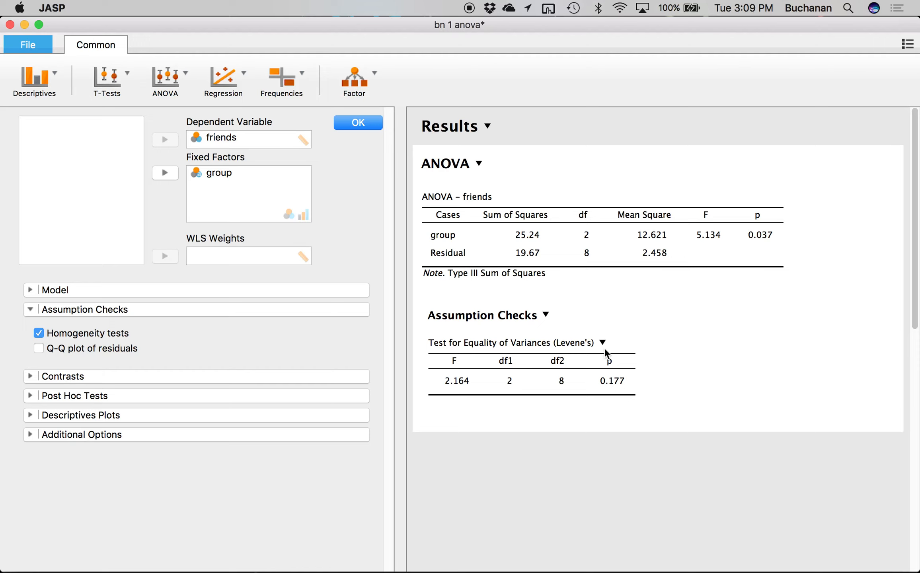
left_click(39, 349)
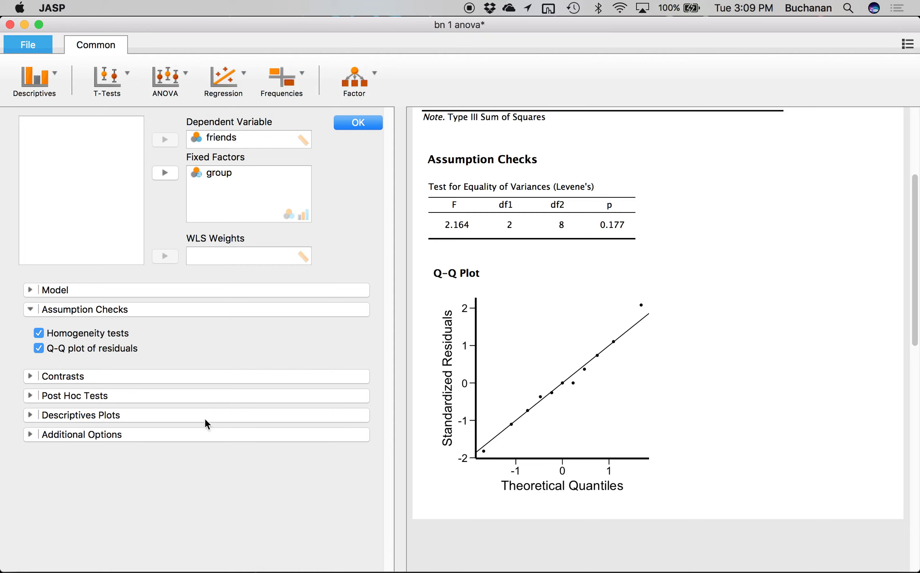
- Look through the ANOVA's descriptives plots and additional options, then close the analysis setup to return to the data
left_click(30, 415)
scroll(171, 320, "down", 5)
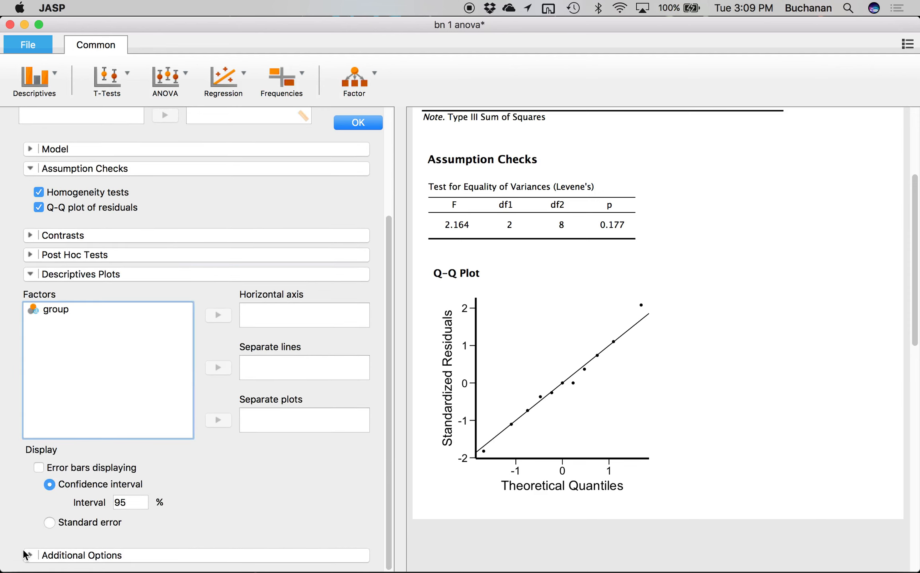
left_click(38, 555)
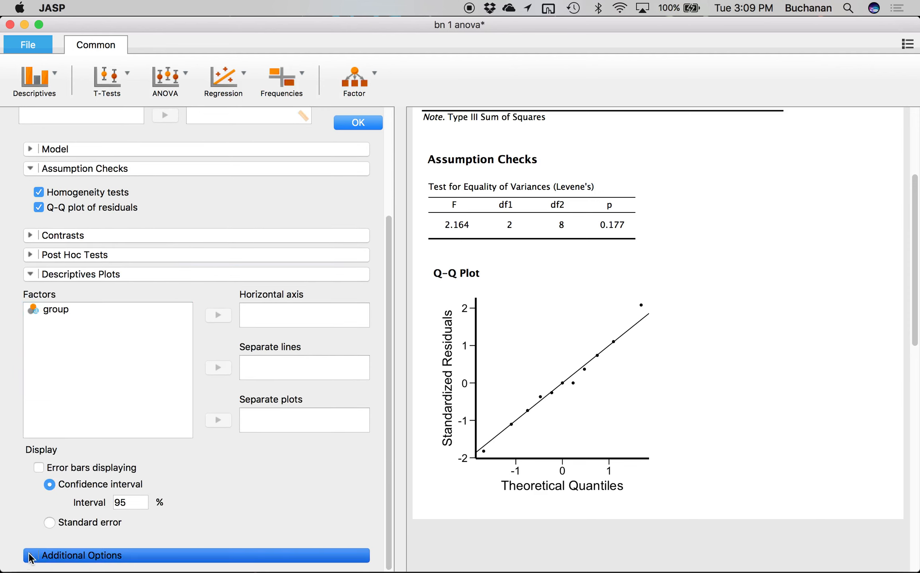
scroll(165, 321, "down", 8)
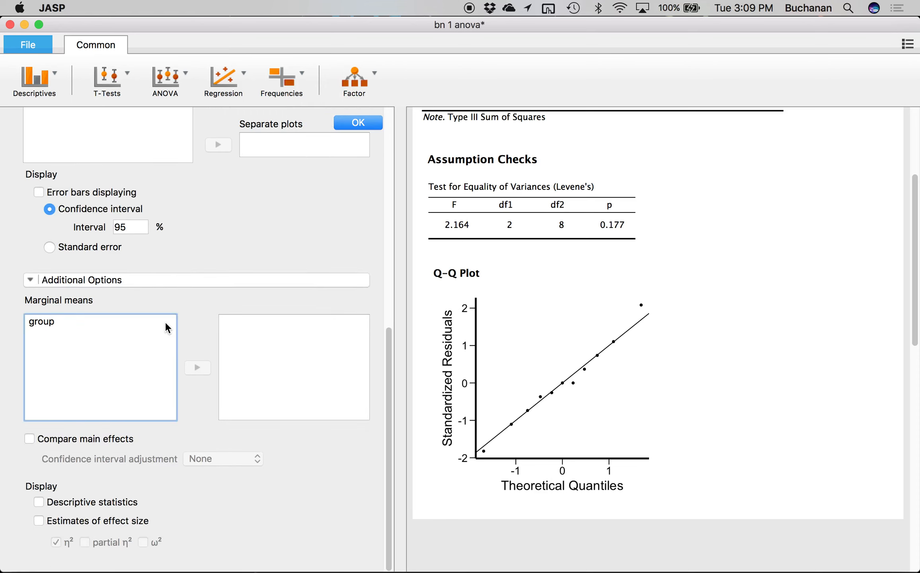
scroll(237, 277, "up", 10)
left_click(368, 122)
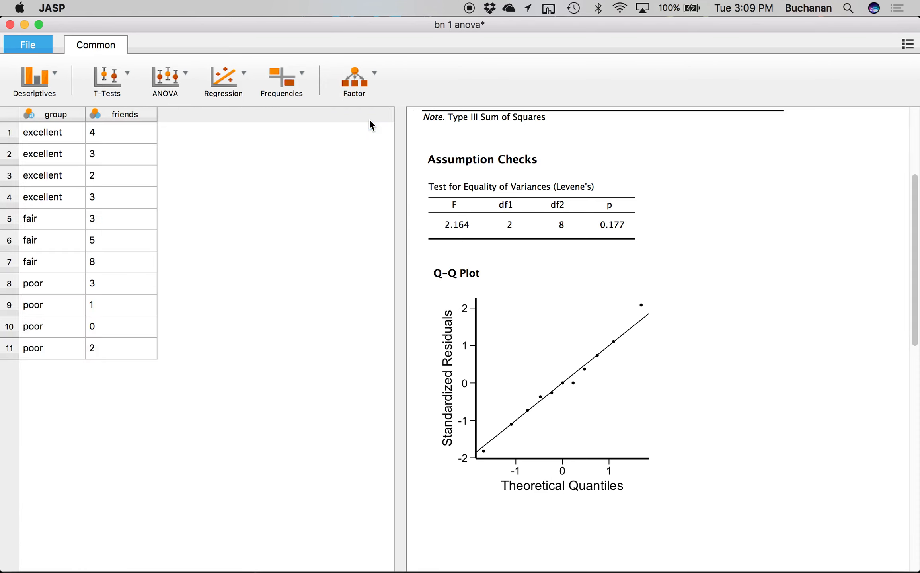
- Create descriptive statistics for friends and include its distribution plot
left_click(45, 85)
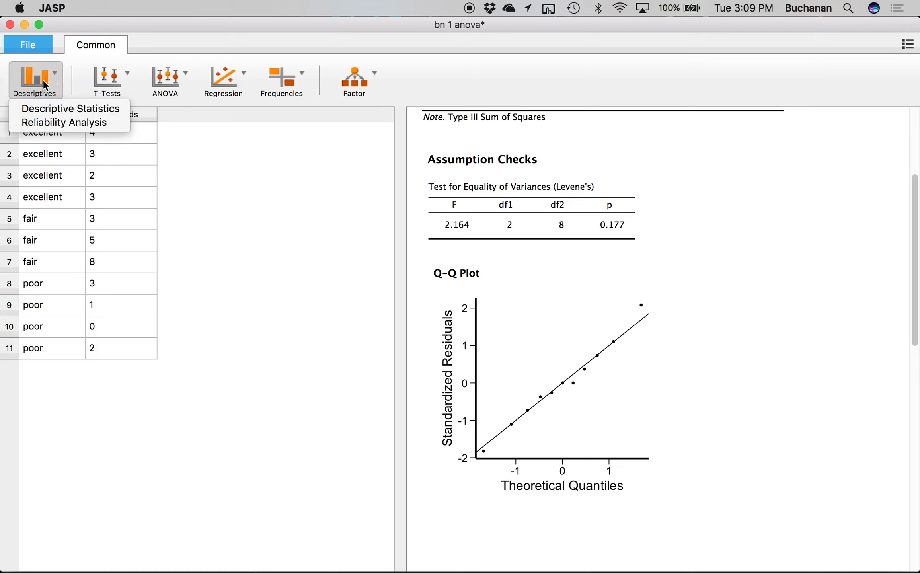
left_click(60, 109)
left_click(60, 136)
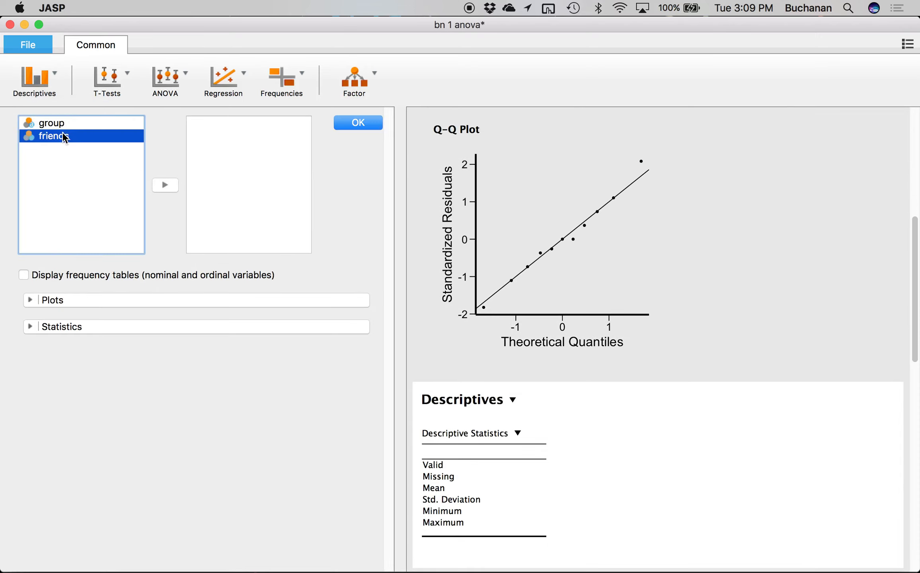
left_click(165, 185)
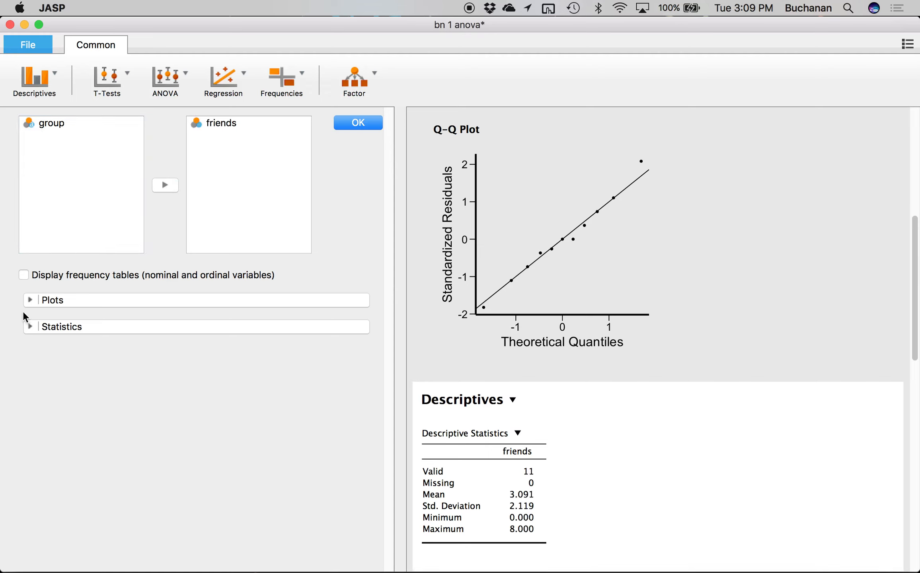
left_click(30, 300)
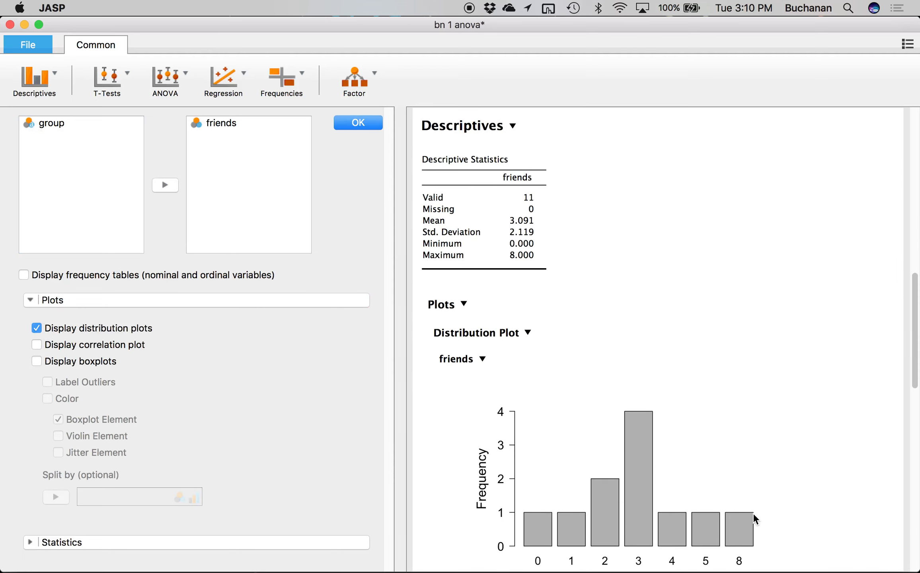
- Examine the descriptive statistics and distribution plot for friends, then close the descriptives setup to return to the data
scroll(644, 330, "down", 3)
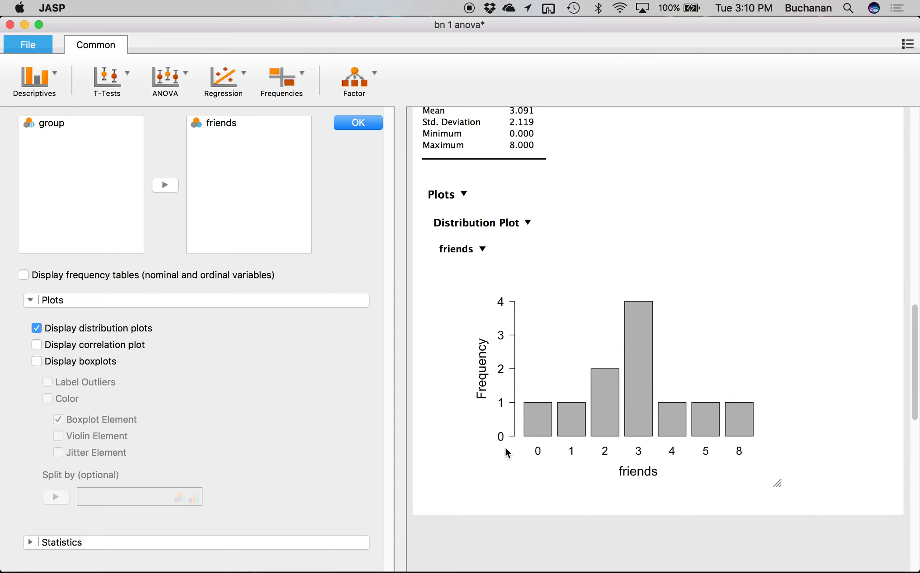
scroll(505, 447, "down", 1)
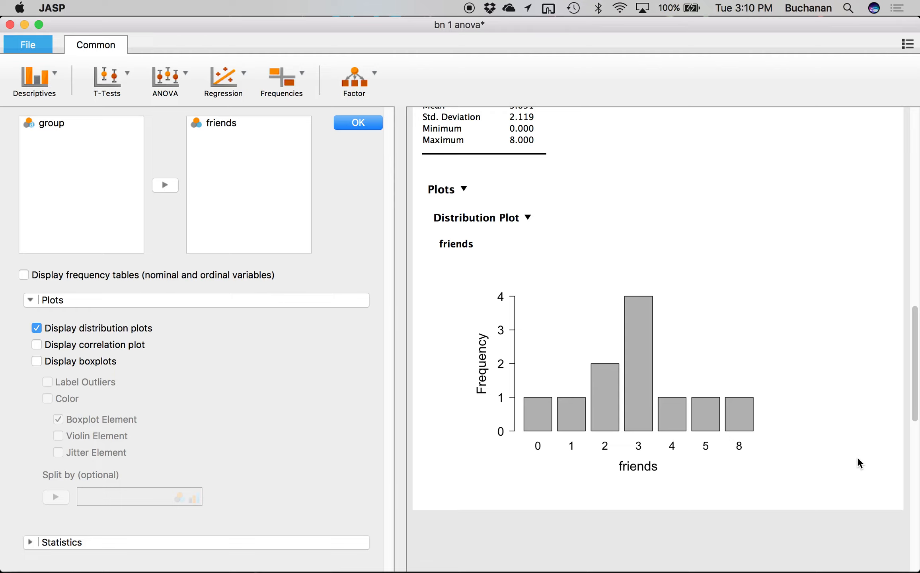
scroll(858, 457, "up", 10)
scroll(856, 457, "down", 5)
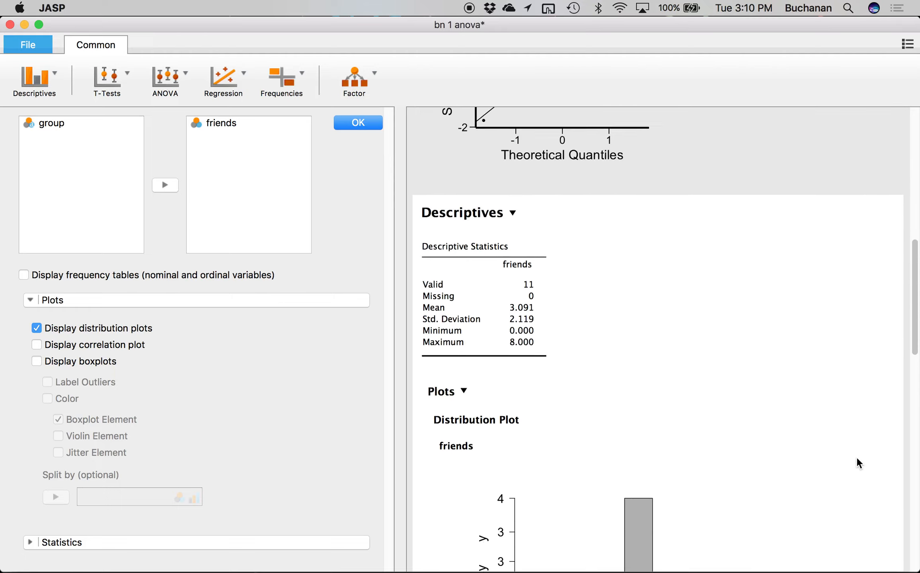
scroll(855, 457, "down", 5)
scroll(855, 457, "up", 4)
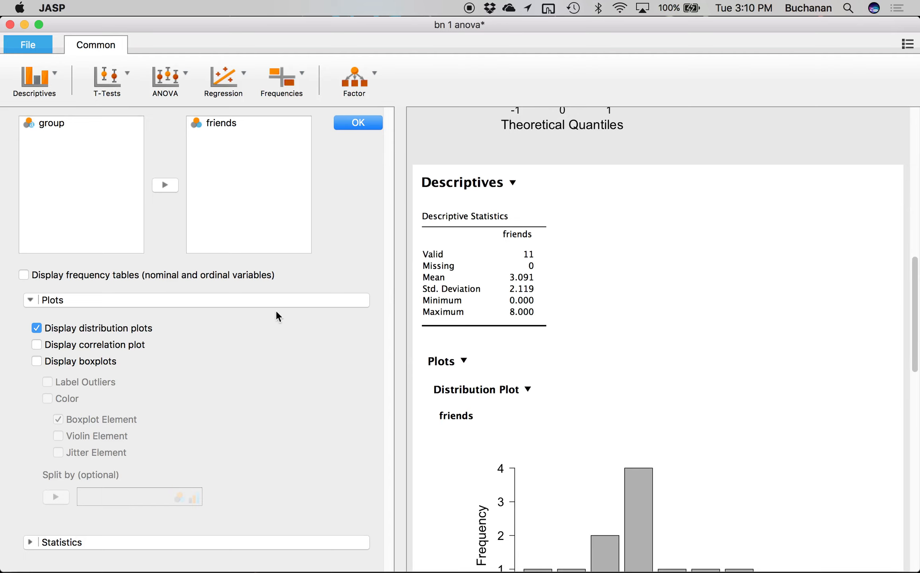
left_click(300, 234)
left_click(358, 121)
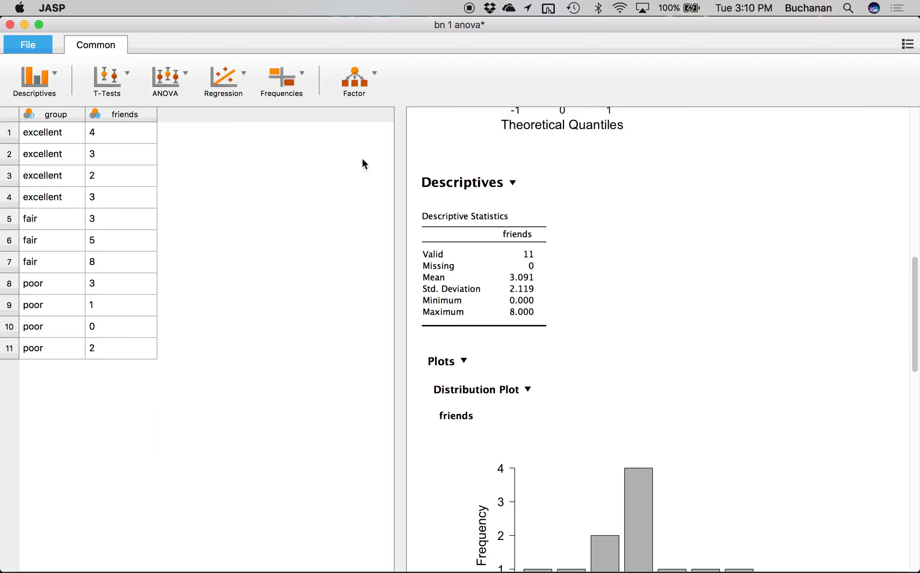
- Create a new ANOVA of friends by group and remove the earlier ANOVA listed above the descriptives
scroll(563, 253, "up", 10)
scroll(563, 253, "up", 3)
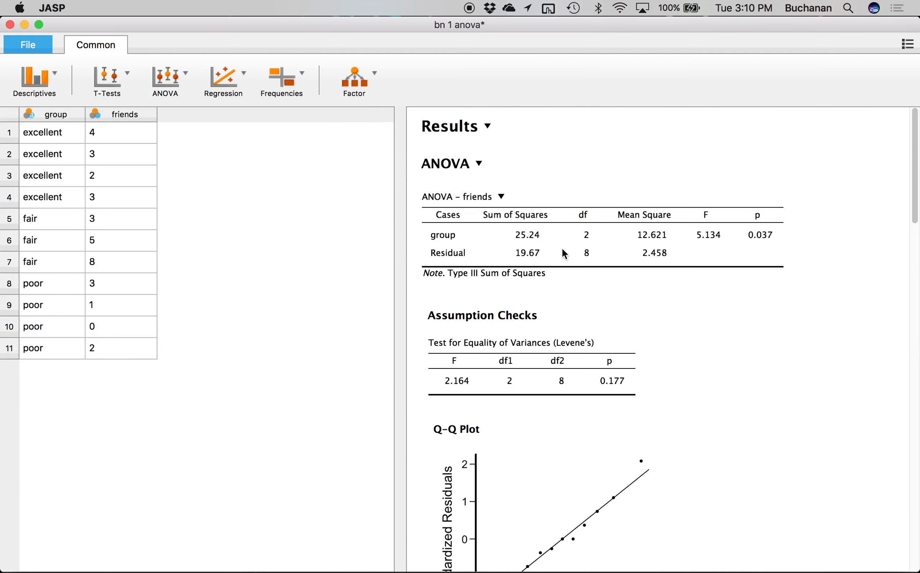
left_click(180, 92)
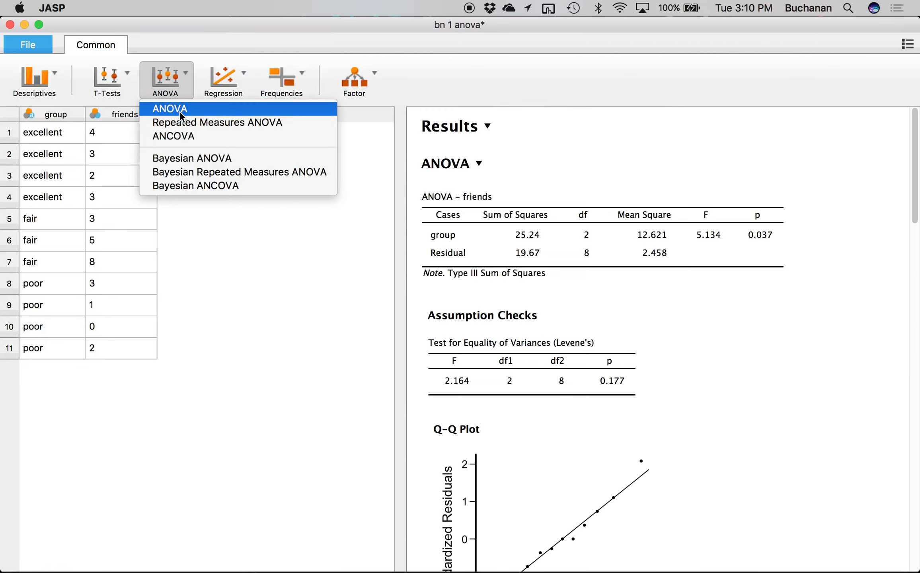
left_click(180, 111)
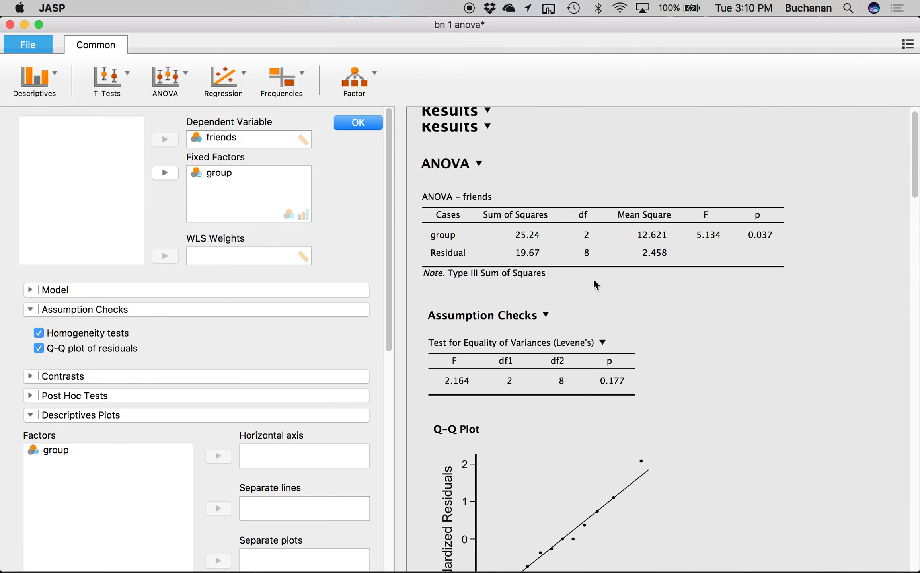
left_click(479, 163)
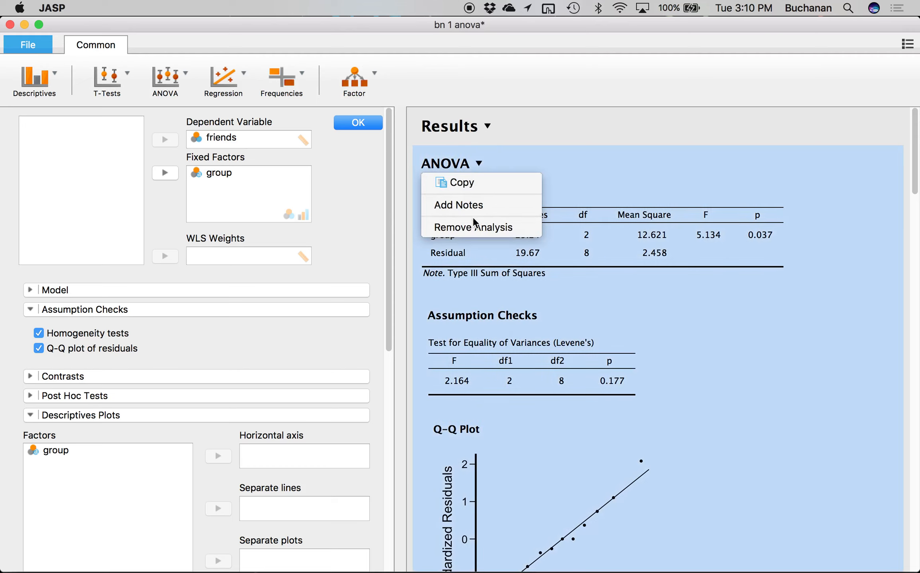
left_click(469, 227)
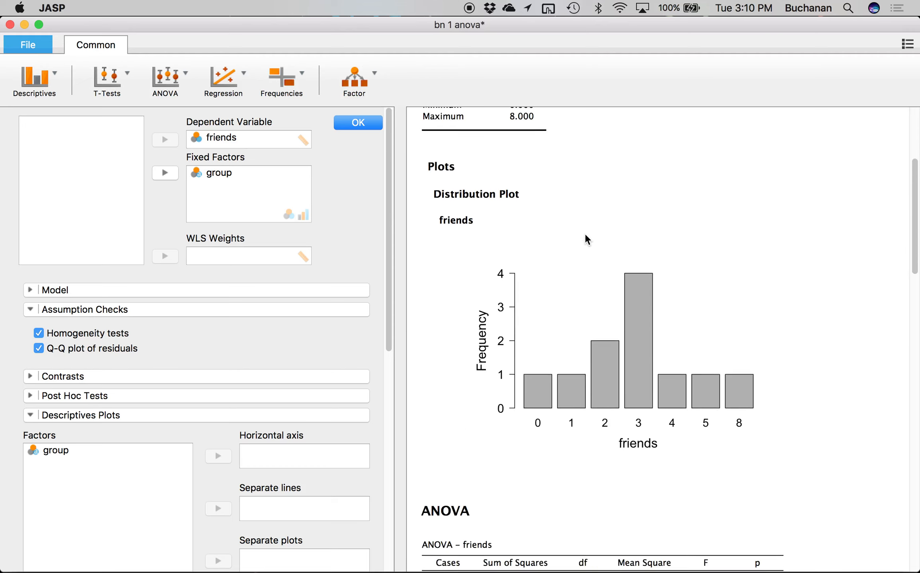
- Add post hoc comparisons for group to the ANOVA, keeping the Tukey correction and turning Bonferroni off
scroll(585, 234, "down", 4)
scroll(525, 199, "down", 5)
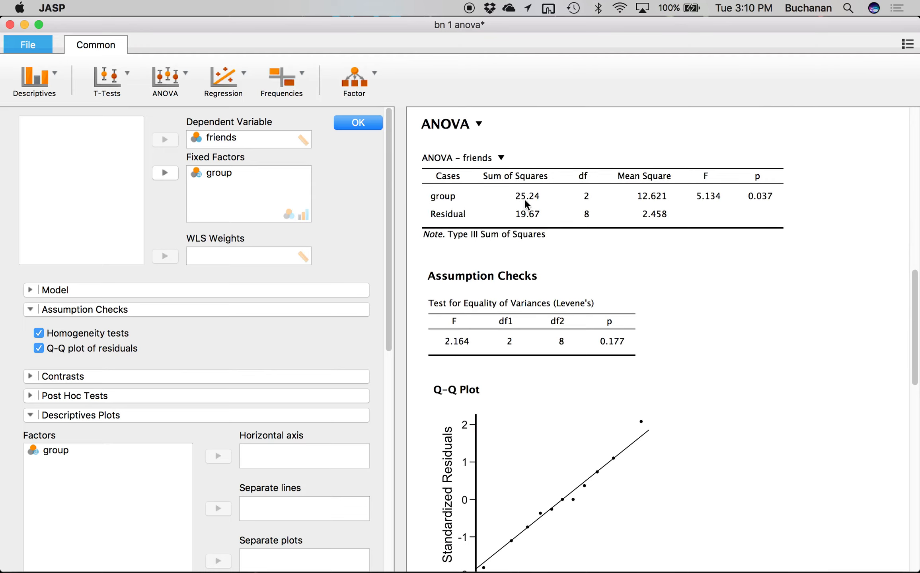
scroll(525, 199, "down", 6)
scroll(526, 212, "up", 3)
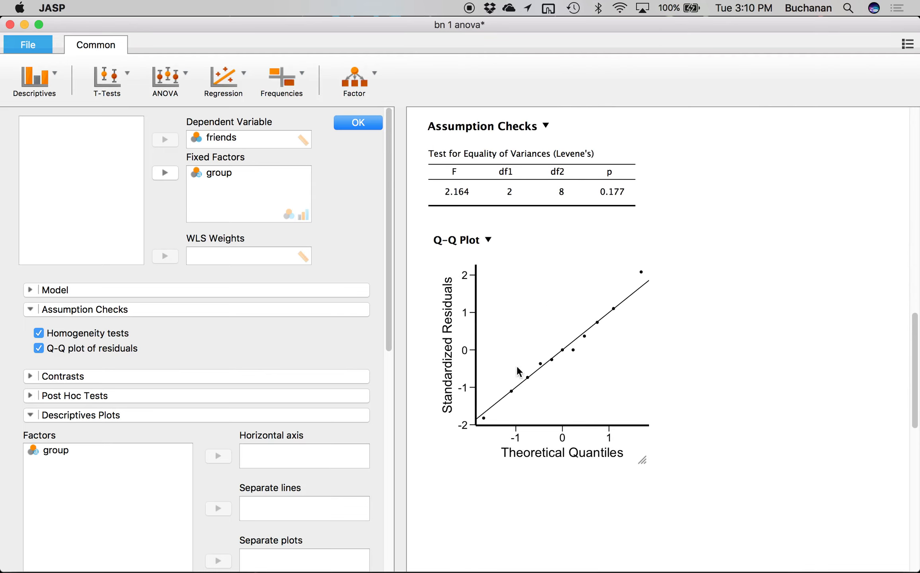
scroll(517, 368, "up", 8)
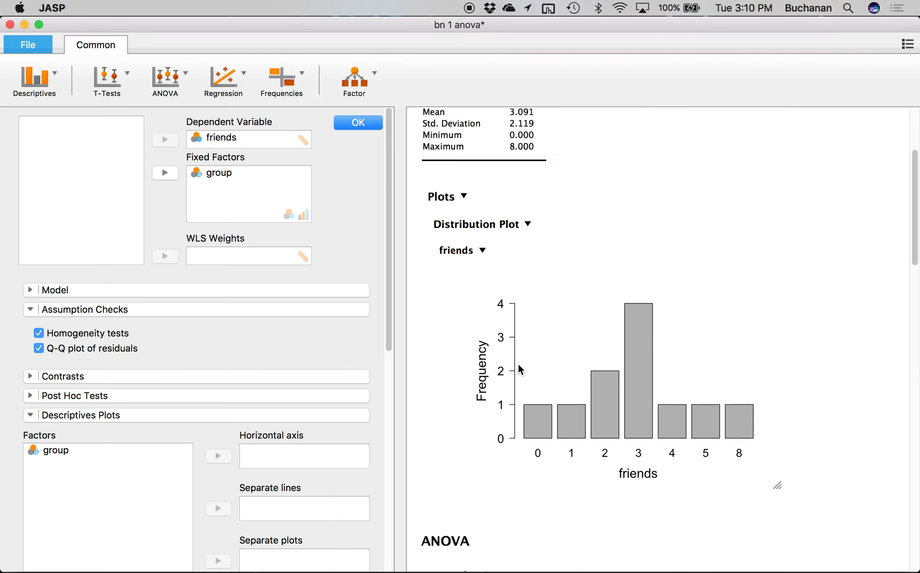
scroll(519, 365, "down", 8)
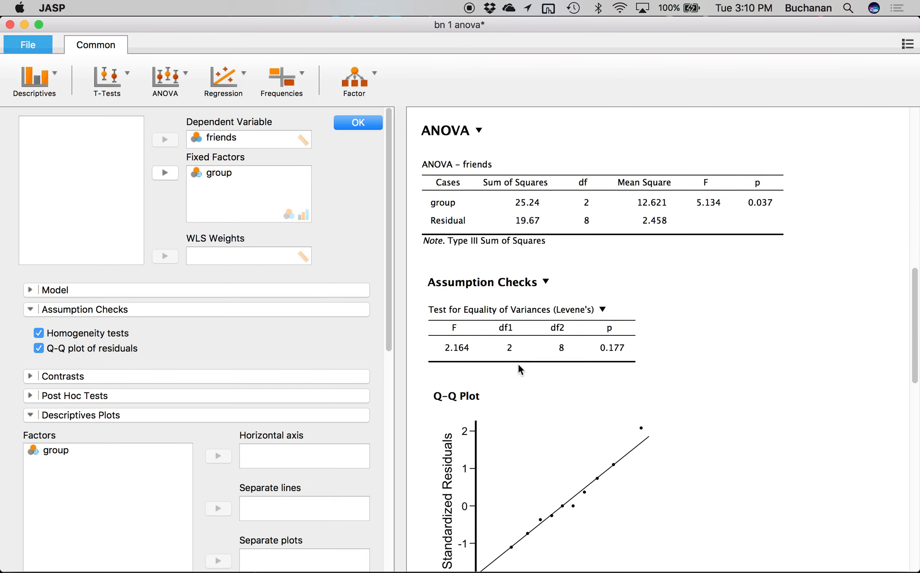
scroll(155, 256, "down", 5)
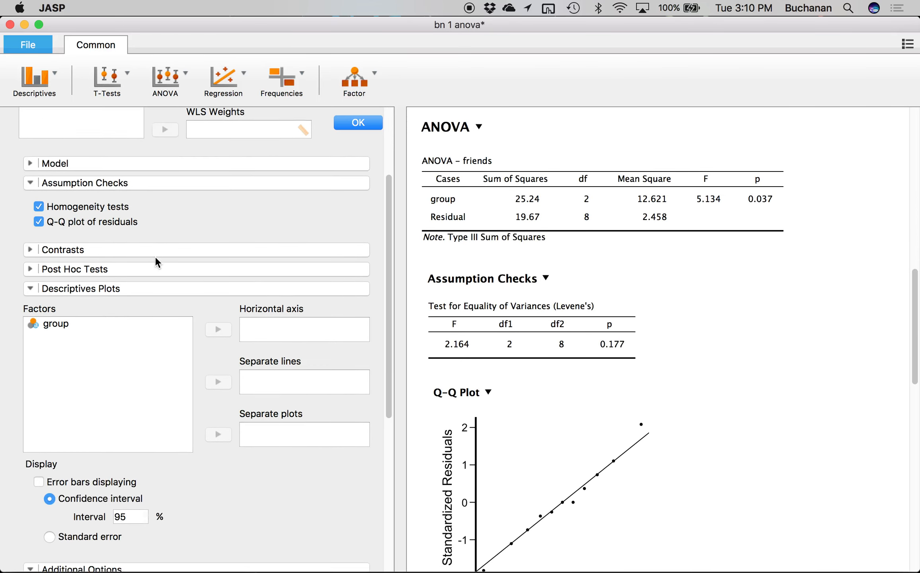
scroll(155, 263, "down", 1)
left_click(30, 246)
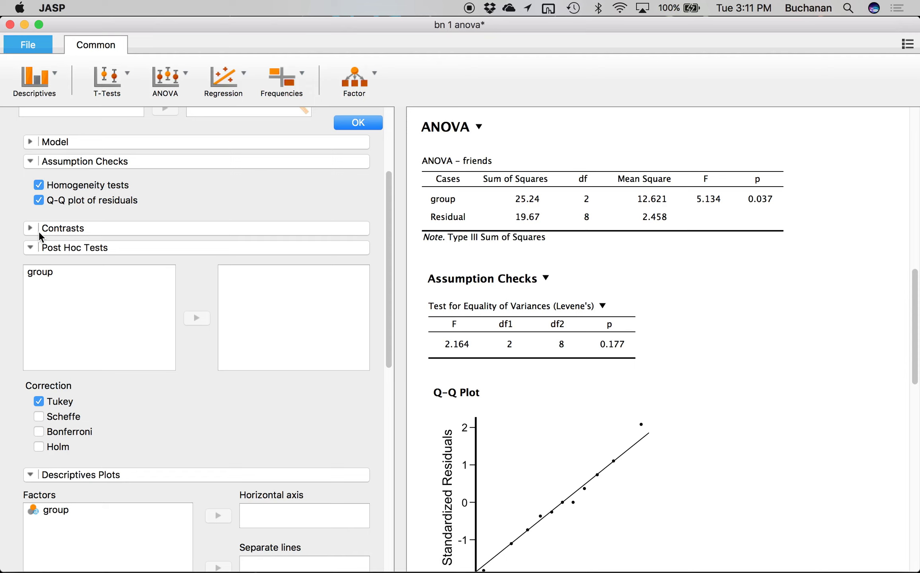
left_click(40, 272)
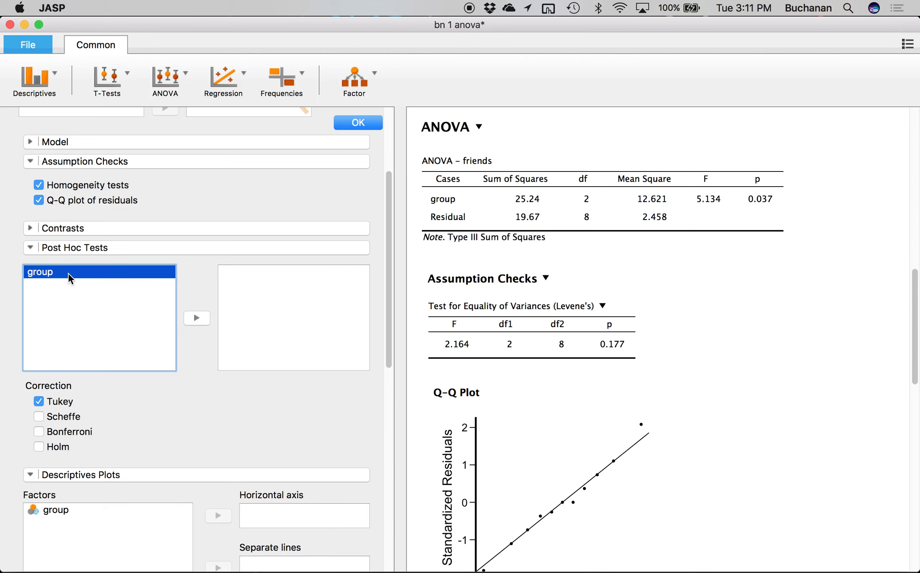
left_click(198, 319)
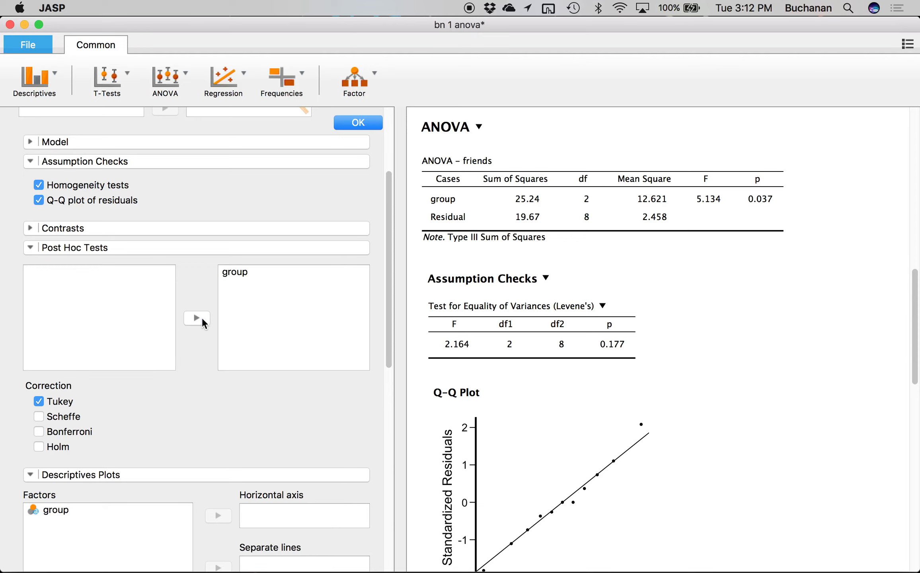
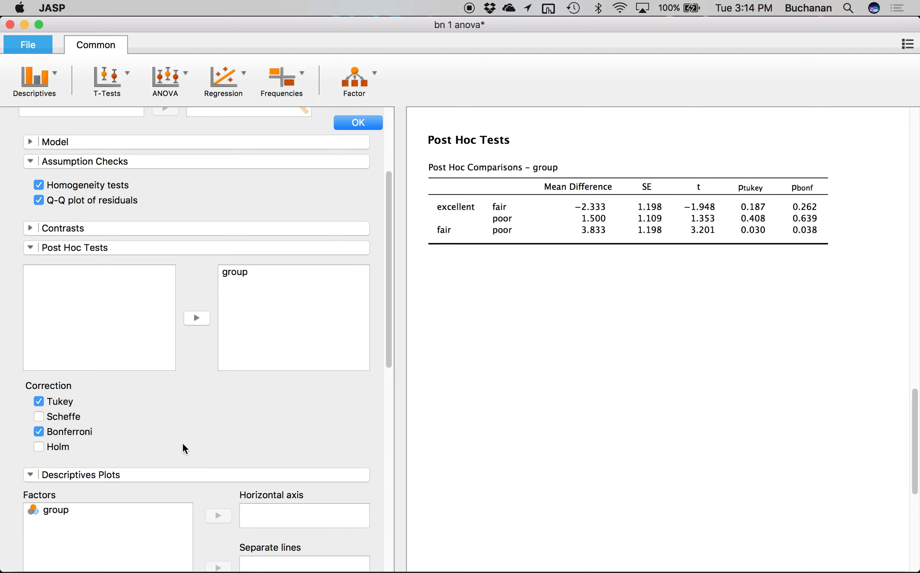
left_click(56, 432)
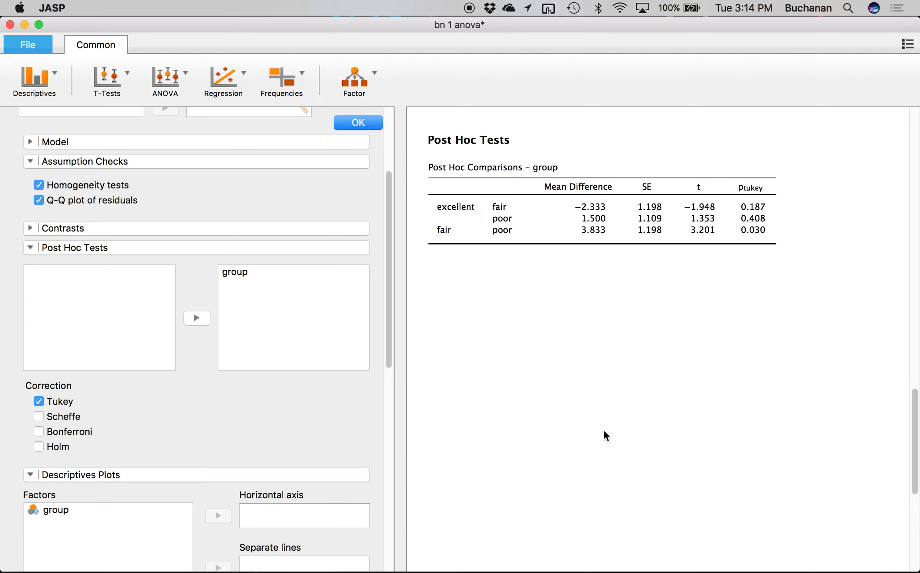
- Add a descriptives plot with group on the horizontal axis and error bars showing the 95% confidence interval
scroll(258, 357, "down", 10)
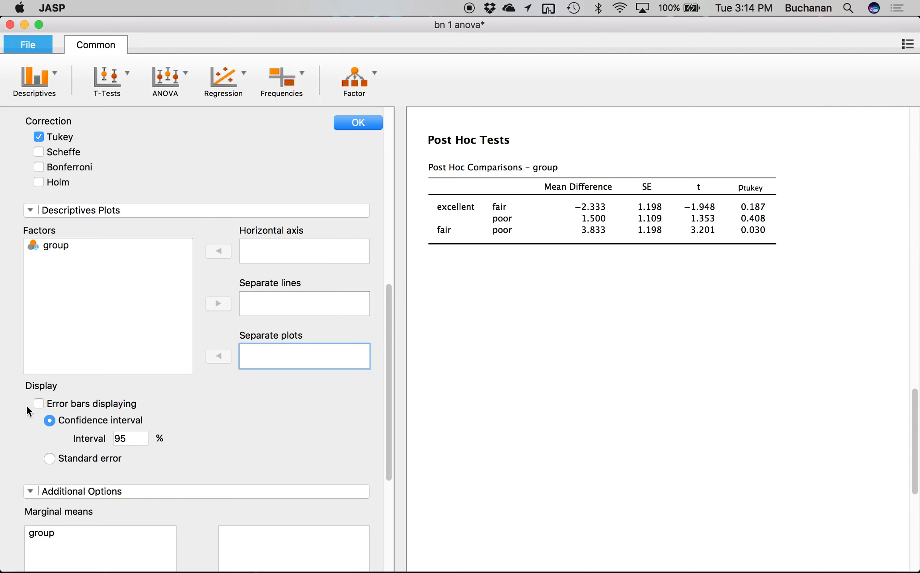
left_click(40, 243)
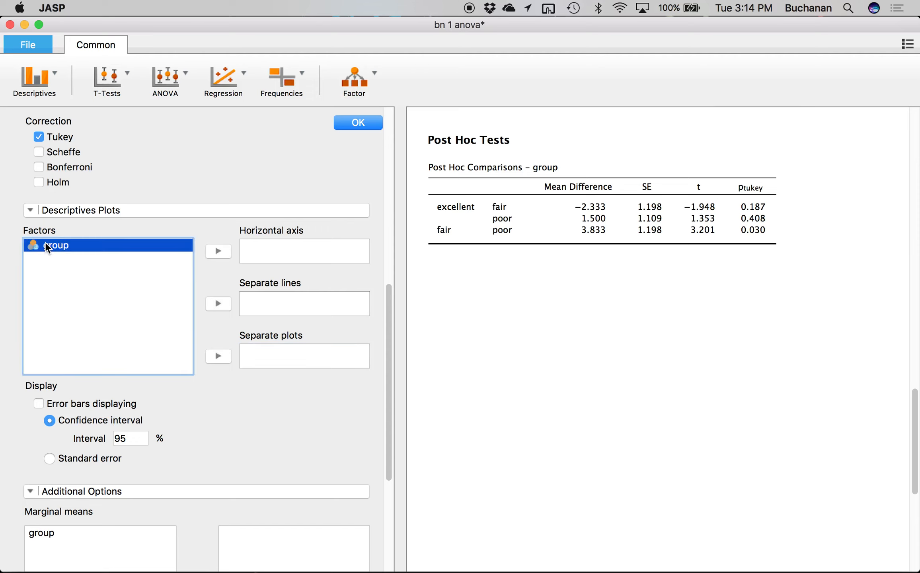
left_click(215, 253)
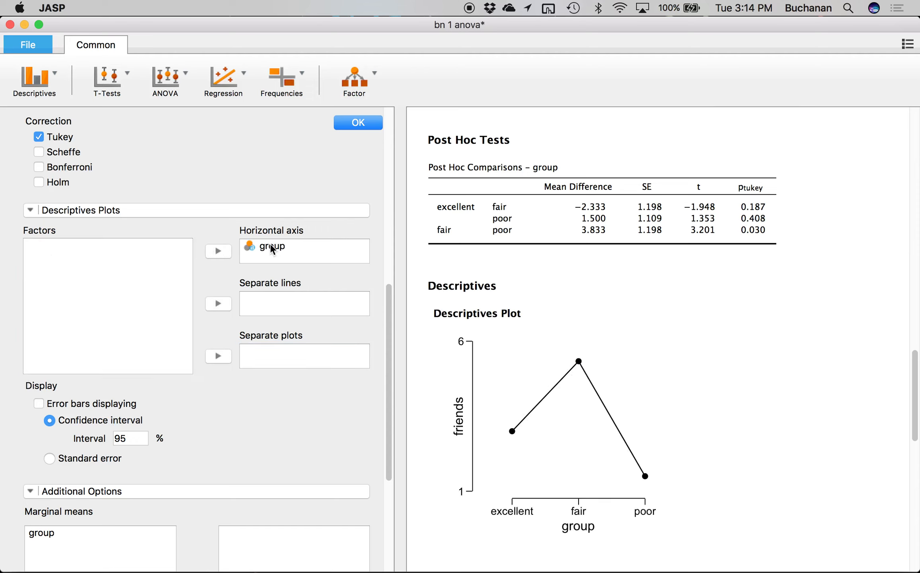
left_click(39, 404)
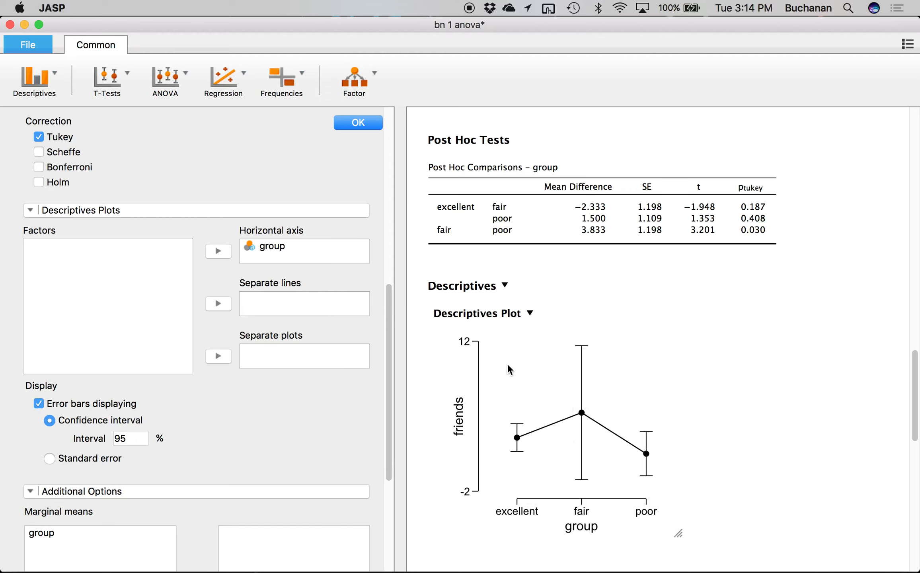
scroll(502, 364, "down", 1)
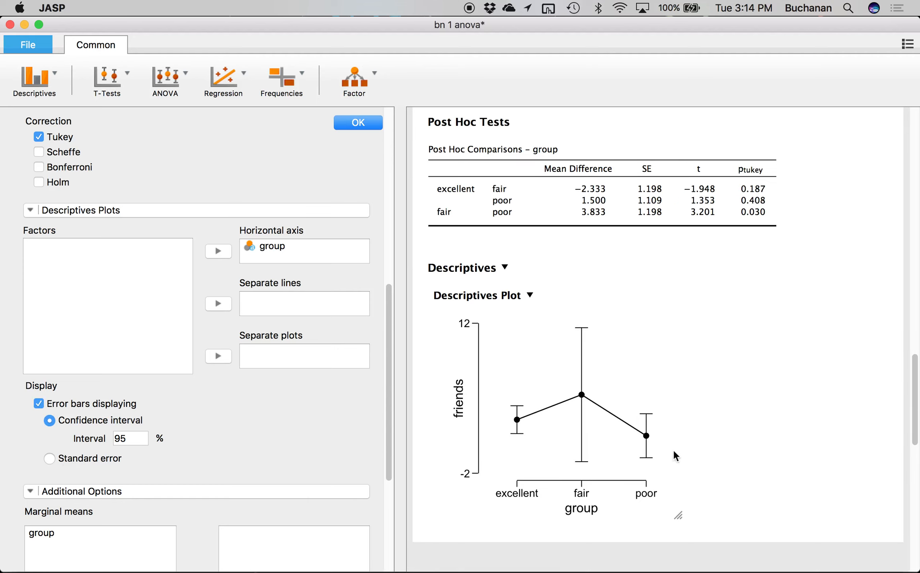
scroll(633, 427, "down", 5)
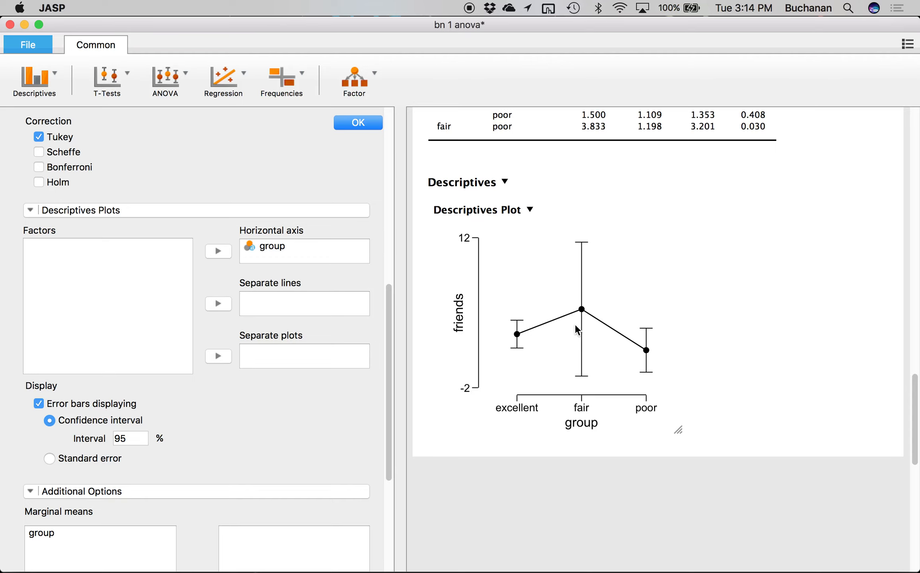
- Add marginal means for group to the ANOVA's additional output
scroll(541, 317, "down", 2)
scroll(314, 271, "down", 6)
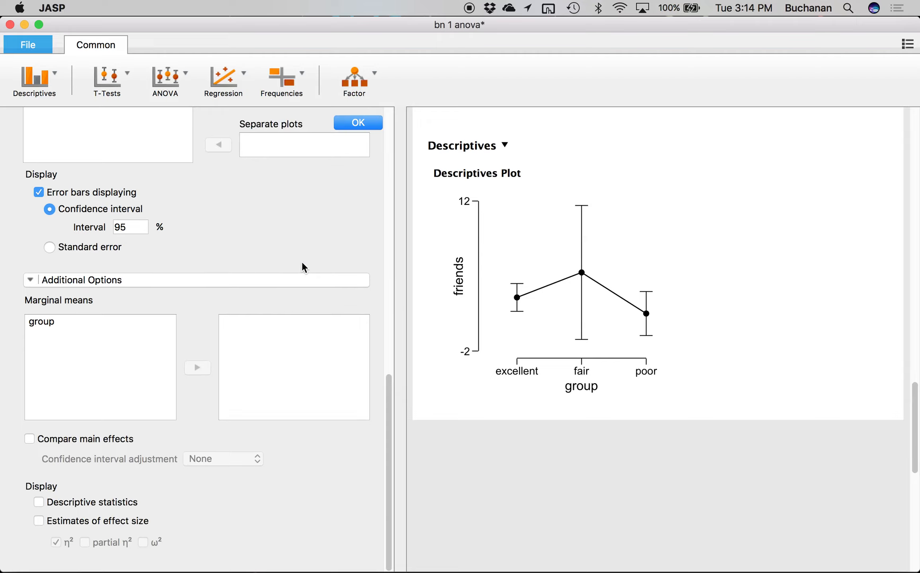
scroll(496, 245, "up", 10)
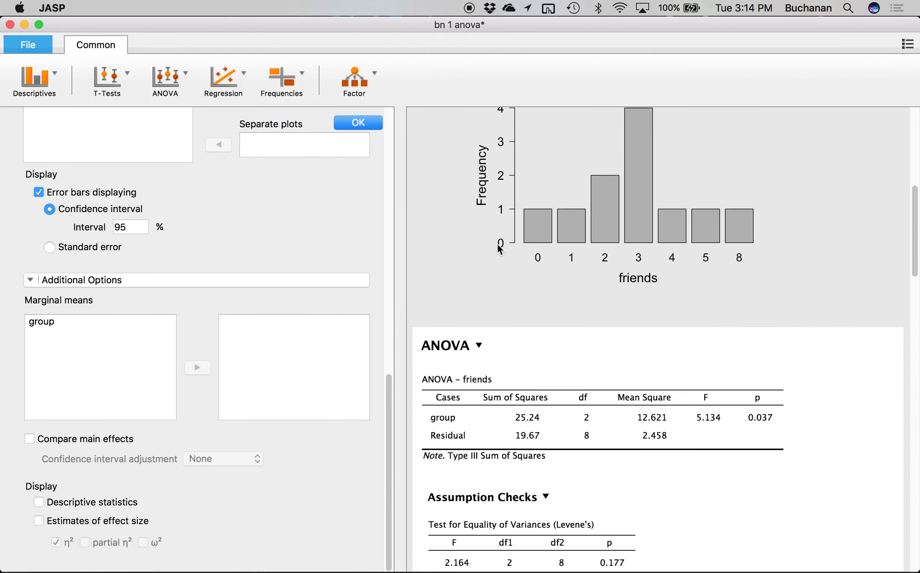
scroll(496, 243, "up", 5)
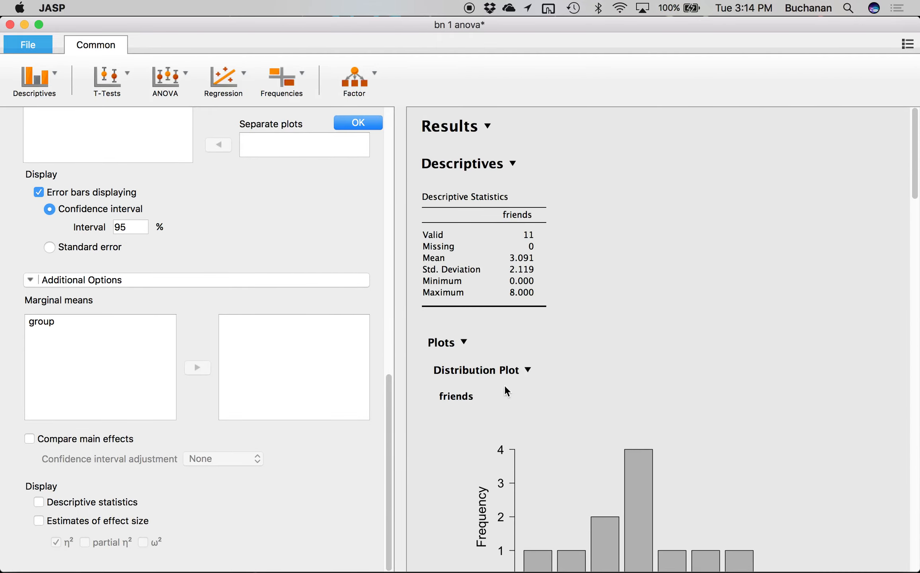
scroll(496, 255, "down", 12)
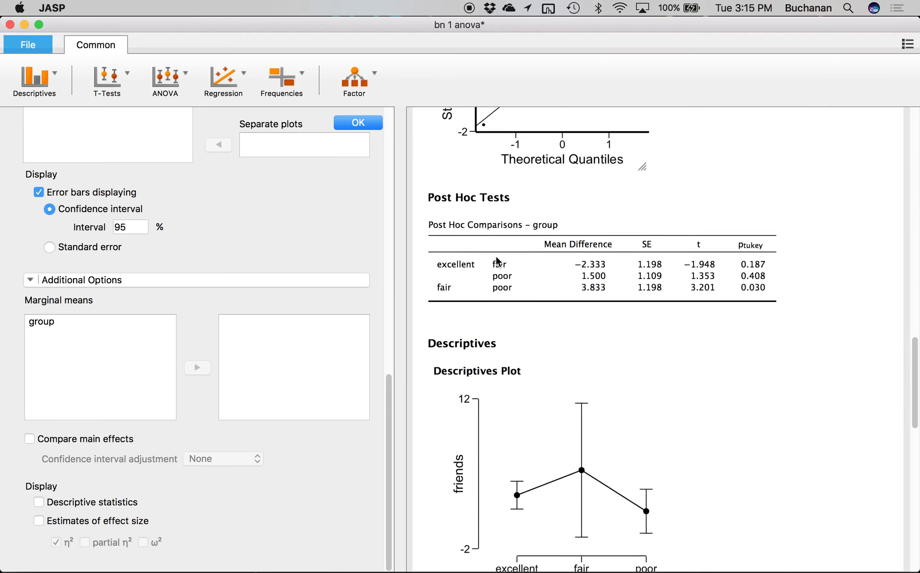
scroll(495, 255, "down", 6)
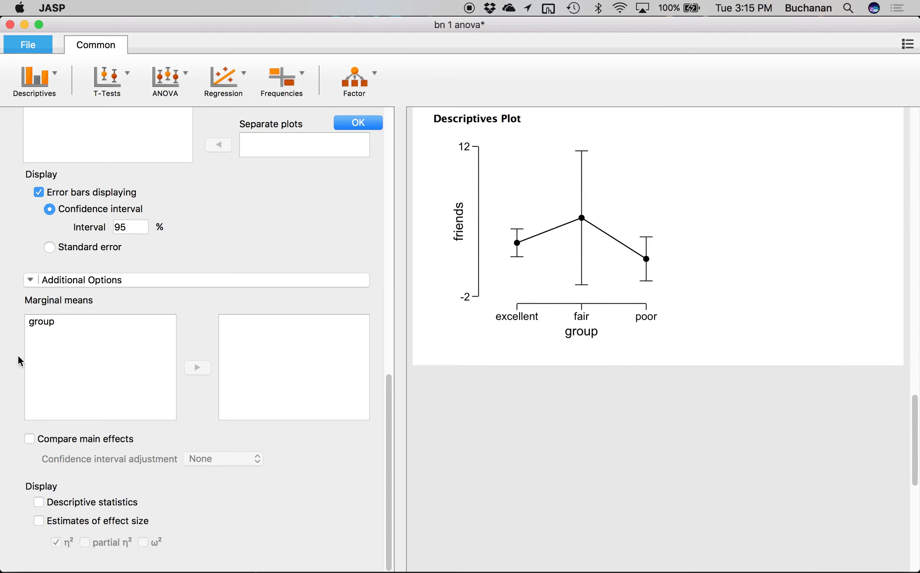
left_click(57, 321)
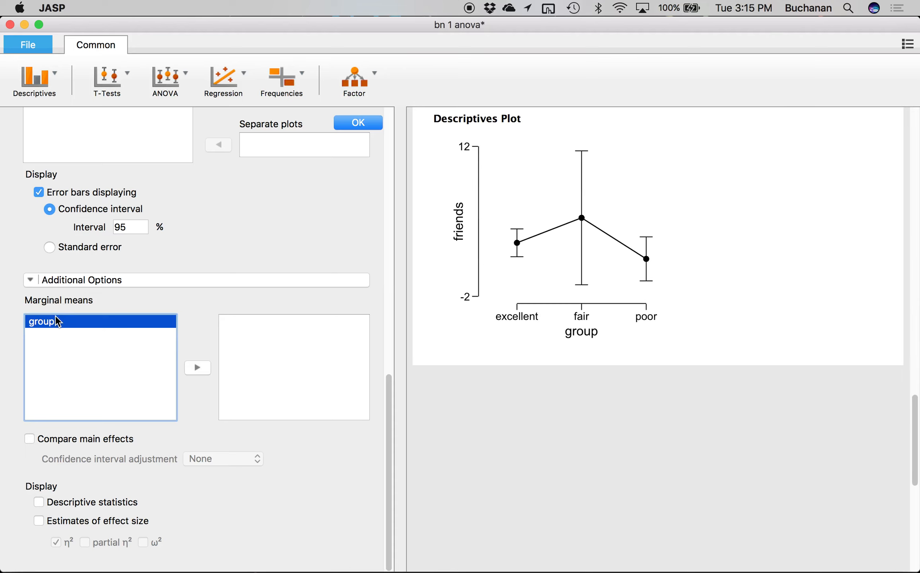
left_click(198, 367)
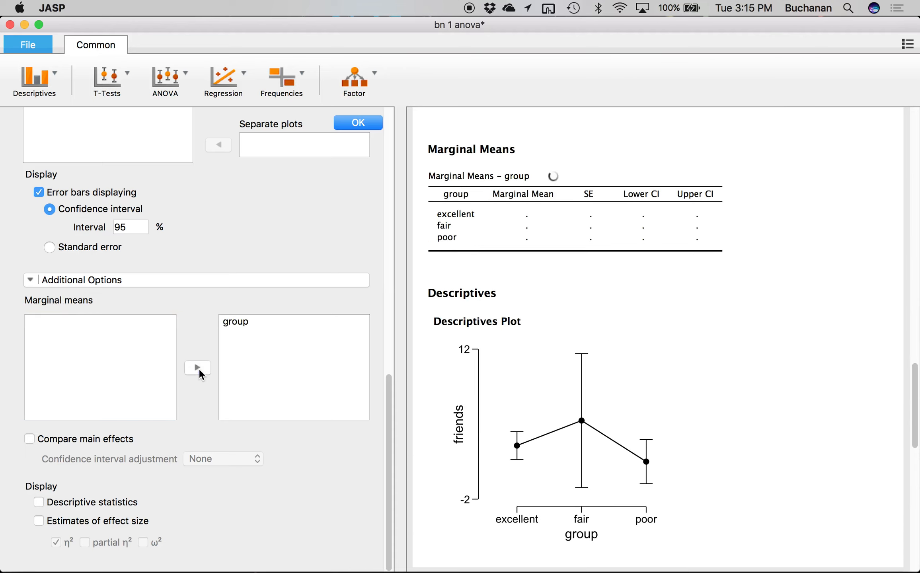
left_click(225, 350)
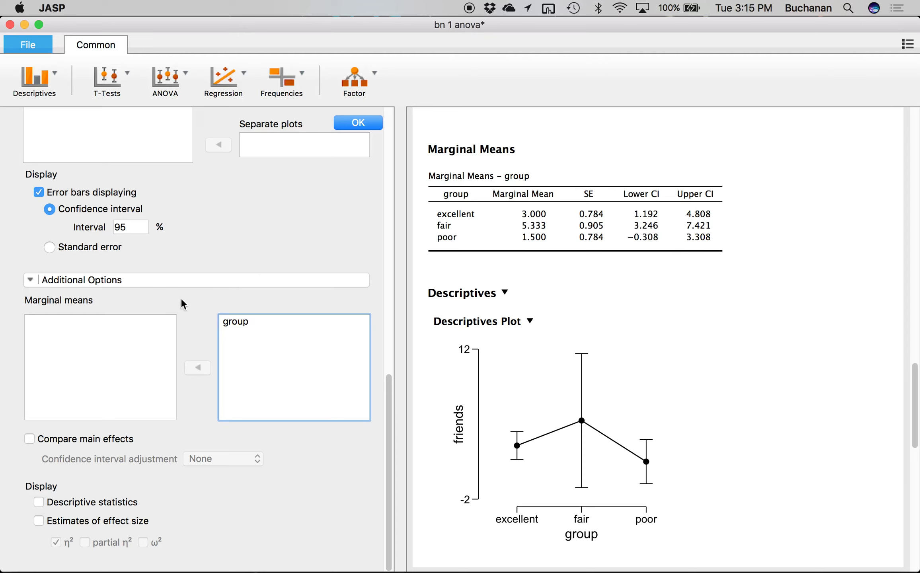
left_click(165, 383)
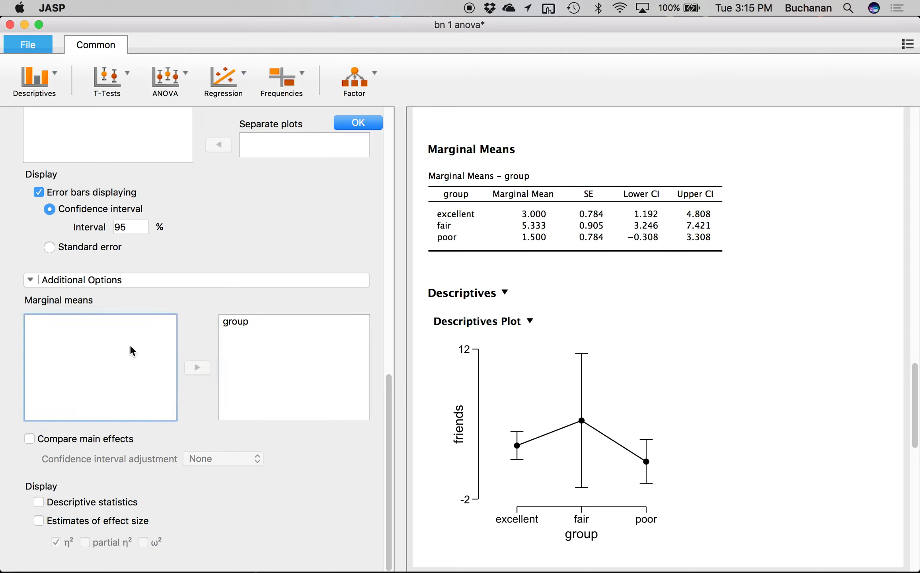
- Add descriptive statistics and the η² effect size estimate to the ANOVA output
left_click(40, 502)
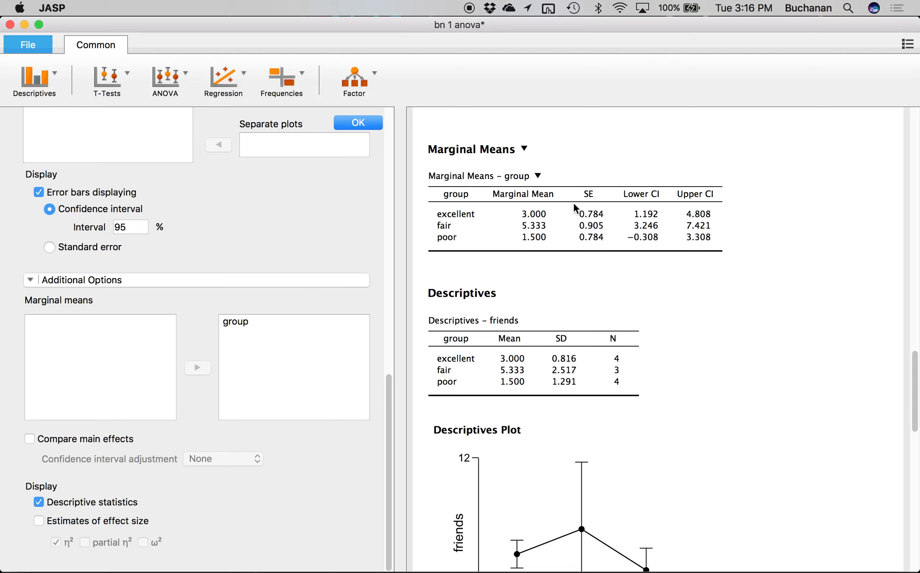
scroll(442, 325, "up", 3)
scroll(441, 326, "up", 5)
scroll(440, 325, "down", 9)
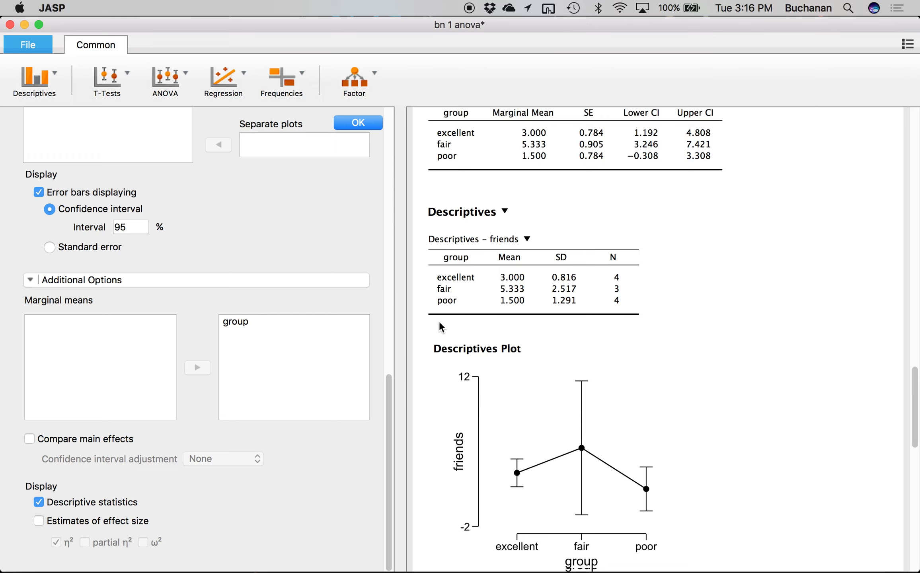
scroll(440, 323, "down", 8)
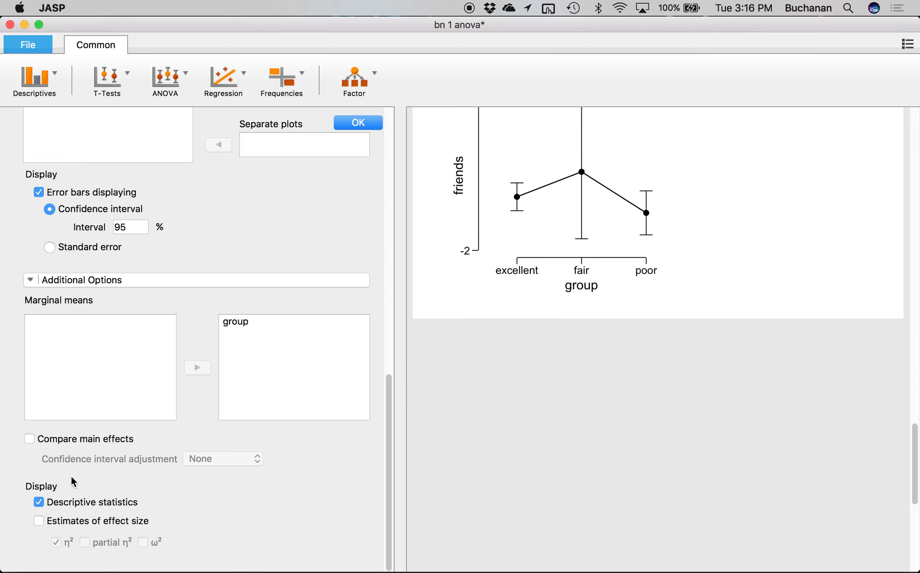
left_click(39, 522)
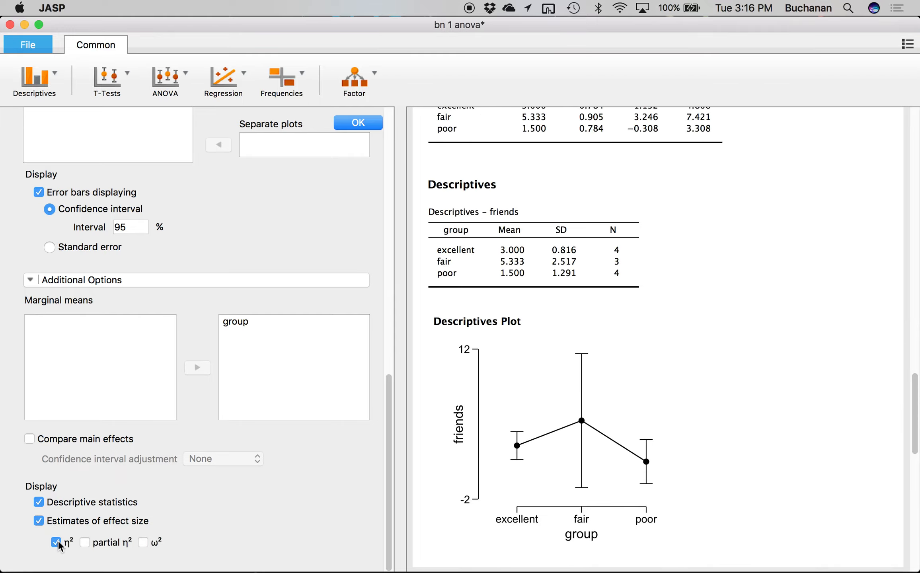
- Review the ANOVA results from the η² effect size through the Tukey post hoc tests, marginal means, group descriptives and descriptives plot
scroll(626, 365, "up", 15)
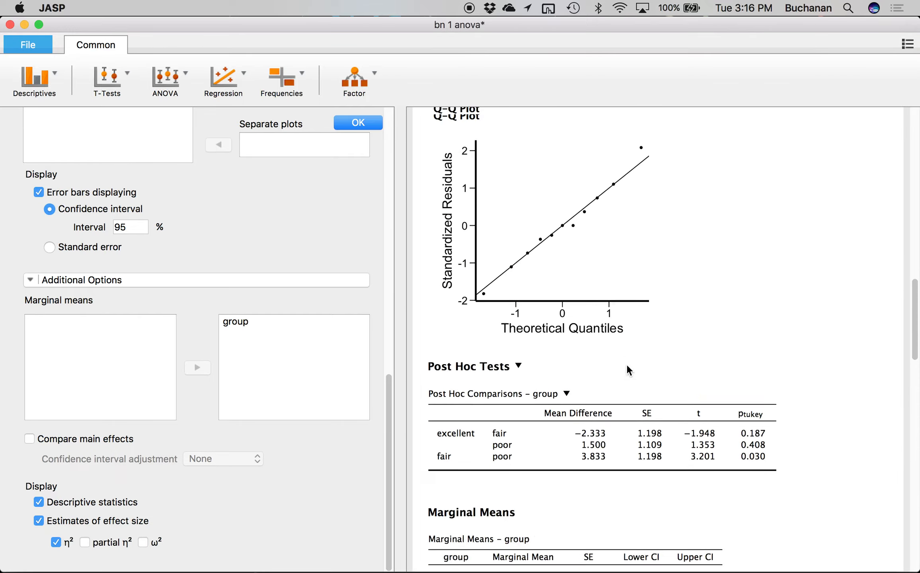
scroll(627, 365, "up", 5)
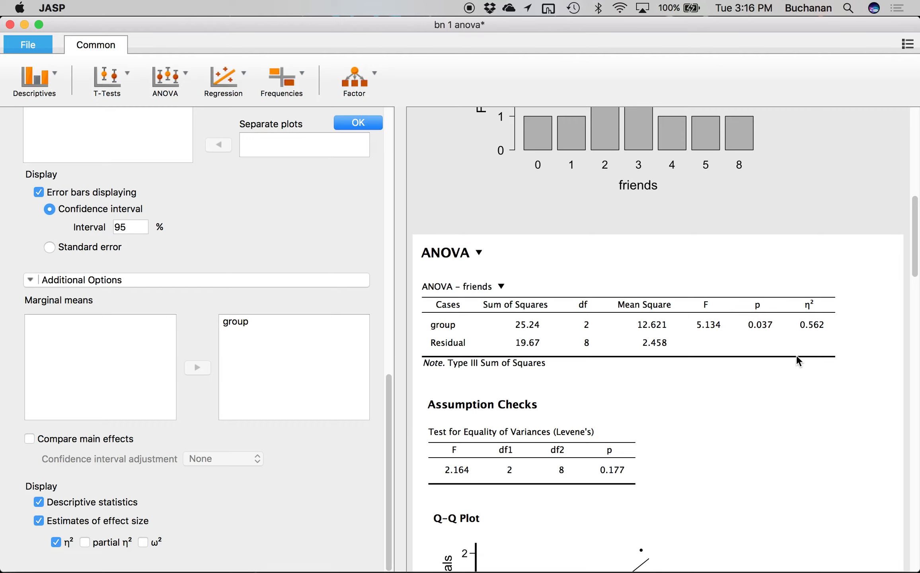
scroll(576, 343, "down", 5)
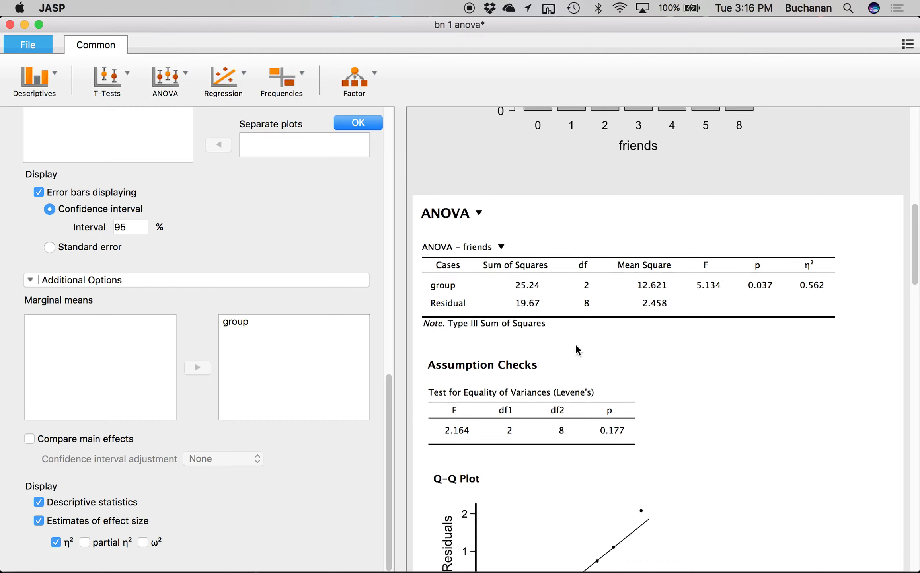
scroll(576, 345, "down", 9)
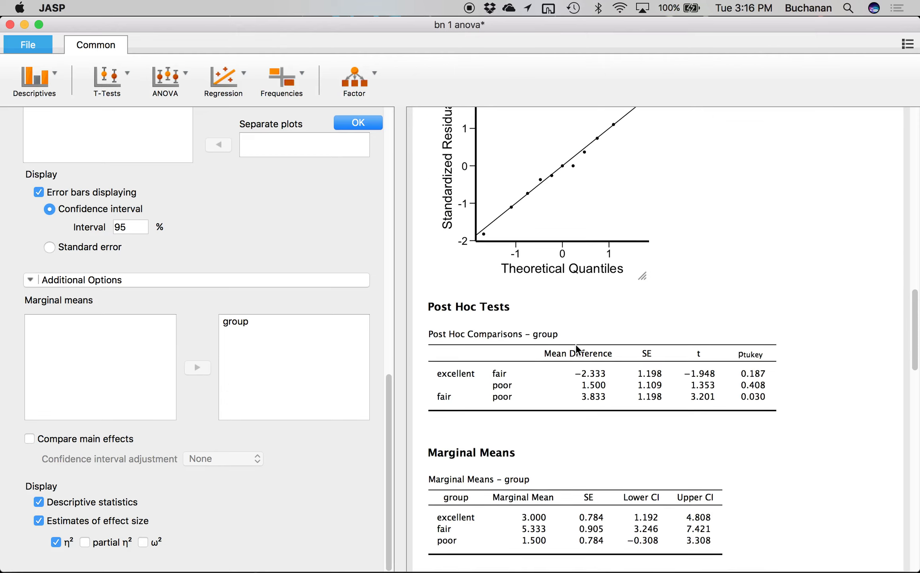
scroll(576, 343, "down", 2)
scroll(577, 349, "up", 14)
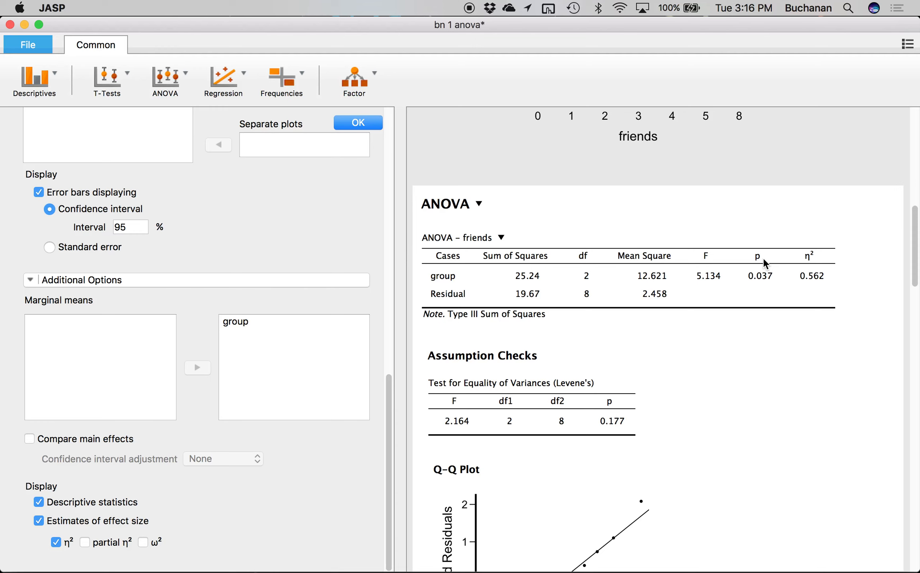
scroll(764, 263, "down", 13)
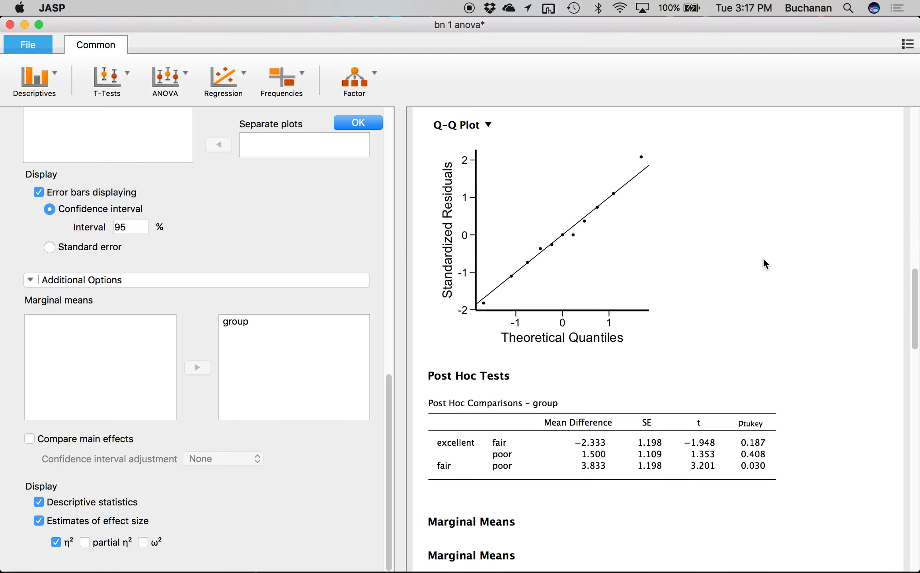
scroll(763, 261, "down", 2)
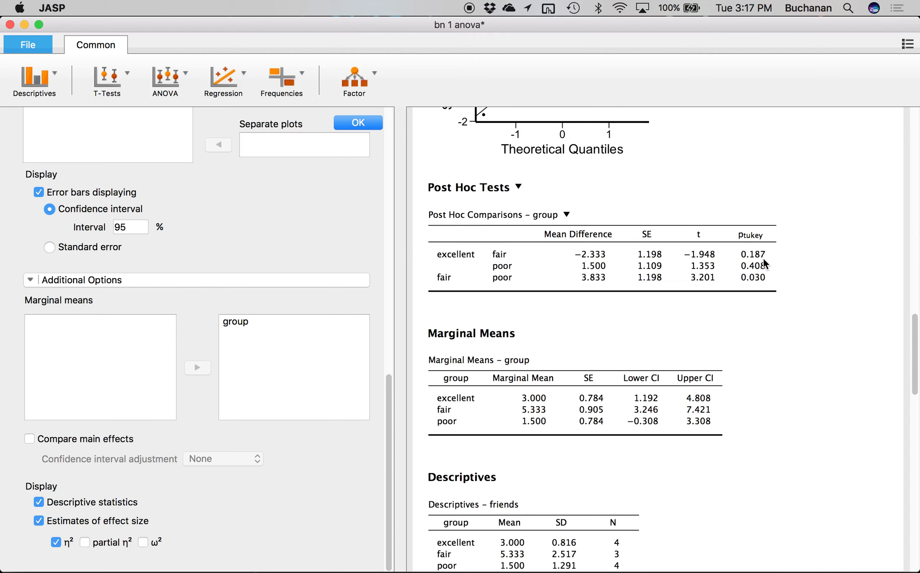
scroll(764, 262, "down", 8)
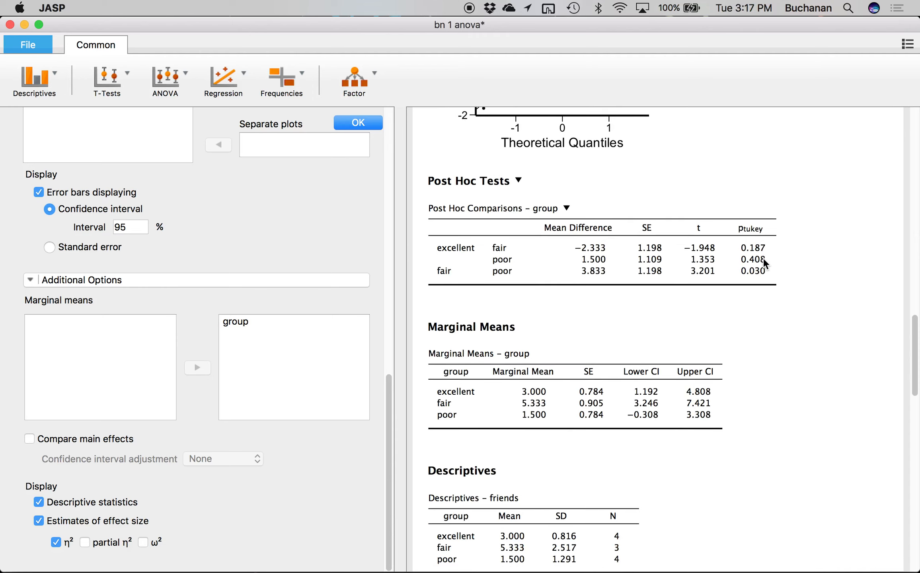
scroll(763, 262, "up", 2)
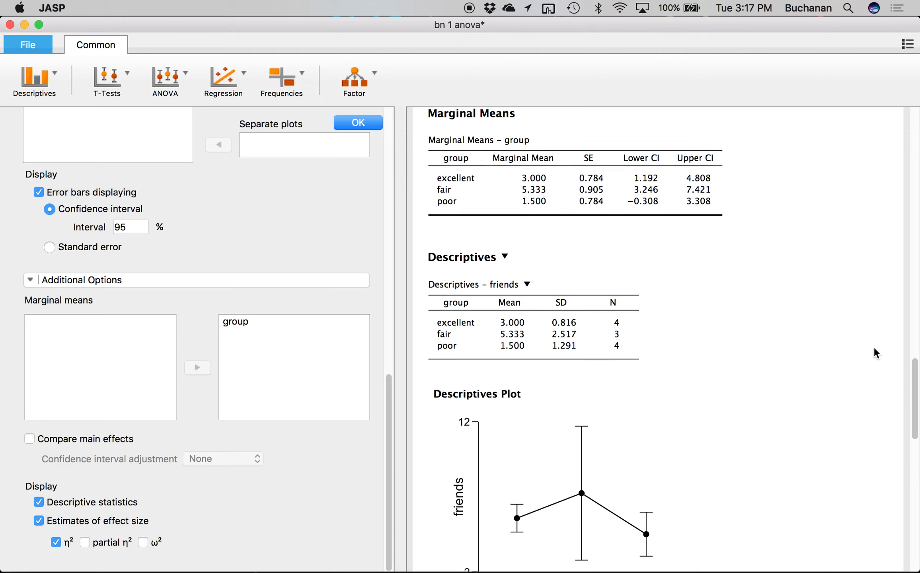
scroll(874, 346, "down", 3)
scroll(873, 347, "down", 3)
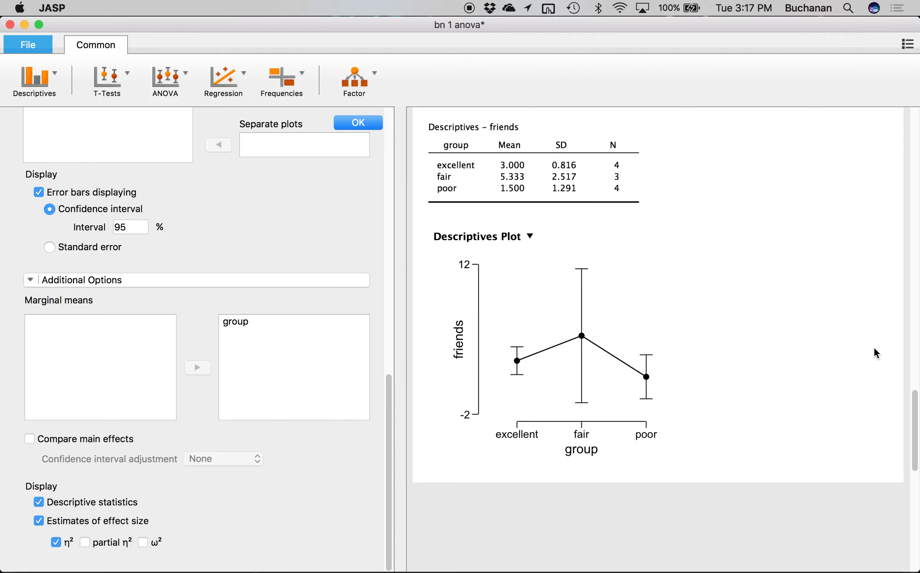
- Compare the ANOVA table's F test and effect size for group with the pairwise post hoc comparisons
scroll(874, 348, "up", 5)
scroll(874, 348, "up", 10)
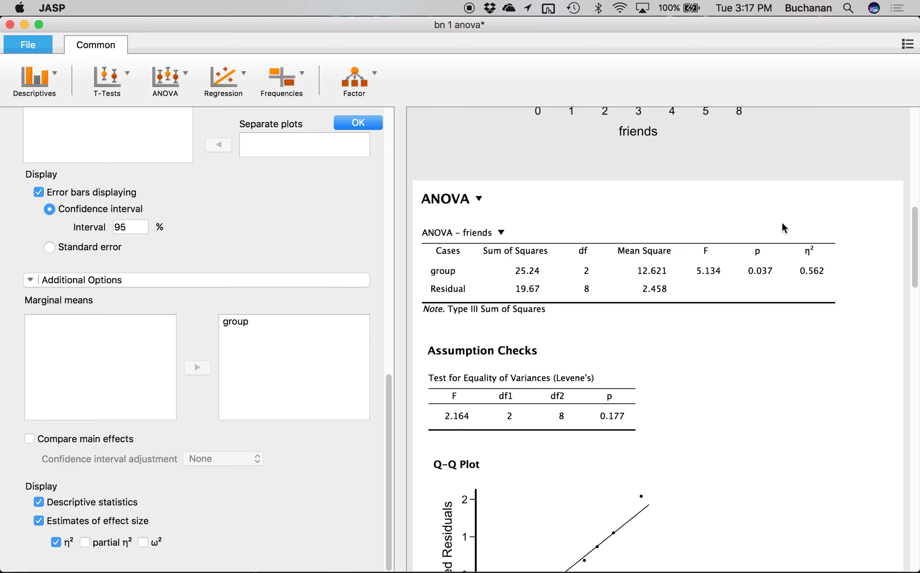
scroll(781, 221, "down", 10)
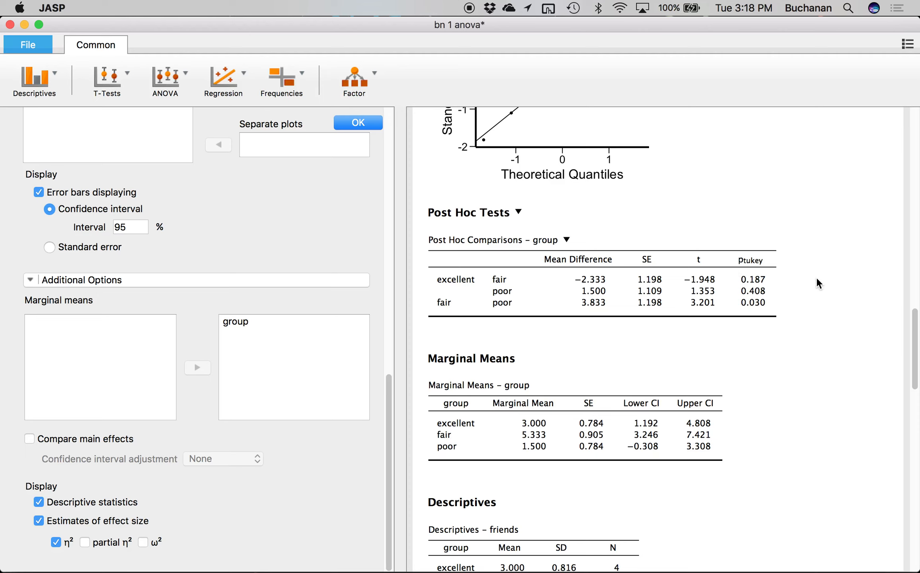
scroll(816, 283, "up", 15)
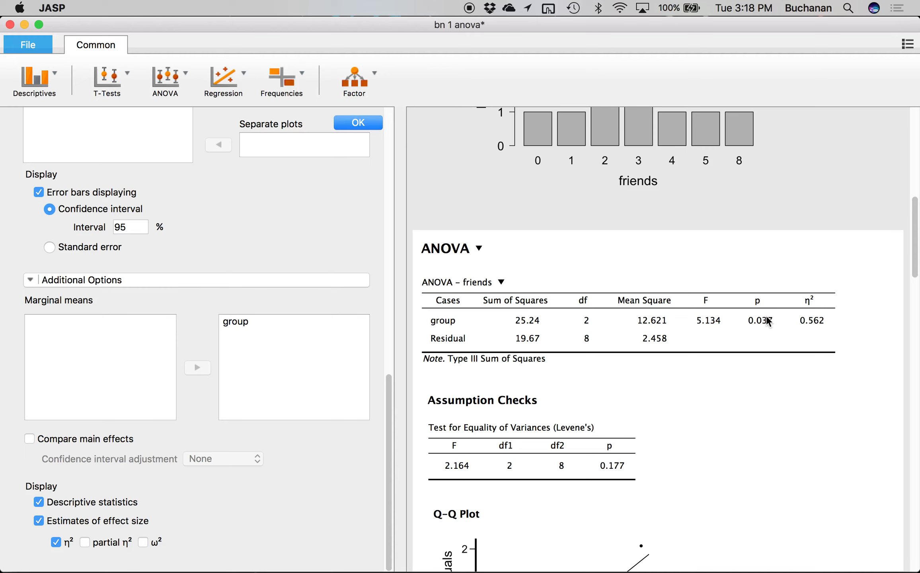
scroll(766, 315, "down", 5)
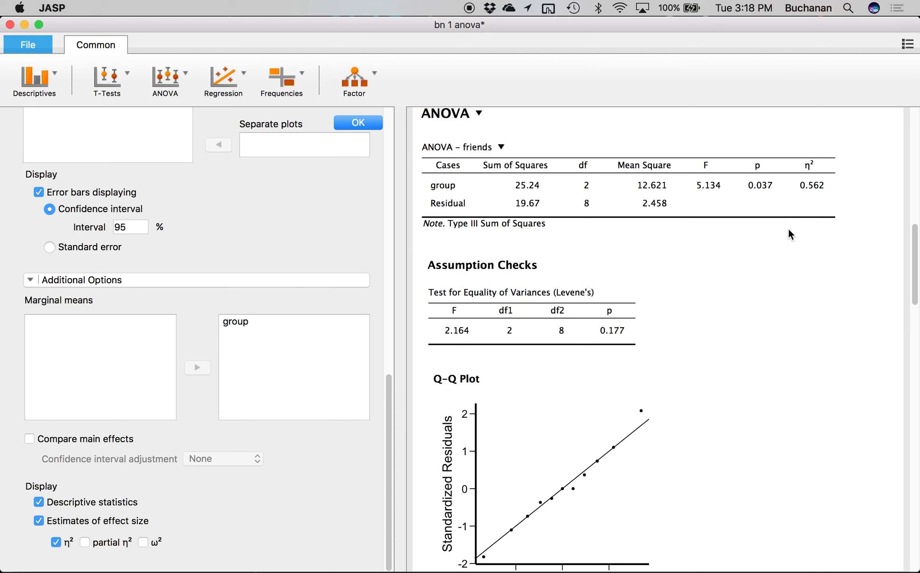
scroll(788, 228, "down", 10)
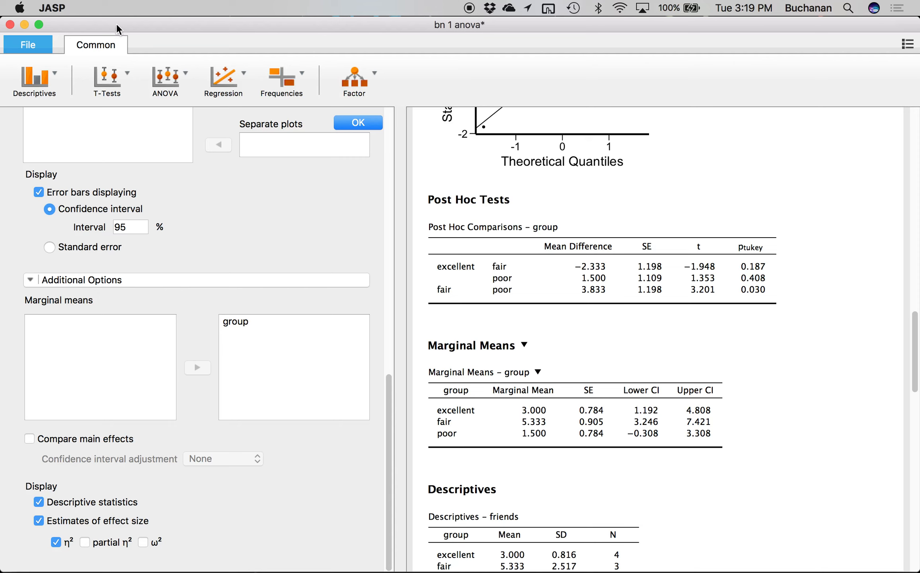
- Try an independent samples t-test with friends as the dependent variable and group as the grouping variable
left_click(121, 82)
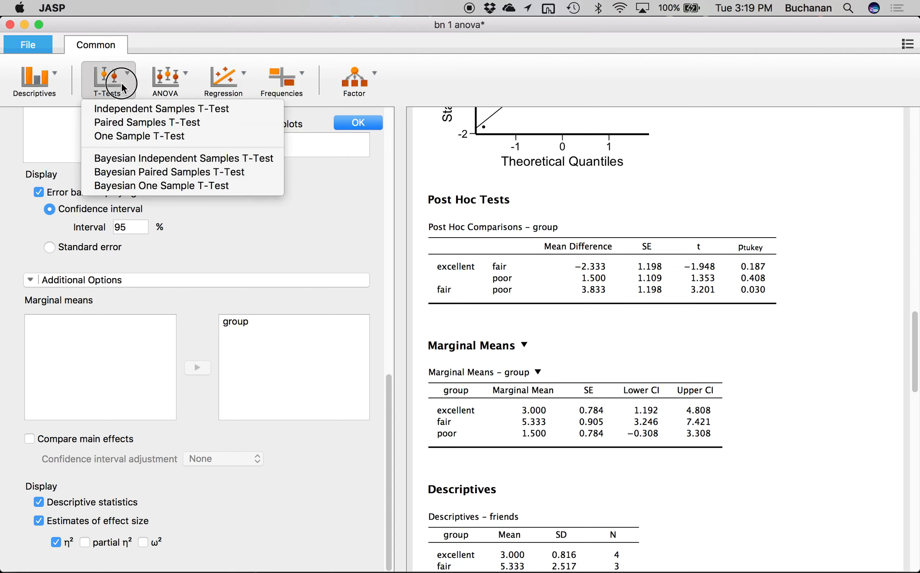
left_click(137, 106)
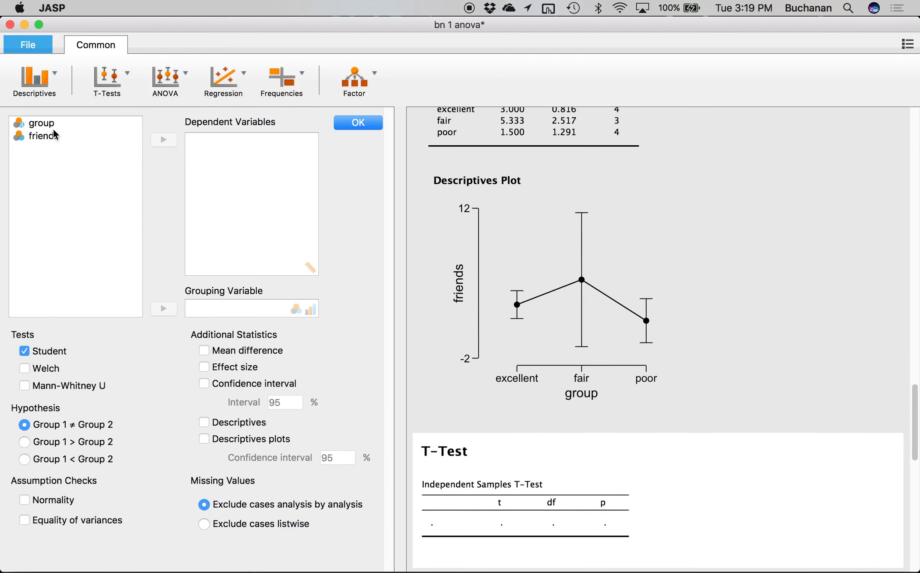
left_click(53, 136)
left_click(164, 137)
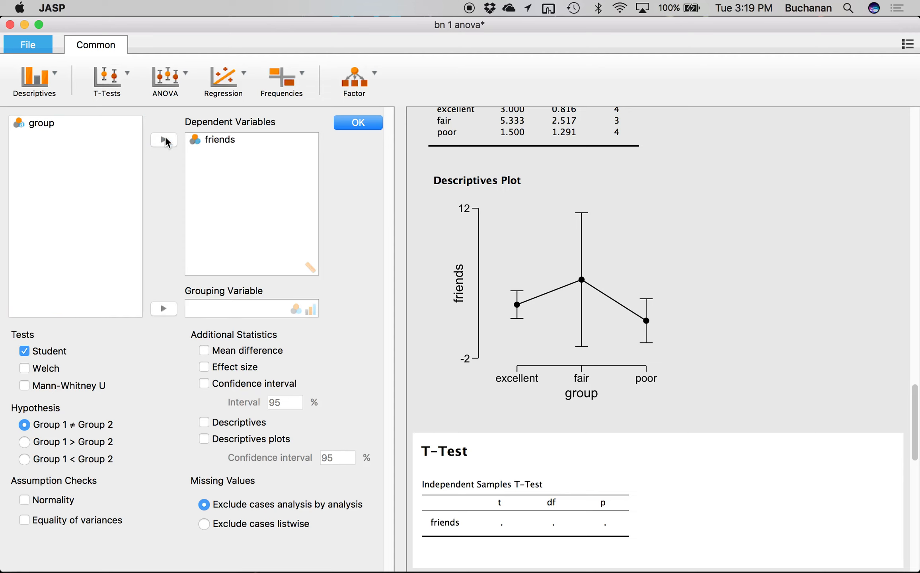
left_click(60, 126)
left_click(163, 308)
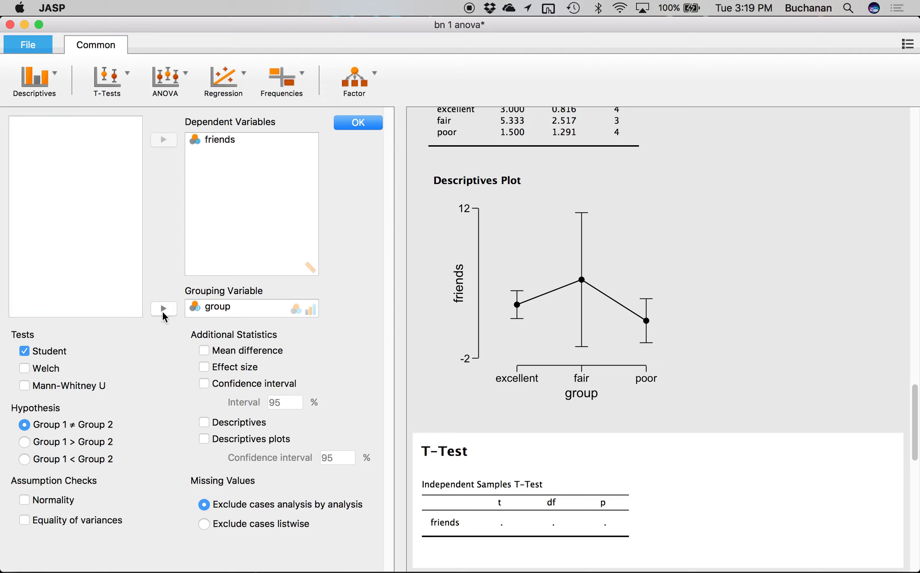
left_click(529, 514)
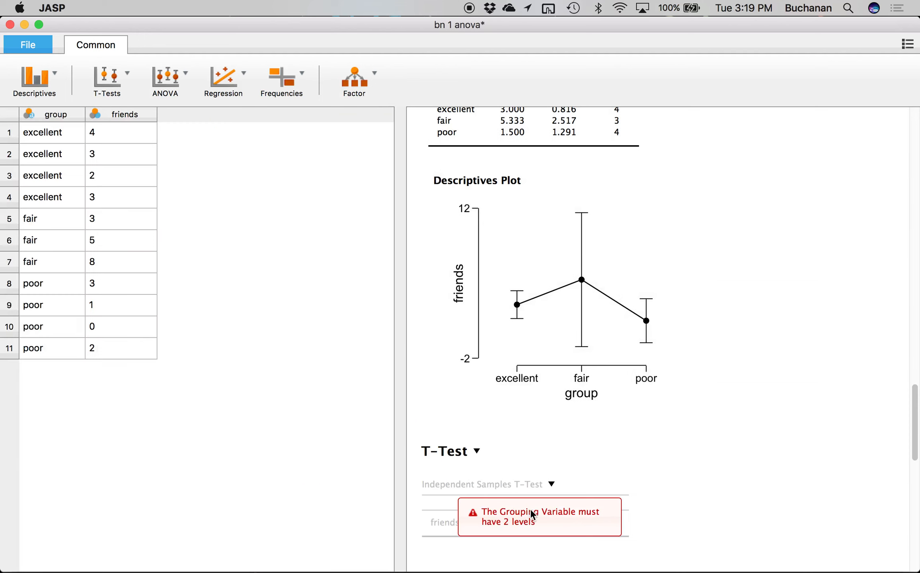
left_click(525, 513)
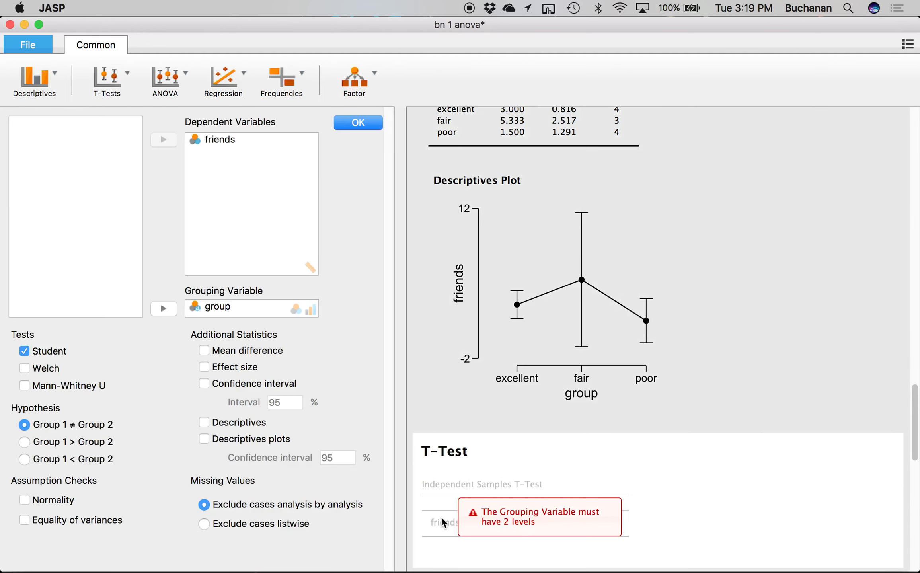
left_click(222, 312)
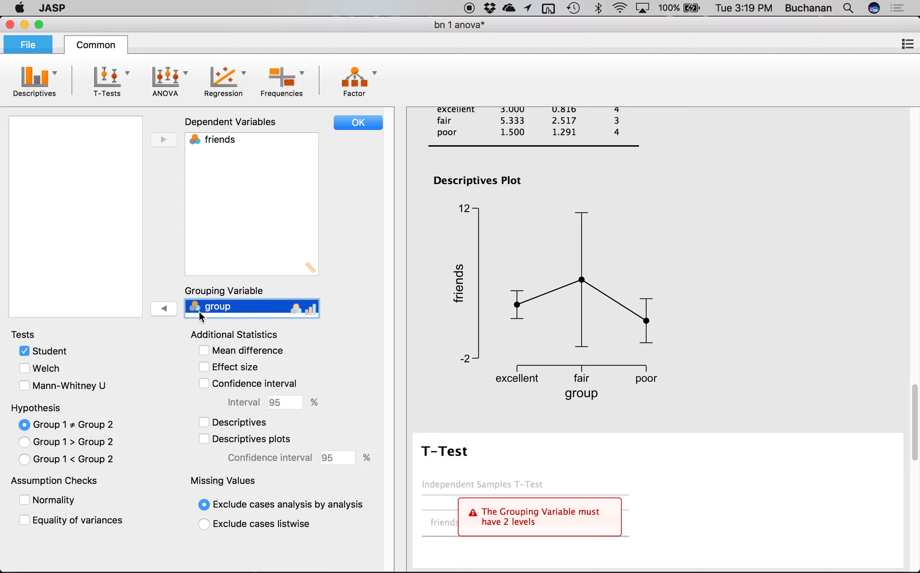
left_click(238, 314)
left_click(132, 401)
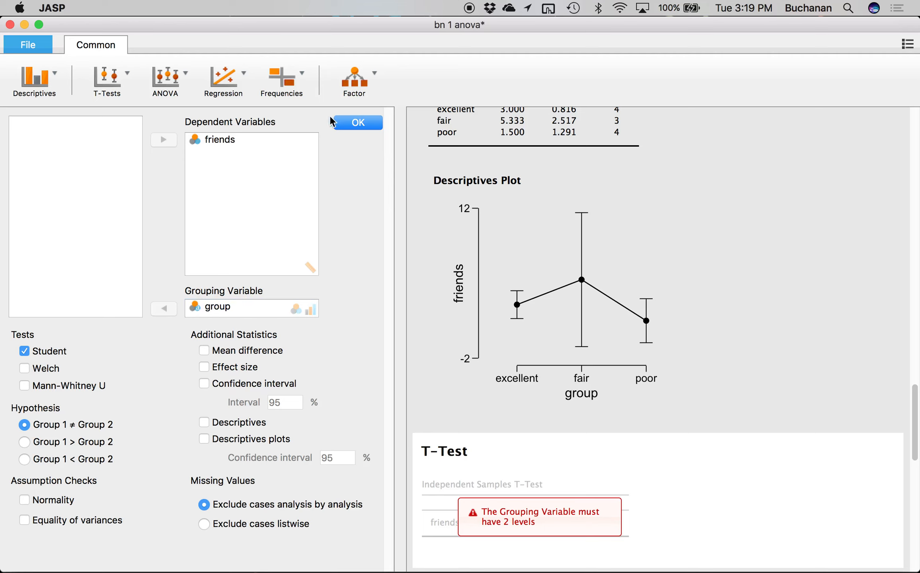
left_click(355, 122)
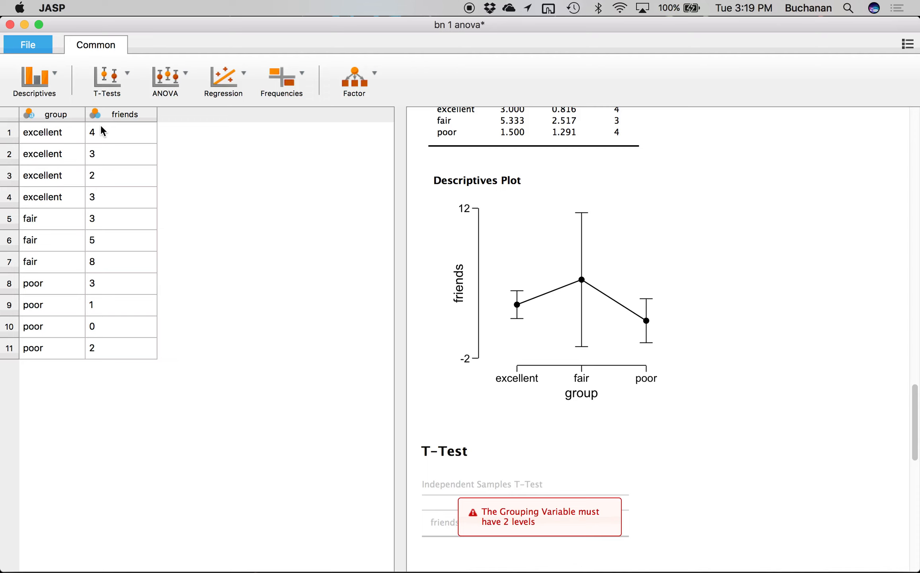
- Remove group as the t-test's grouping variable and close the t-test options
scroll(517, 358, "up", 5)
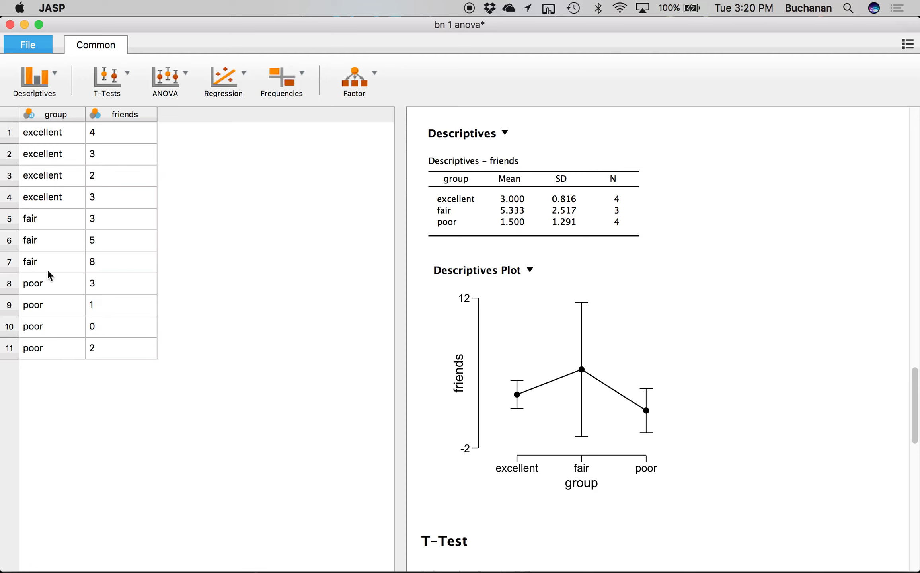
scroll(494, 509, "down", 5)
left_click(541, 426)
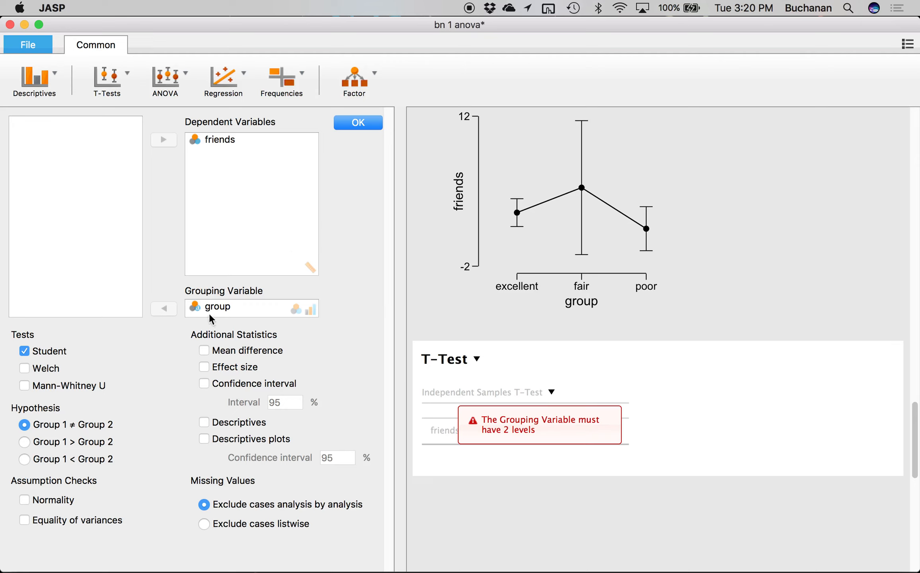
left_click(225, 308)
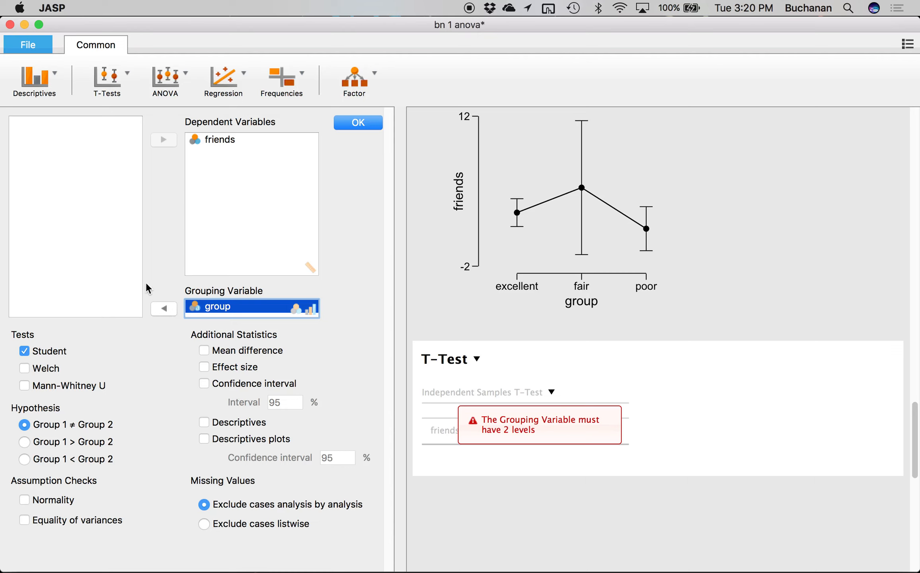
left_click(163, 310)
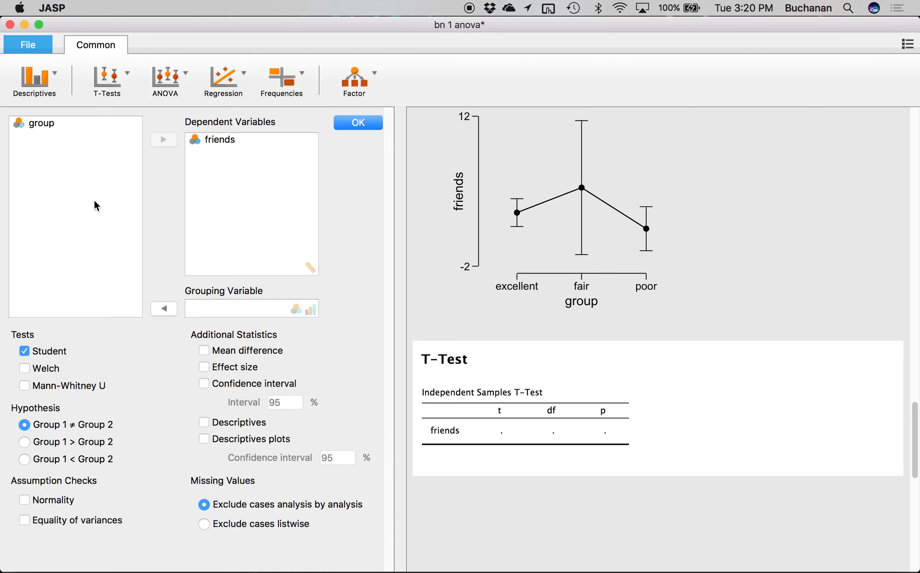
left_click(118, 86)
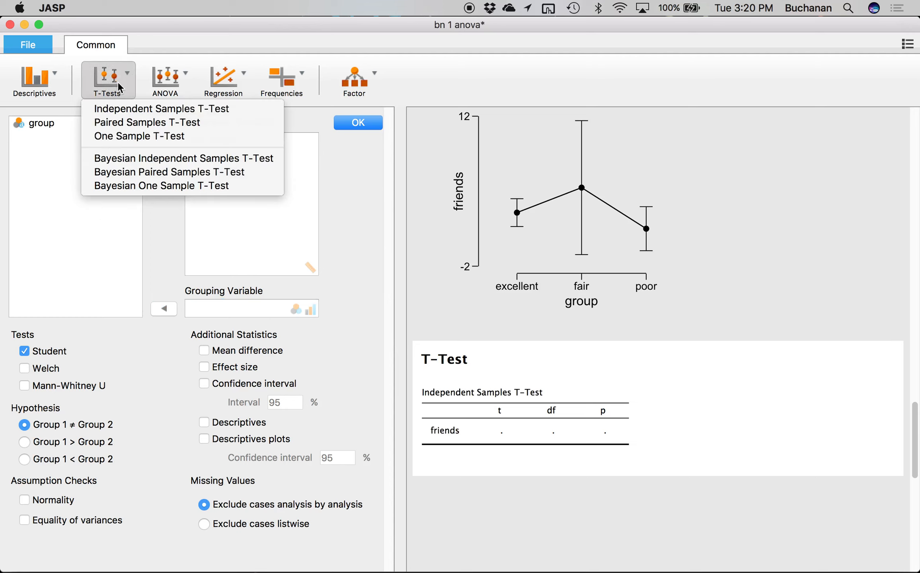
left_click(81, 299)
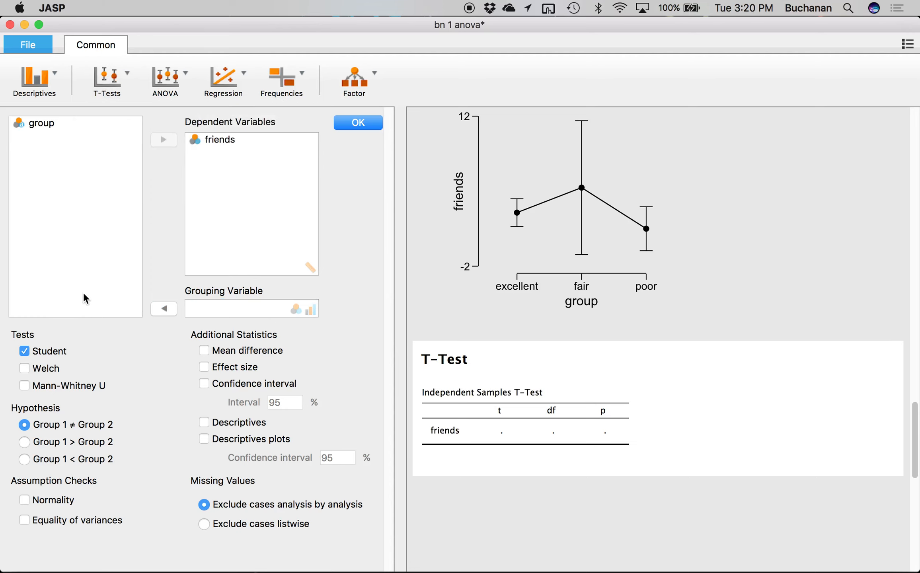
left_click(355, 125)
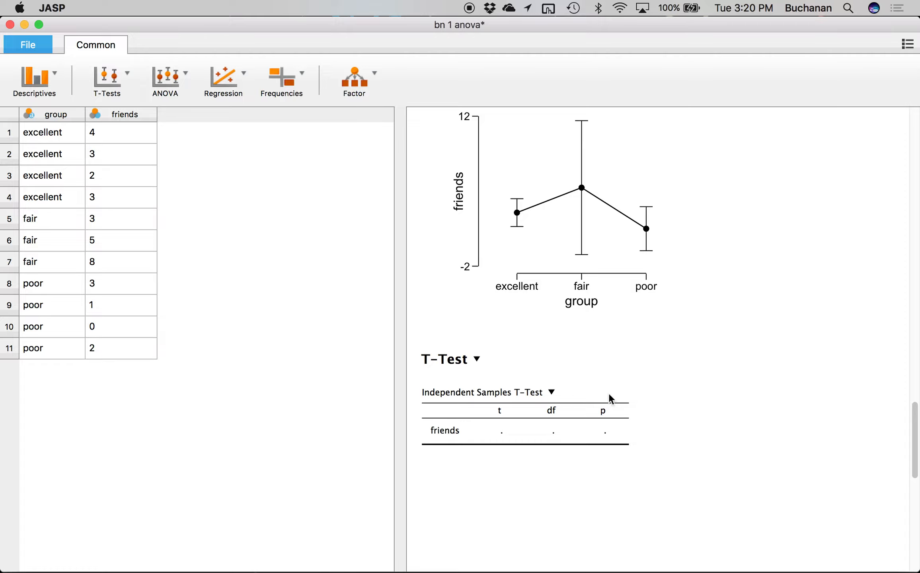
- Remove the empty independent samples t-test analysis from the results
scroll(602, 387, "up", 10)
scroll(601, 388, "down", 8)
scroll(602, 388, "down", 3)
left_click(476, 330)
left_click(491, 398)
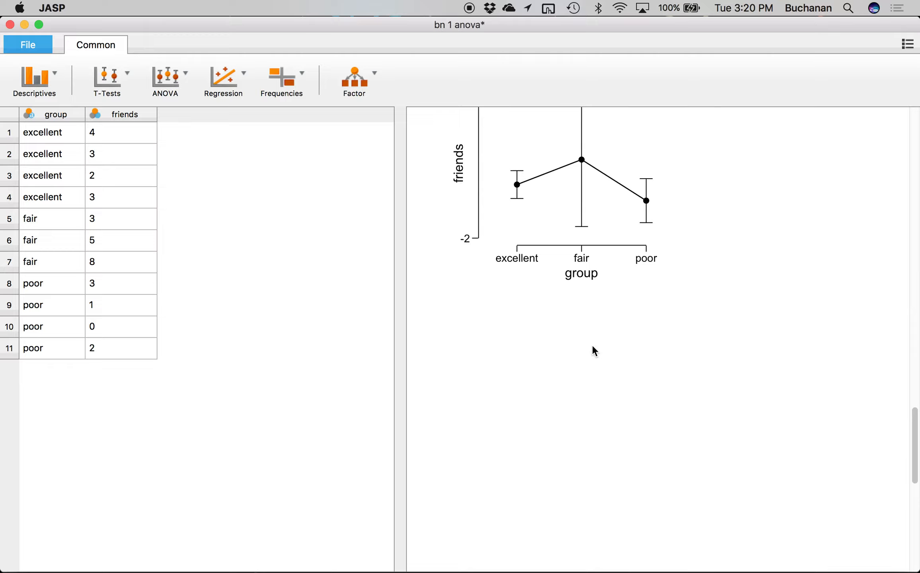
- Copy the complete results output, from the descriptives through the ANOVA
scroll(591, 361, "up", 15)
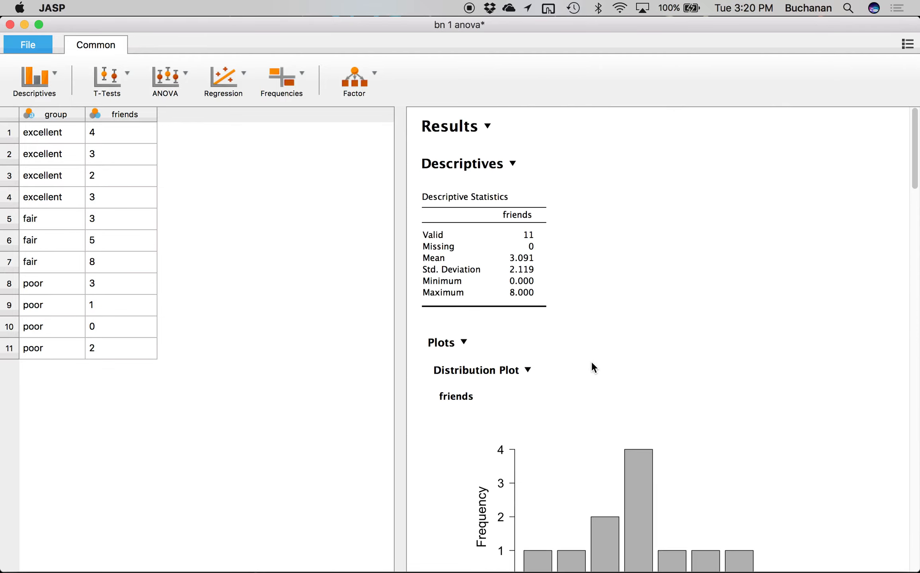
left_click(461, 128)
left_click(461, 175)
- Switch to Microsoft Word and create a blank document
mouse_move(295, 572)
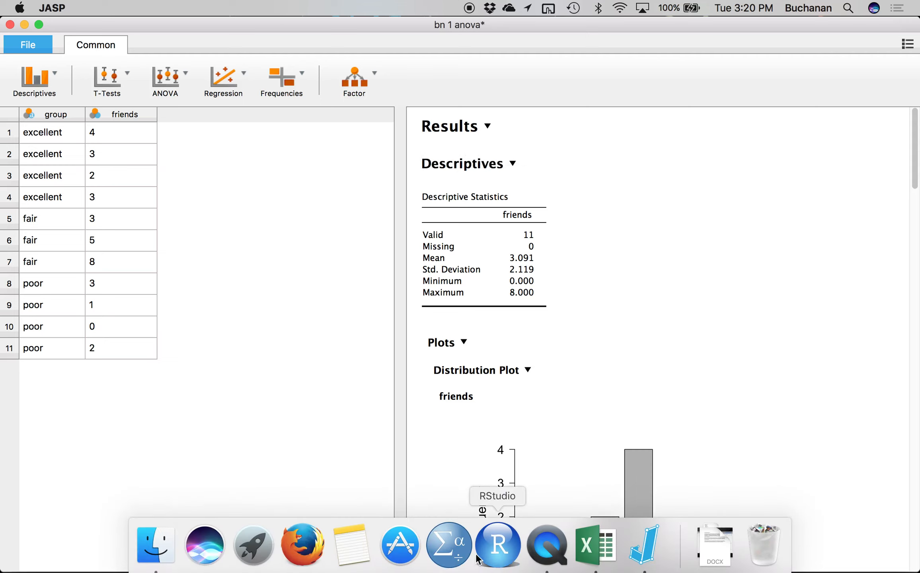
left_click(848, 8)
type("qod")
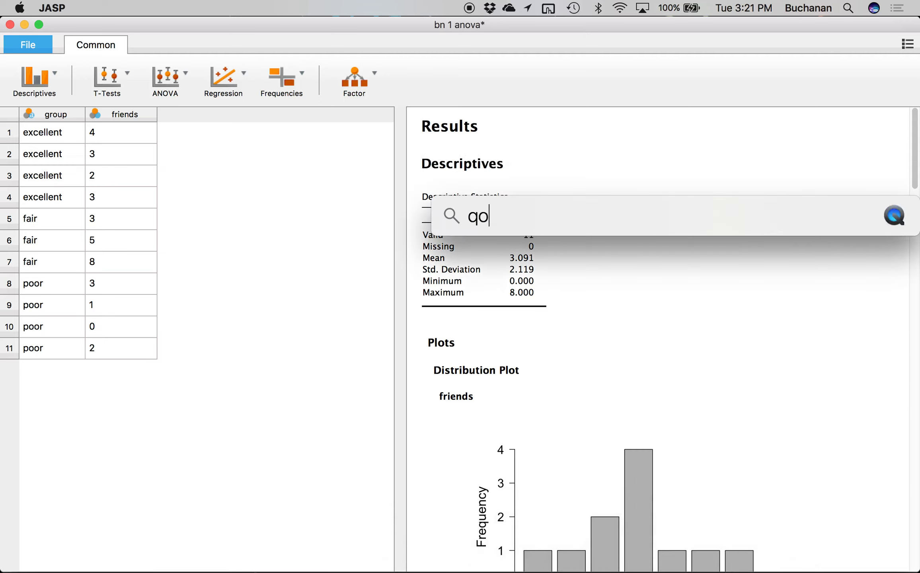
key("BackSpace")
key("BackSpace")
key("BackSpace")
type("qod")
key("BackSpace")
key("BackSpace")
key("BackSpace")
type("W")
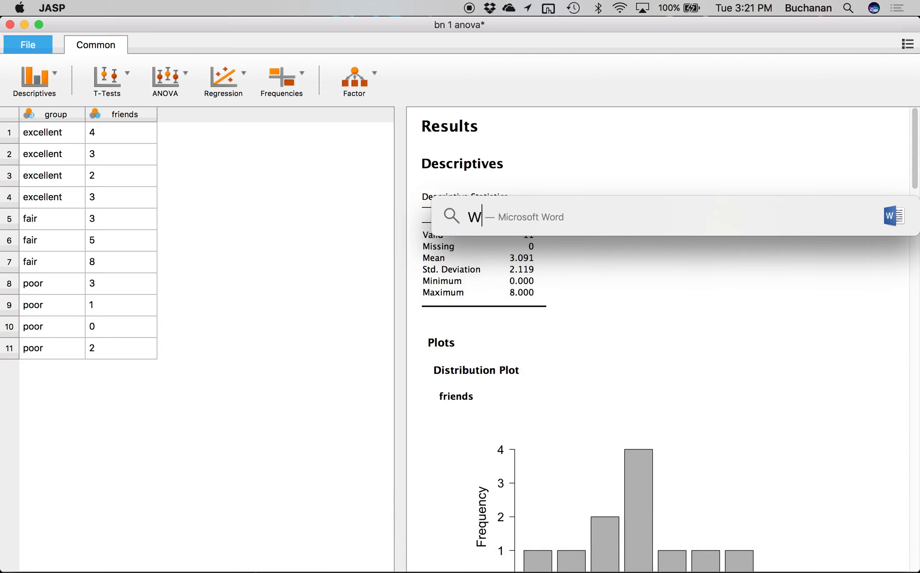
key("Return")
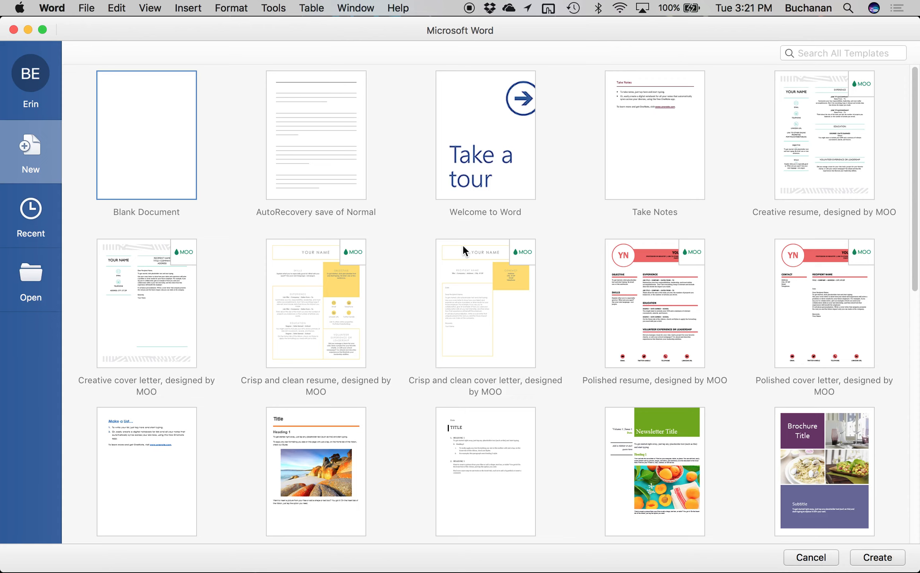
double_click(122, 150)
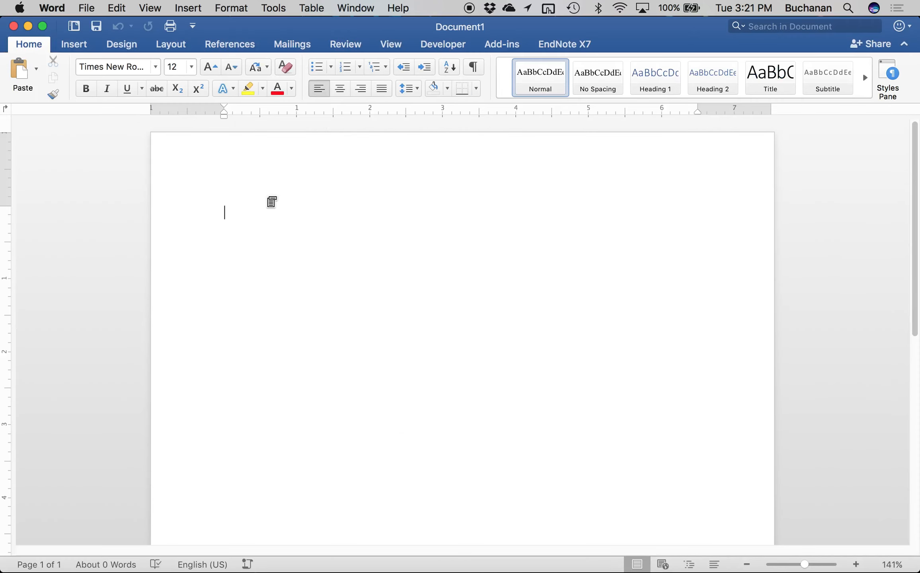
- Paste the copied JASP results into the document, granting file access to the images _1.png, _2.png and _4.png
key("super+v")
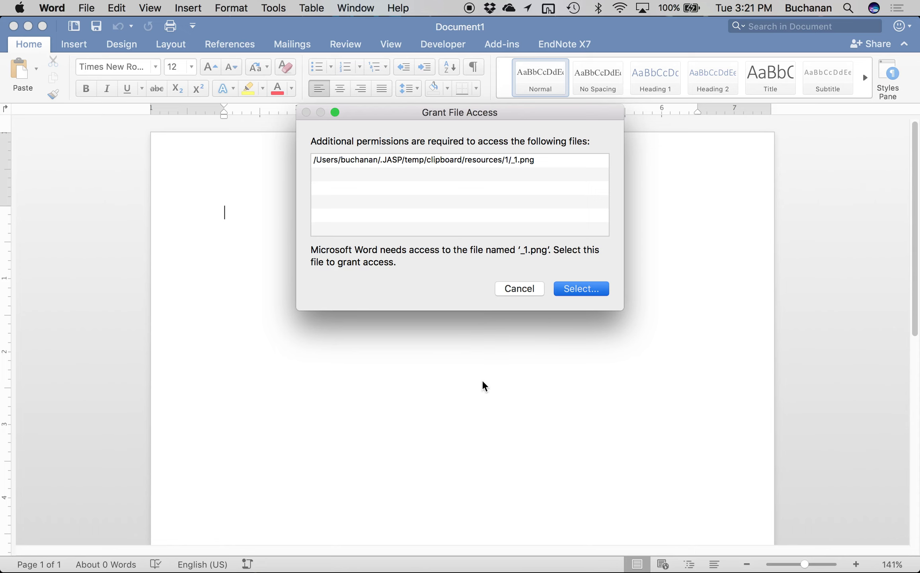
left_click(581, 289)
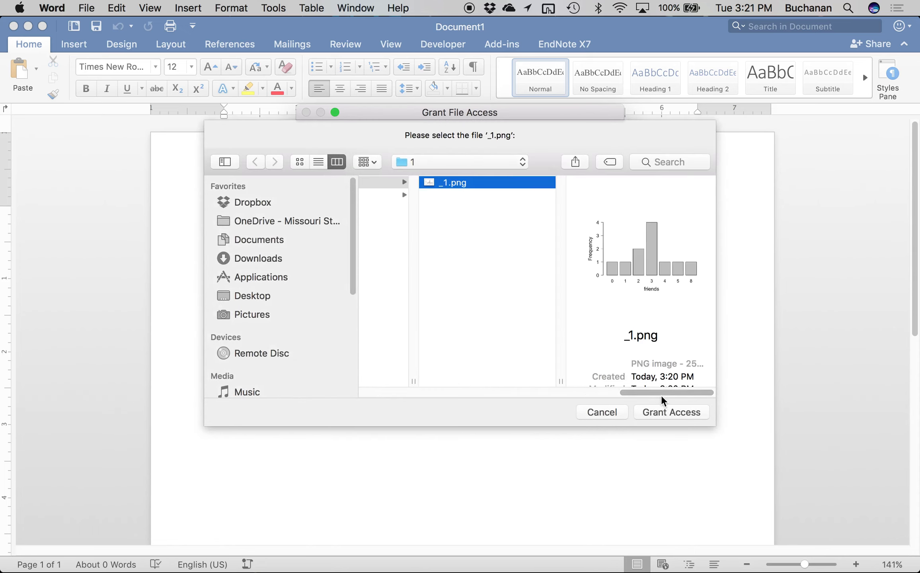
left_click(663, 410)
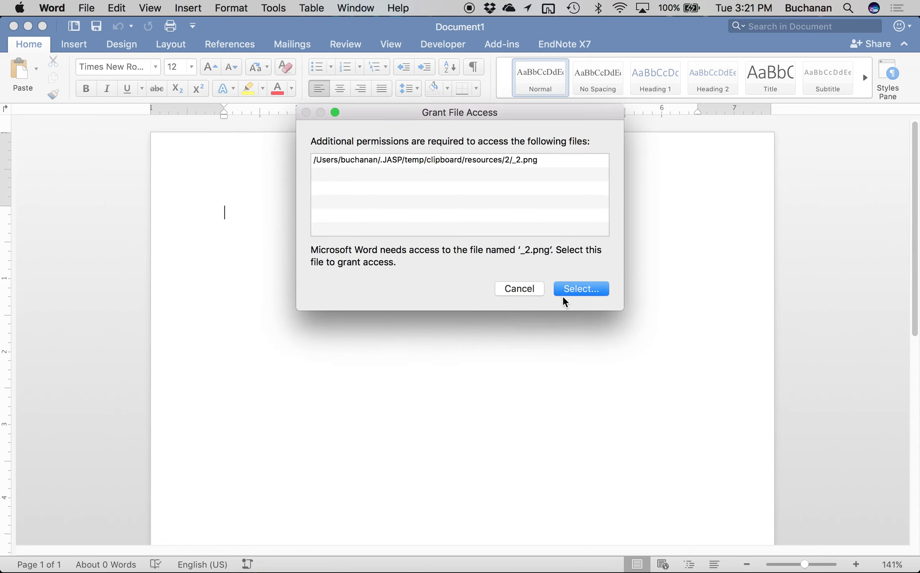
left_click(573, 289)
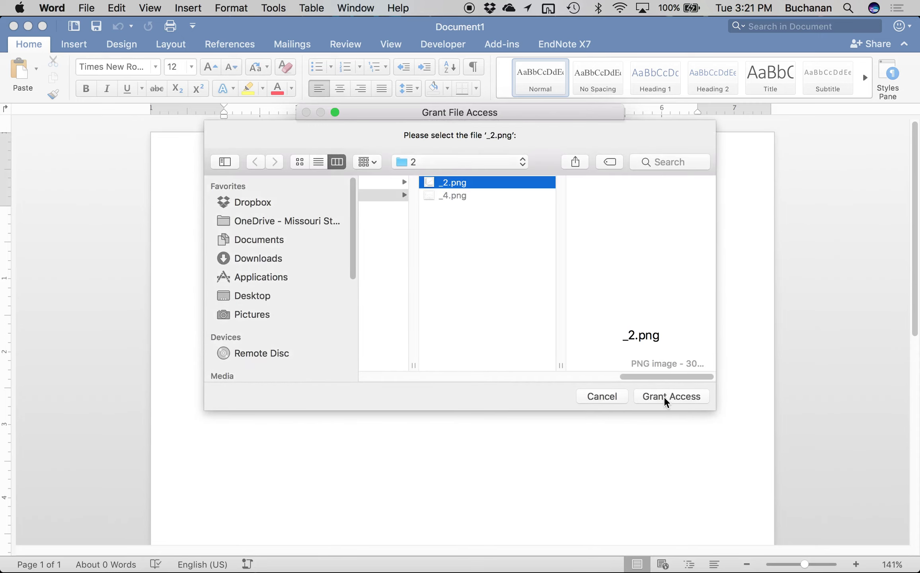
left_click(664, 396)
left_click(588, 292)
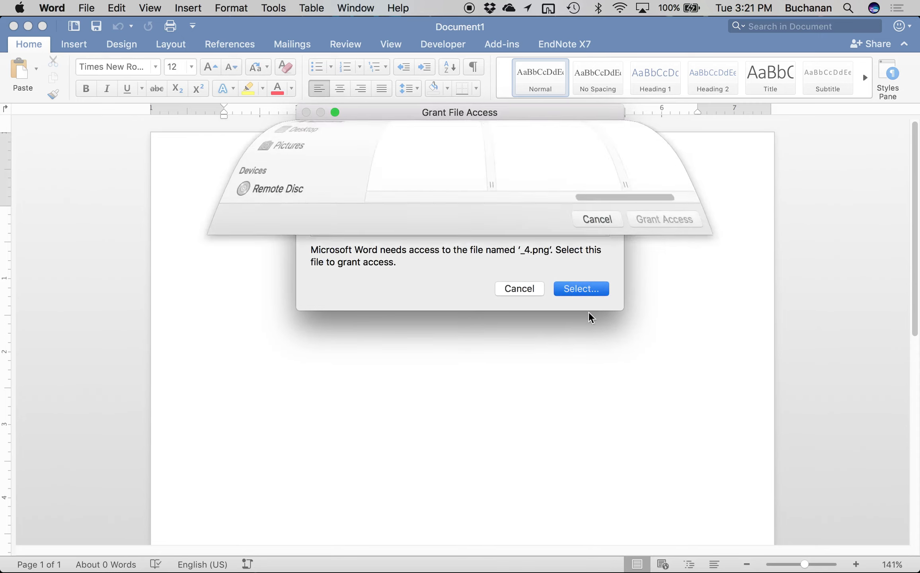
left_click(656, 381)
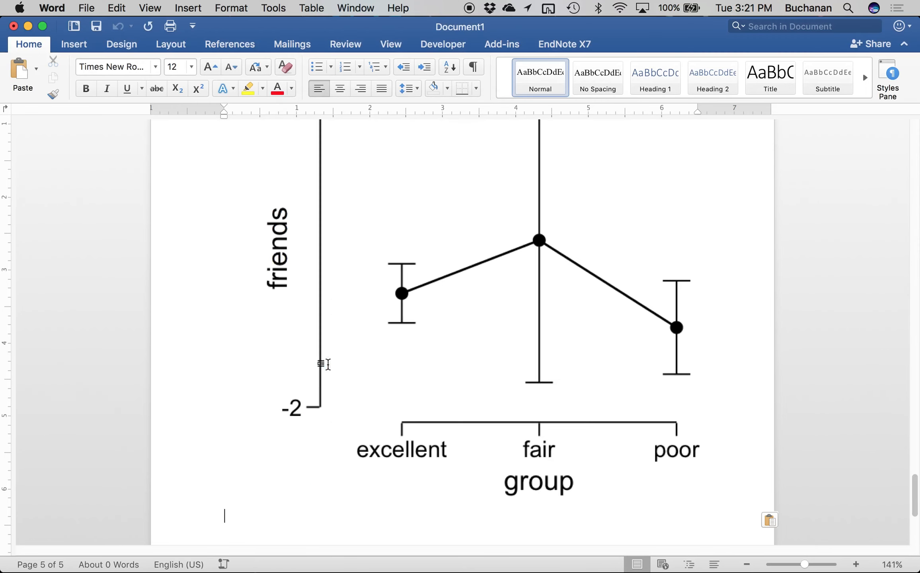
- Examine the pasted output from the descriptives plot back up to the descriptive statistics table
left_click(356, 362)
scroll(356, 361, "up", 15)
scroll(383, 344, "up", 10)
scroll(383, 344, "down", 3)
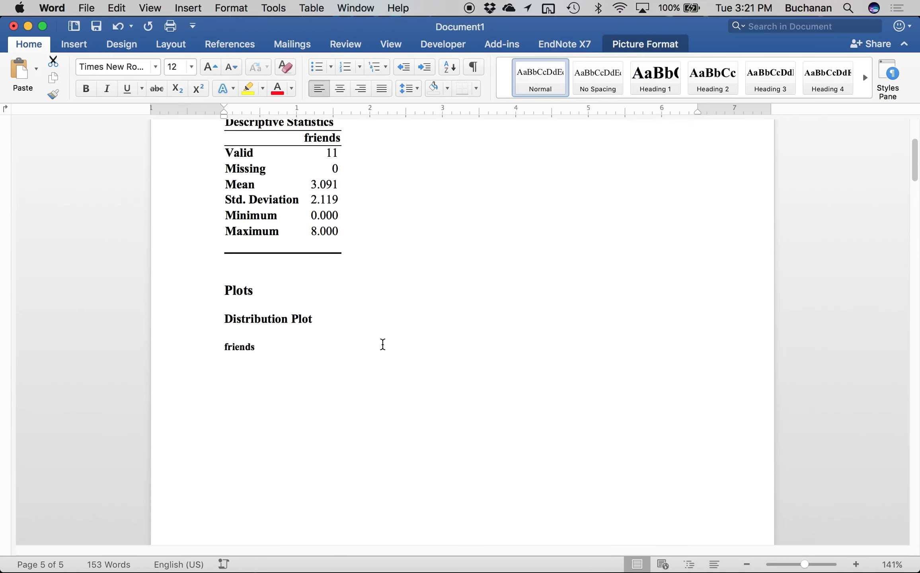
scroll(383, 344, "up", 2)
left_click_drag(315, 286, 294, 214)
left_click(271, 234)
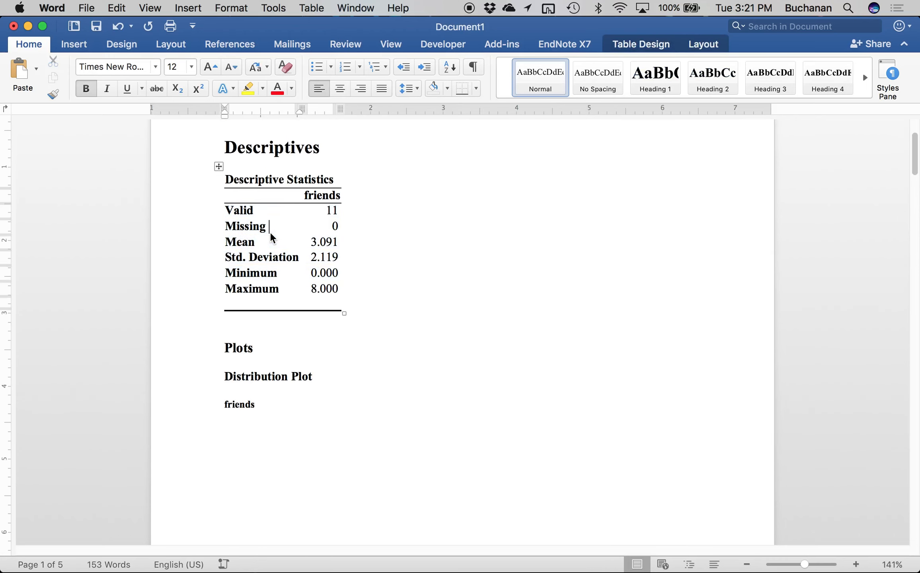
- Shrink the friends distribution plot to about 6.4 inches wide so it fits within the page margins
scroll(279, 288, "down", 15)
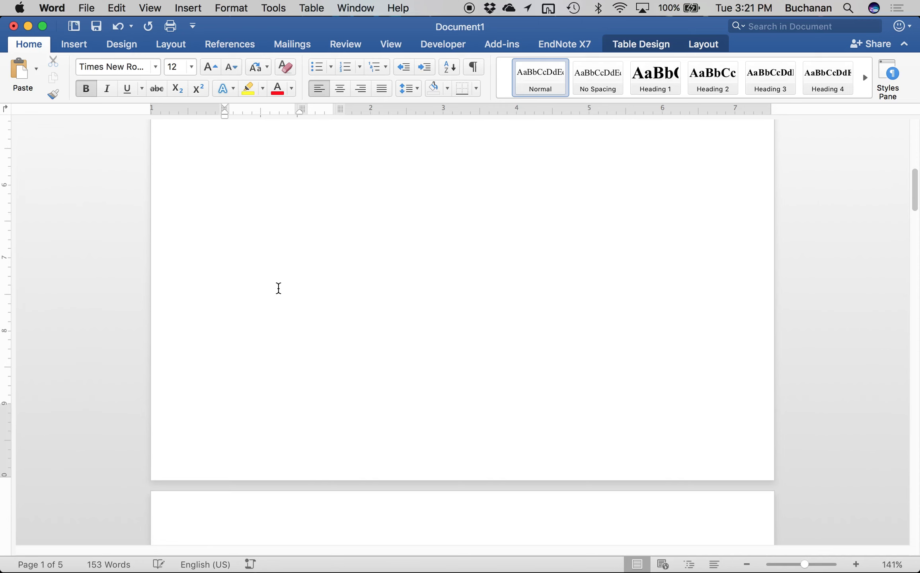
left_click(411, 273)
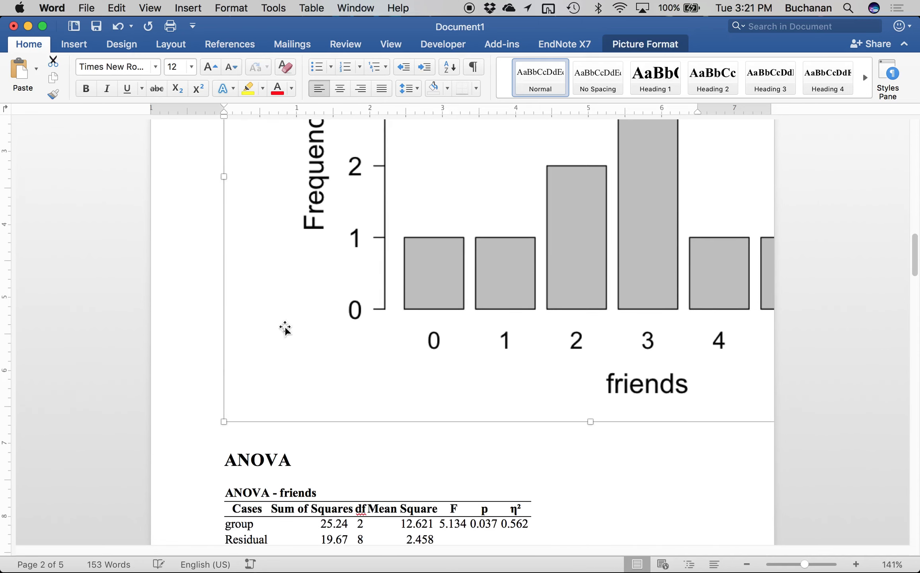
left_click_drag(224, 421, 521, 246)
scroll(517, 243, "up", 2)
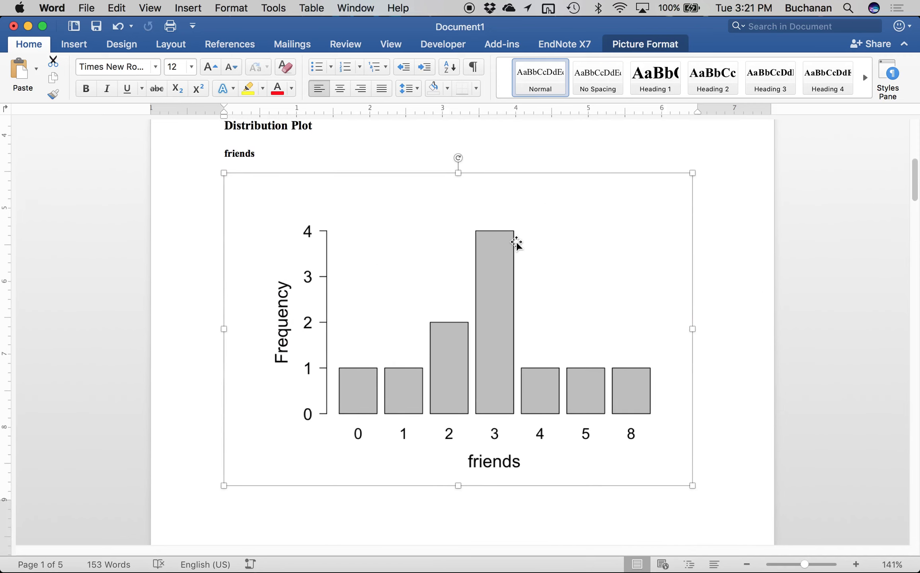
- Insert an empty line between Levene's test table and the Q-Q Plot heading
scroll(524, 256, "down", 10)
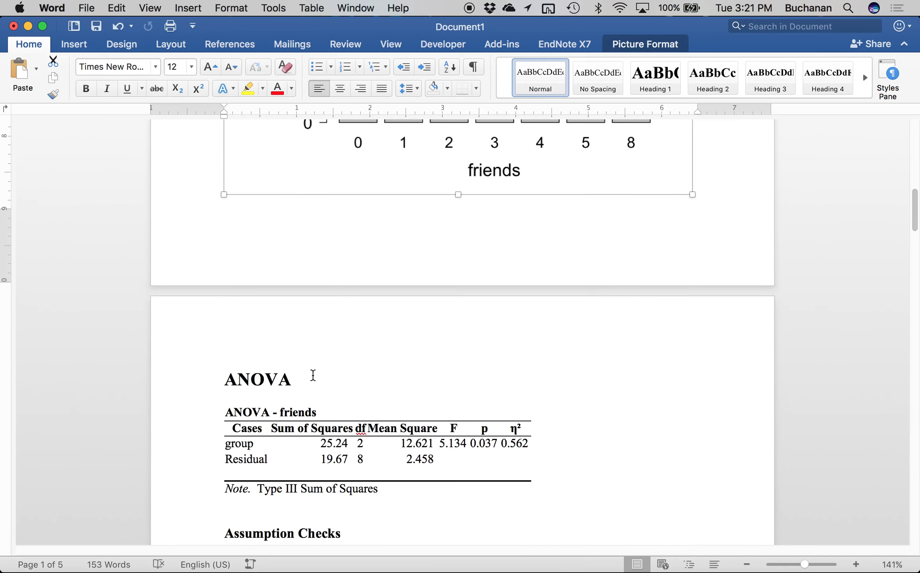
scroll(331, 382, "down", 6)
left_click(265, 351)
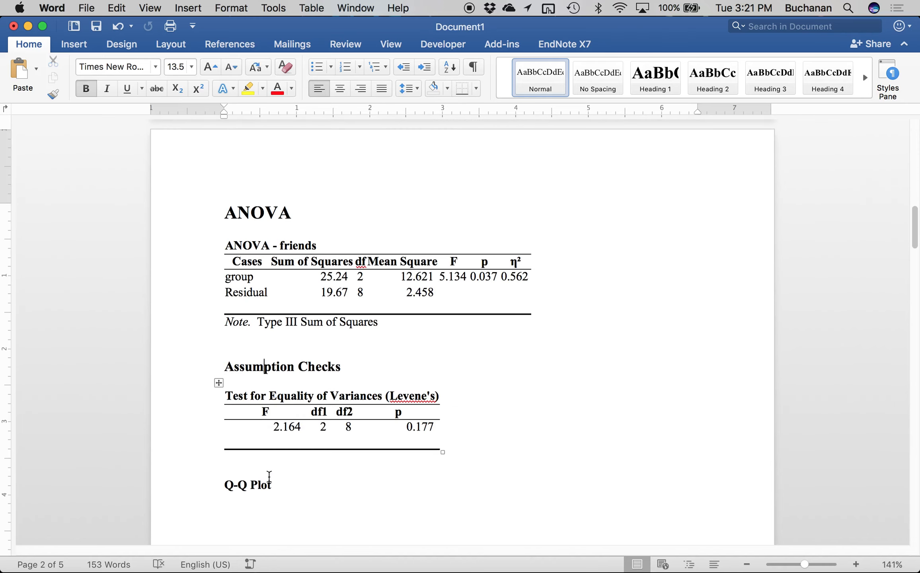
left_click(226, 485)
key("Return")
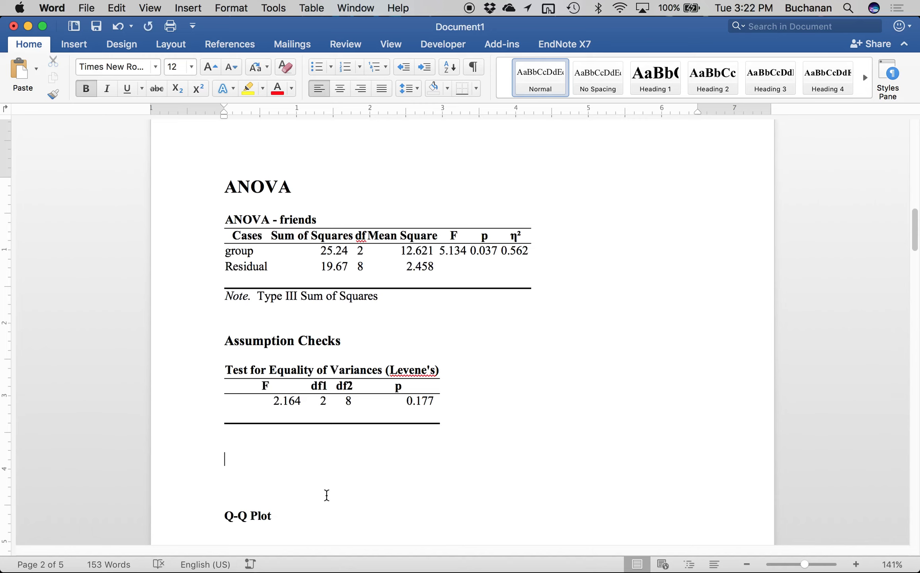
left_click_drag(804, 565, 812, 565)
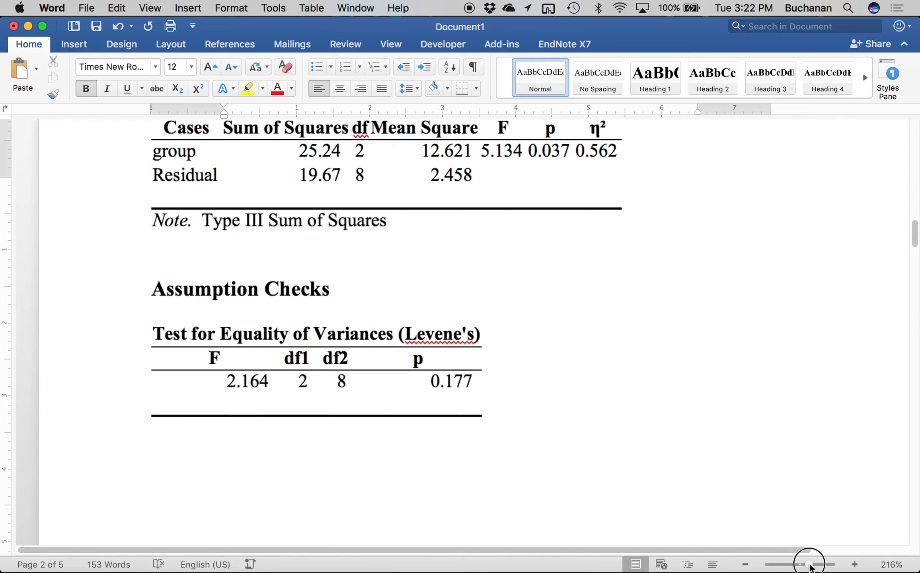
- Write "F(2,8) = 2.16" with an italic F on the empty line below Levene's test table
left_click(215, 468)
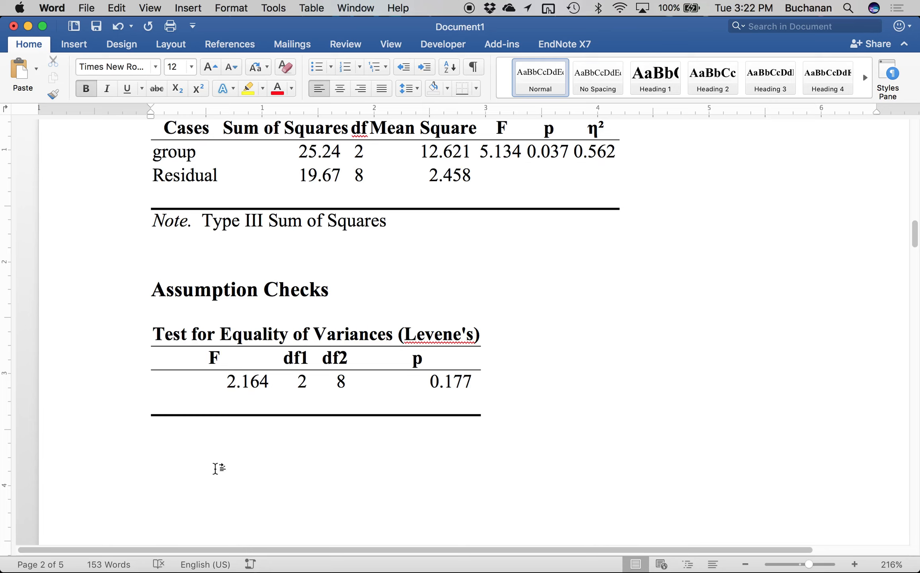
type("iF")
key("BackSpace")
key("BackSpace")
key("super+i")
type("F")
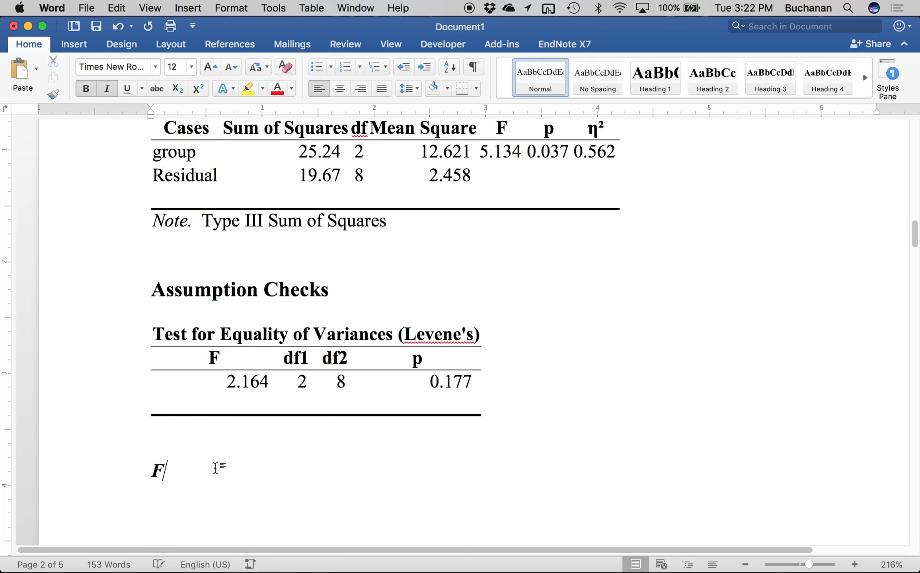
key("super+i")
type("(2,8)")
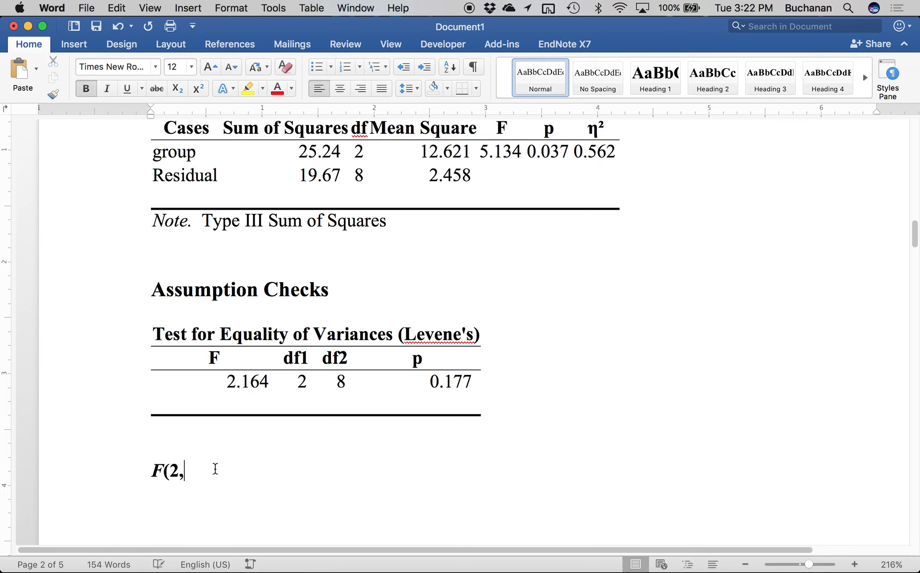
left_click(306, 381)
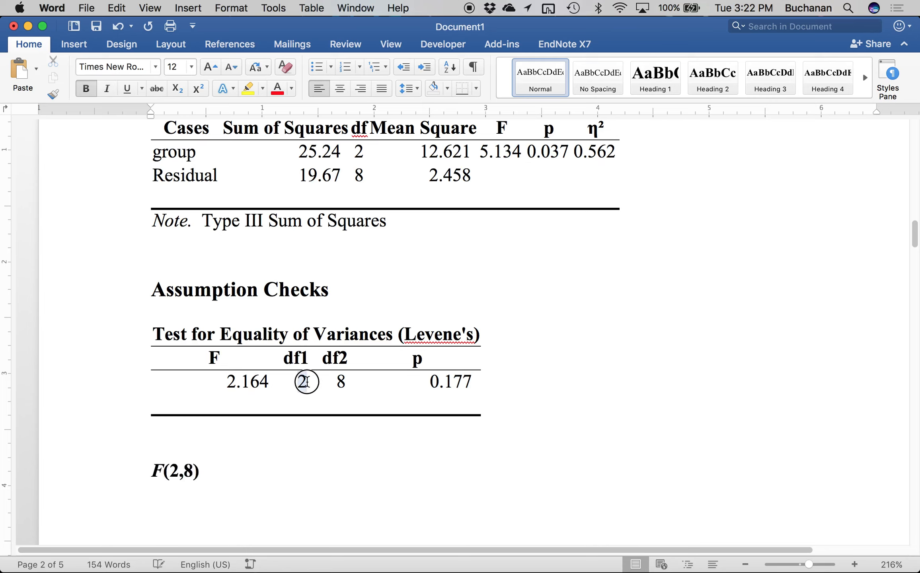
mouse_move(338, 382)
left_mouse_down()
mouse_move(359, 382)
mouse_move(342, 383)
left_mouse_up()
left_click(209, 476)
type("= 2.16")
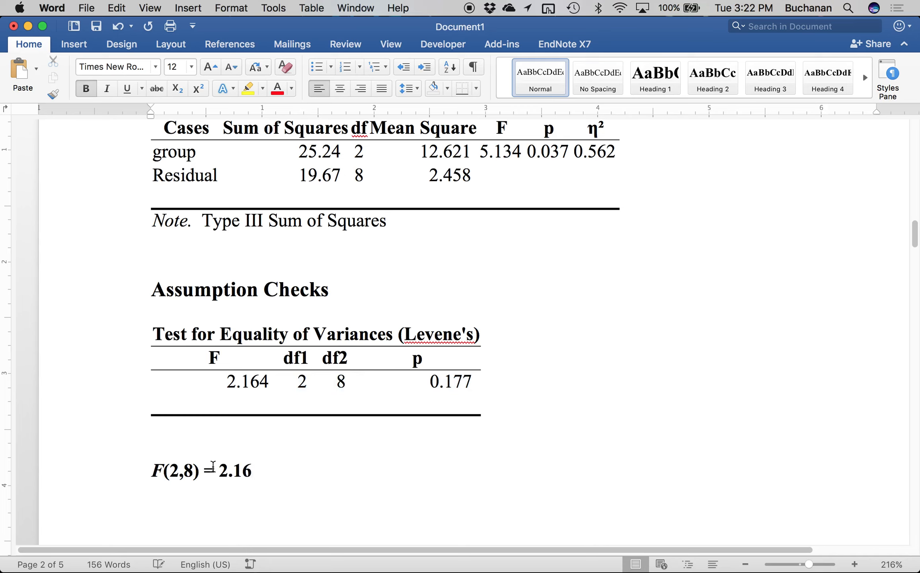
- Add ", p = .18" with an italic p to the Levene's test result
type(",")
key("super+i")
type("p")
key("super+i")
type("= .18")
left_click(287, 471)
left_click(290, 471)
left_click(322, 469)
- Complete the Levene's line with "– non-significant, so homogeneity was met." and compare its statistics with the table row
type("- notn")
key("BackSpace")
key("BackSpace")
type("n-s")
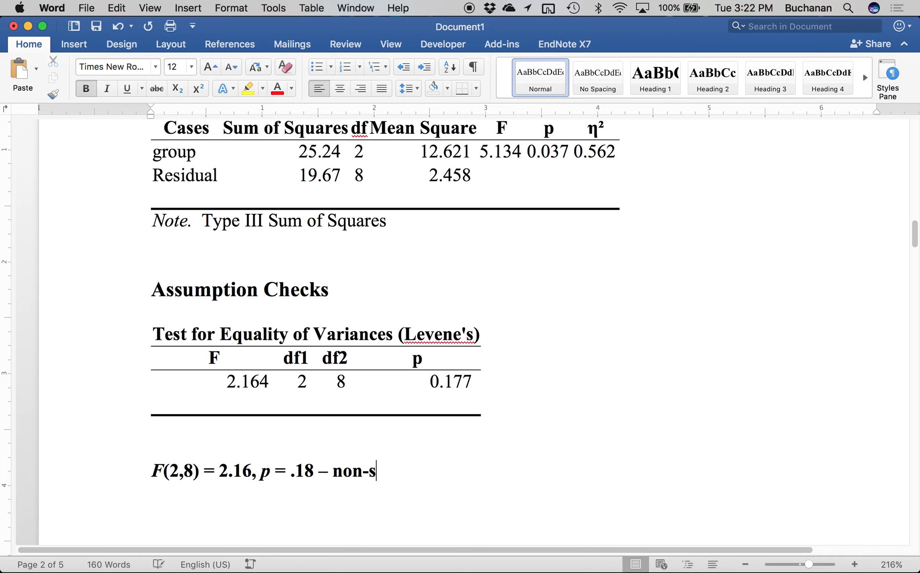
type("ignificant, so homogeneity was m")
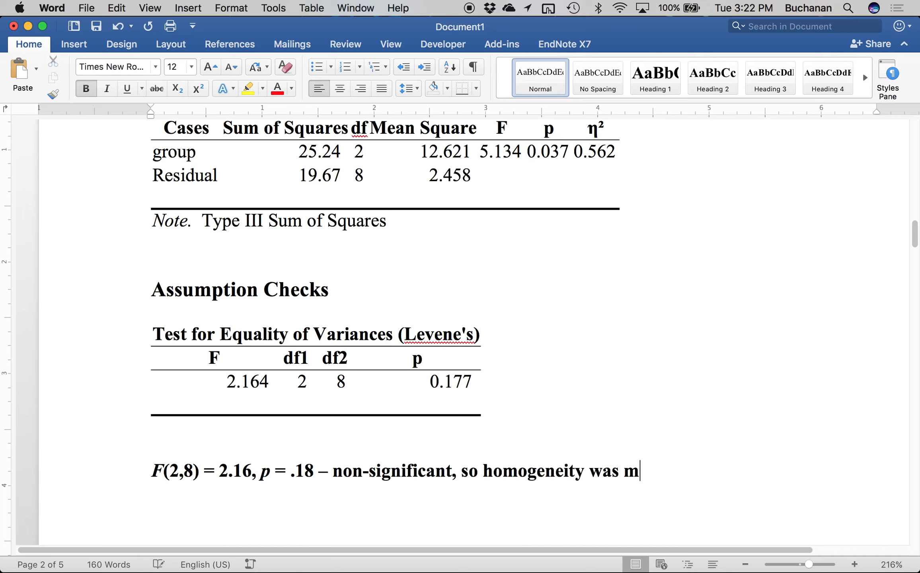
type("et.")
left_click_drag(152, 472, 307, 482)
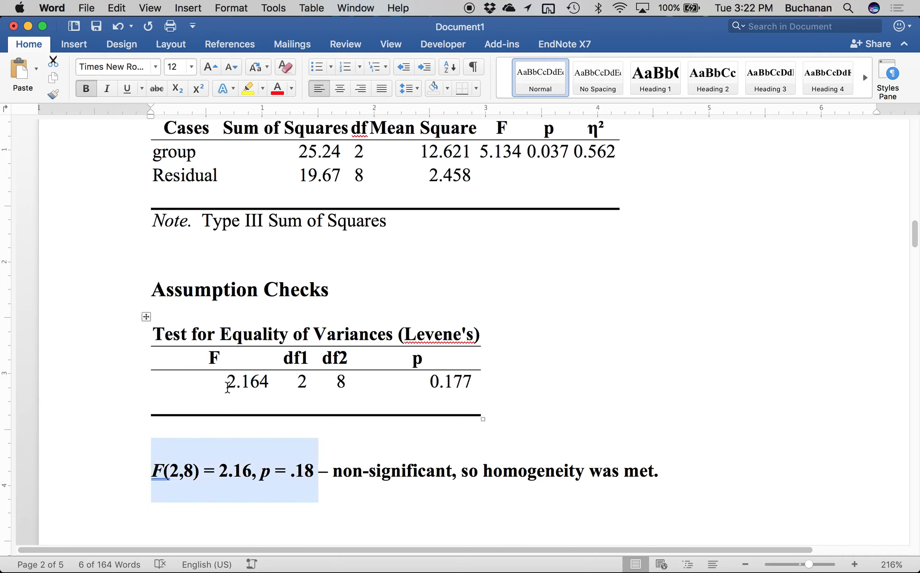
left_click_drag(228, 384, 434, 383)
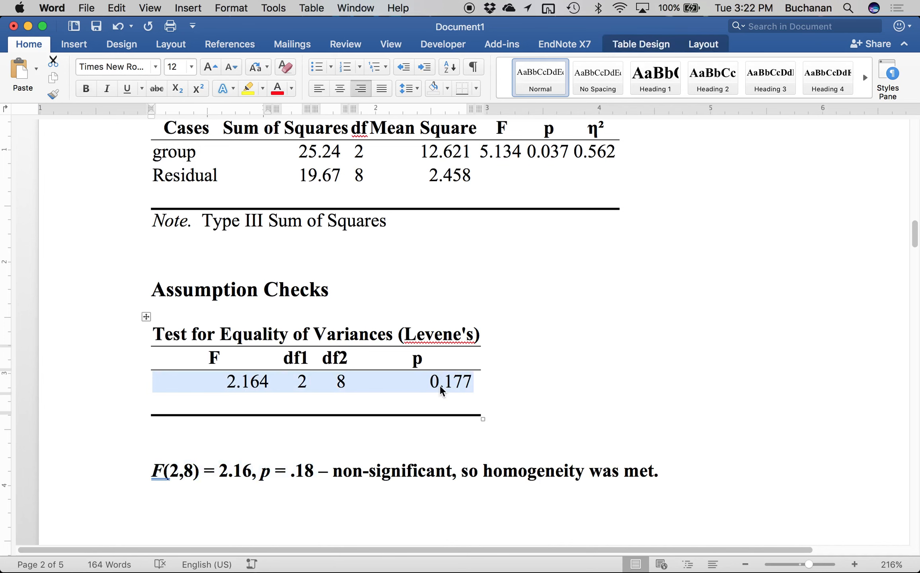
- On a new line below the ANOVA table's note, write "F(2,8) =" with an italic F
scroll(439, 384, "up", 5)
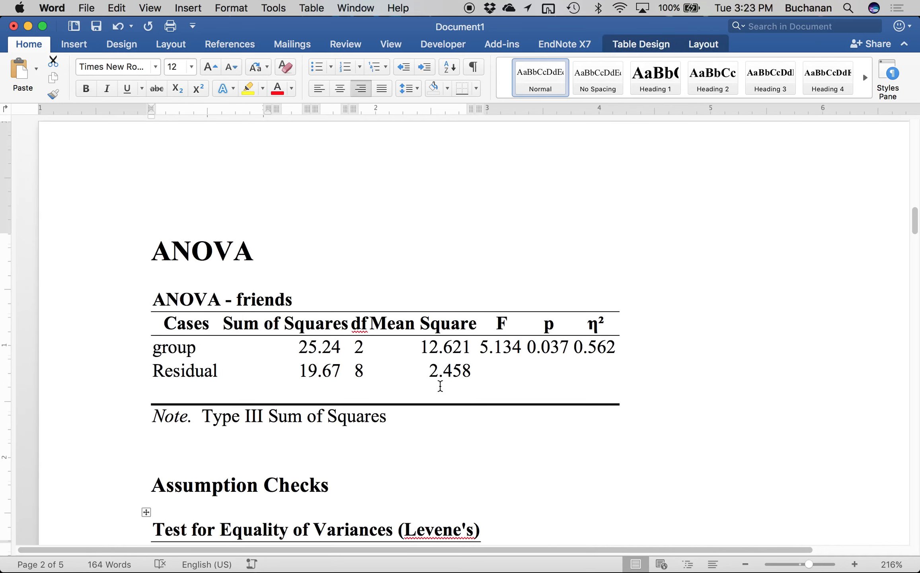
left_click(192, 407)
key("Return")
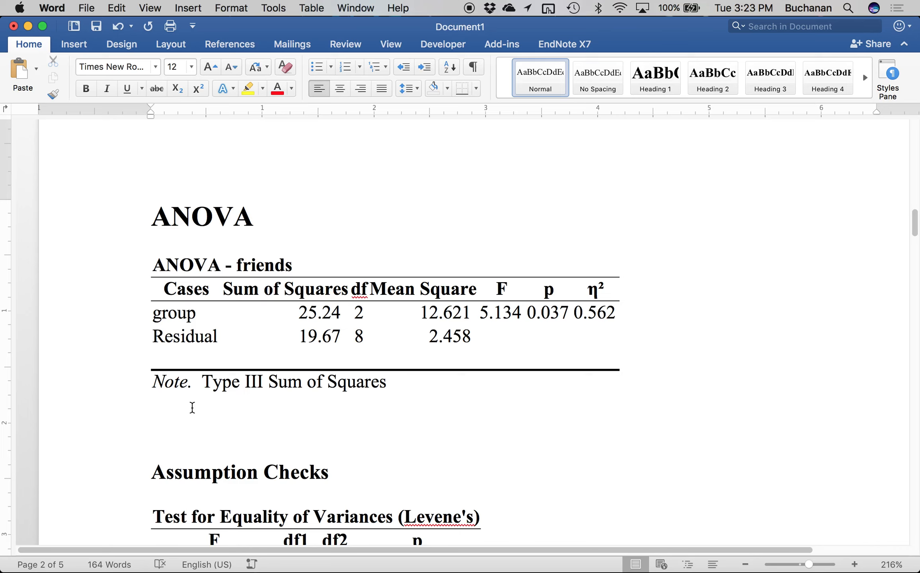
key("super+i")
type("F")
key("super+i")
type("(")
left_click_drag(358, 311, 357, 347)
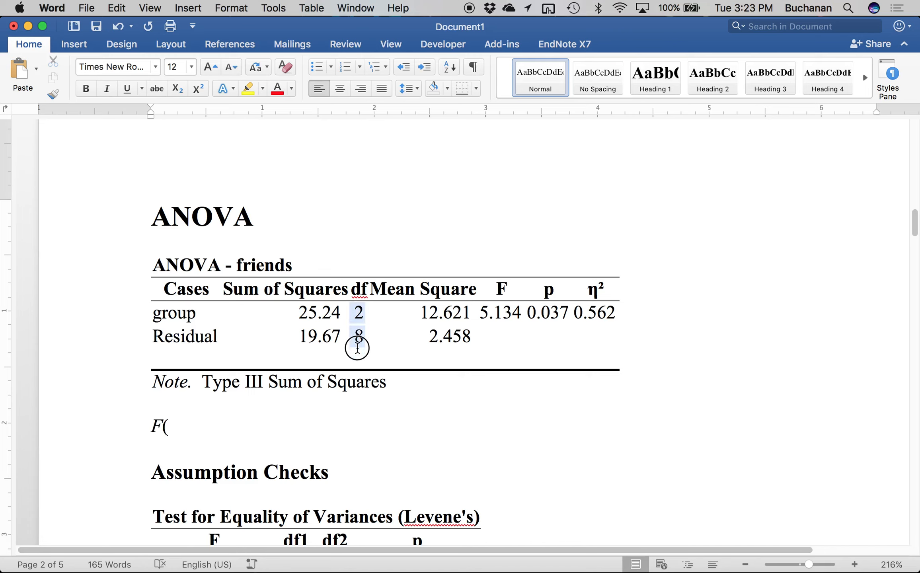
left_click(200, 432)
type("2")
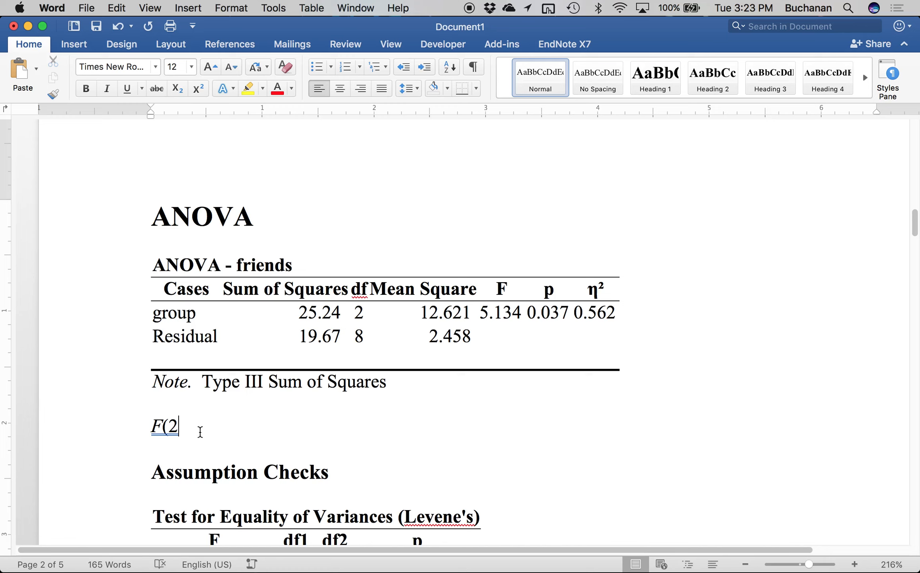
type(",8) =")
- Add the F statistic for group from the ANOVA table, rounded to two decimals, as "5.13,"
left_click_drag(480, 313, 512, 314)
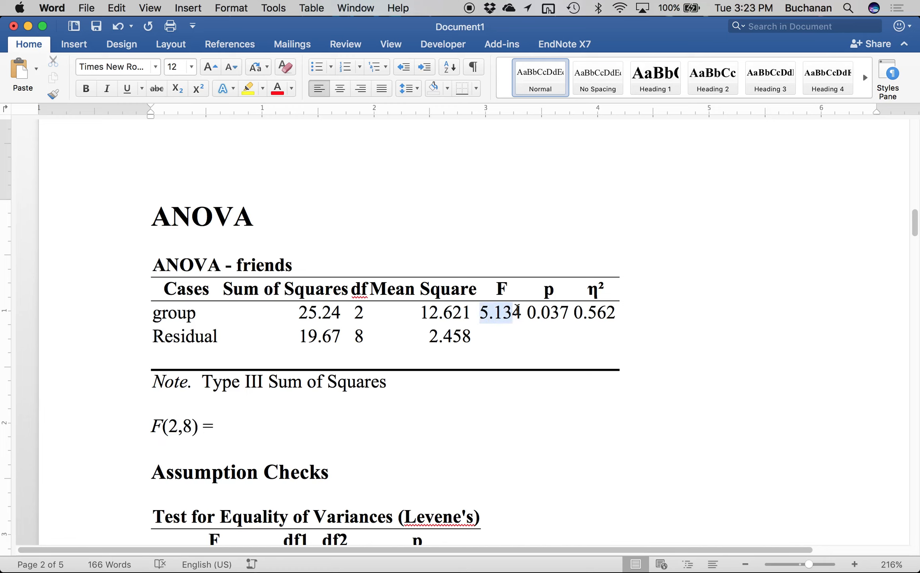
left_click(240, 429)
type("5.12")
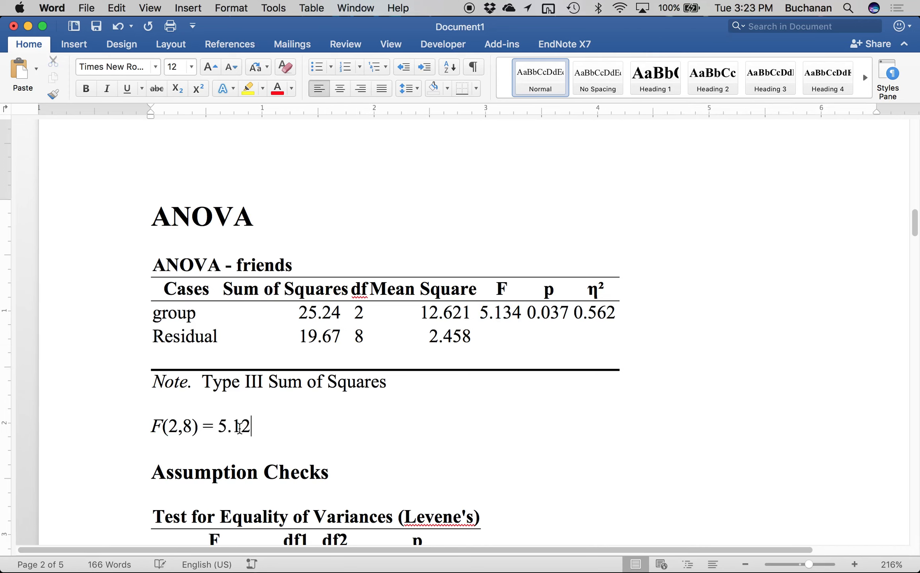
key("BackSpace")
type("3,")
- Add "p = .04," with an italic p to the ANOVA result and check it against the table's p column
key("super+i")
type("p")
key("super+i")
type("= .04")
double_click(547, 313)
left_click(318, 431)
type(",")
- Copy the η² symbol from the ANOVA table header to the end of the result line
double_click(603, 294)
key("super+c")
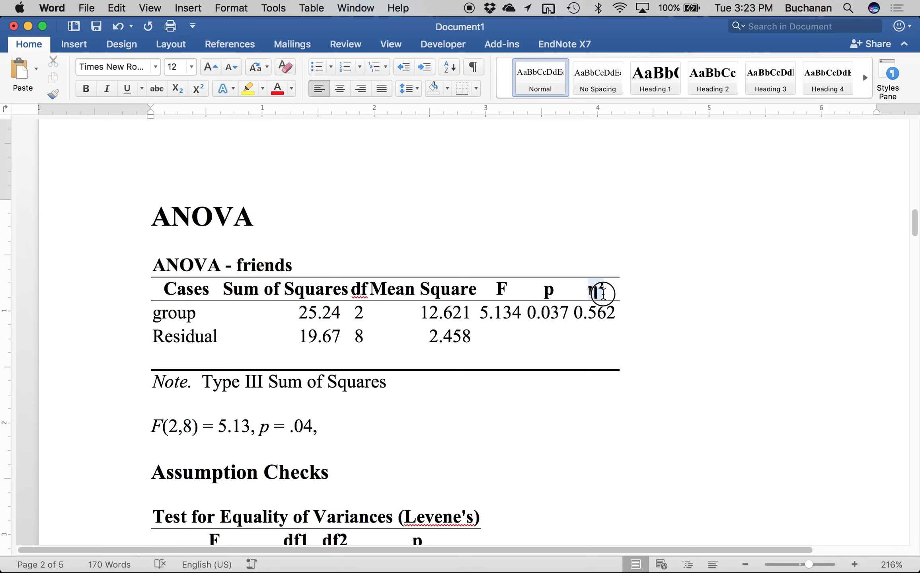
left_click(343, 427)
key("super+v")
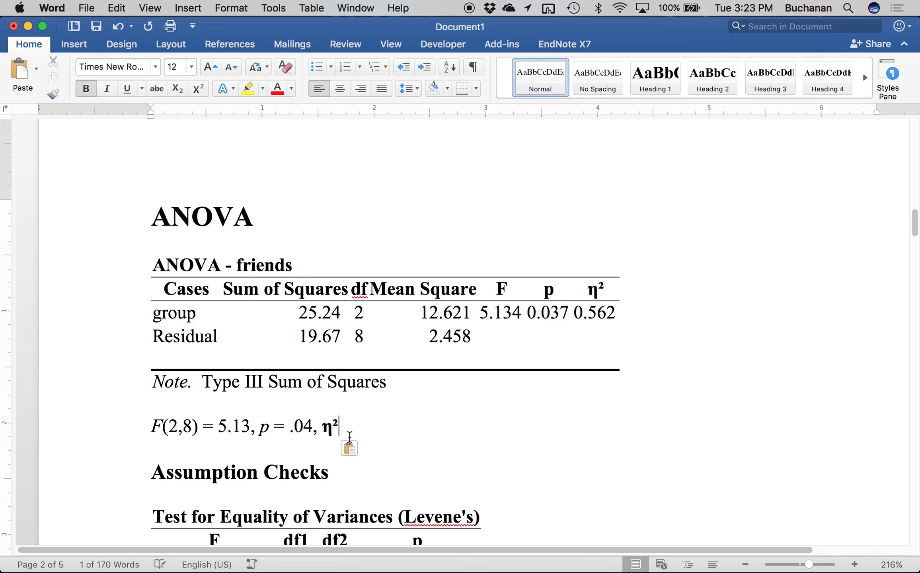
- Remove the bold formatting from the η² symbol in the result line and add "= .56" after it
key("shift+Left")
key("shift+Left")
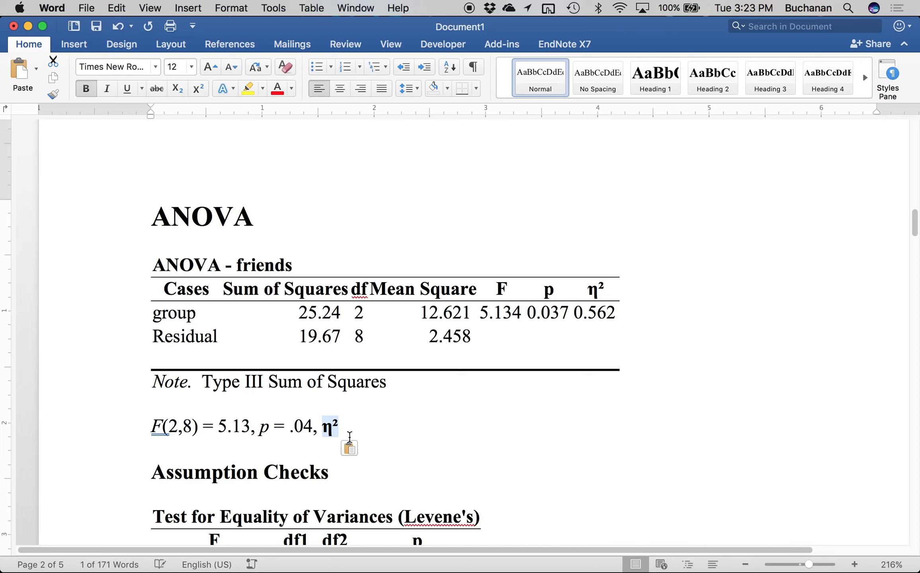
key("super+v")
key("Right")
key("Left")
key("shift+Left")
key("shift+Left")
key("super+b")
key("Right")
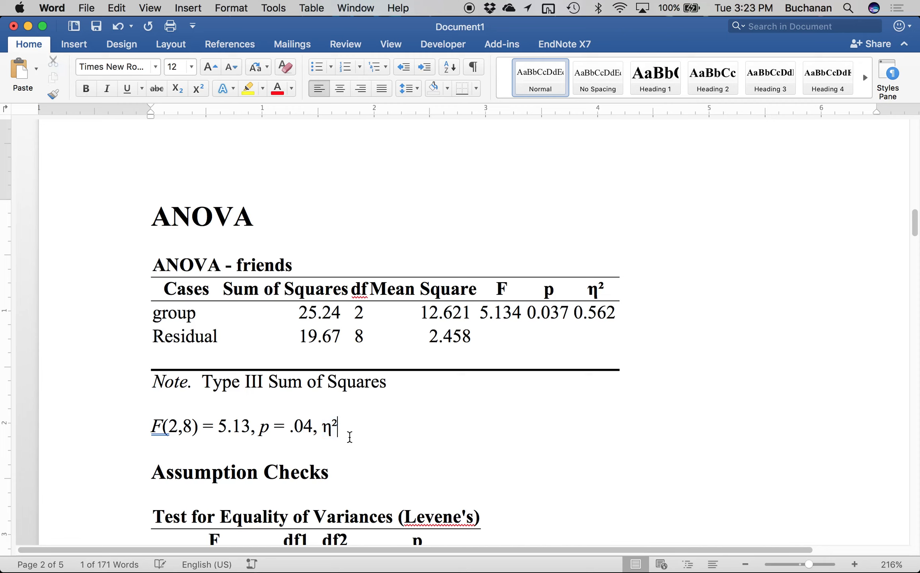
type("= .56")
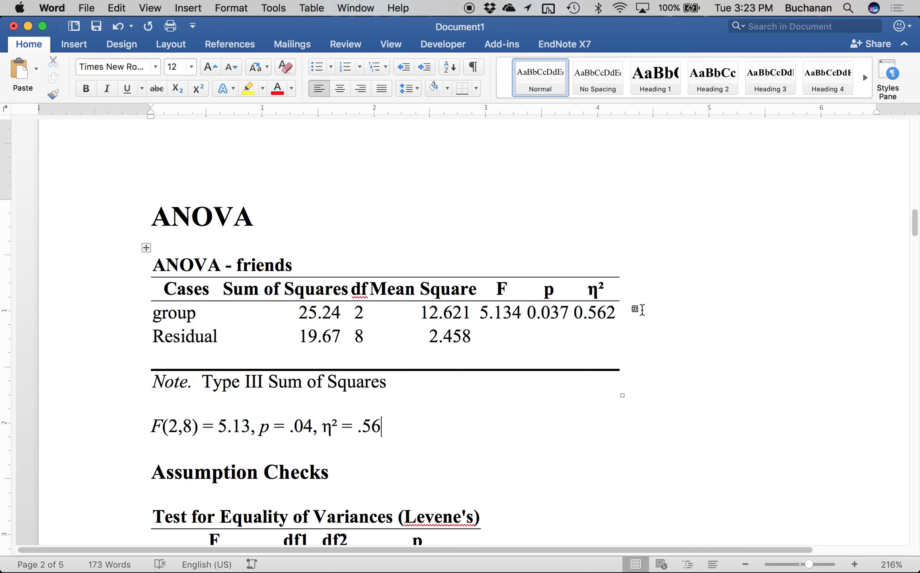
- Review the ANOVA result line and append ", overall ANOVA is significant (omnibus test)" to it
left_click_drag(144, 428, 378, 428)
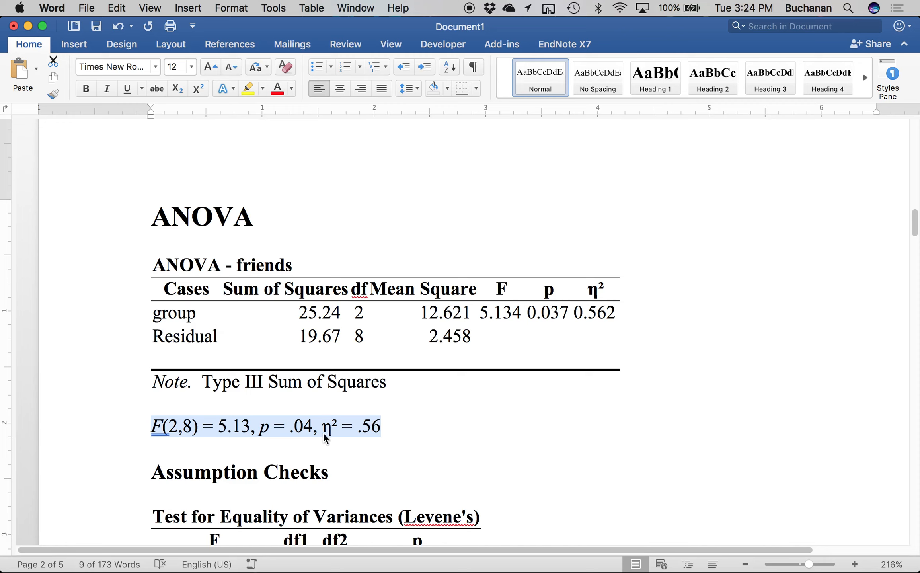
type(", ")
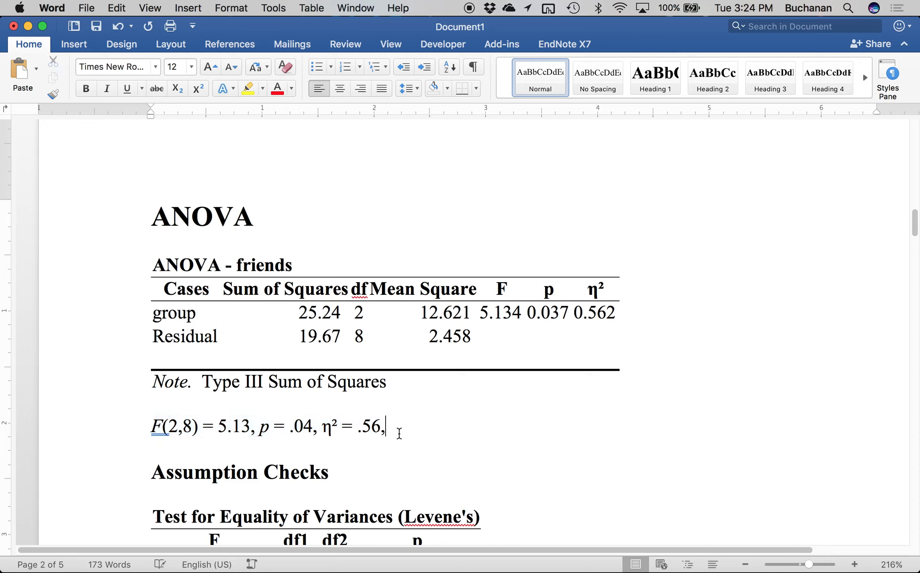
type("overall ANOVA is signi")
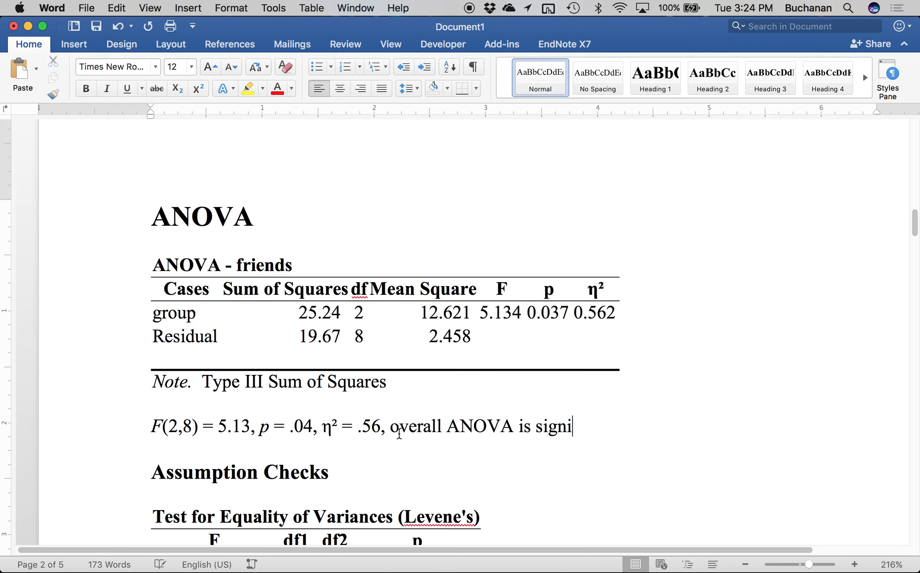
type("ficant (omnibus test")
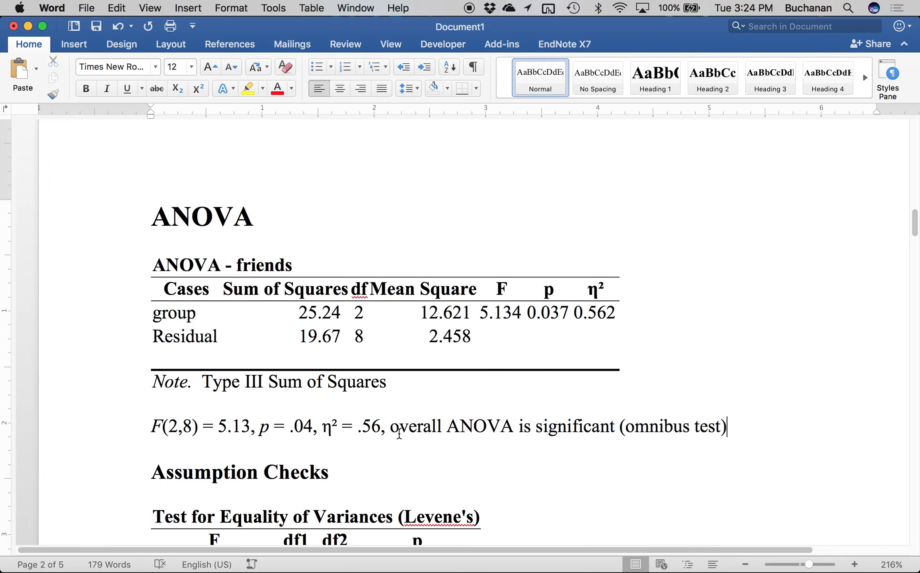
- Go through the output below the ANOVA table, past Levene's test and the Q-Q plot
scroll(399, 433, "down", 20)
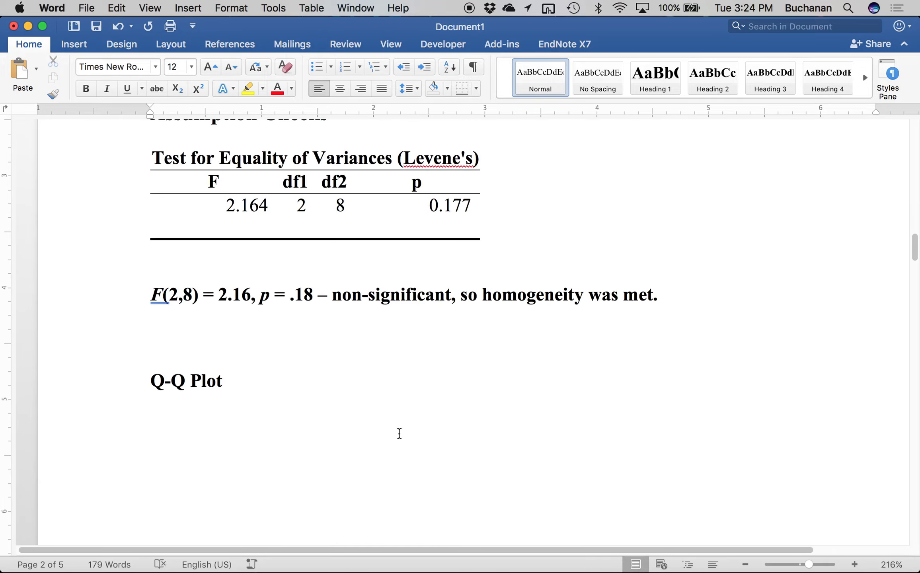
scroll(399, 434, "down", 20)
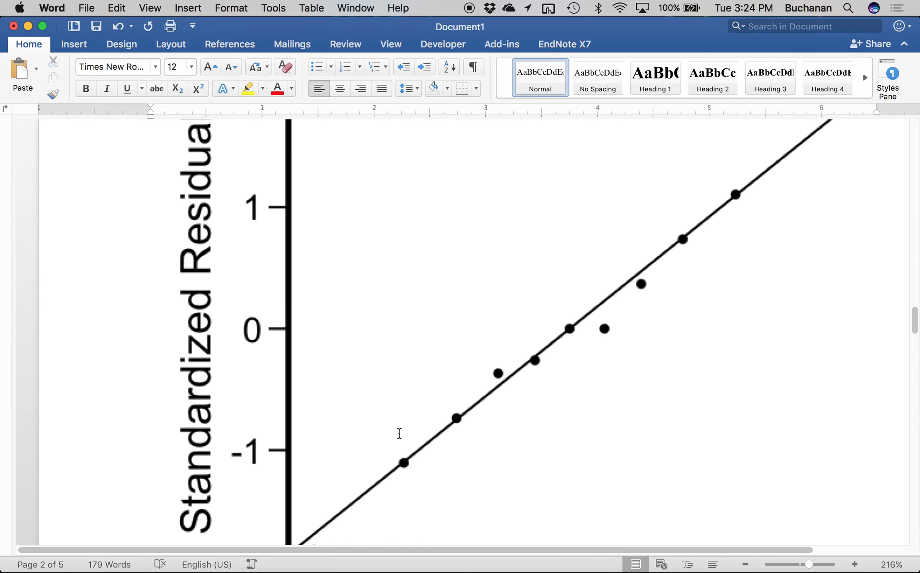
- Add a blank line between the Post Hoc Comparisons table and the Marginal Means heading
scroll(399, 434, "down", 20)
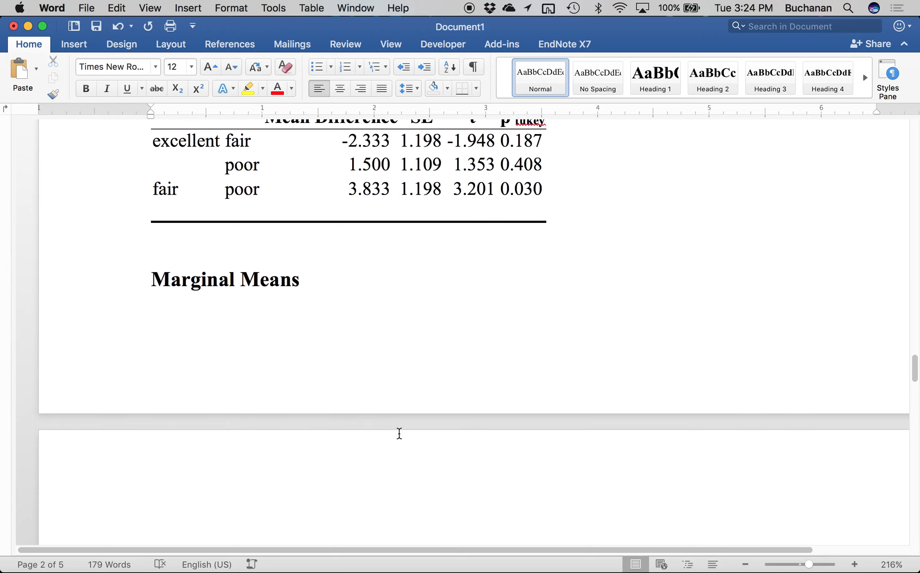
scroll(399, 434, "up", 4)
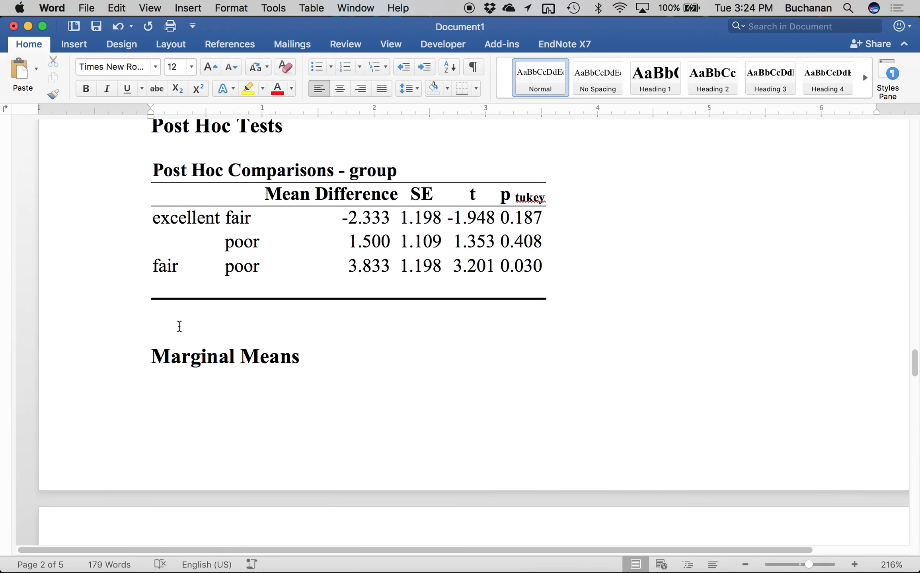
left_click(179, 326)
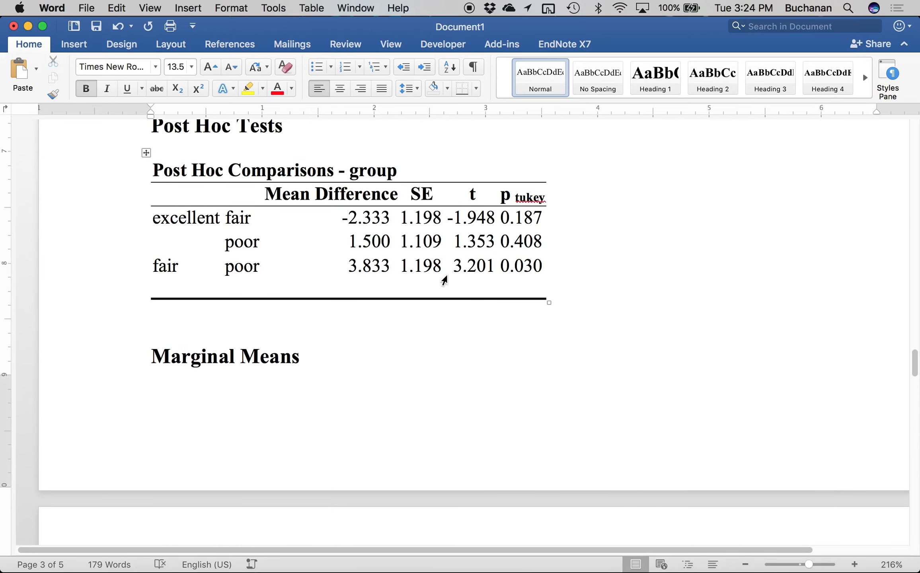
scroll(273, 368, "down", 8)
scroll(271, 362, "down", 15)
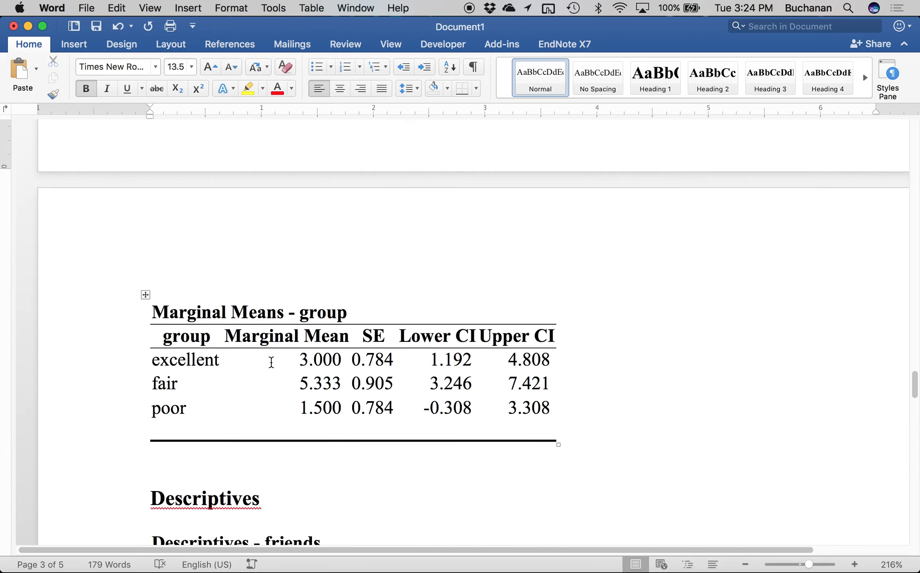
scroll(275, 366, "up", 3)
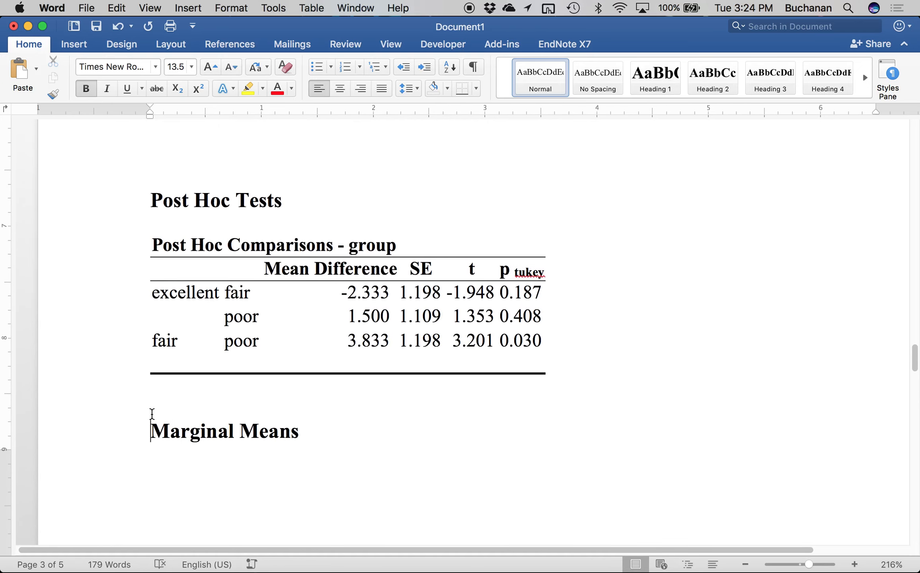
key("Up")
key("Return")
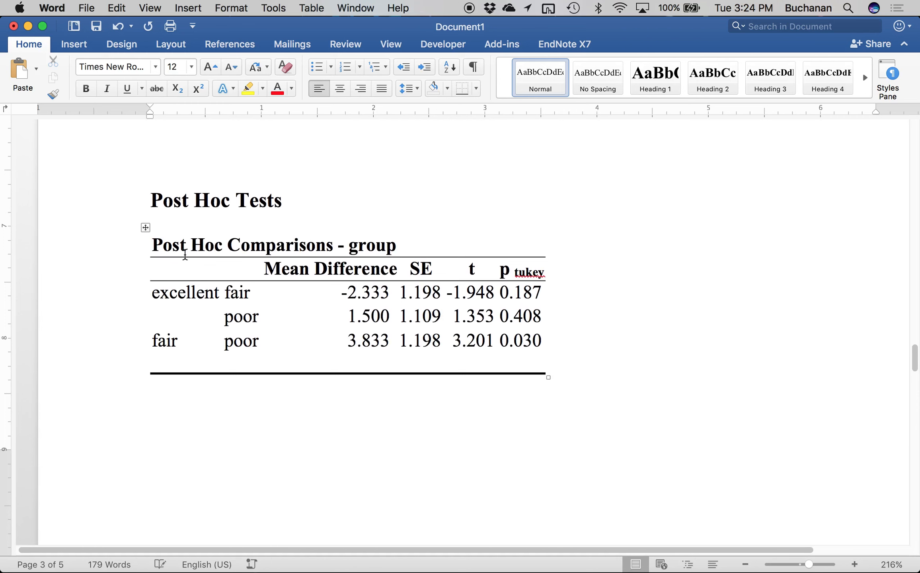
- Insert a page break directly before the Post Hoc Tests heading
scroll(185, 255, "up", 2)
left_click(153, 280)
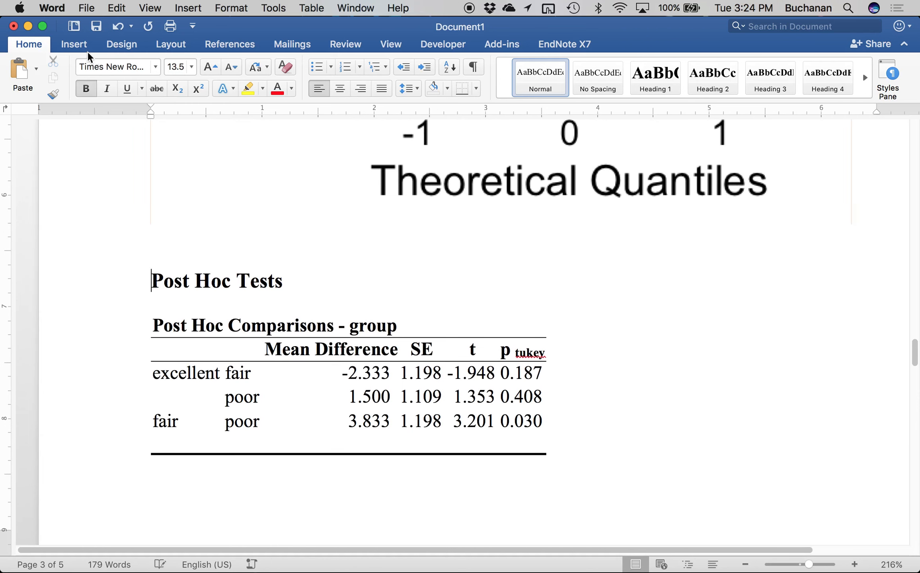
left_click(71, 46)
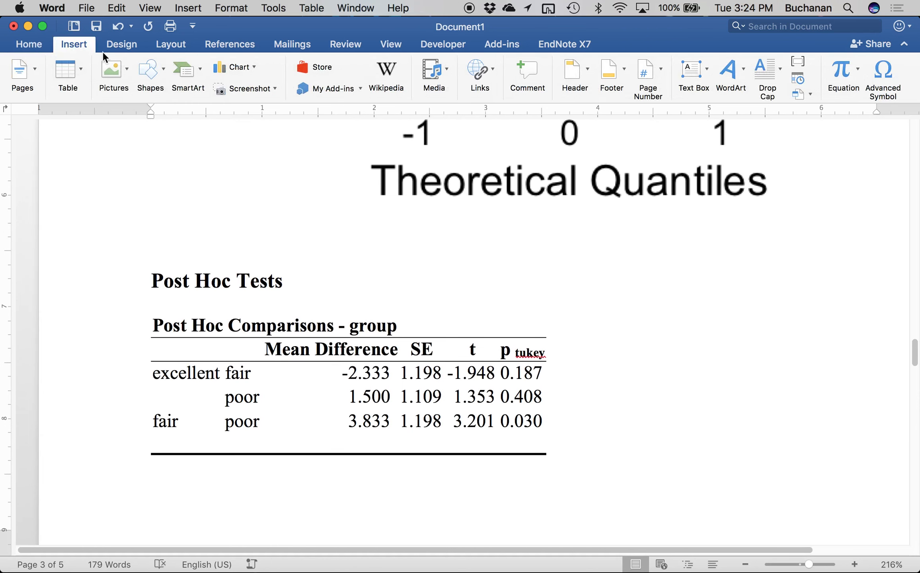
left_click(22, 73)
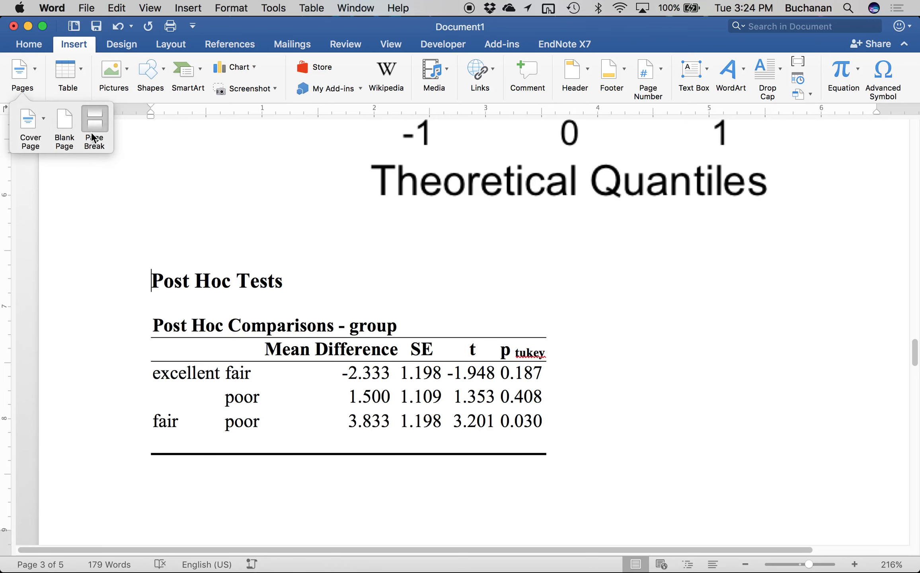
left_click(94, 131)
- Insert a 4 x 4 table in the blank space between the Post Hoc Comparisons table and the Marginal Means heading
scroll(255, 306, "down", 4)
left_click(161, 320)
scroll(165, 351, "up", 1)
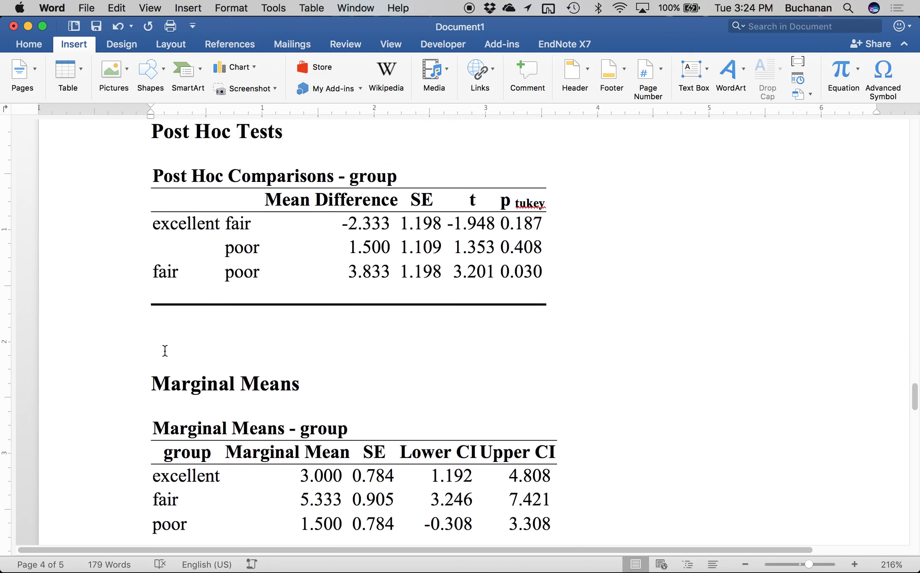
left_click(78, 88)
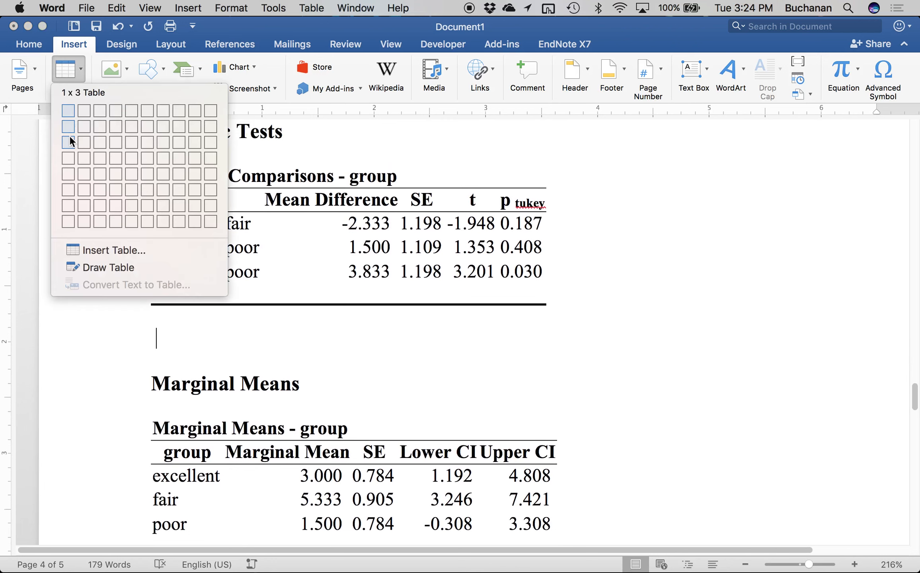
left_click(120, 160)
- Enter "Group 1" as the first column's header and "Excellent" in the cell below it
type("Gr")
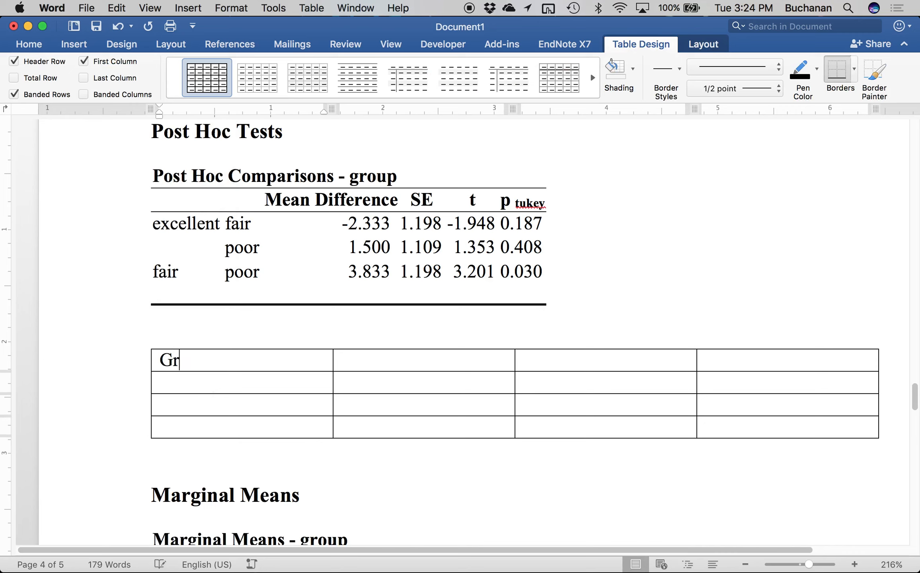
type("oup 1Excellent")
key("Return")
- Add the lines "M = 3.00" and "SD = 0.82" under Excellent, taking the values from the output tables
scroll(224, 374, "down", 3)
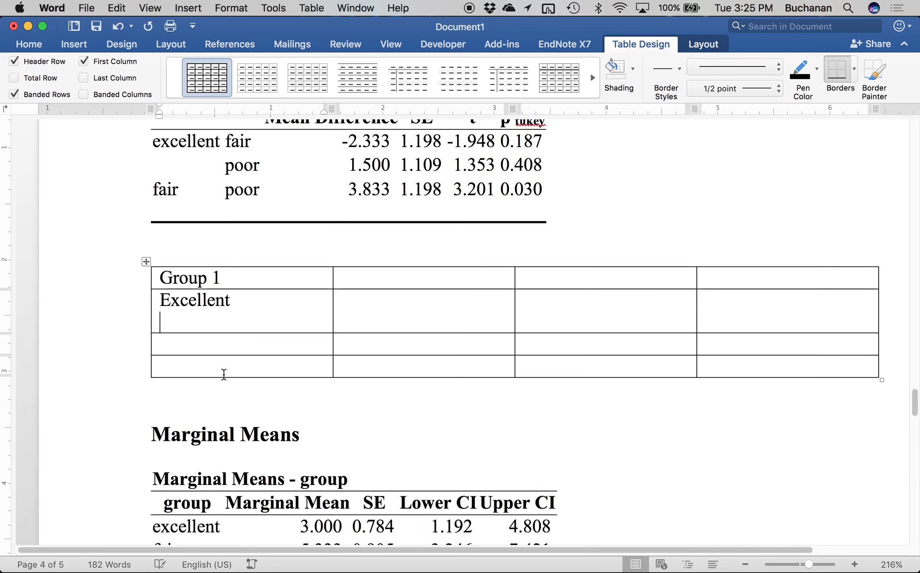
type("M = ")
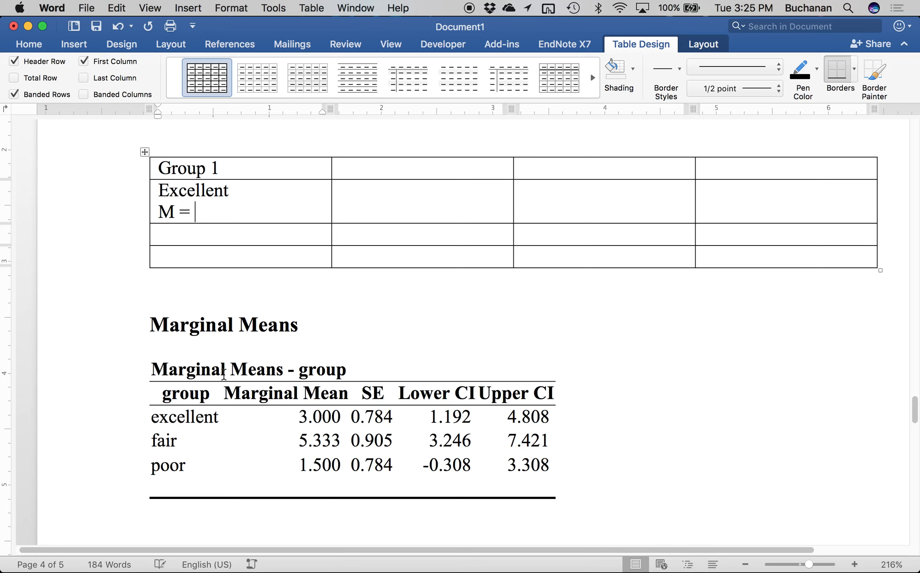
type("3.00")
key("Return")
type("SD =")
scroll(262, 422, "down", 10)
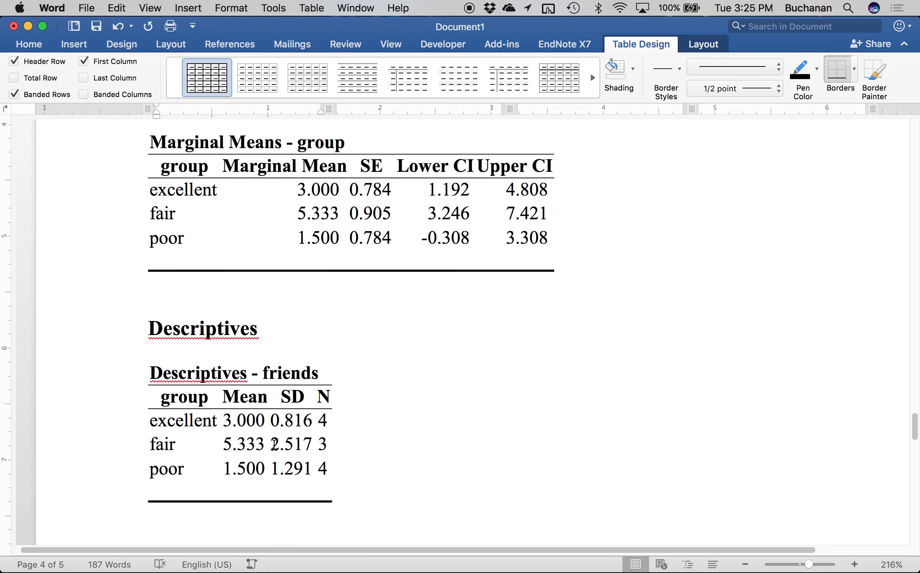
type(".82")
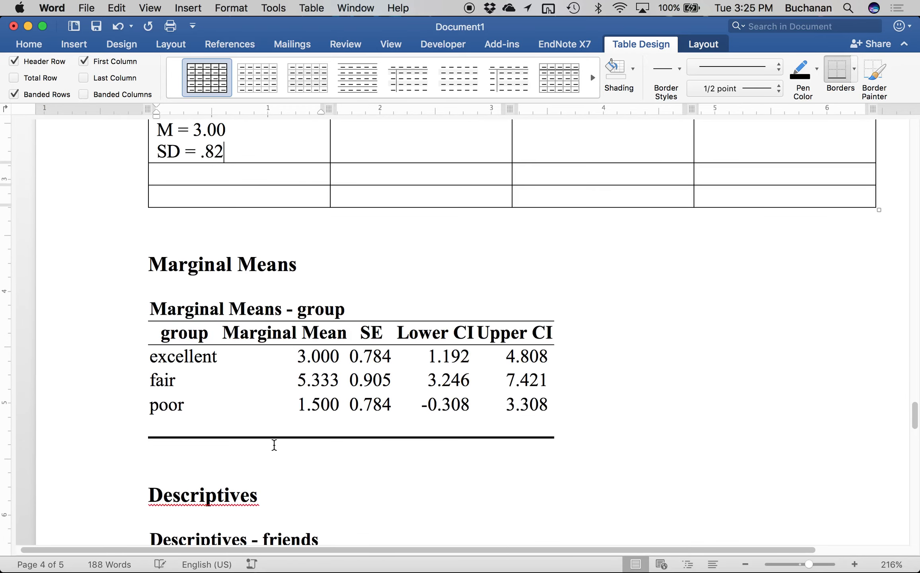
key("Return")
left_click(201, 153)
type("0")
- Add the line "N = 4" to the Excellent cell, checking the group size in the Descriptives - friends table
left_click(178, 173)
type("N =")
scroll(182, 167, "down", 5)
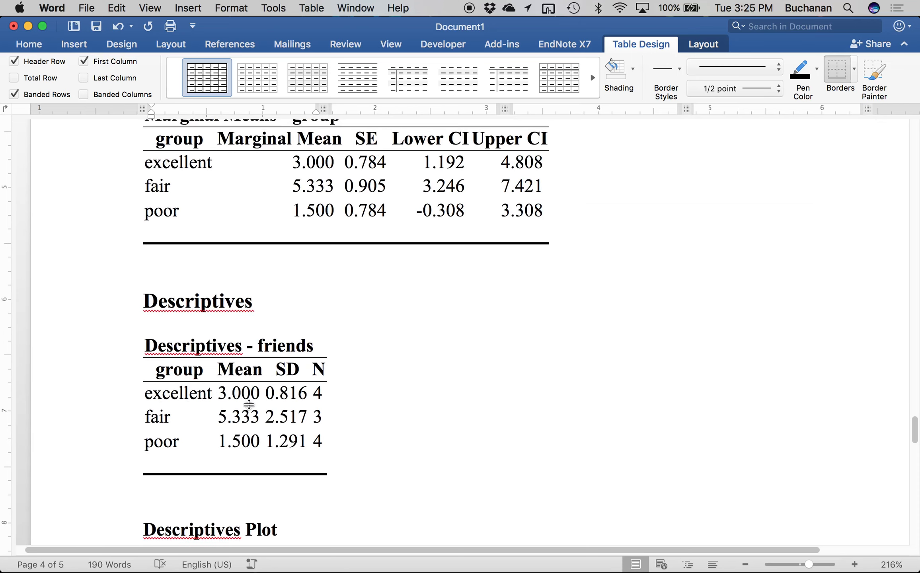
left_click_drag(149, 336, 335, 469)
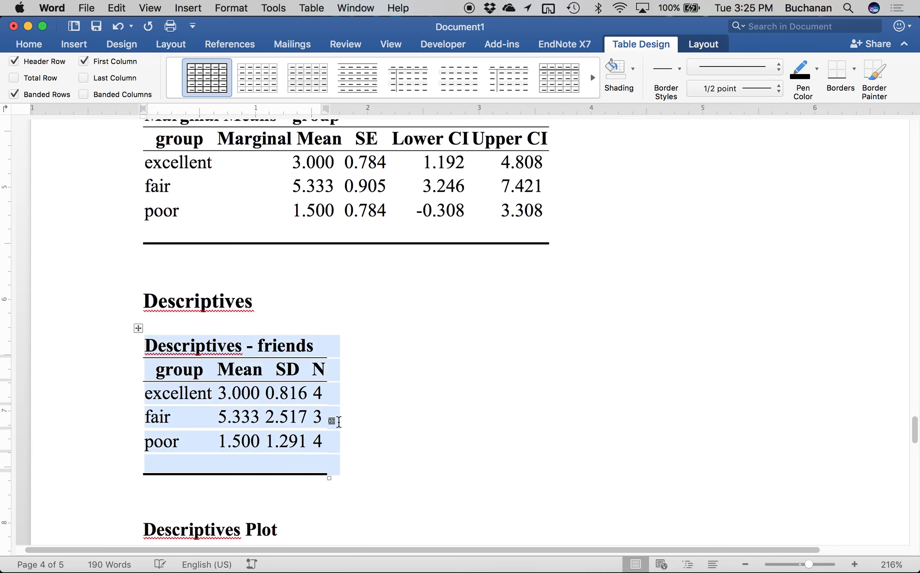
scroll(328, 375, "up", 5)
scroll(246, 351, "down", 5)
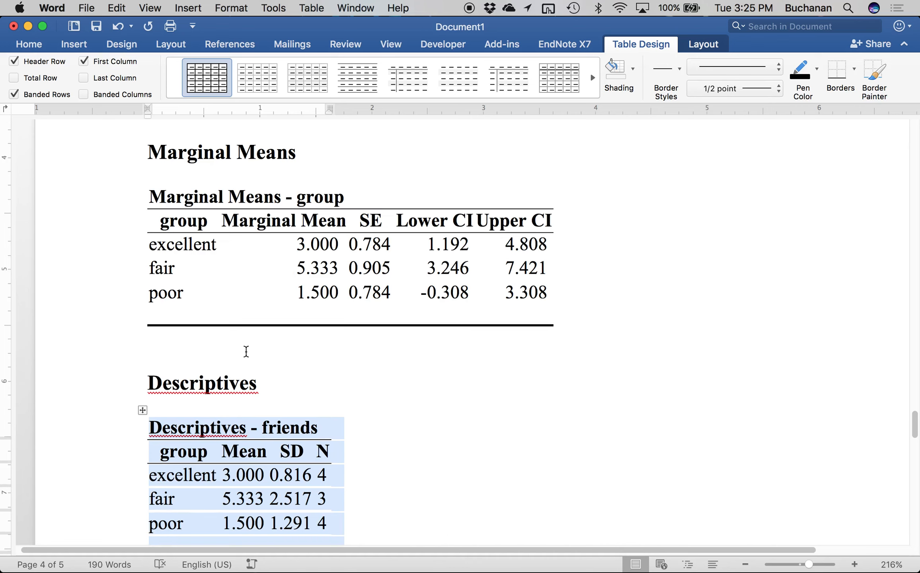
scroll(246, 351, "up", 8)
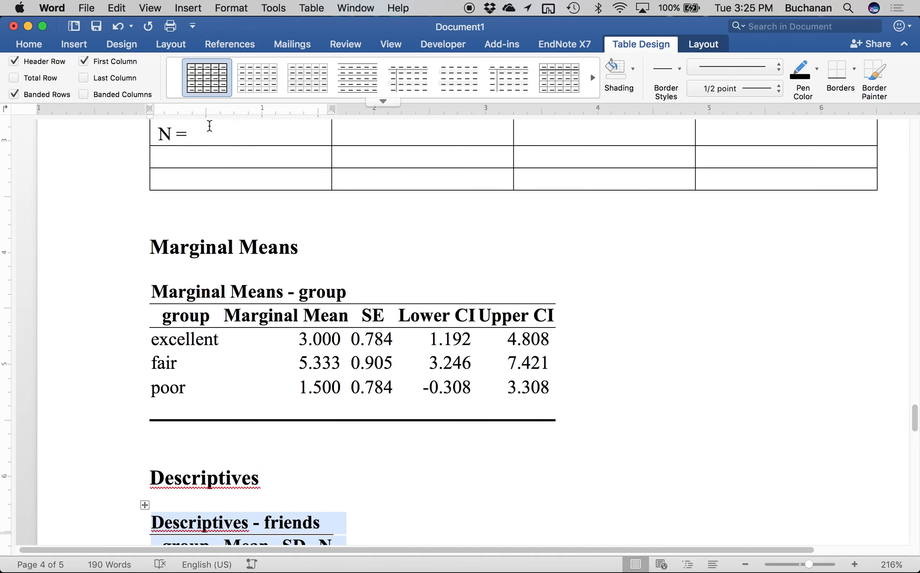
left_click(262, 134)
scroll(222, 133, "up", 5)
type("4")
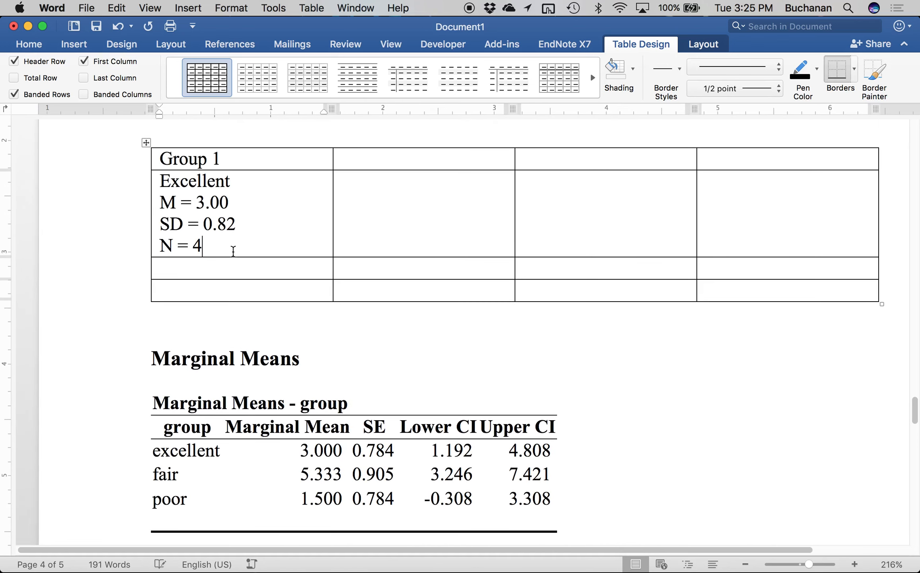
- Copy the Excellent text block with its M, SD and N lines into the cell directly below
left_click_drag(232, 249, 157, 181)
scroll(247, 221, "up", 6)
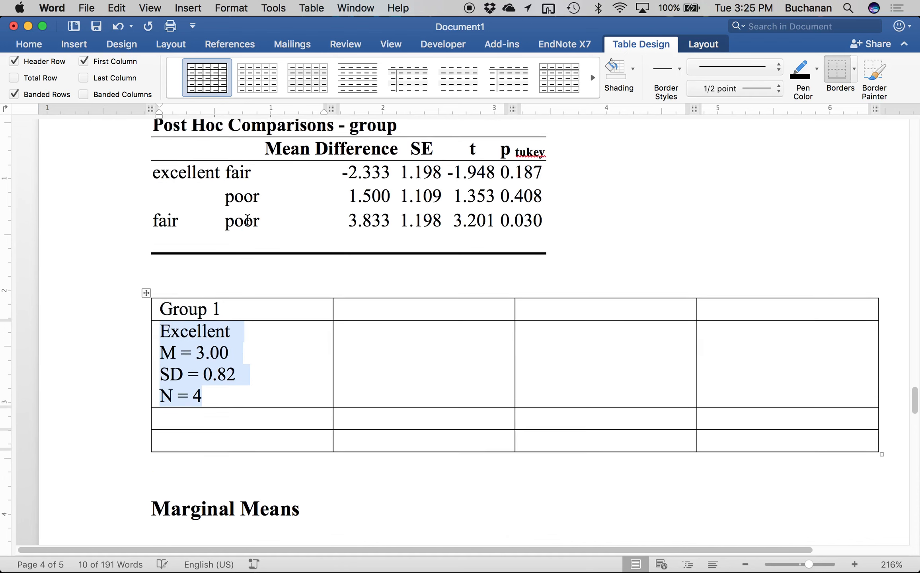
key("super+c")
left_click(202, 418)
key("super+v")
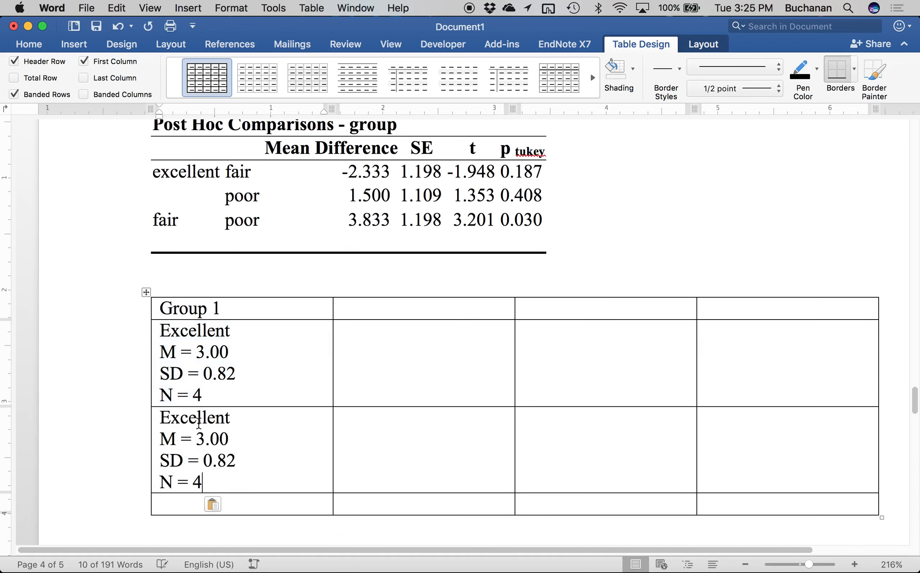
- Enter "Group 2" as the second column's header in the new table
scroll(198, 425, "down", 2)
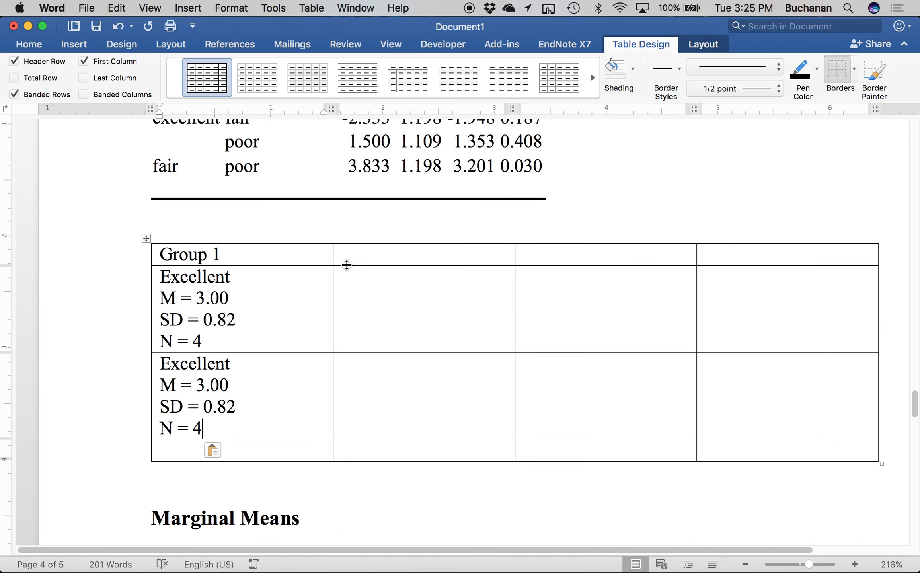
left_click(360, 255)
type("Goup")
key("BackSpace")
key("BackSpace")
key("BackSpace")
type("roup 2")
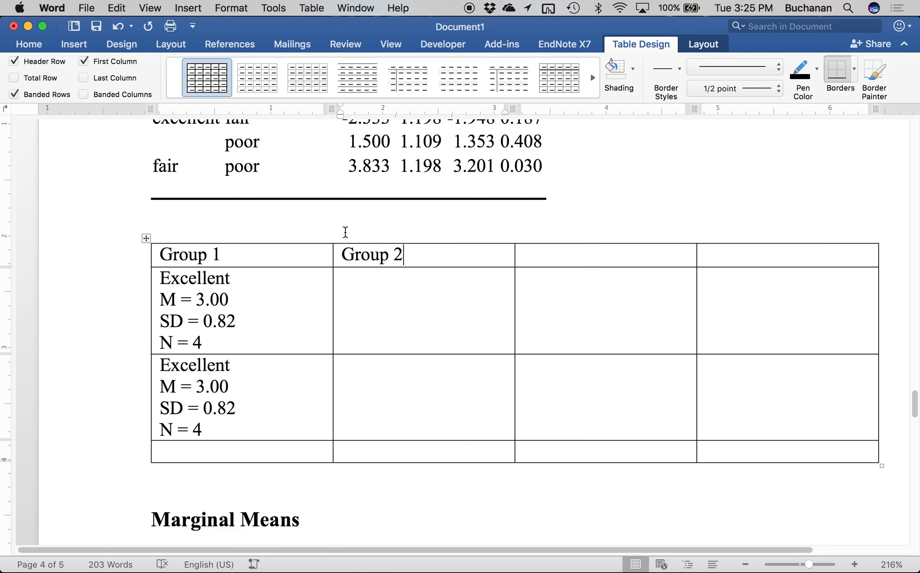
- Save the document as "bn anova output" in the Downloads folder
key("super+s")
type("n anova output")
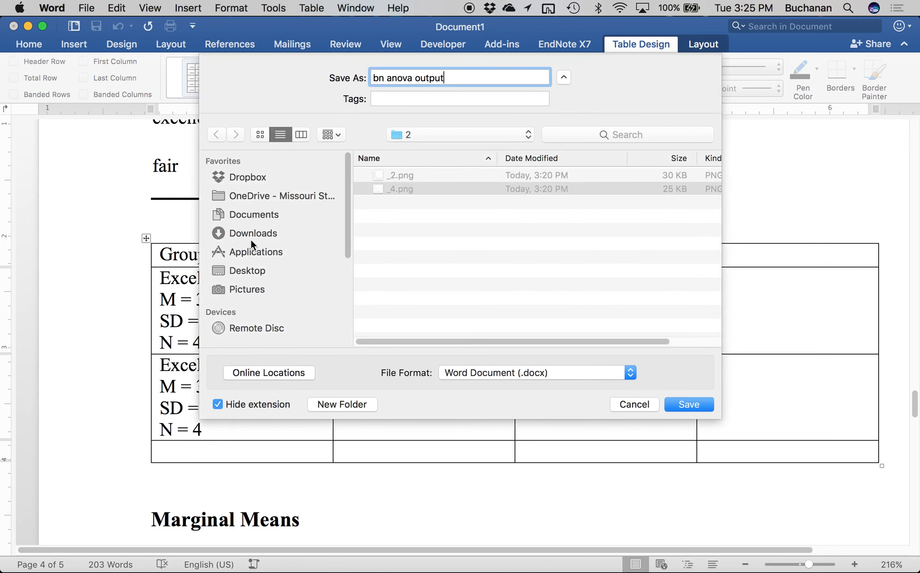
left_click(251, 239)
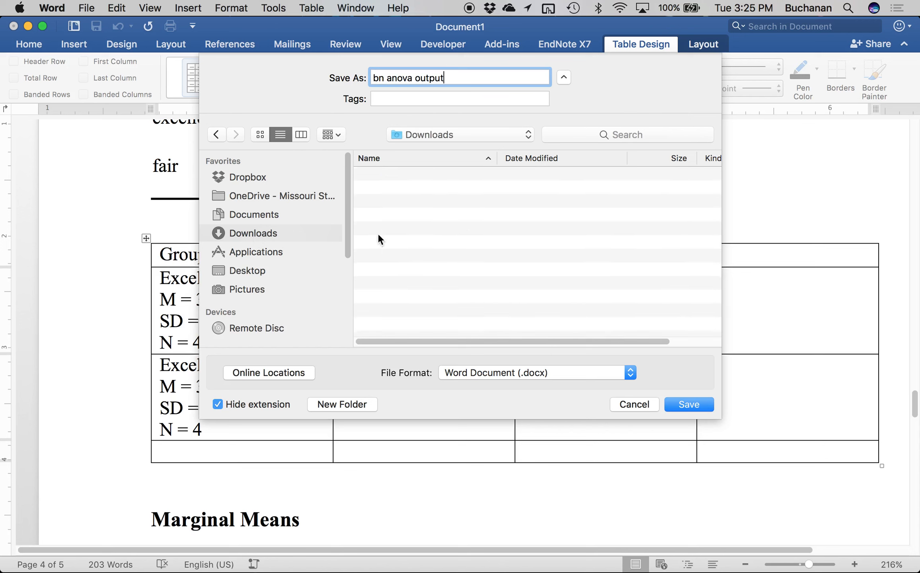
left_click(688, 404)
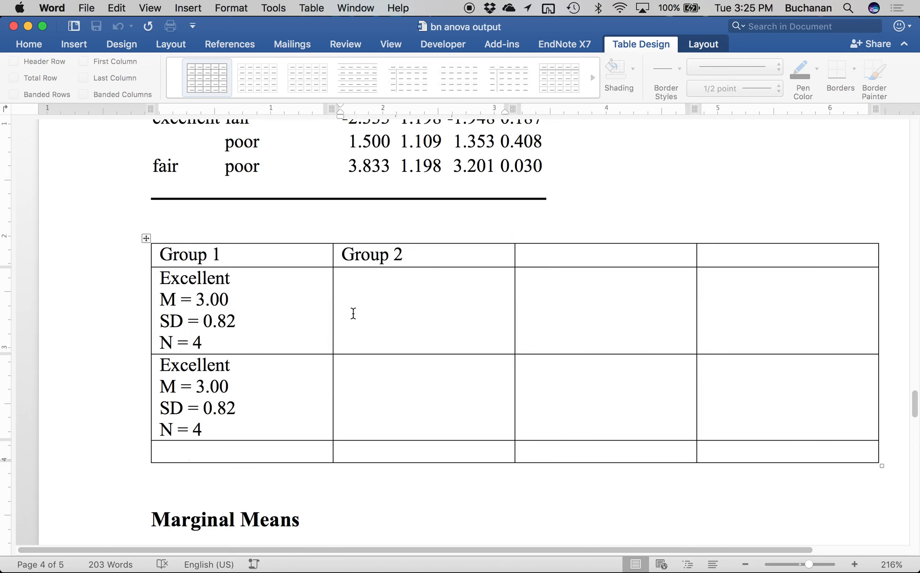
- Enter "Fair" in the cell below the Group 2 header and start a new line
left_click(375, 300)
scroll(375, 300, "up", 2)
type("Fair")
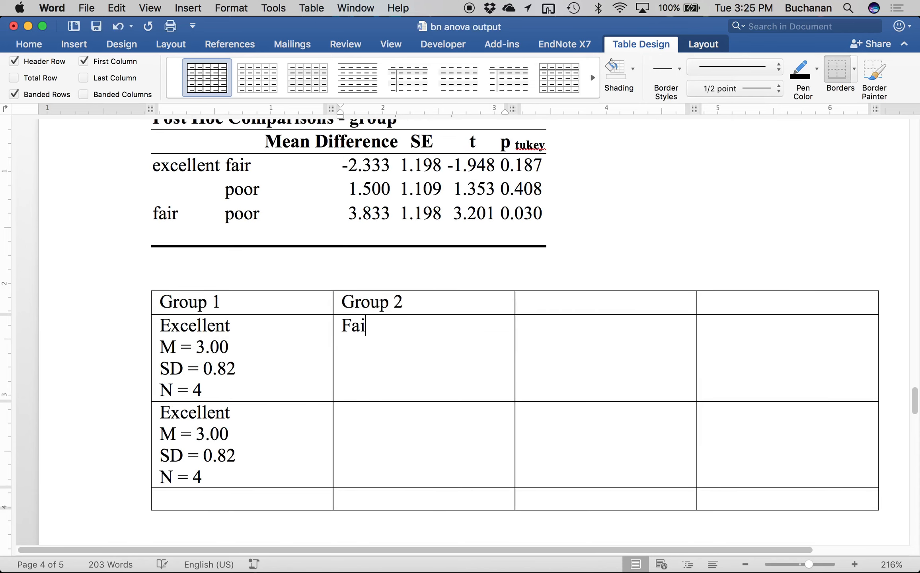
key("Return")
- Add "M = 5.33" under Fair, looking up the group's mean in the Descriptives - friends table
type("M =")
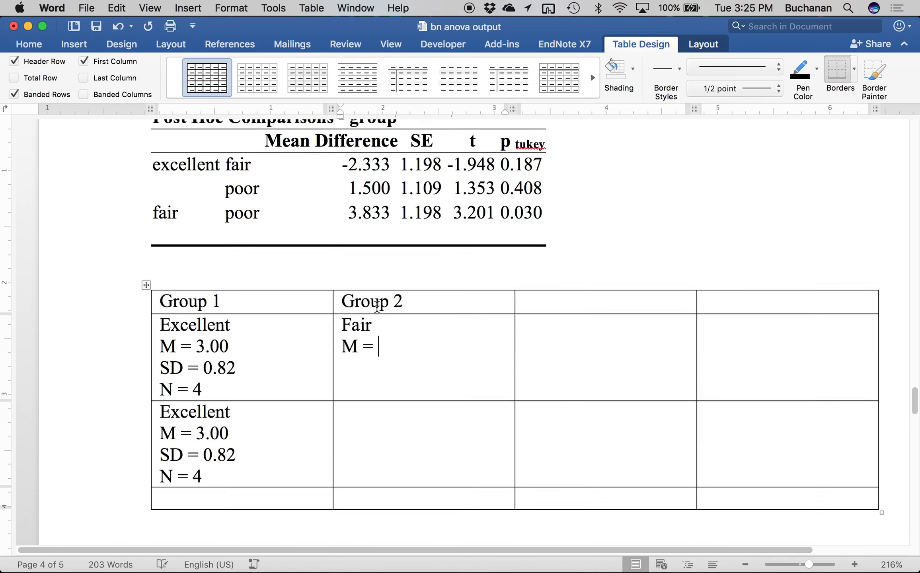
scroll(377, 302, "down", 15)
scroll(376, 307, "down", 1)
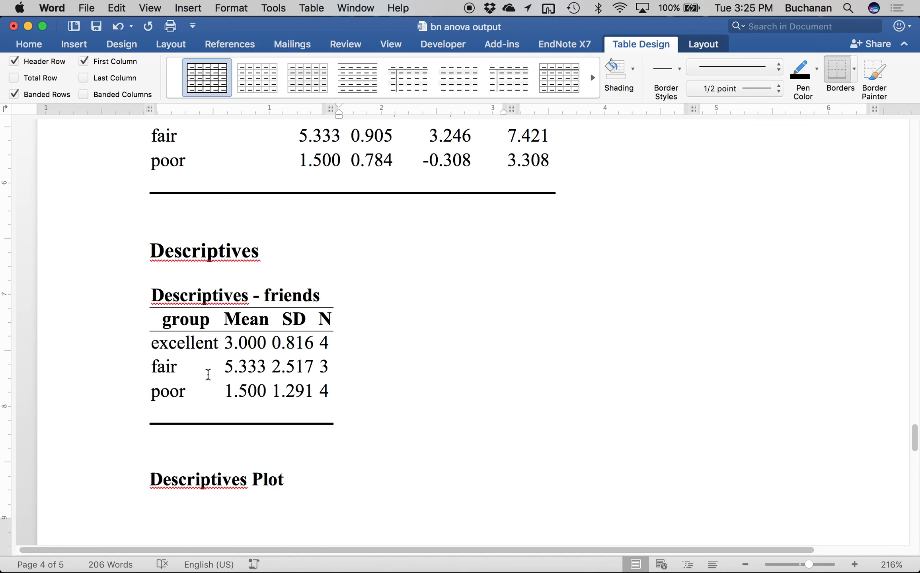
left_click_drag(283, 360, 314, 362)
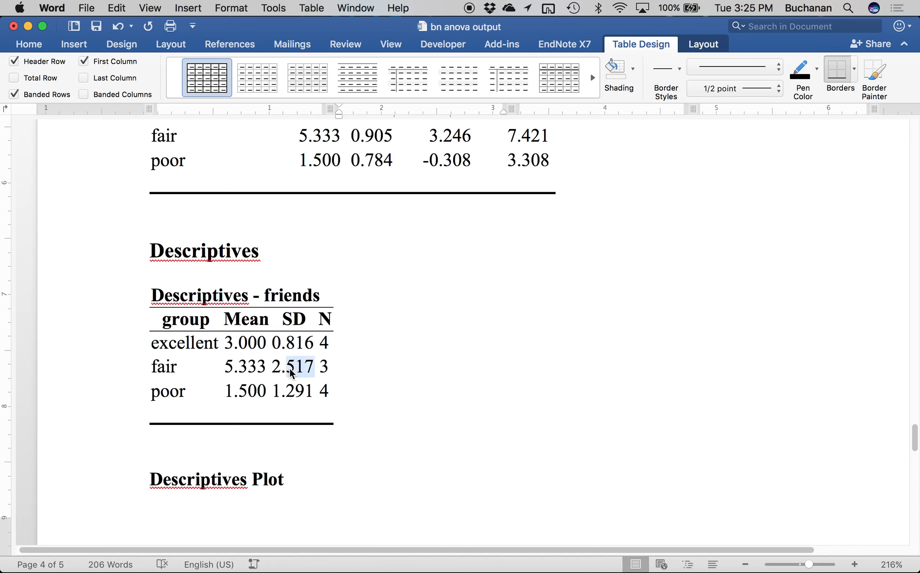
scroll(303, 362, "up", 6)
scroll(290, 368, "up", 2)
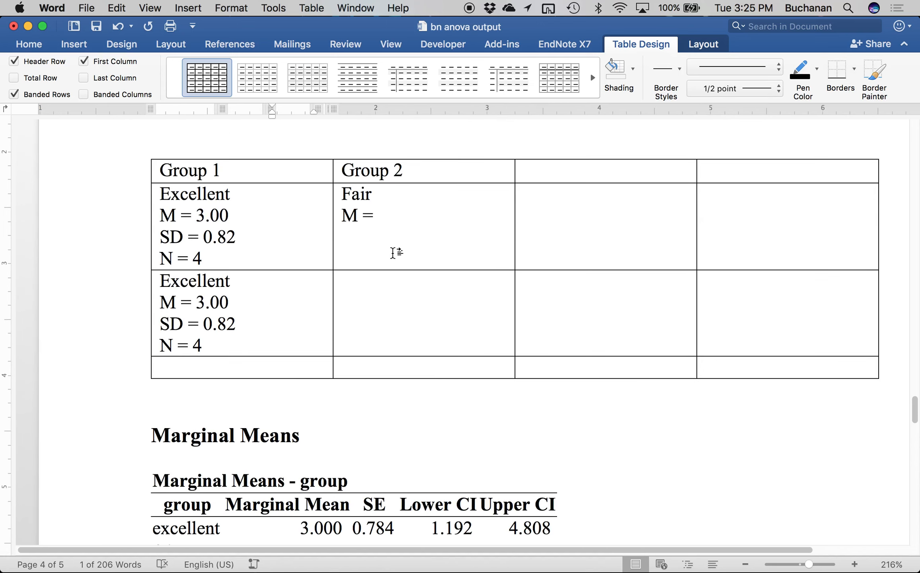
left_click(385, 217)
type("5.22")
key("BackSpace")
key("BackSpace")
type("33")
- Add the line "SD = 2.52" below the mean in the Fair cell
key("Return")
type("SD = ")
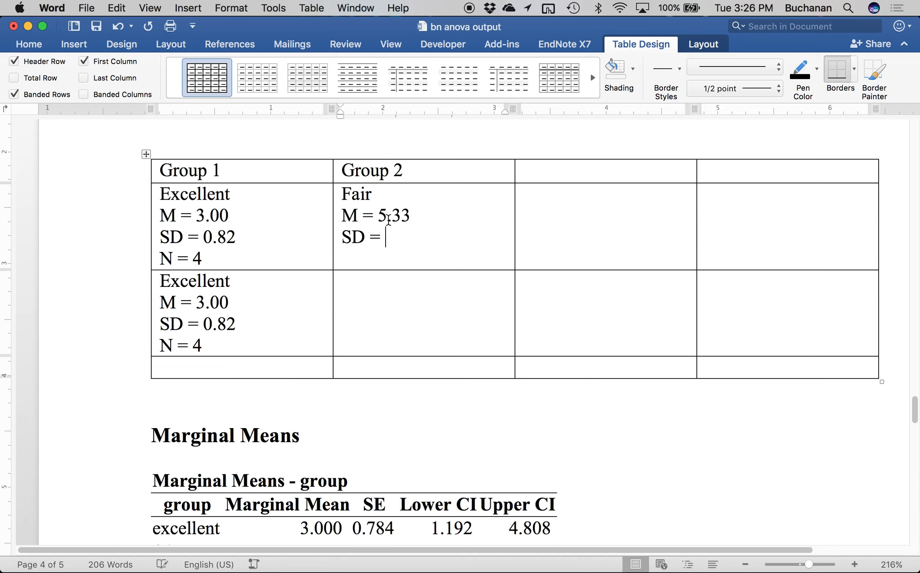
type("2.52")
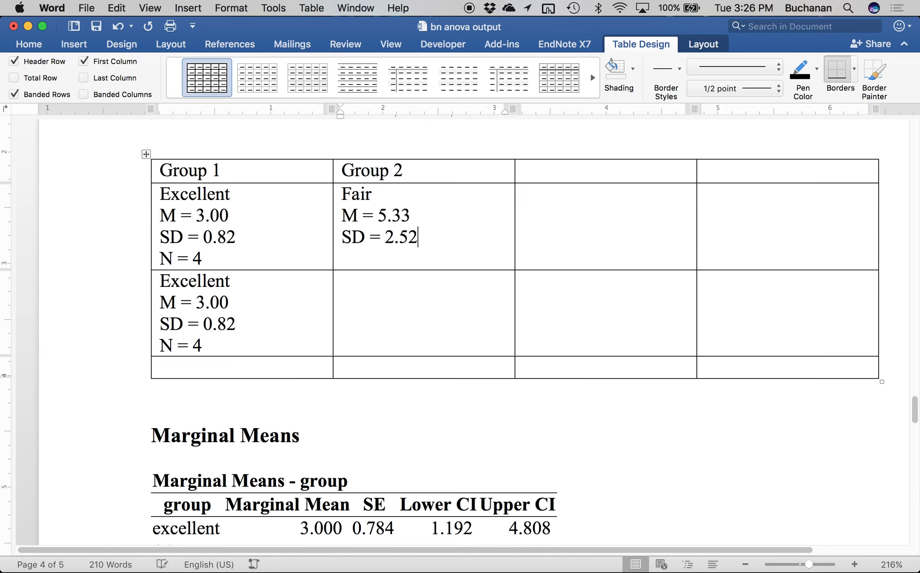
- Complete the Fair cell with the line "N = 3", checking the sample size in the Descriptives - friends table
type("N = 3")
scroll(389, 220, "down", 10)
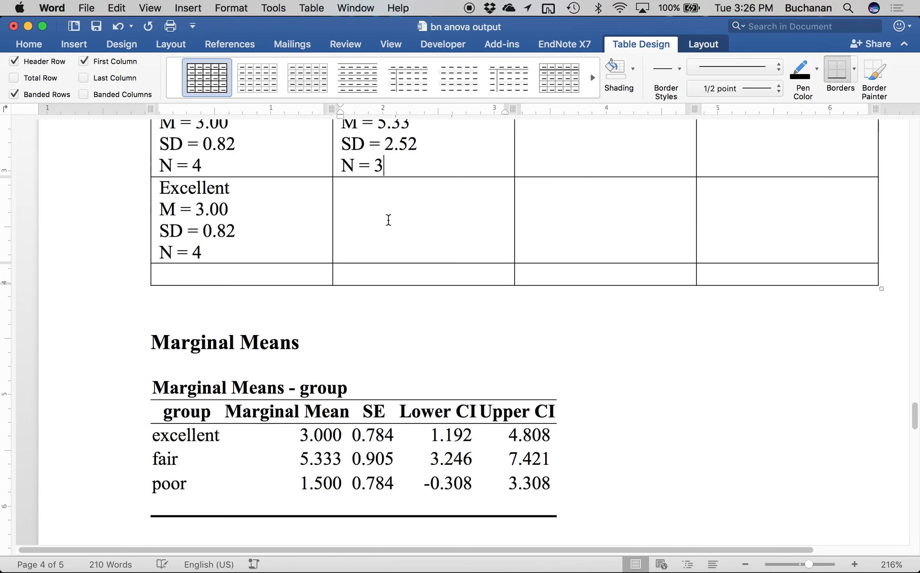
scroll(384, 244, "down", 5)
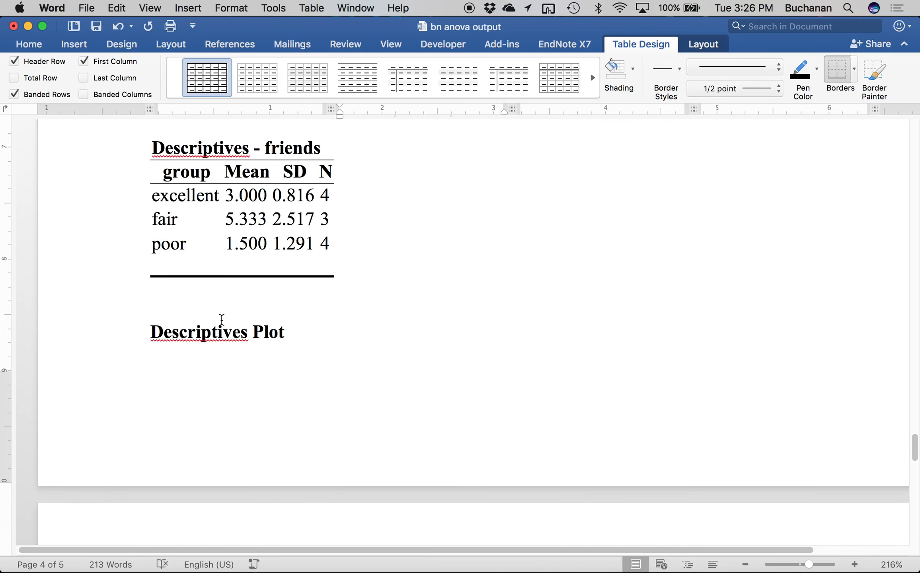
scroll(222, 320, "up", 15)
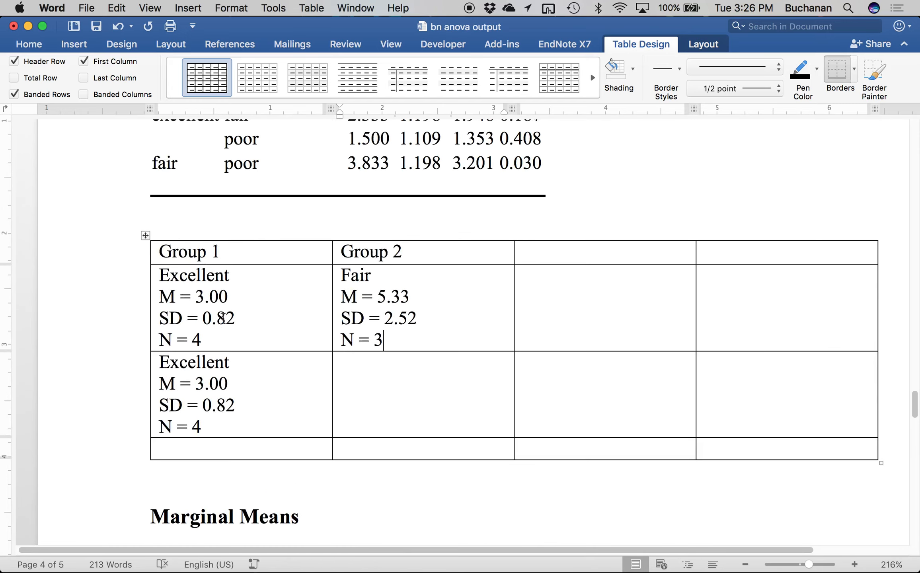
- Check the table's group pairings against the pairs listed in the Post Hoc Comparisons - group table
scroll(221, 318, "up", 2)
left_click(158, 190)
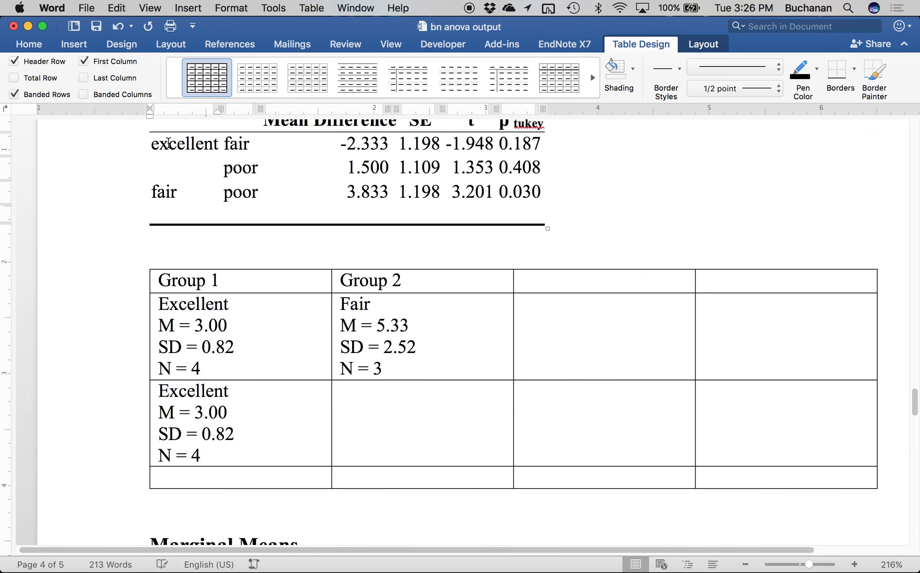
left_click(241, 323)
left_click(397, 345)
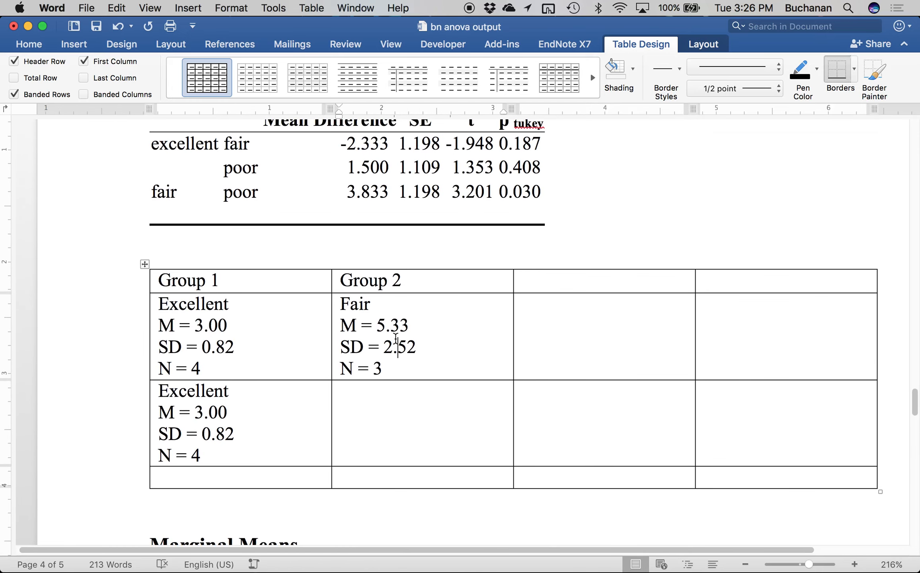
left_click(178, 169)
left_click(243, 171)
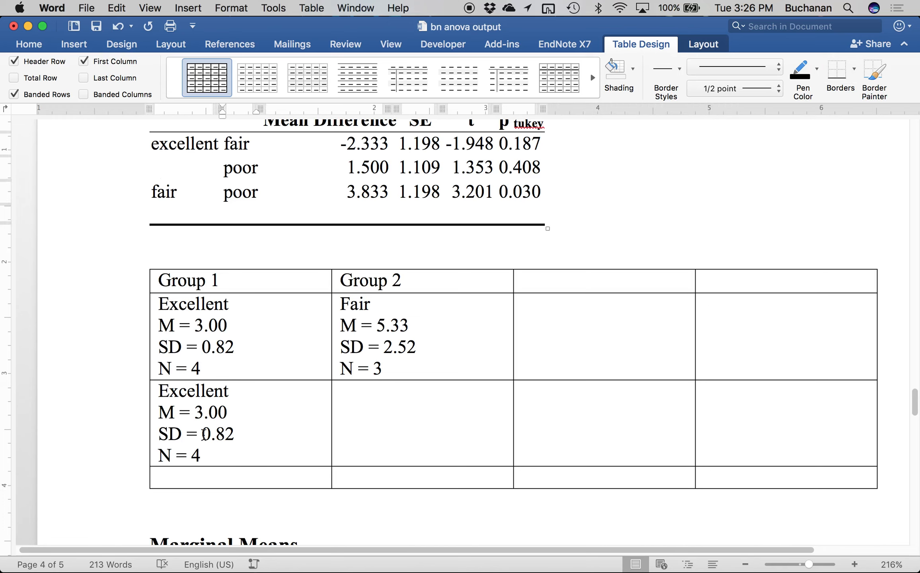
left_click(421, 386)
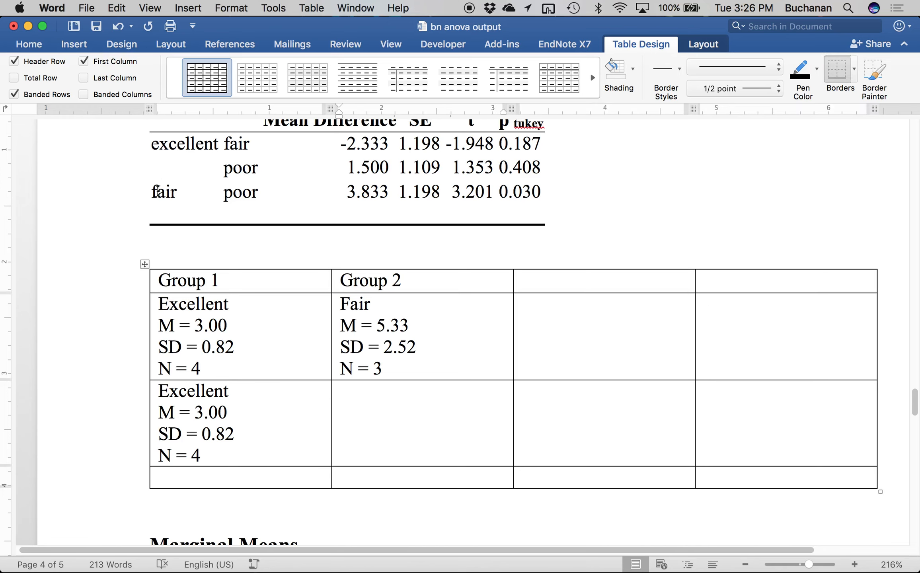
left_click(158, 191)
- Copy the Fair group's statistics from the Group 2 column into the last row of the Group 1 column
left_click_drag(403, 373, 343, 303)
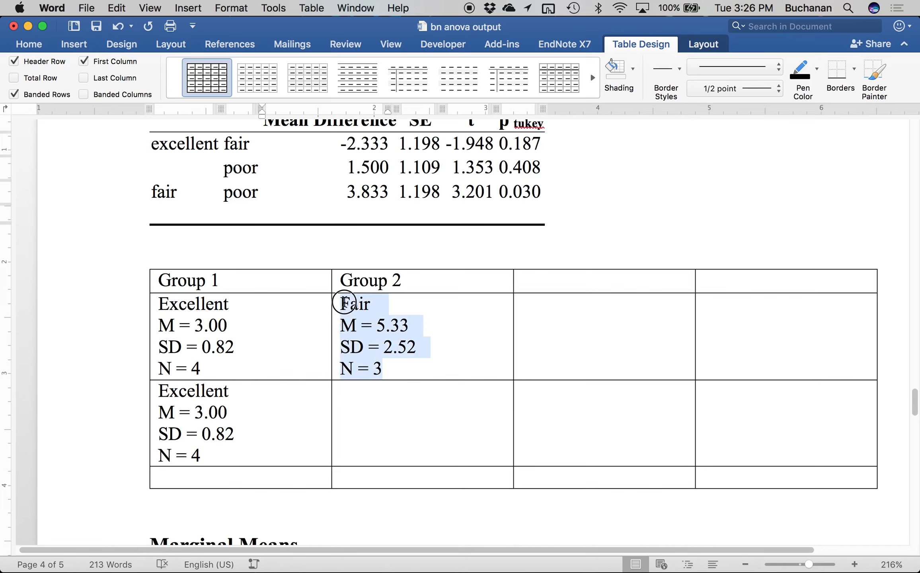
key("super+c")
left_click(207, 487)
key("super+v")
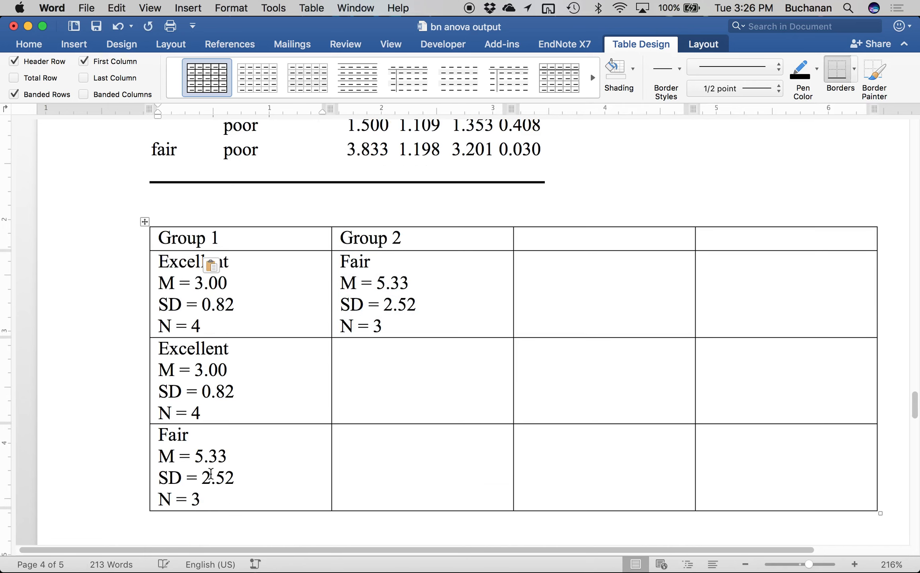
- Enter "Poor" in the Group 2 cell of the second Excellent row, with "M = 1.50" on the line below
left_click(356, 353)
type("Poor")
key("Return")
type("M")
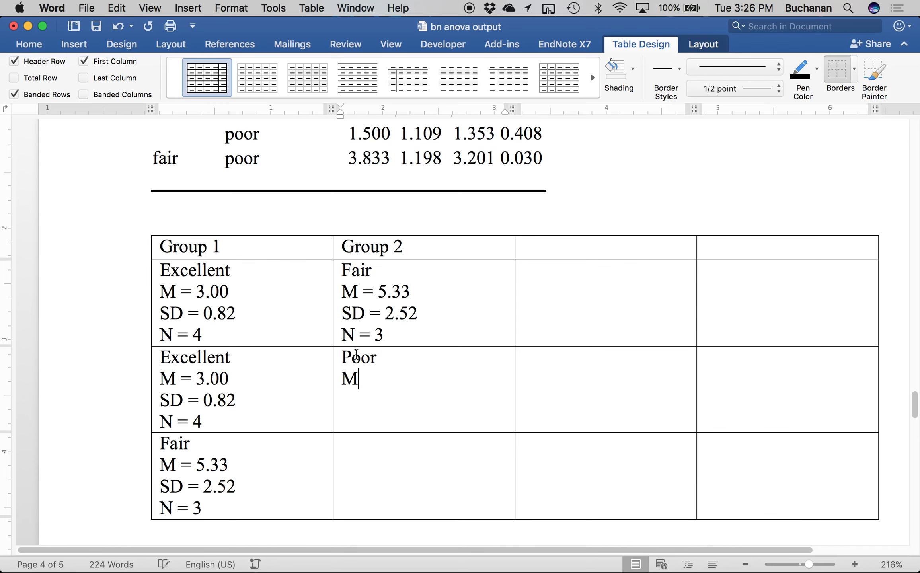
type(" =")
scroll(358, 354, "down", 10)
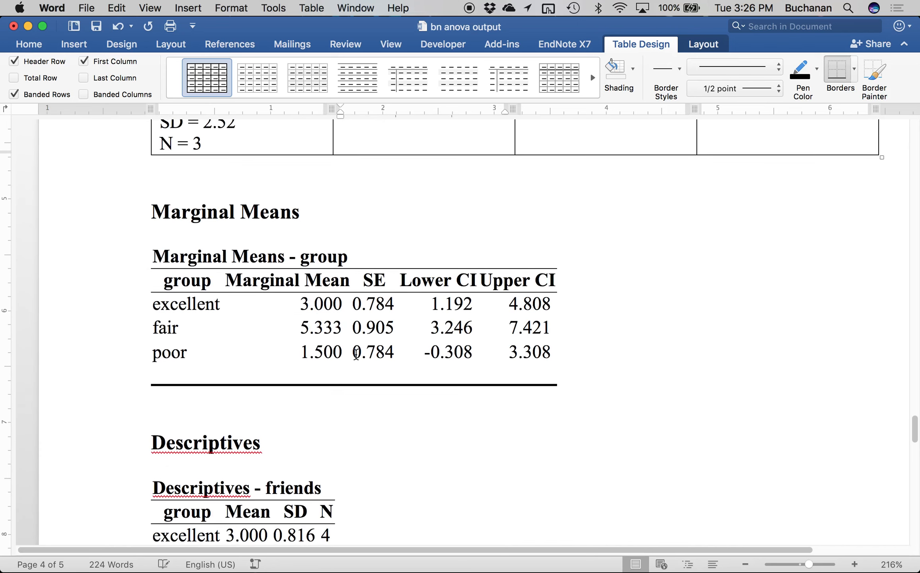
type("1.50 ")
- Add the line "SD = 1.29" to the Poor cell, looking up the value in the Descriptives - friends table
type("SD =")
scroll(343, 326, "down", 6)
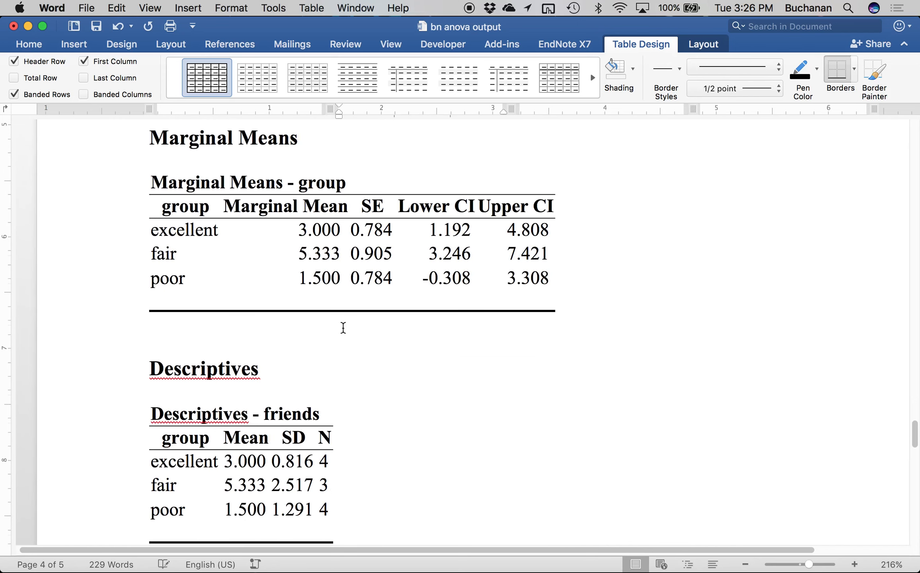
scroll(343, 327, "down", 4)
left_click_drag(223, 344, 314, 348)
scroll(314, 346, "up", 8)
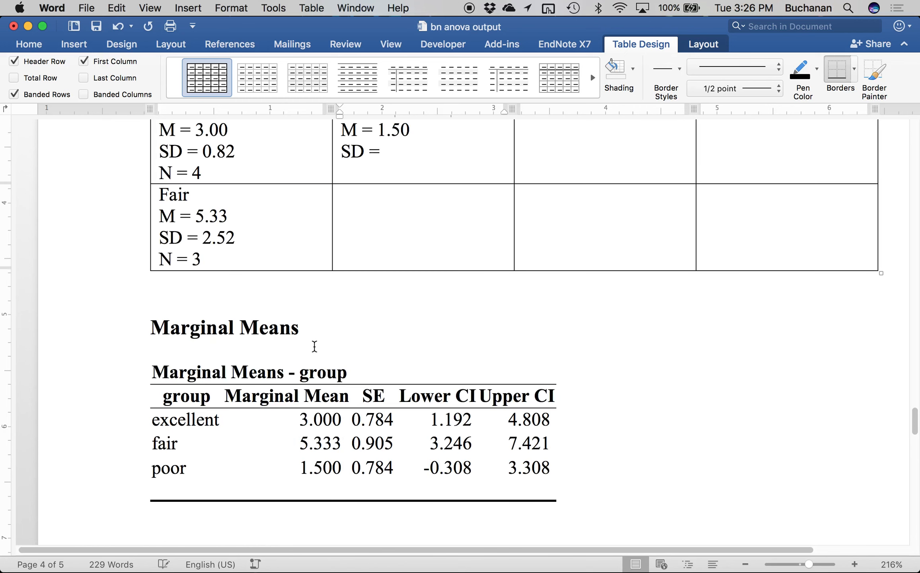
scroll(312, 345, "down", 8)
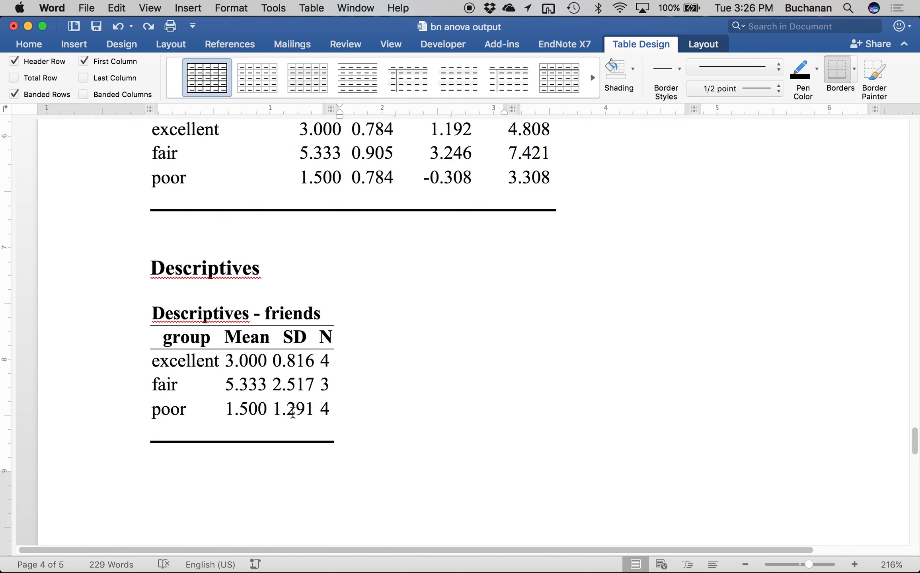
left_click(291, 385)
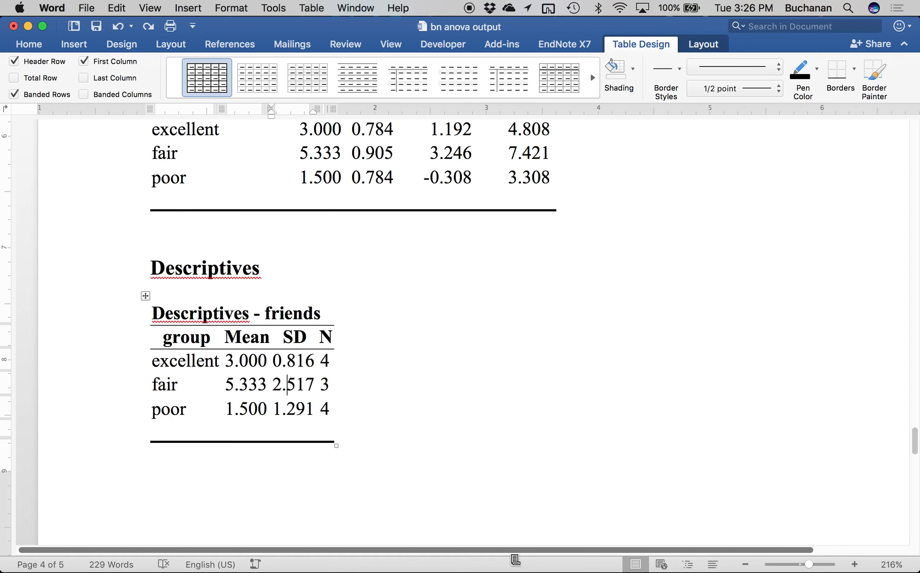
scroll(511, 554, "up", 2)
scroll(511, 554, "down", 2)
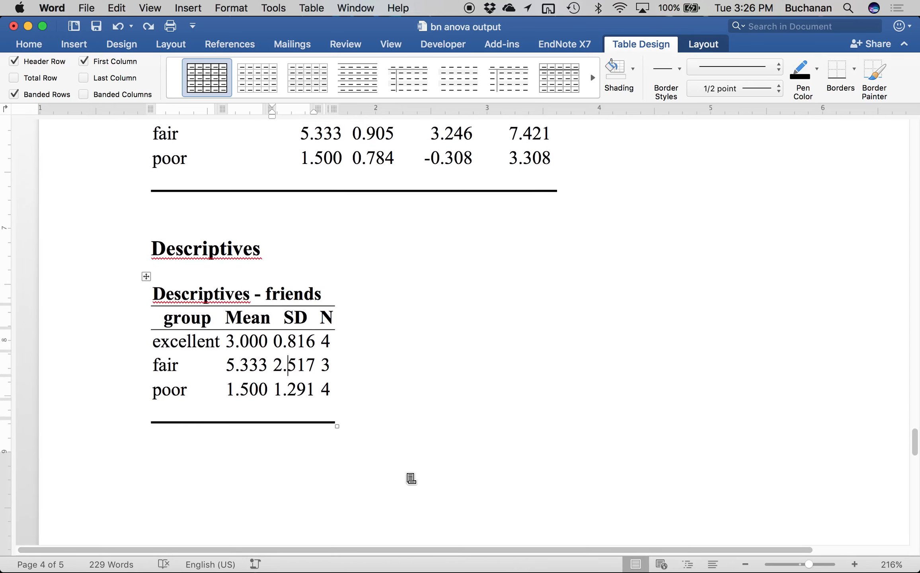
scroll(401, 372, "up", 15)
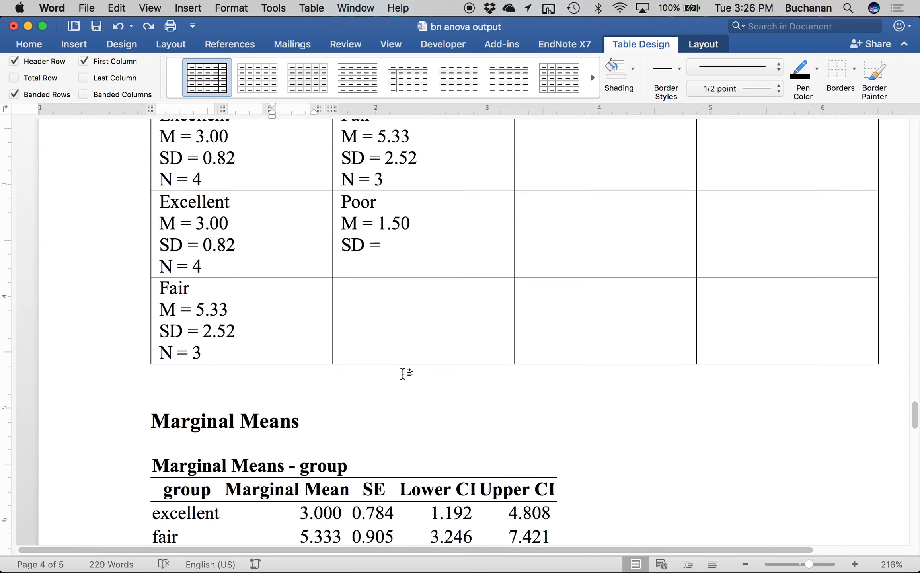
left_click(402, 301)
type("1.29")
- Add the line "N = 4" to the Poor cell and check the sample size in the Descriptives - friends table
key("Down")
type("N")
key("BackSpace")
key("super+Right")
key("Return")
type("N = 4")
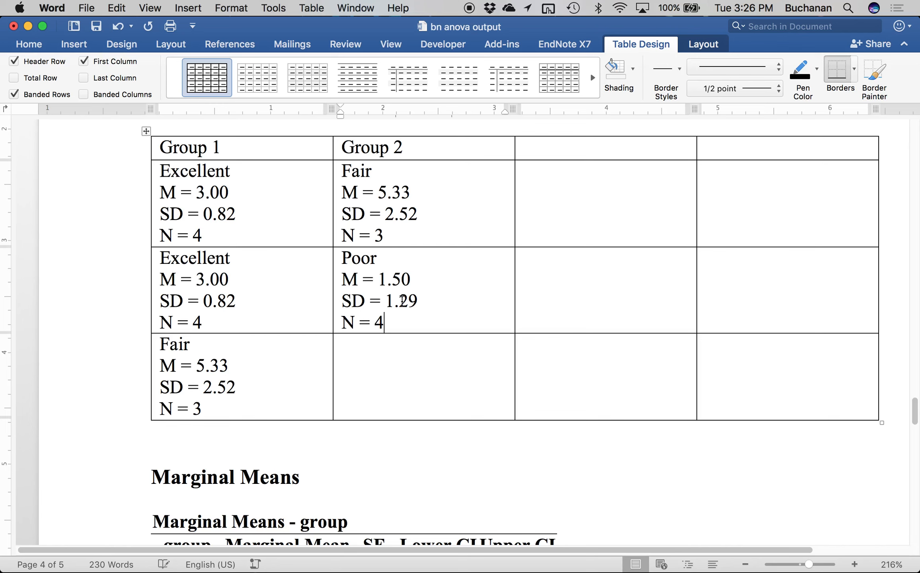
scroll(370, 344, "down", 10)
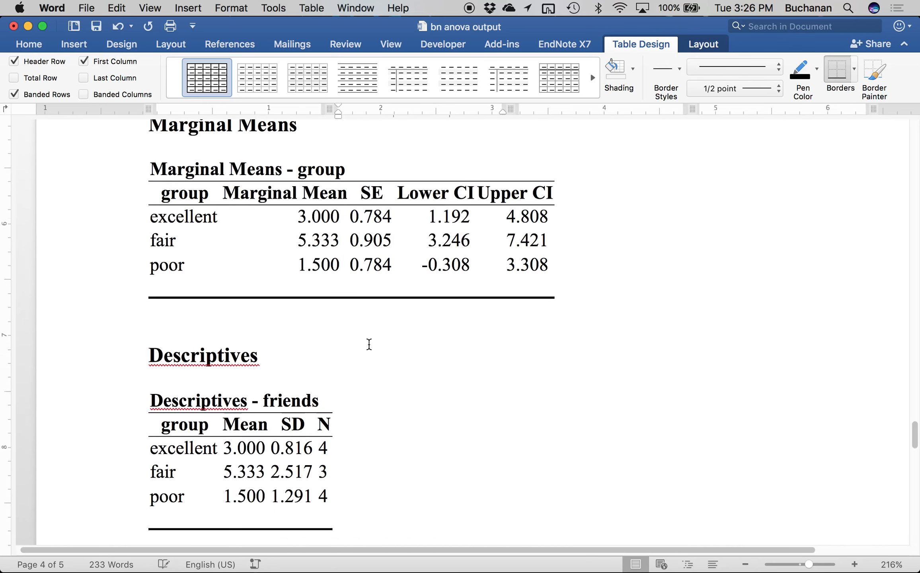
scroll(246, 518, "up", 10)
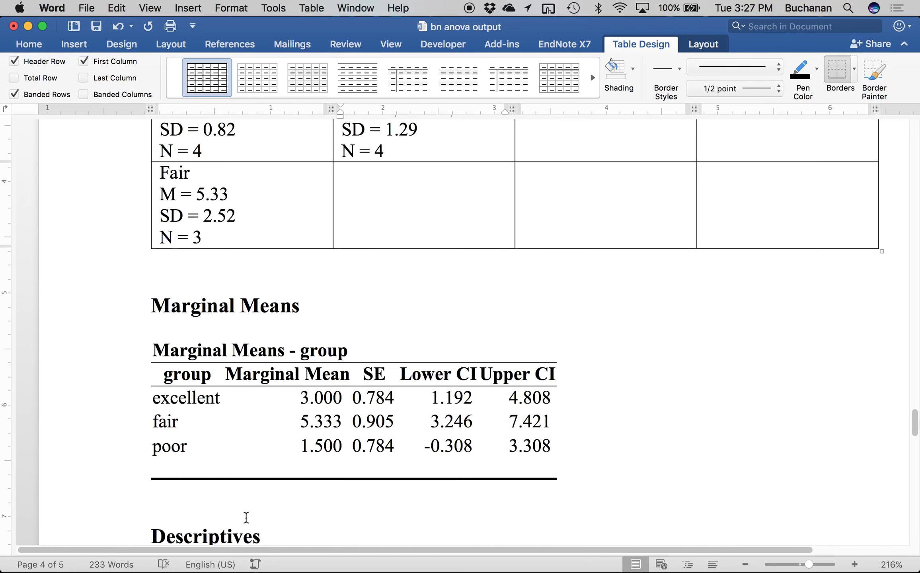
- Copy the Poor group's statistics into the last row of the Group 2 column
left_click_drag(393, 331, 342, 272)
key("super+c")
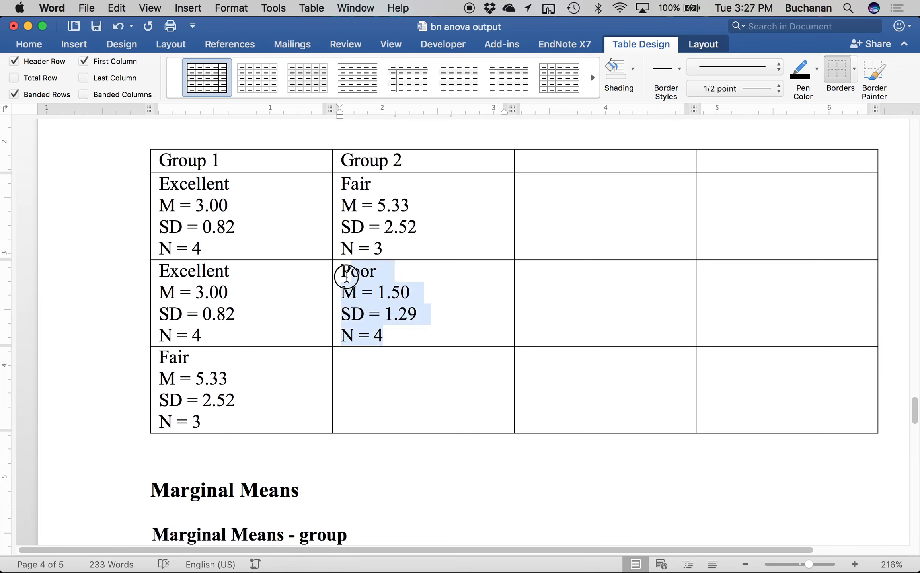
left_click(363, 386)
key("super+v")
scroll(363, 386, "up", 1)
scroll(364, 388, "up", 1)
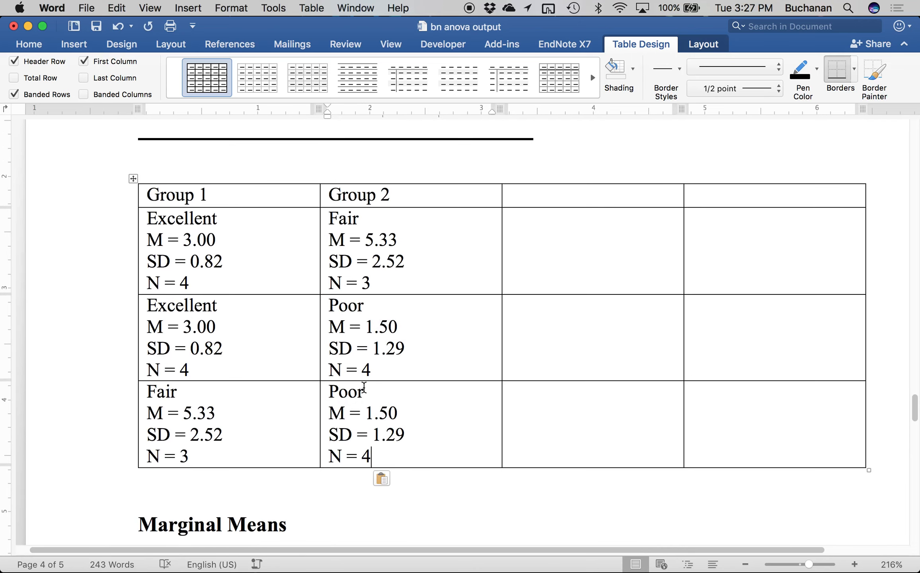
- Enter "Comparison" as the third column header and put an italic t followed by empty parentheses in the cell below
left_click(511, 199)
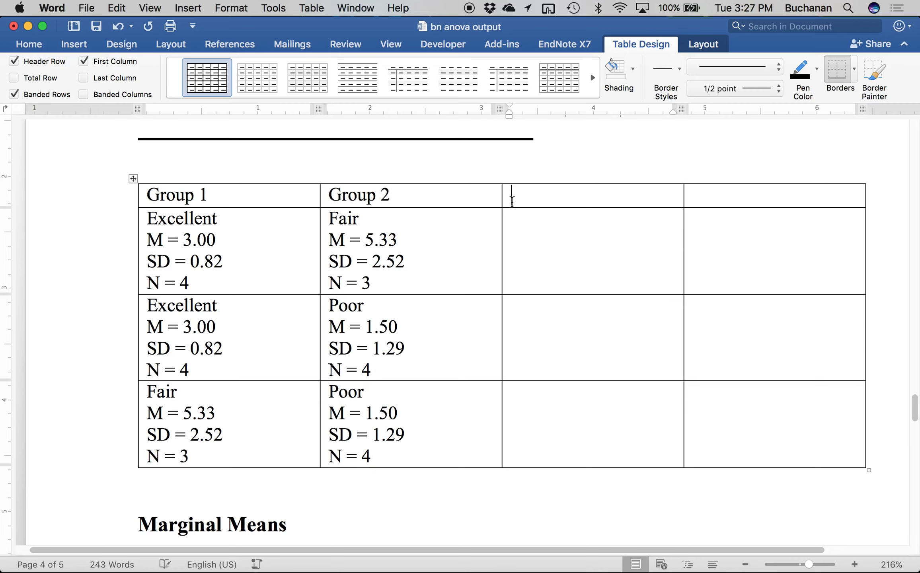
type("Comparison")
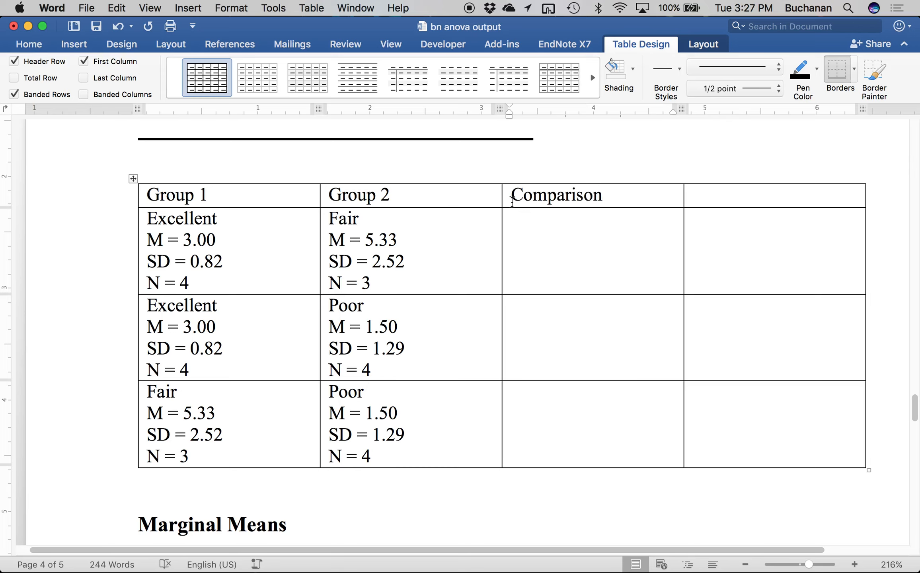
key("super+i")
type("T(")
key("super+z")
type(")")
key("shift+Left")
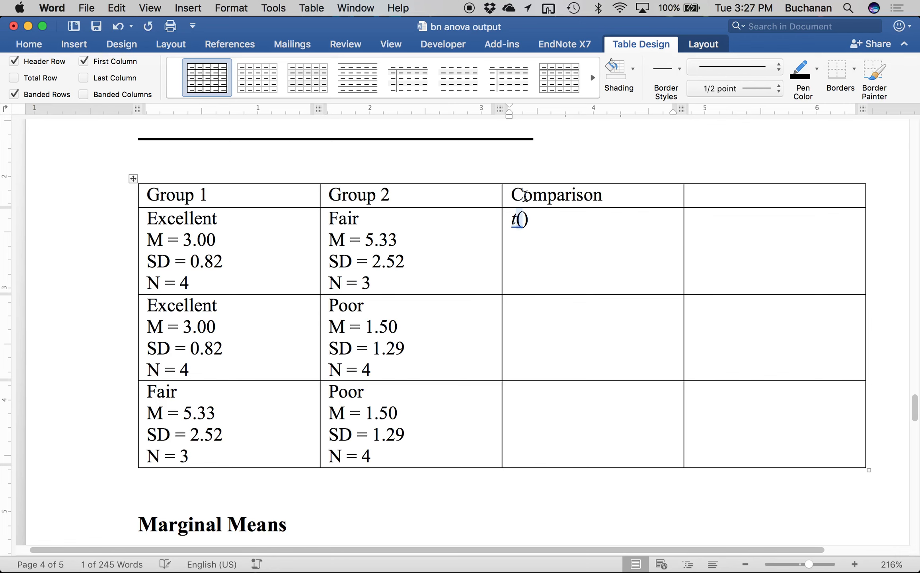
left_click(524, 219)
- Enter 5 as the degrees of freedom in the Excellent-Fair comparison, followed by an equals sign, after checking both sample sizes
scroll(590, 267, "up", 5)
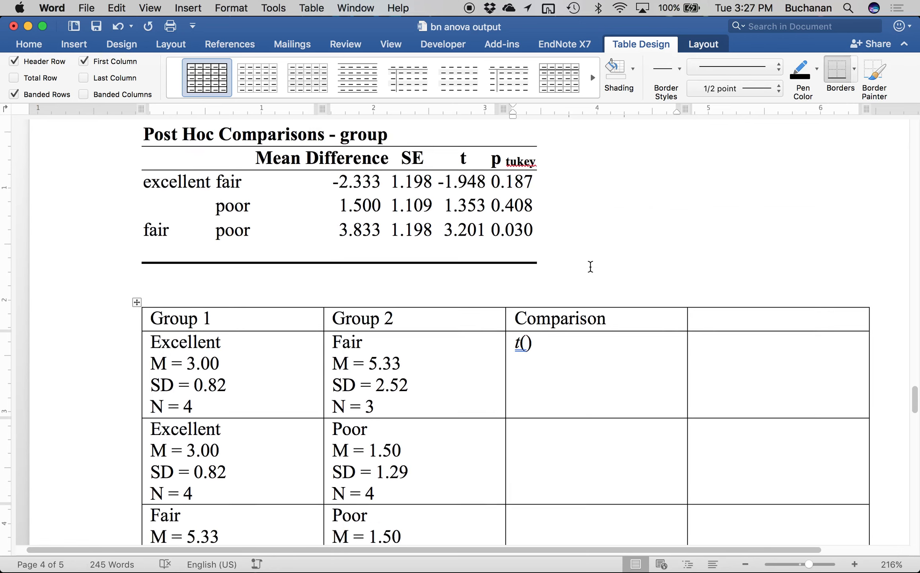
scroll(462, 222, "up", 2)
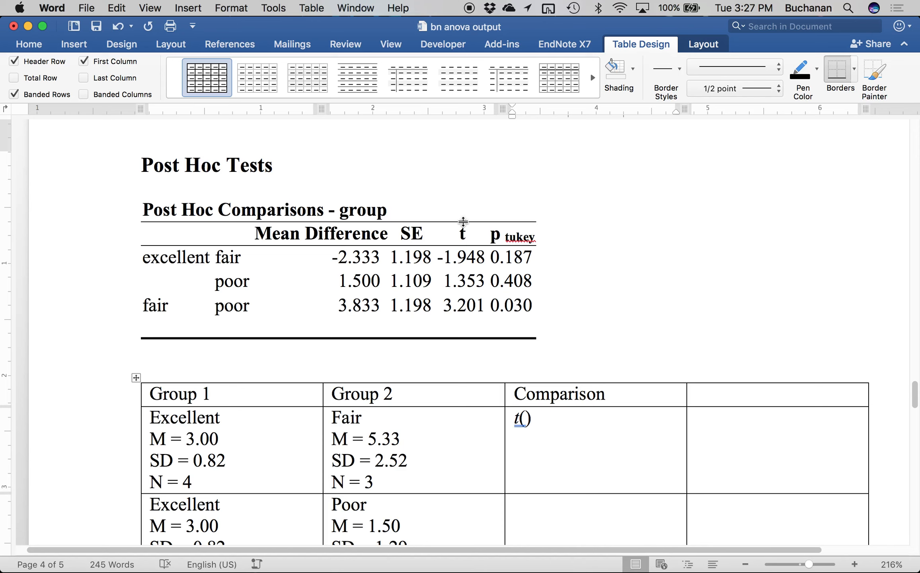
scroll(463, 222, "down", 5)
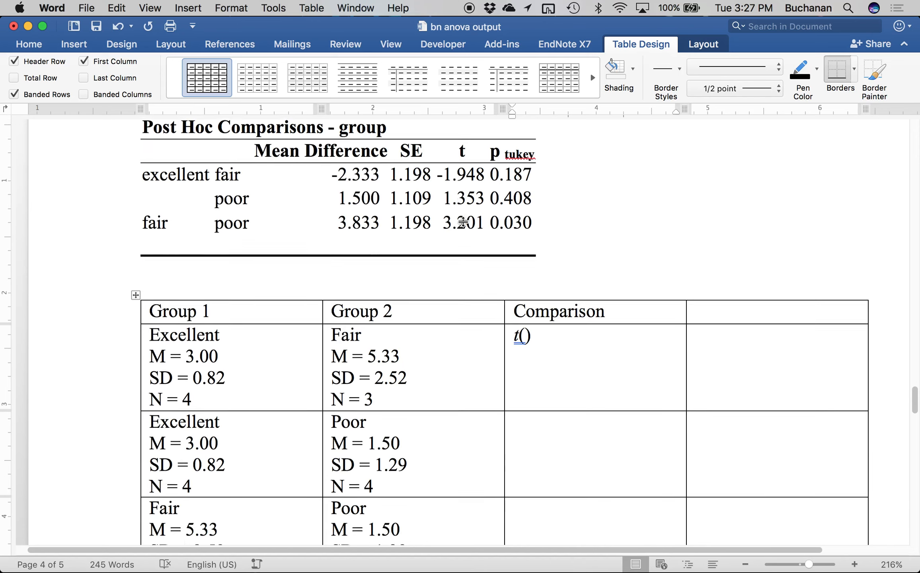
left_click(187, 313)
left_click(381, 317)
left_click(523, 245)
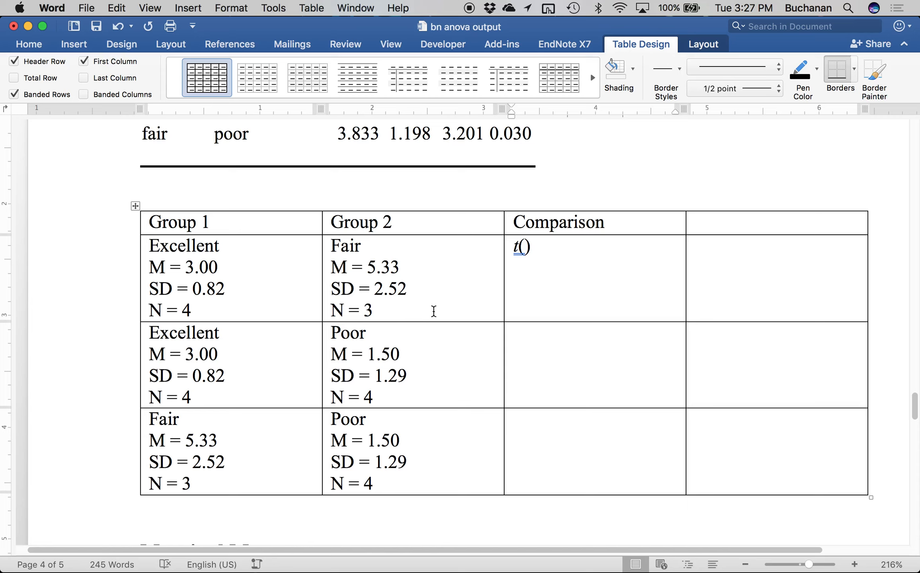
type("5)")
key("BackSpace")
type("=")
- Enter the Excellent-Fair t value as "-1.95," from the Post Hoc Comparisons - group table
scroll(434, 311, "up", 3)
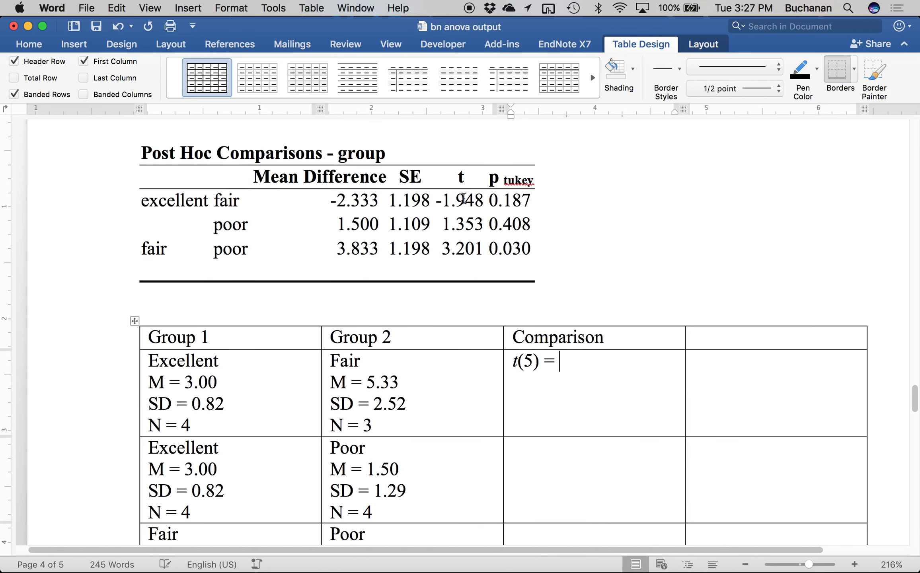
type("-1.")
type("95")
type(" -")
key("BackSpace")
key("BackSpace")
key("BackSpace")
type(",")
- Add the lines "p = .19", with an italic p, and "(not significant)" to the Excellent-Fair comparison cell
key("Return")
key("super+i")
type("p")
key("super+i")
type("= .19")
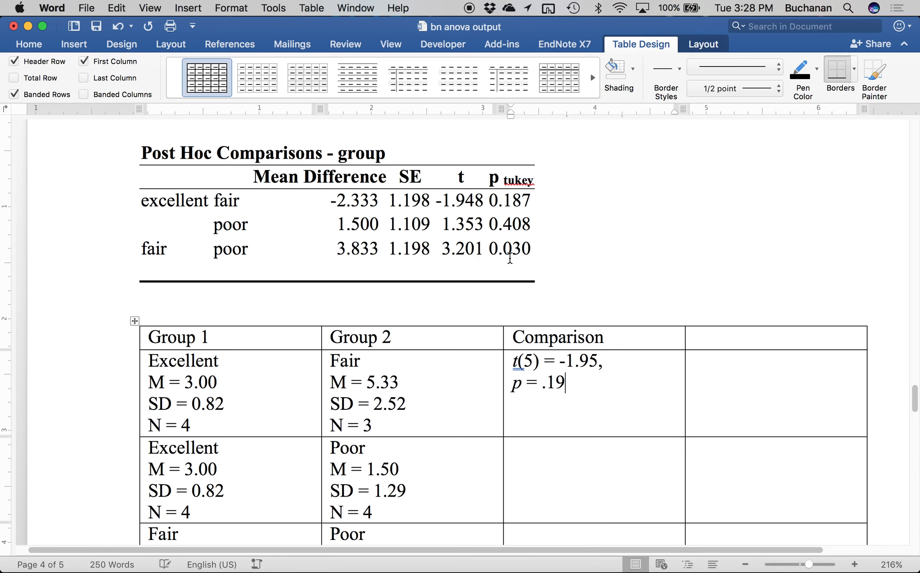
key("Return")
type("(not significant)")
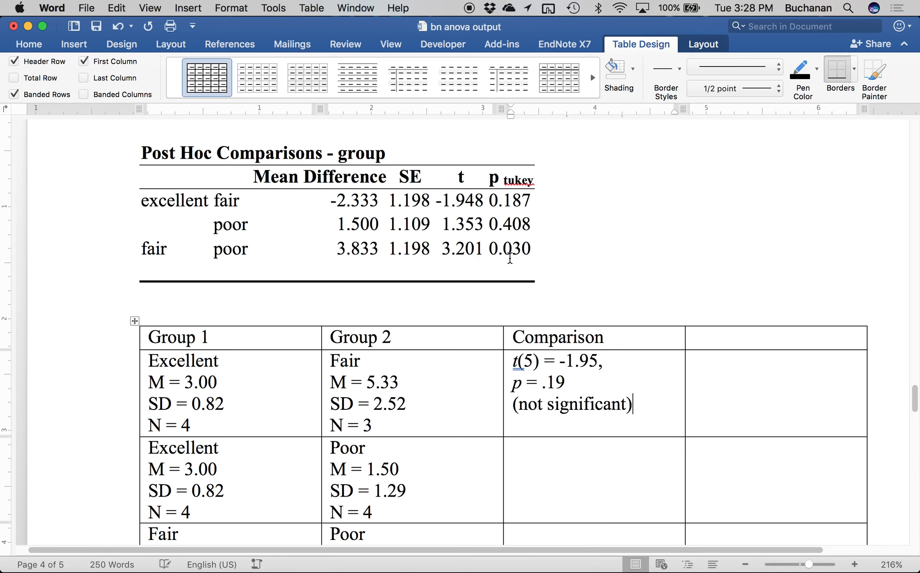
- Enter "t(6) = 1.35," with an italic t in the Comparison cell of the Excellent-Poor row
key("Down")
scroll(453, 220, "down", 3)
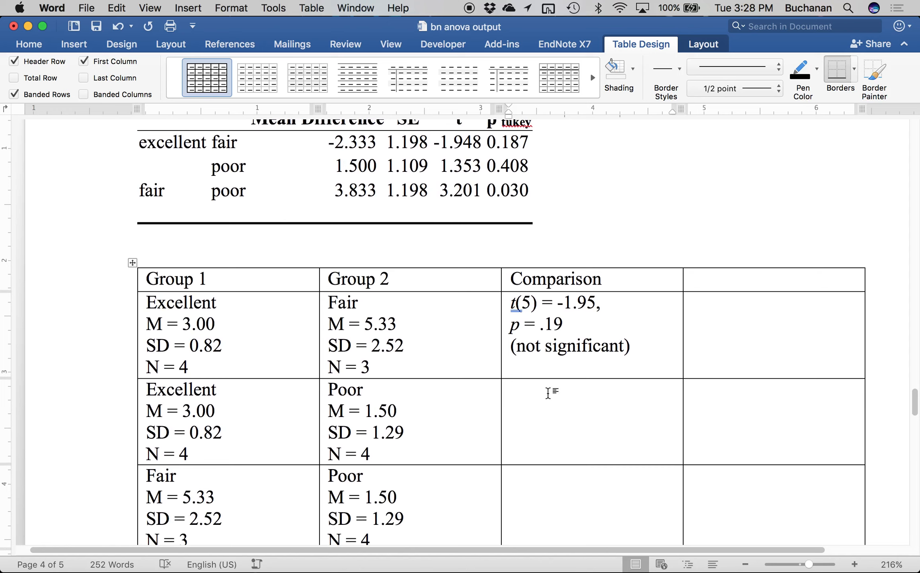
type("t(")
key("super+z")
type("6) = 1.")
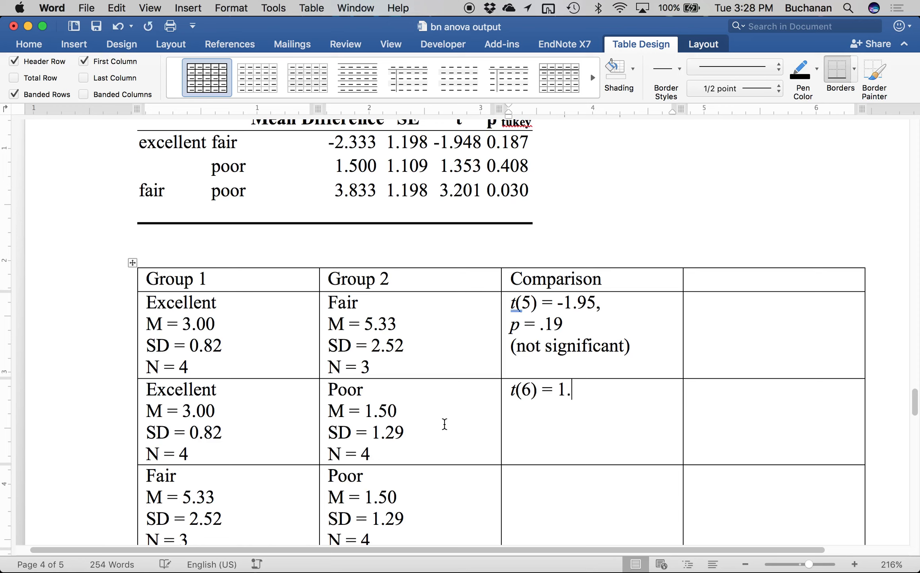
type("45")
key("BackSpace")
key("BackSpace")
type("35,")
- Add the lines "p = .41", with an italic p, and "(not significant)" to the Excellent-Poor comparison cell
key("Return")
type("p")
key("super+i")
type("= .5")
key("BackSpace")
type("41")
key("Return")
type("(not ")
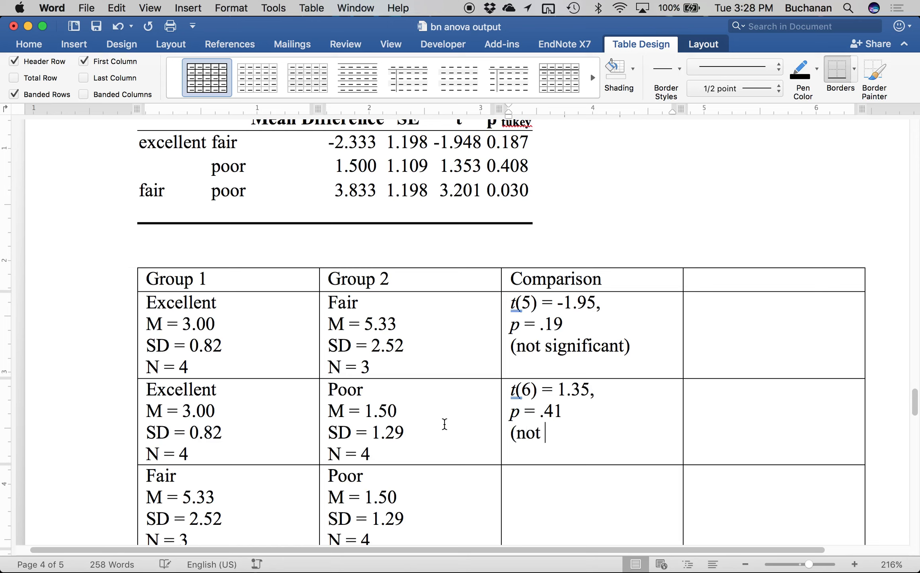
type("significant)")
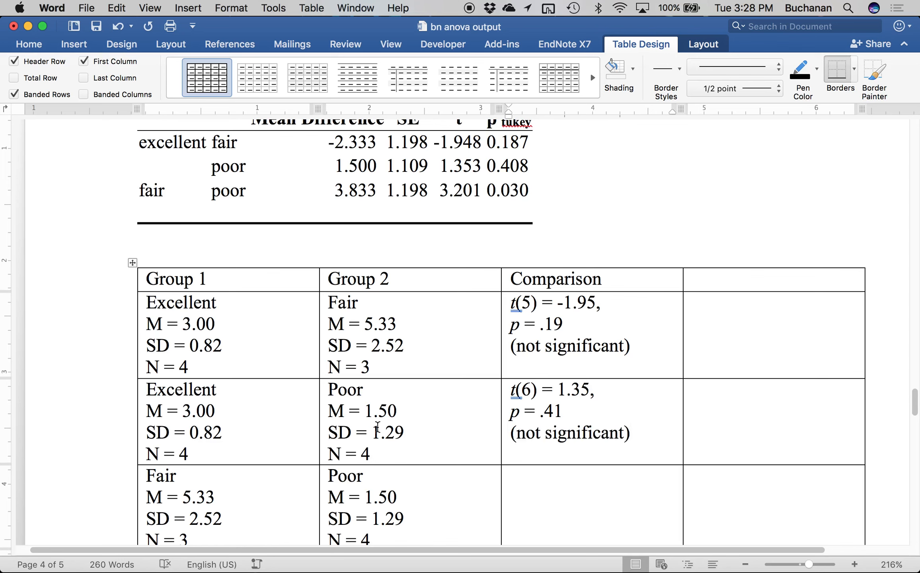
- Enter "t(5) = 3.20," with an italic t in the Comparison cell of the Fair-Poor row, checking the value against the post hoc table
scroll(377, 427, "down", 3)
left_click(561, 408)
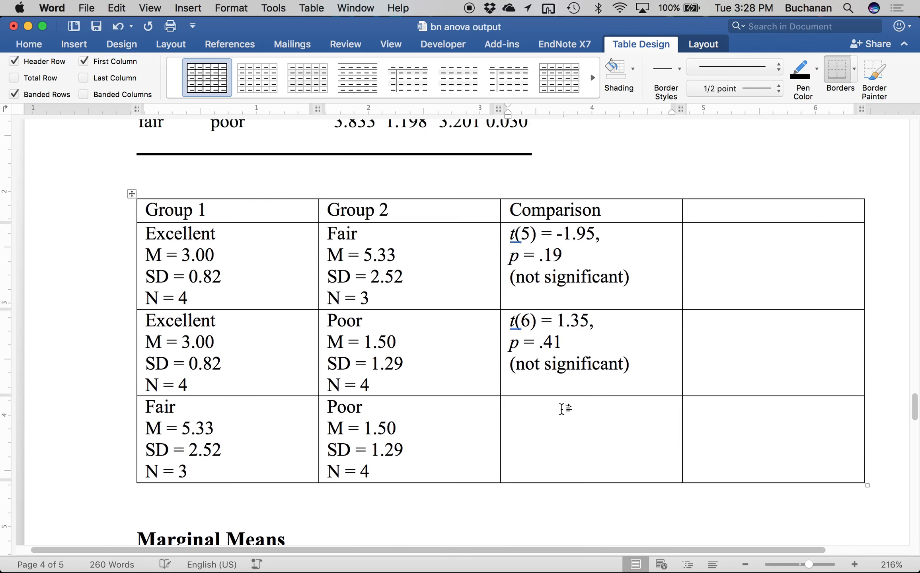
scroll(564, 409, "up", 3)
scroll(565, 409, "down", 2)
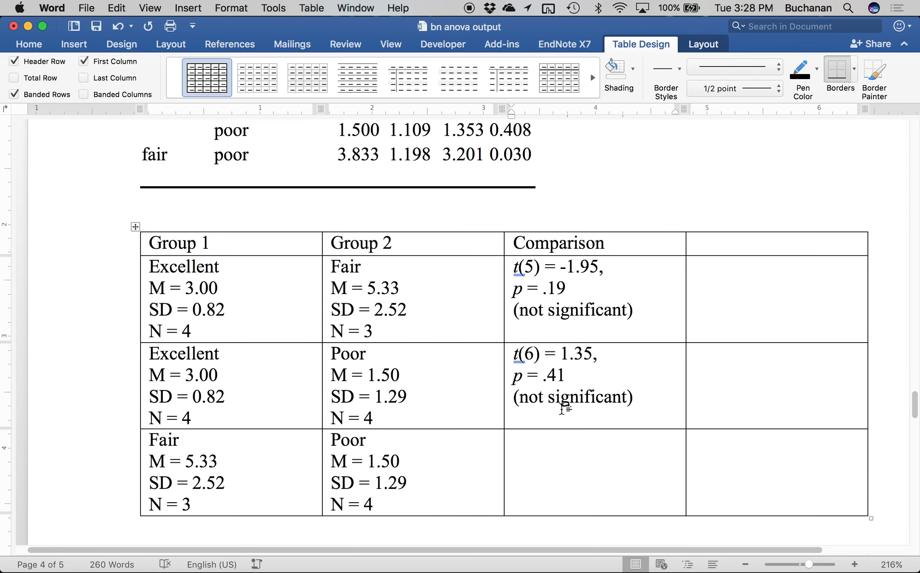
type("t(")
key("super+z")
type("5) = 3.20")
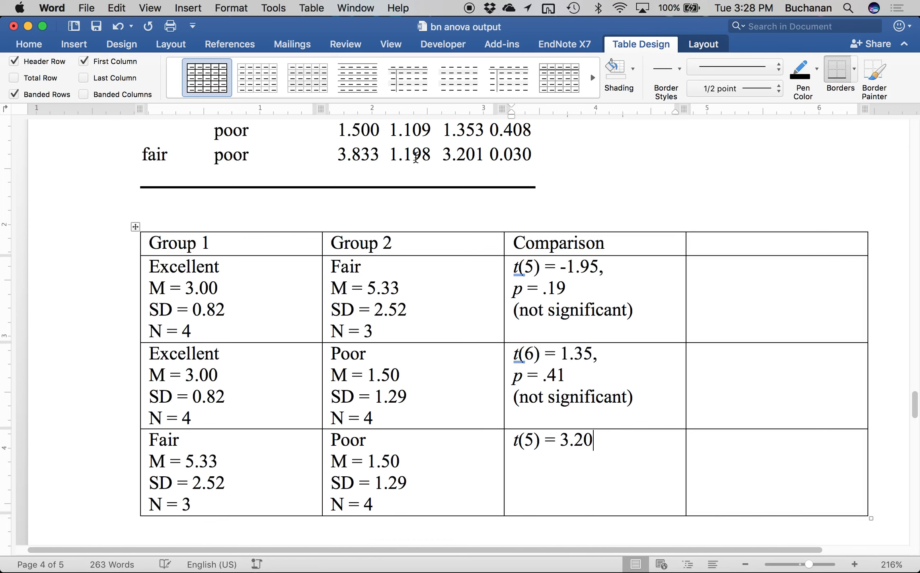
scroll(416, 157, "up", 3)
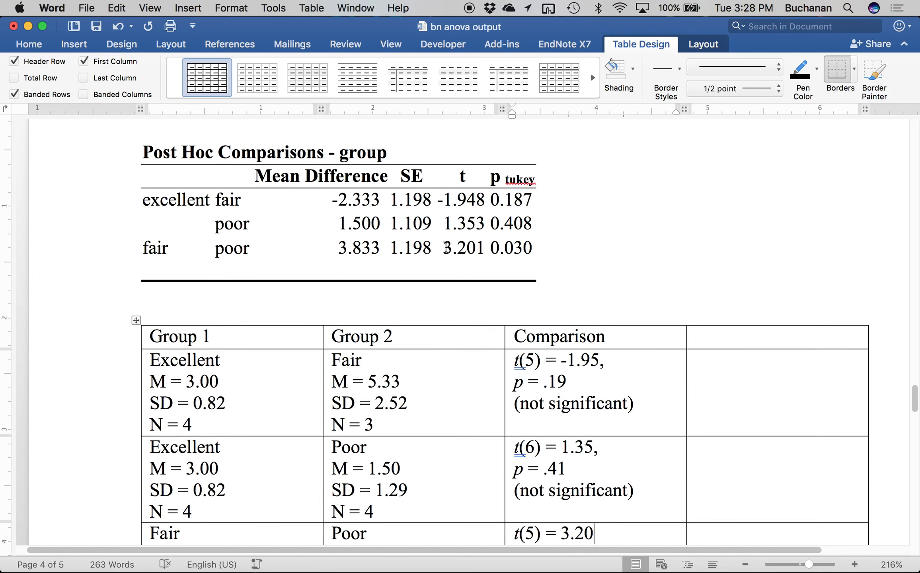
double_click(461, 257)
scroll(468, 255, "down", 5)
left_click(587, 383)
type(",")
- Add the lines "p = .03", with an italic p, and "(significant)" to the Fair-Poor comparison cell, and save the document
key("Return")
key("super+i")
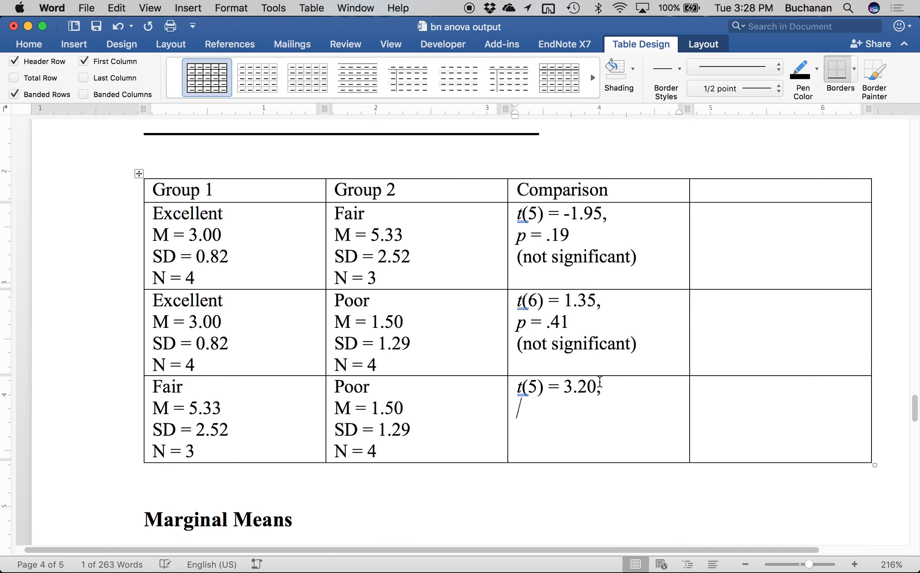
type("p")
key("super+i")
type("= .02")
key("BackSpace")
type("3")
key("Return")
type("(sig")
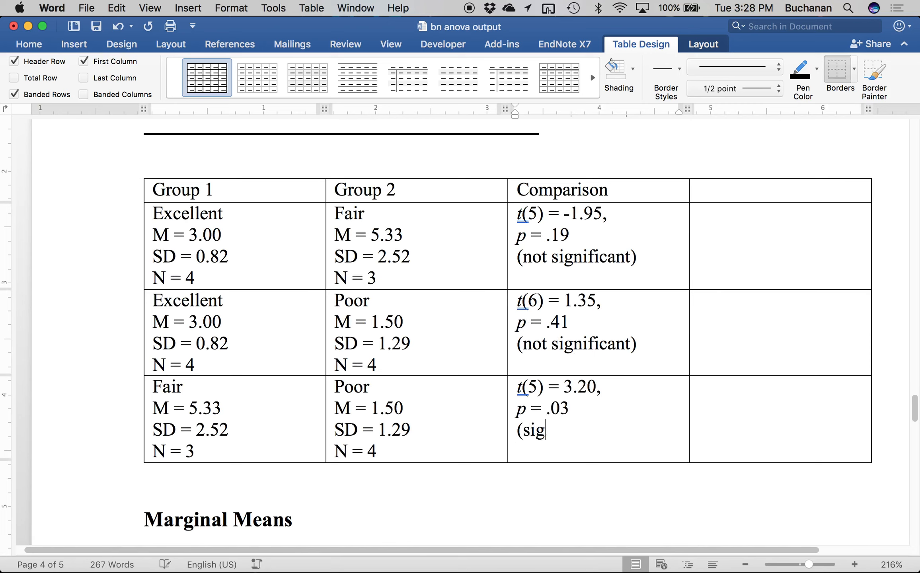
type("nificnat)")
key("super+s")
- Enter "Effect size" as the heading of the table's empty fourth column and save the document
left_click(732, 194)
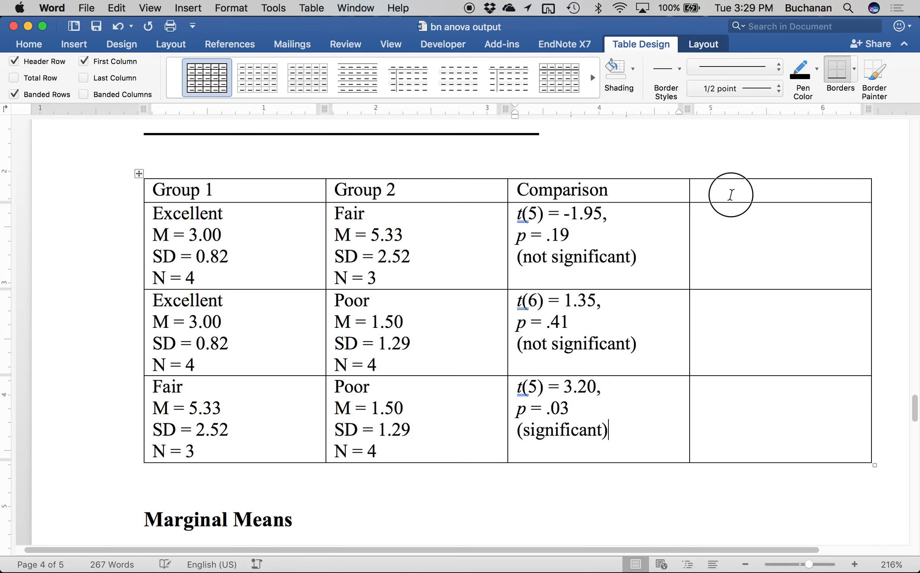
type("Effect size")
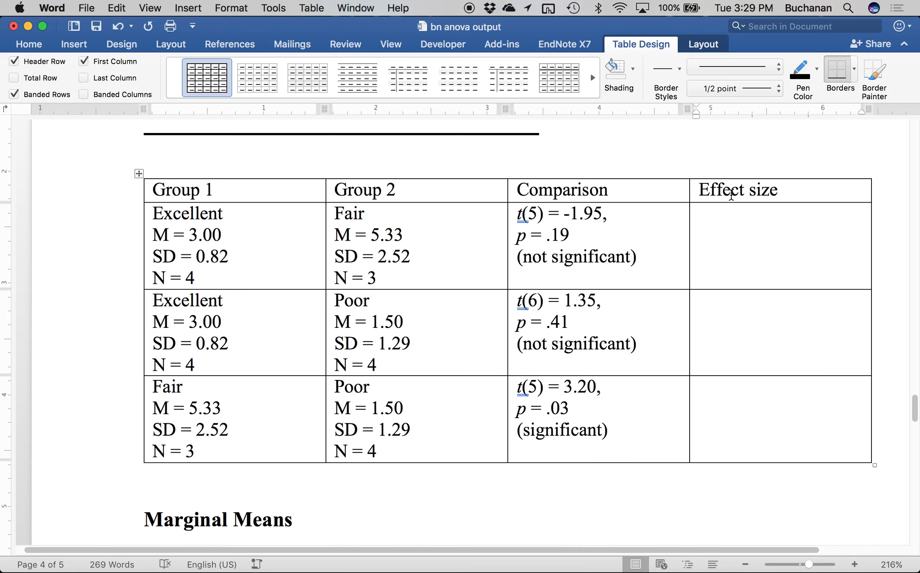
left_click(772, 252)
key("super+s")
- Search the computer for "mote", open the Mote folder and launch Mote_No_F.jar
left_click(849, 8)
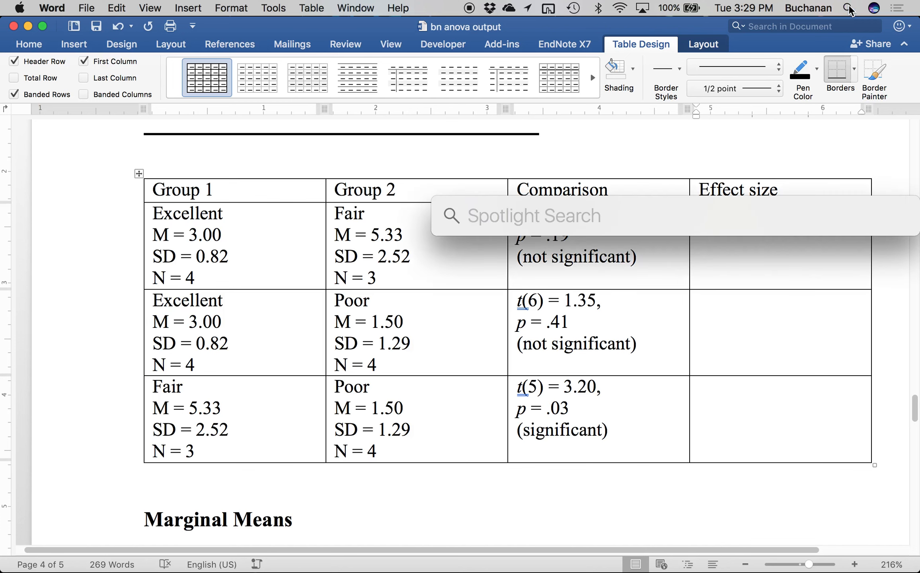
type("mote")
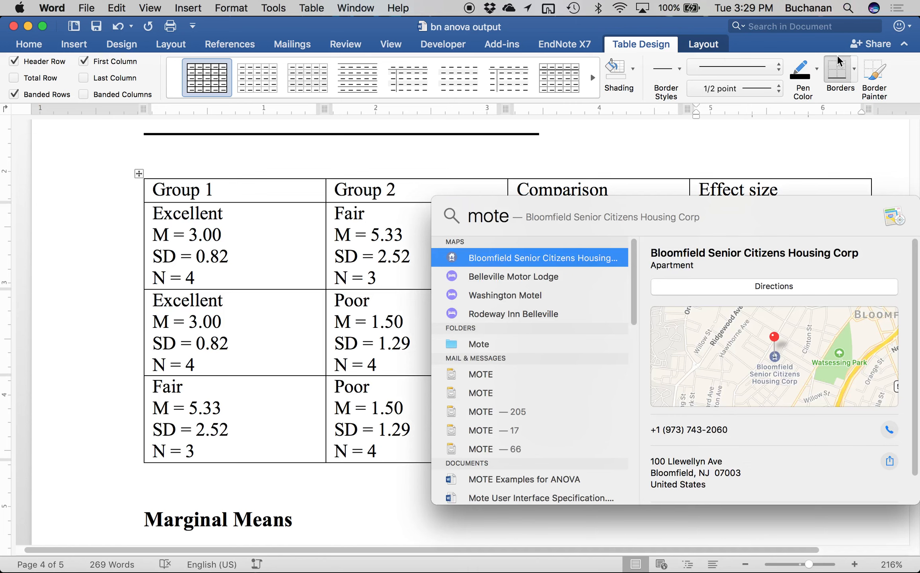
left_click(487, 346)
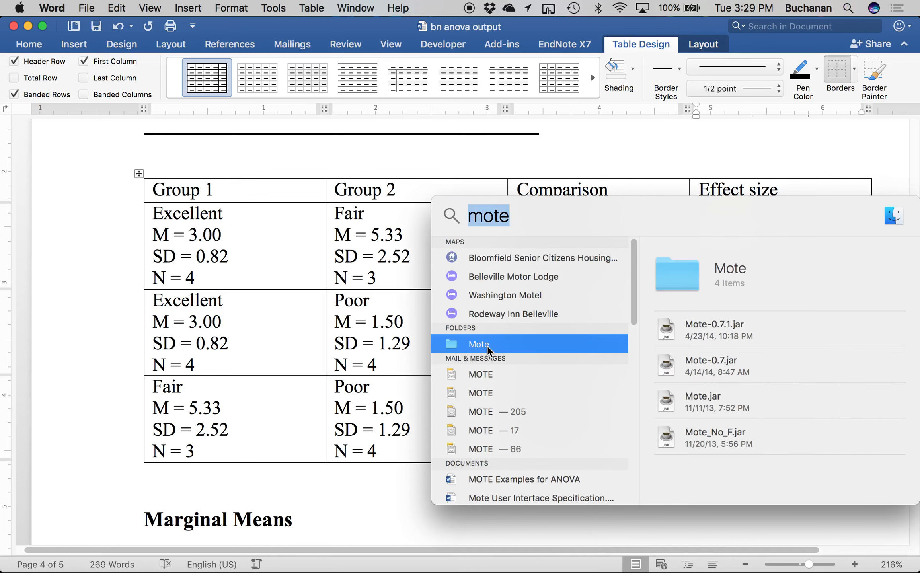
double_click(487, 345)
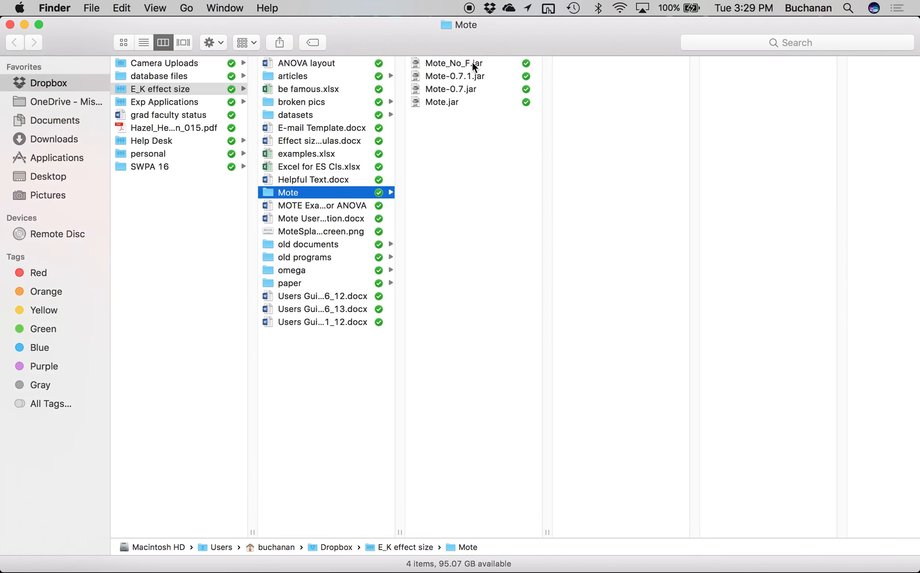
double_click(472, 61)
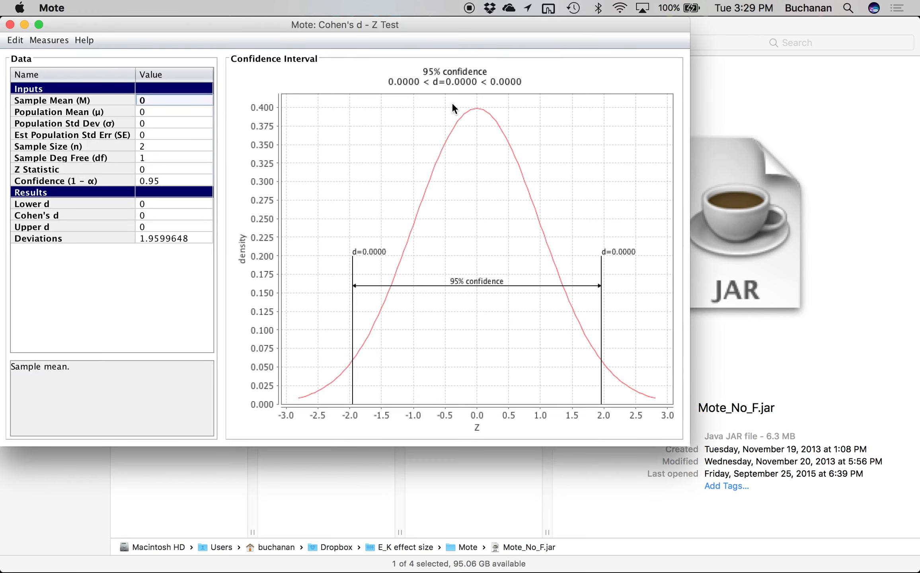
- Switch the Mote calculator to the Cohen's d - Independent t Test measure
left_click_drag(321, 28, 444, 71)
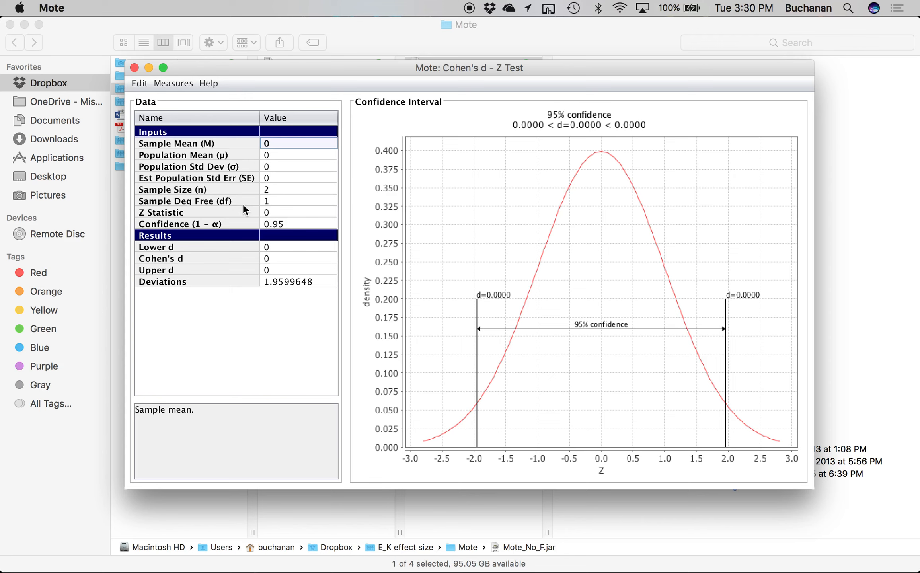
left_click(164, 88)
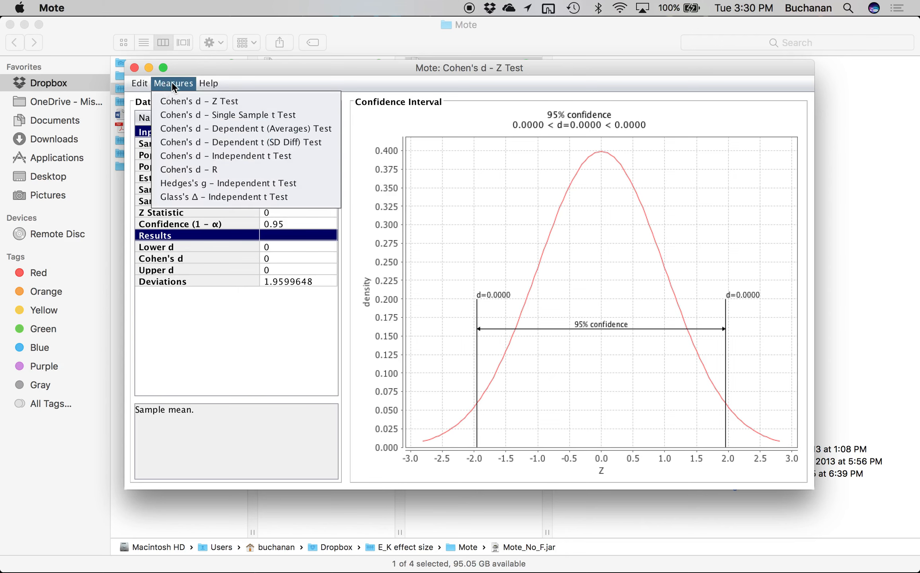
left_click(214, 155)
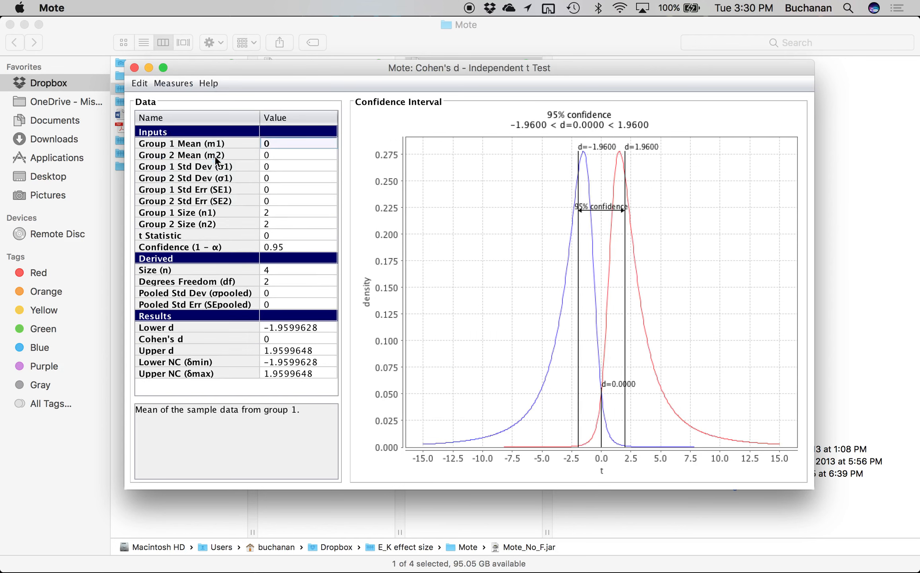
- Arrange the Word document and the Mote calculator side by side so the comparison table and the input values are both readable
left_click_drag(319, 82, 484, 90)
left_click(434, 67)
left_click_drag(434, 72, 587, 57)
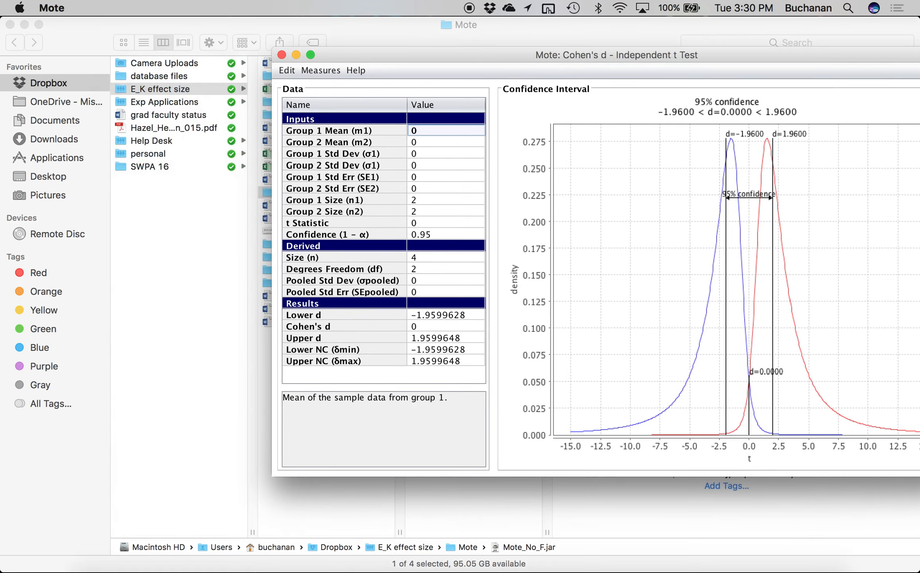
key("ctrl+Up")
left_click(644, 199)
left_click_drag(551, 30, 1, 148)
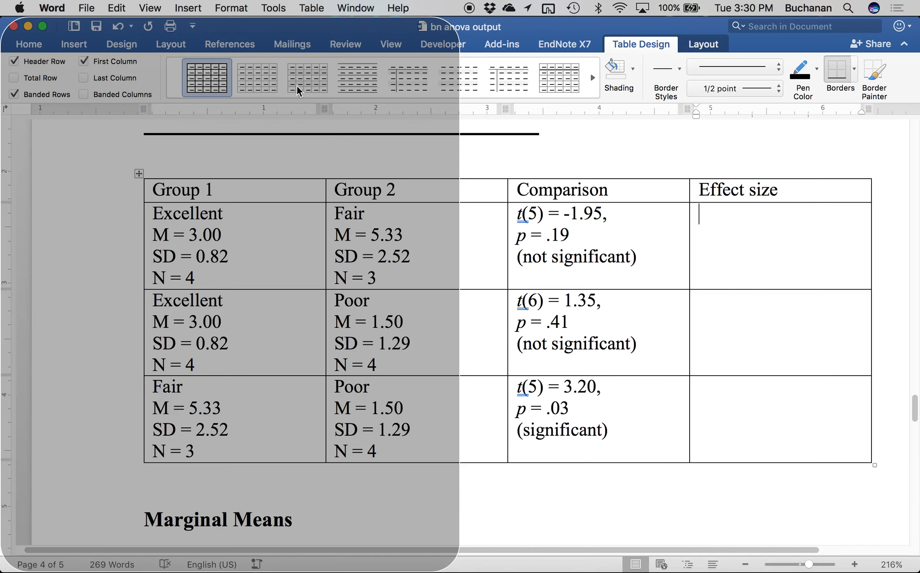
left_click(579, 89)
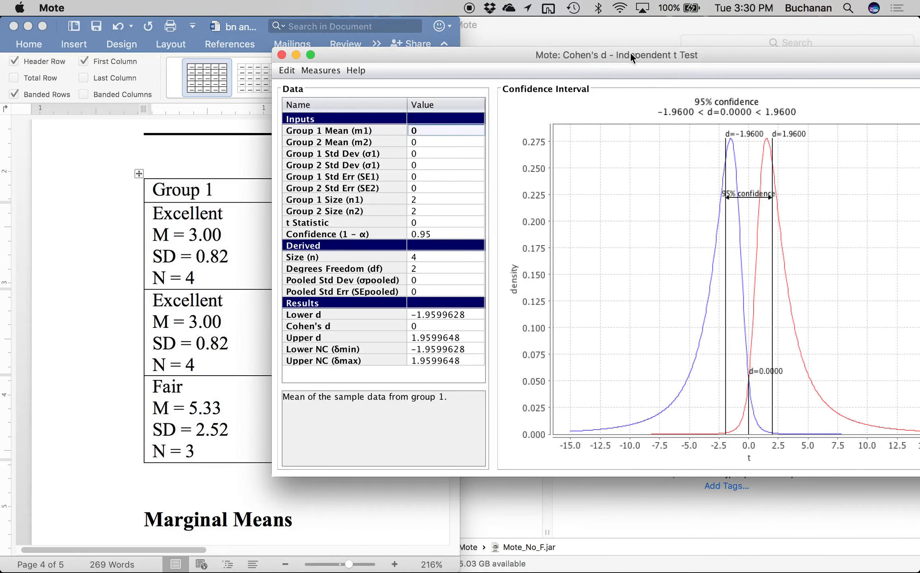
left_click_drag(611, 54, 809, 57)
- Enter the Excellent-Fair means from the table in Mote: Group 1 Mean 3 and Group 2 Mean 5.33
scroll(195, 366, "down", 10)
scroll(195, 366, "right", 2)
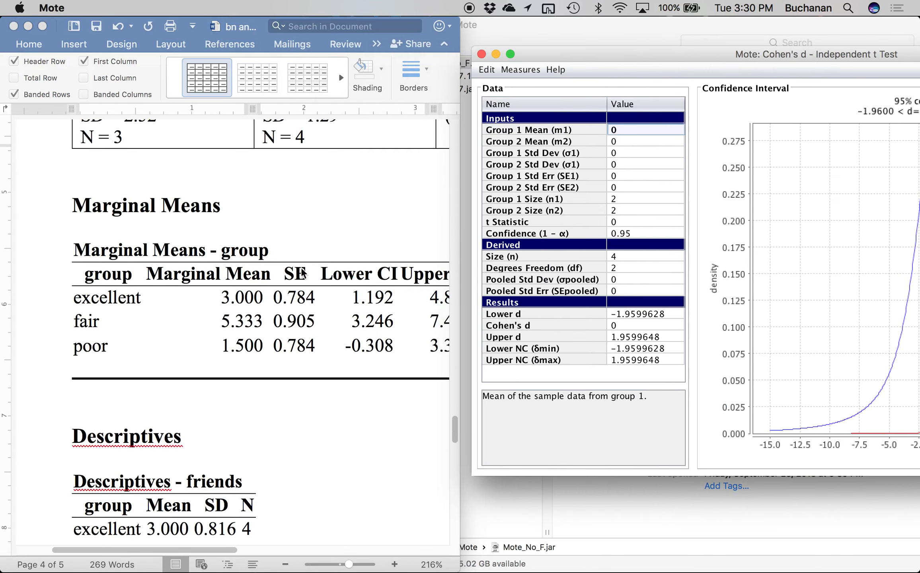
scroll(294, 330, "up", 1)
scroll(294, 332, "up", 10)
scroll(294, 332, "left", 2)
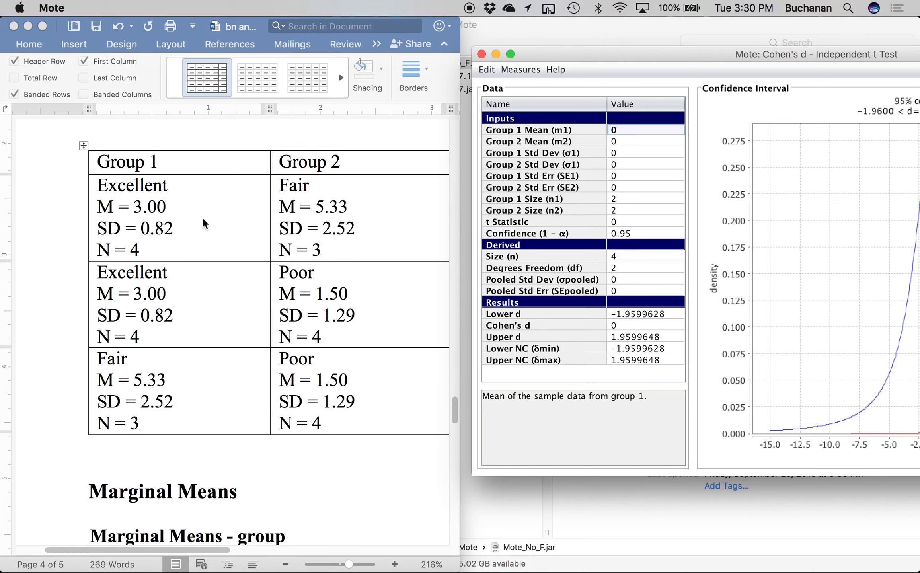
type("3")
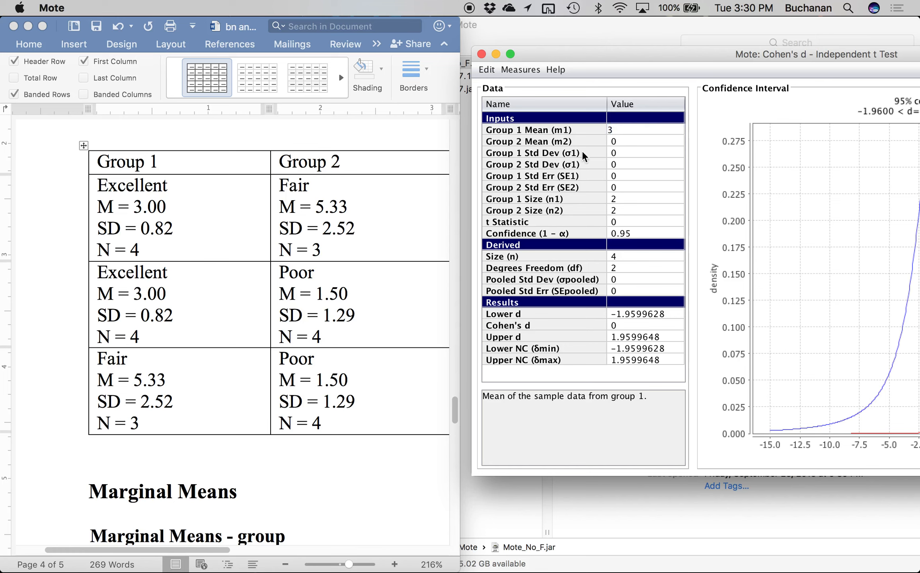
key("Return")
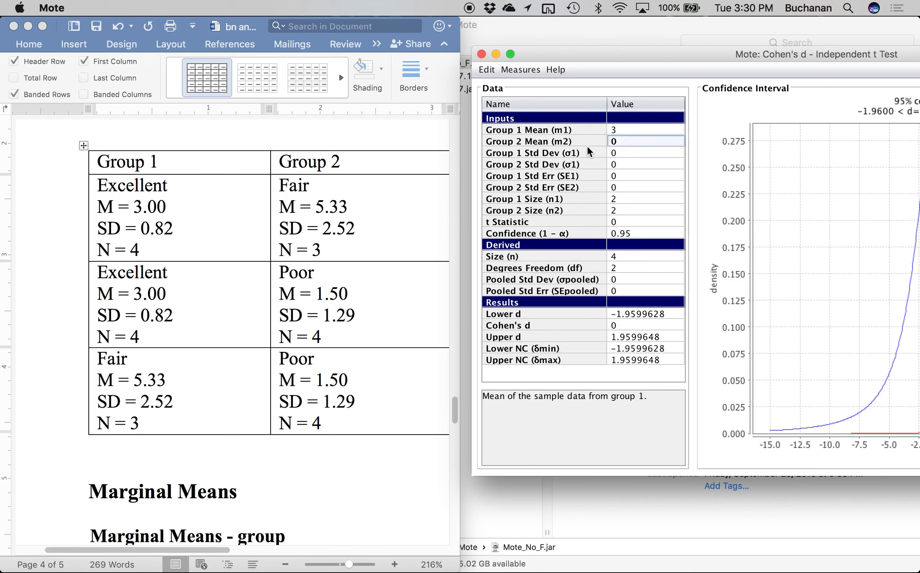
key("BackSpace")
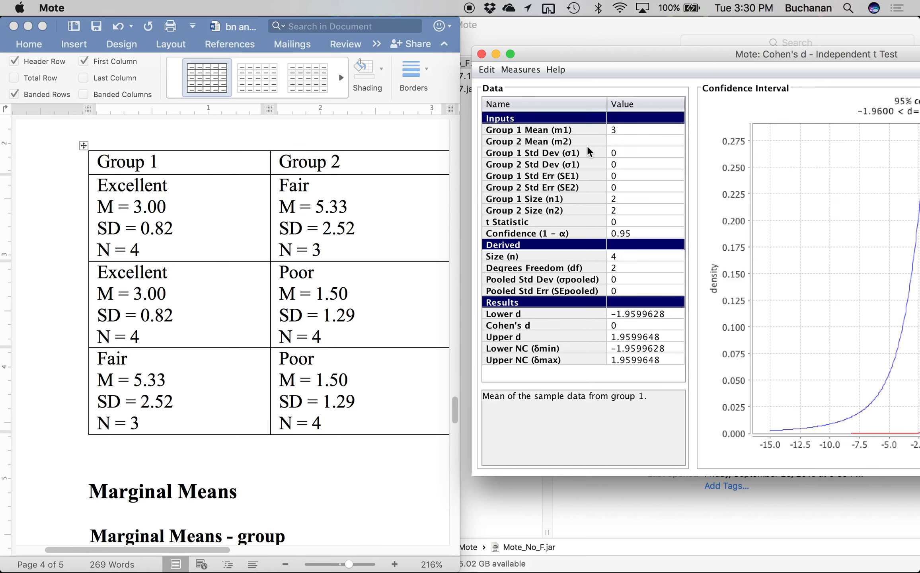
type("5.33")
key("Return")
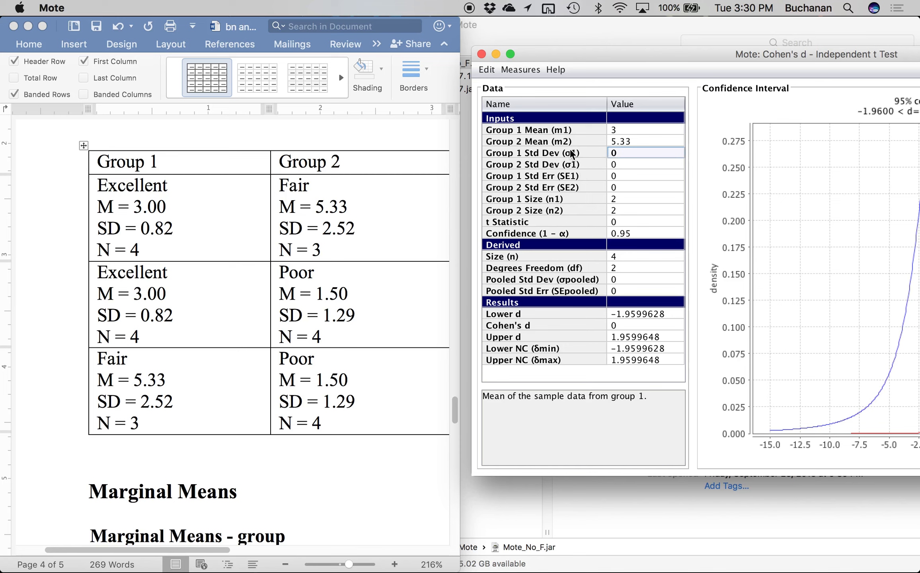
- Set the Group 1 standard deviation to .82 and the Group 2 standard deviation to 2.52
type(".82")
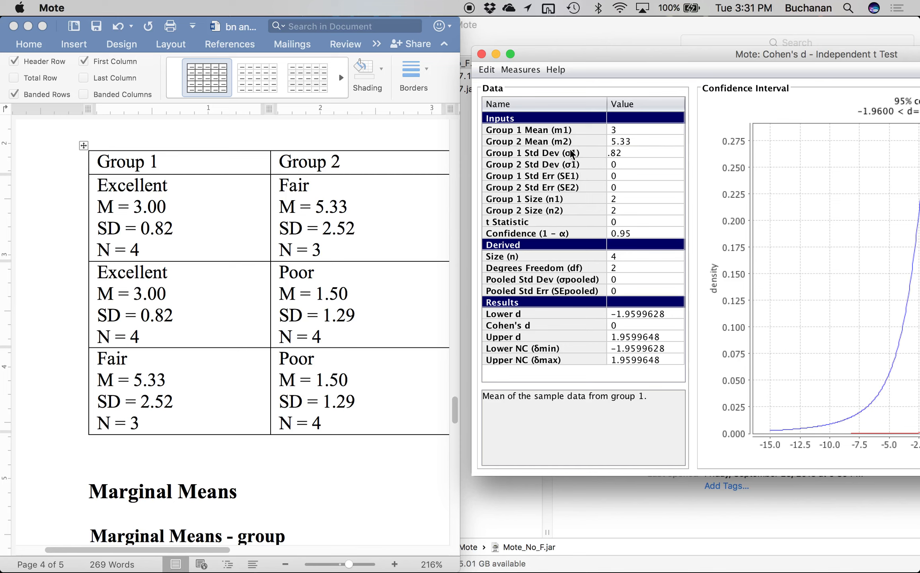
key("Return")
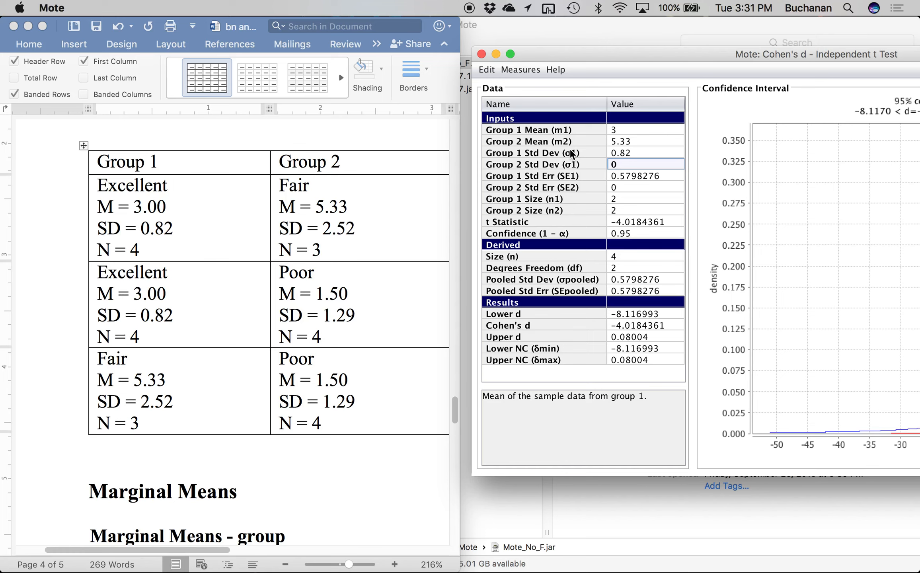
type("2.52")
key("Return")
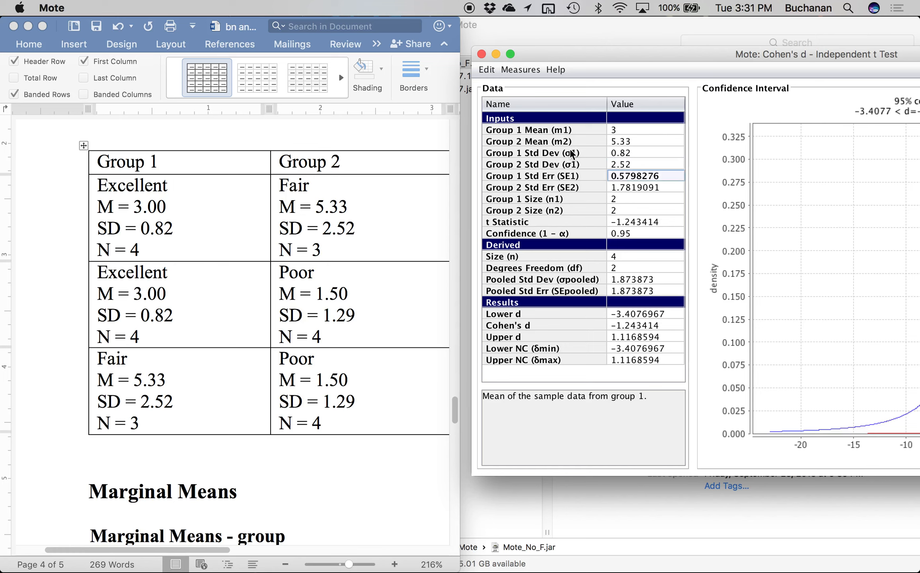
- Set Group 1 Size to 4 and Group 2 Size to 3, and compare the calculated t statistic with the table's Excellent-Fair t value
double_click(613, 200)
key("BackSpace")
key("BackSpace")
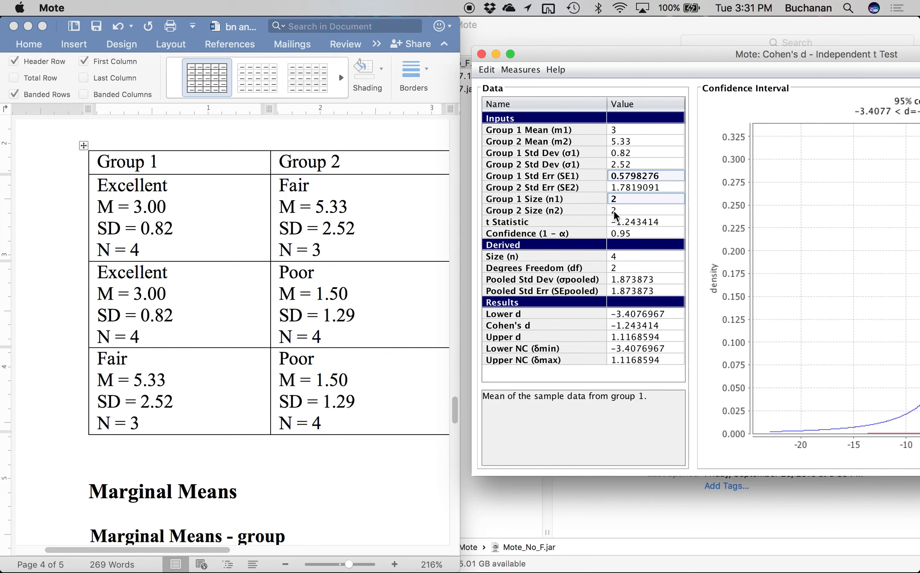
key("BackSpace")
type("4")
key("Return")
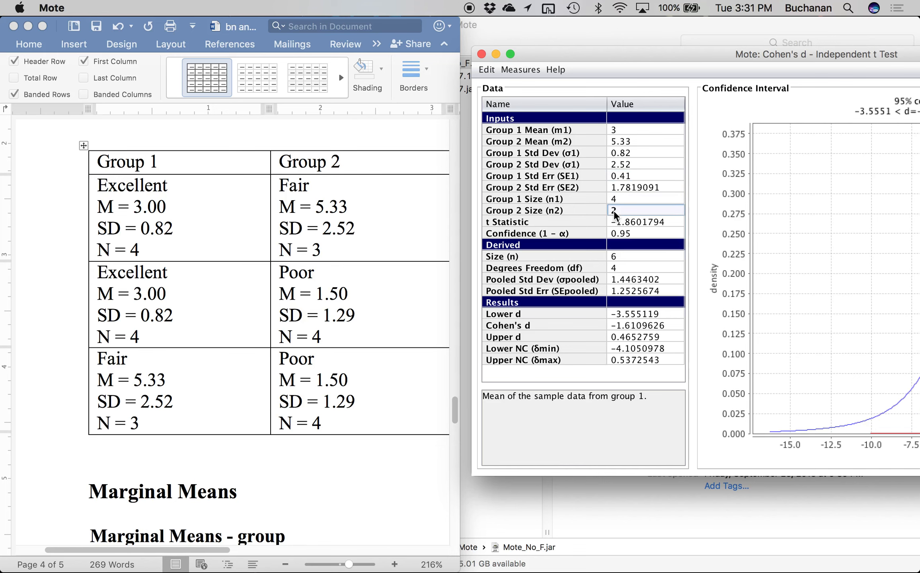
key("BackSpace")
type("3")
key("Return")
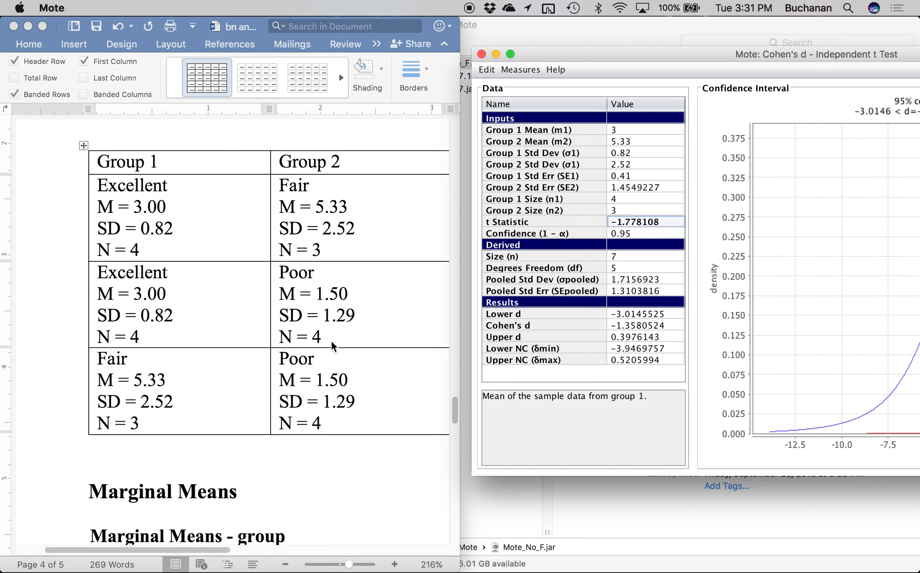
scroll(332, 340, "right", 10)
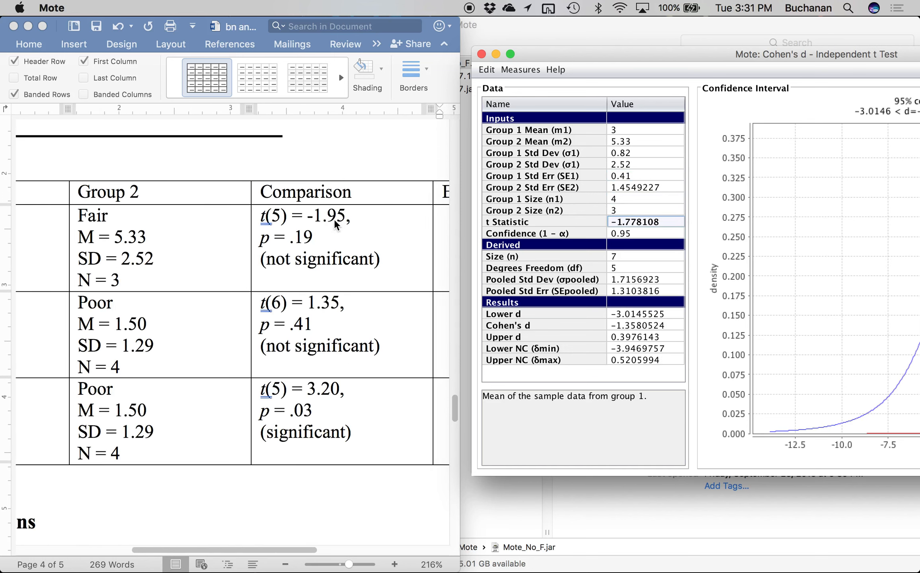
scroll(335, 225, "left", 8)
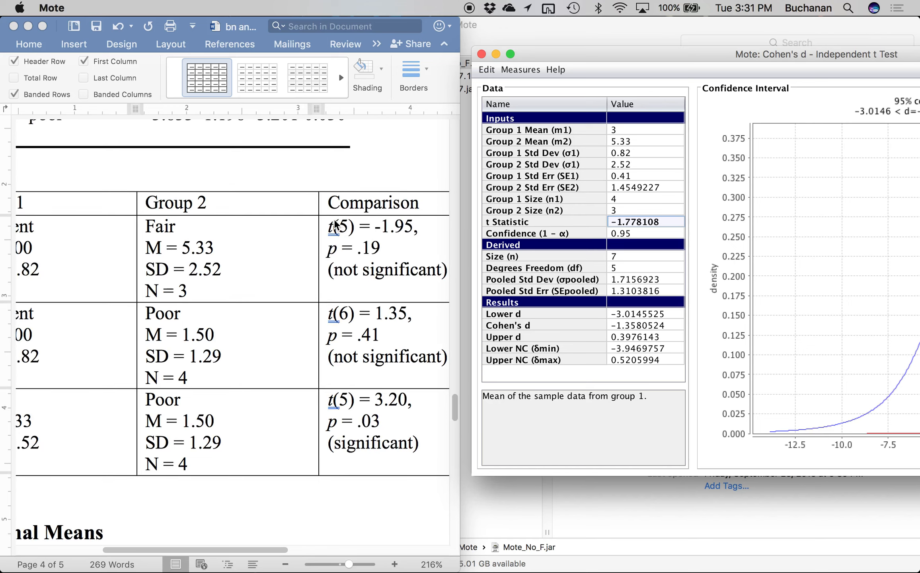
- Enter the Cohen's d from Mote as "d = -1.36" with a lowercase d in the Excellent-Fair row's effect size cell
scroll(334, 223, "right", 6)
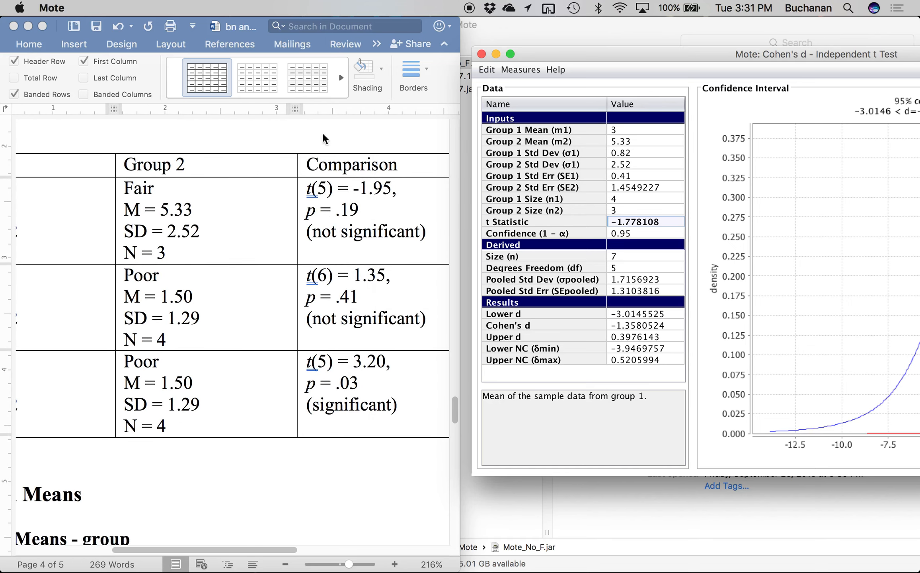
scroll(315, 218, "left", 6)
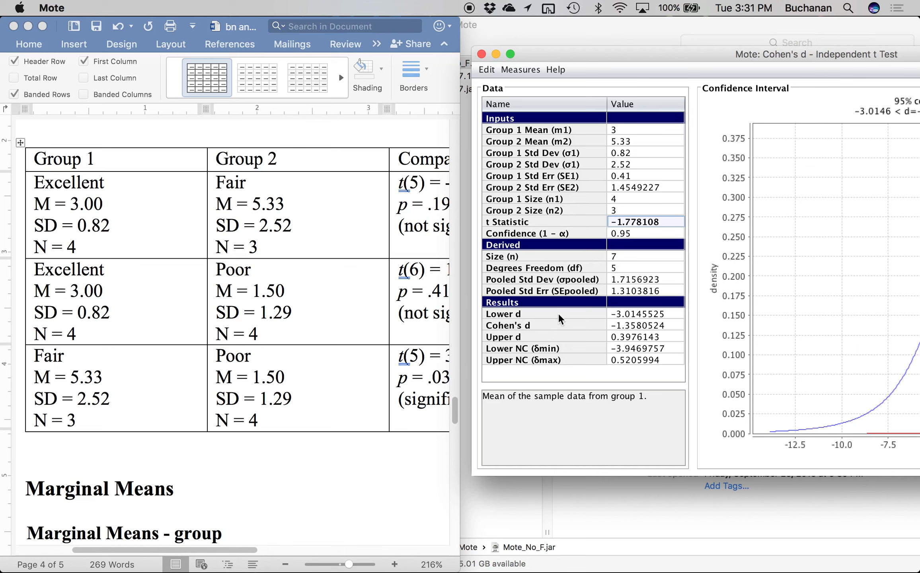
left_click(486, 323)
left_click(320, 293)
scroll(385, 259, "right", 5)
left_click(386, 210)
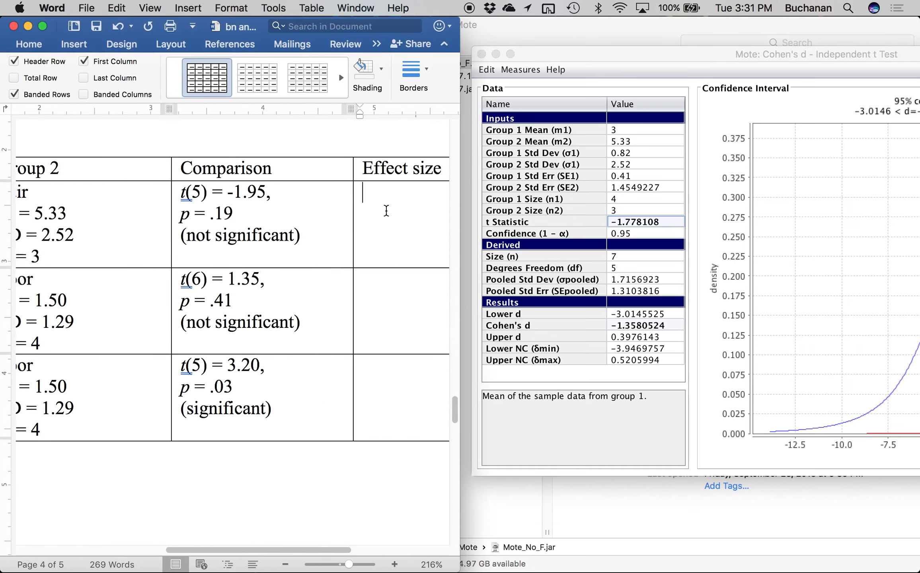
type("d =")
key("super+z")
key("super+z")
type("= -1.36")
- Update Mote for the Excellent-Poor comparison: Group 2 Mean 1.5, Group 2 standard deviation 1.29 and Group 2 Size 4
left_click(384, 319)
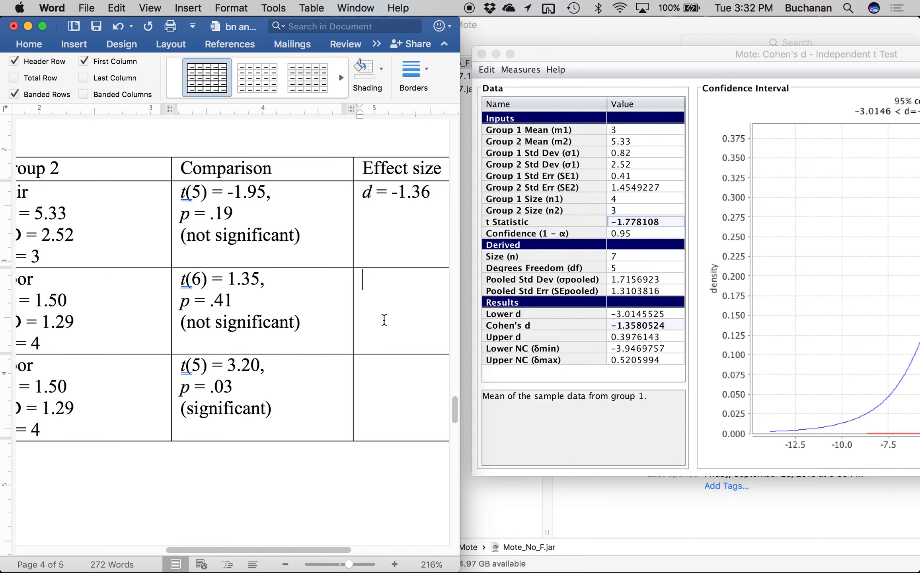
scroll(371, 315, "left", 5)
scroll(370, 315, "left", 5)
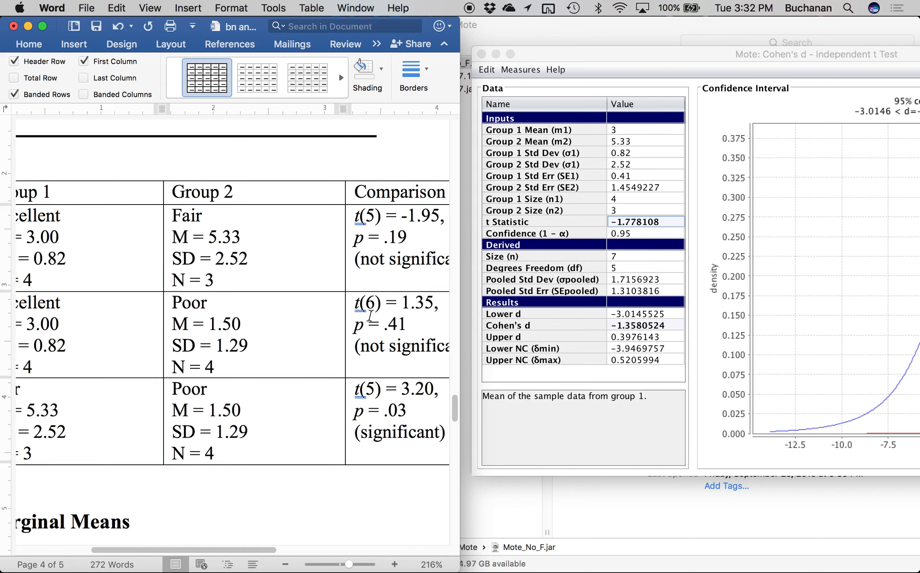
left_click(562, 194)
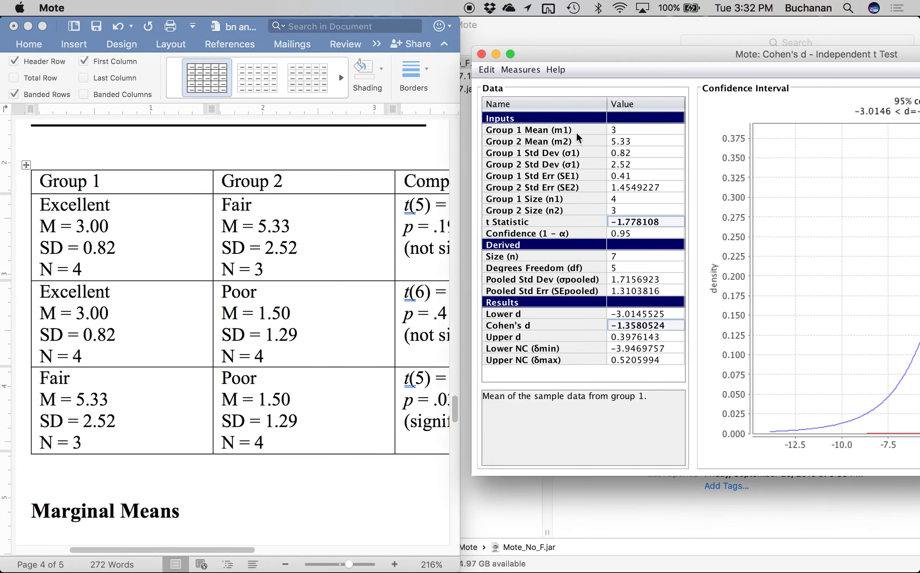
left_click(629, 134)
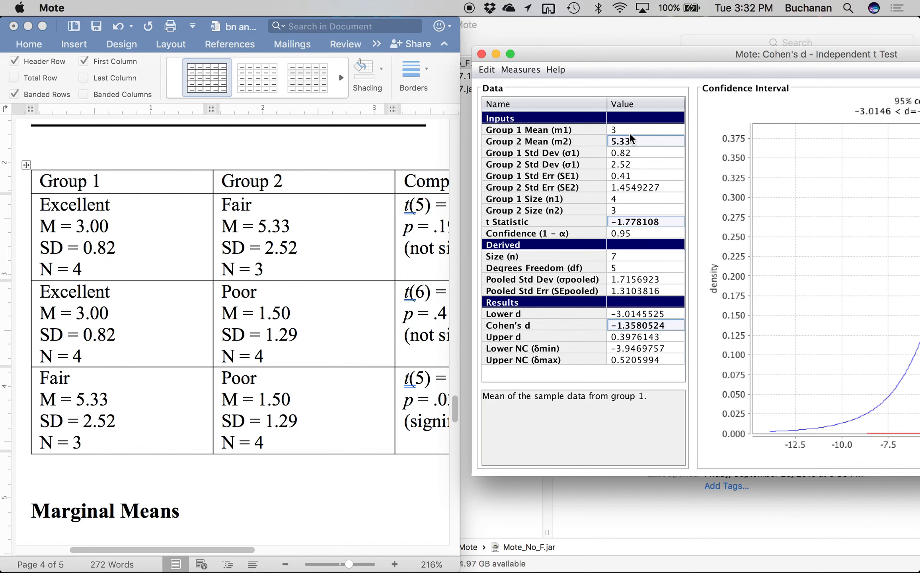
type("1.5")
key("Return")
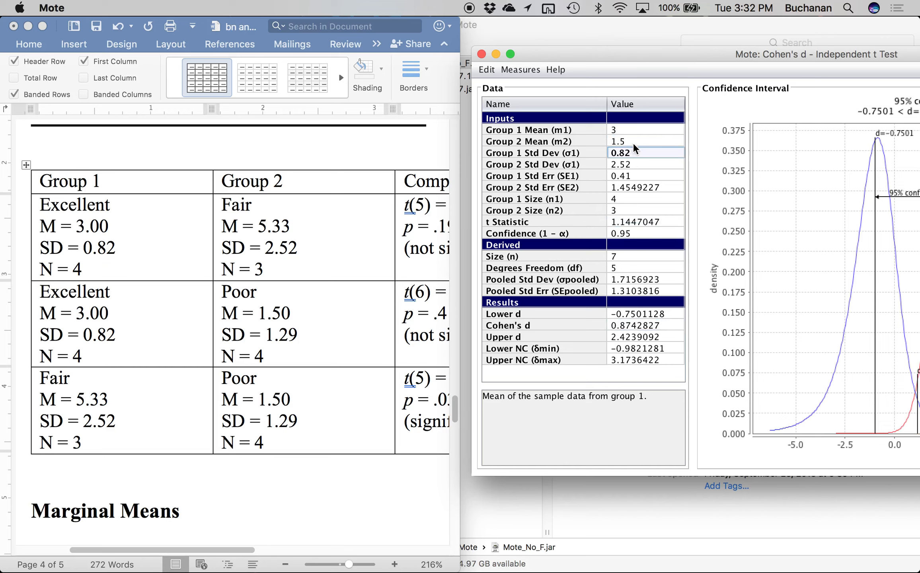
key("Return")
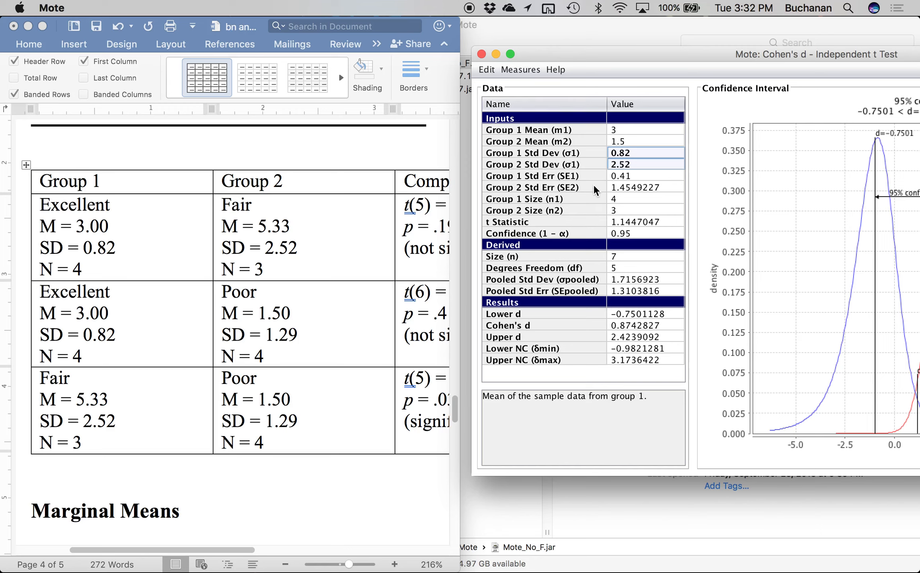
type("1.29")
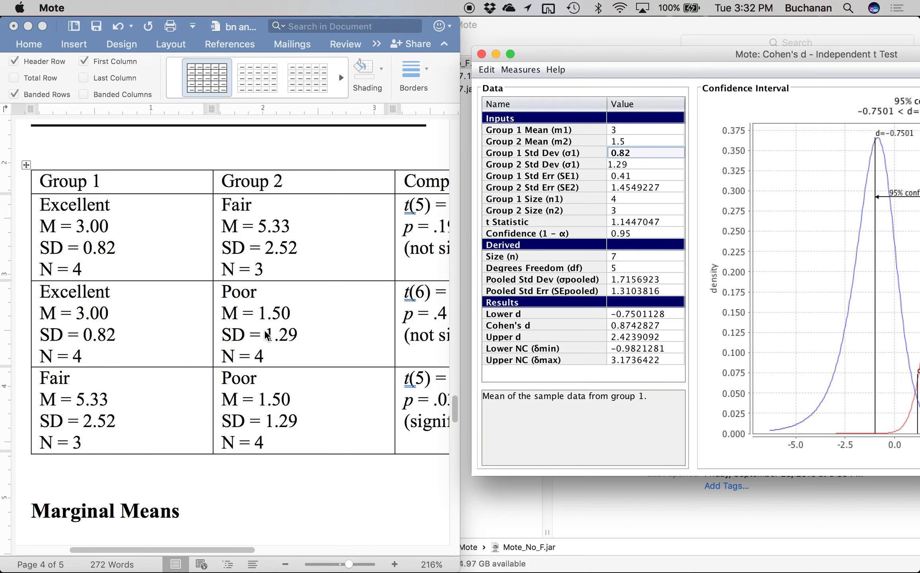
key("Return")
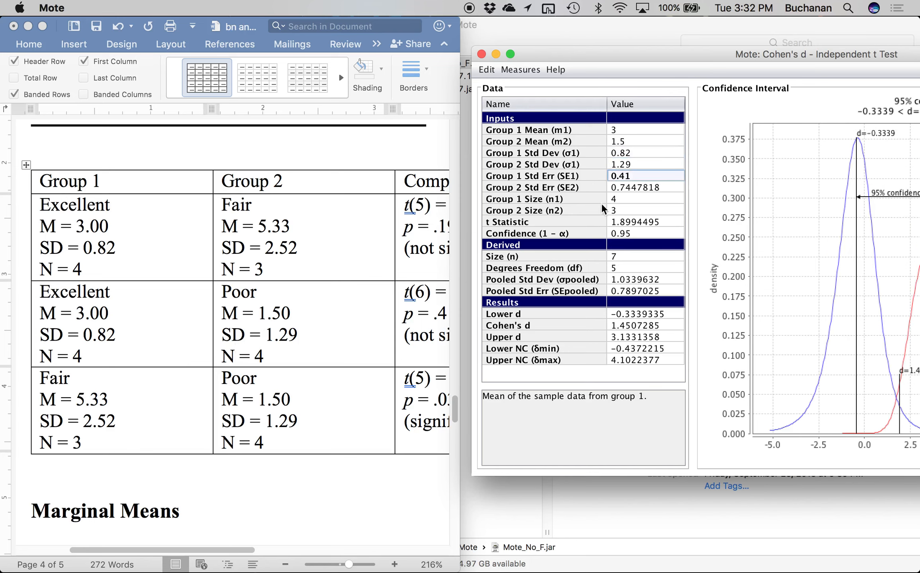
double_click(623, 211)
type("4")
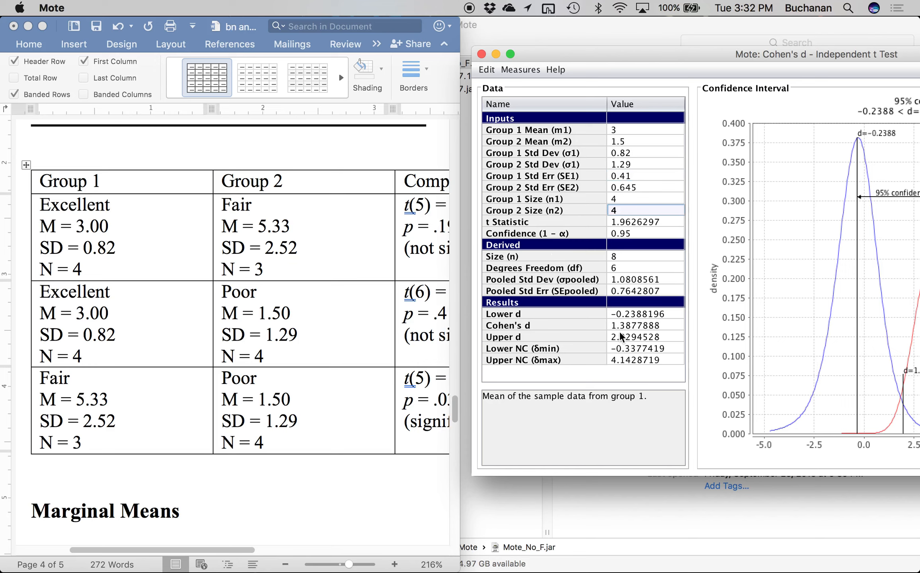
- Enter the rounded Cohen's d as "d = 1.39" with a lowercase d in the Excellent-Poor row's effect size cell in Word
left_click(320, 476)
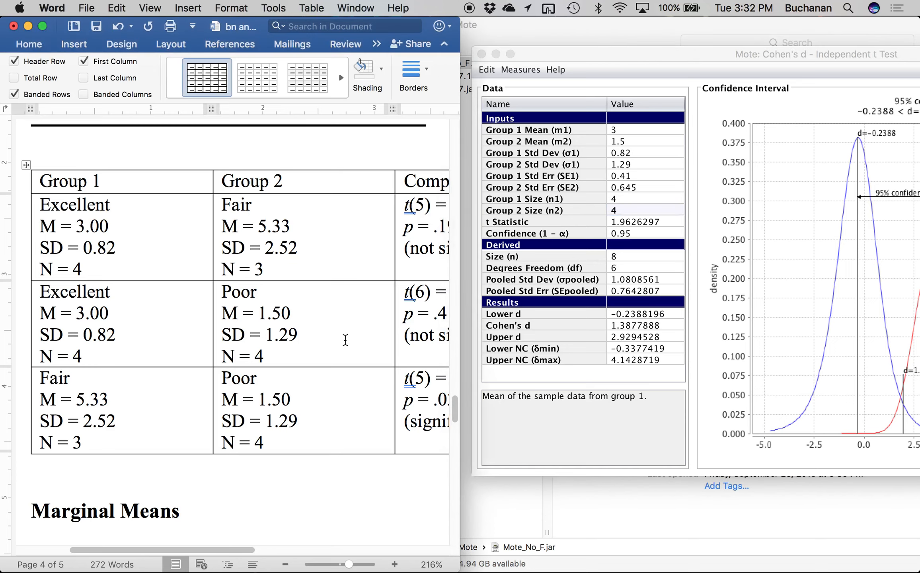
scroll(349, 341, "right", 5)
left_click(364, 337)
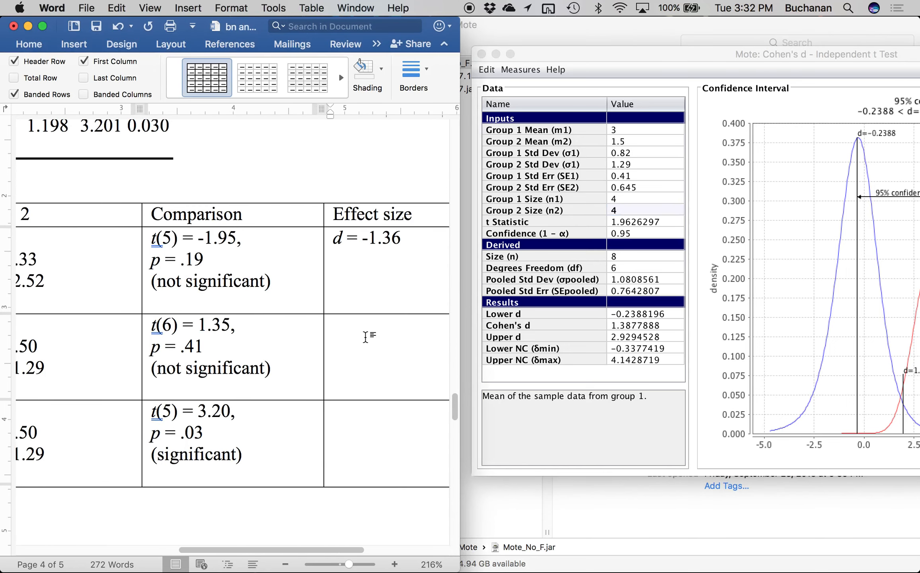
type("D =")
key("super+z")
key("super+z")
type("= 1.38")
key("BackSpace")
type("9")
- Reset the data in Mote and enter the Fair-Poor means: Group 1 Mean 5.33 and Group 2 Mean 1.5
scroll(323, 381, "left", 10)
scroll(323, 381, "up", 1)
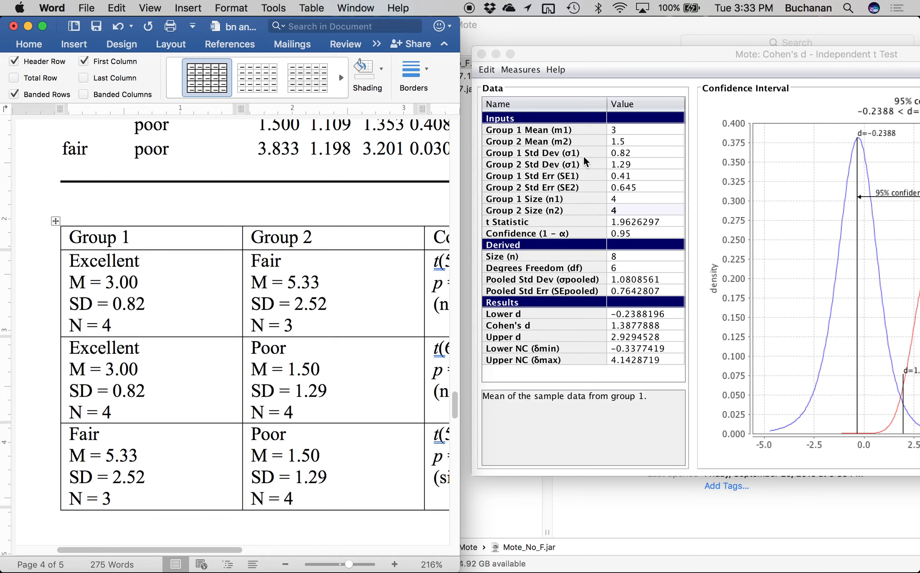
left_click(601, 195)
left_click(488, 69)
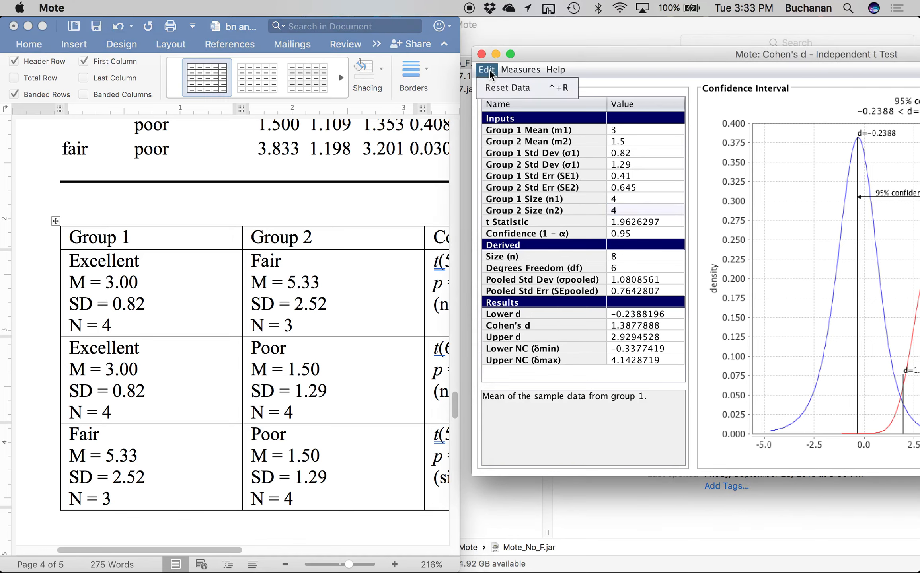
left_click(494, 84)
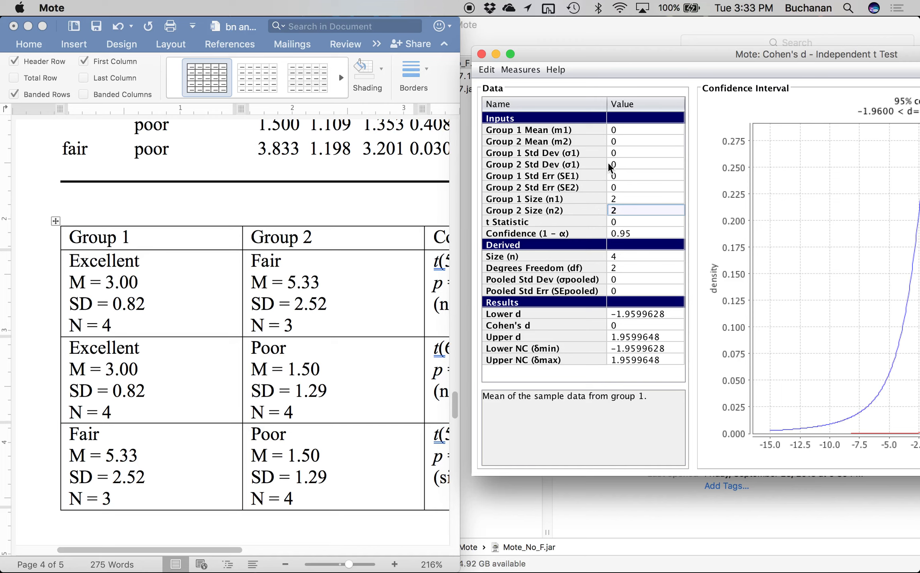
left_click(617, 131)
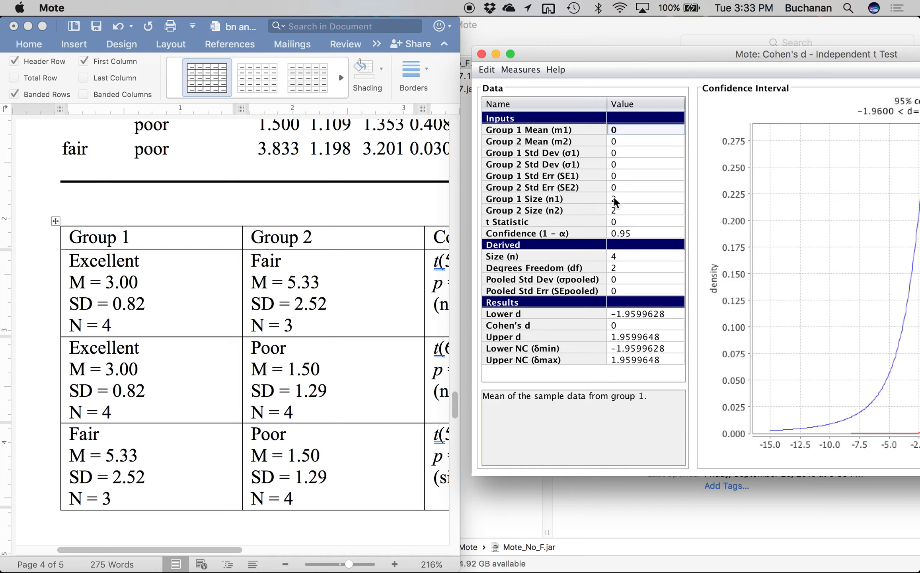
type("5.33")
key("Return")
type("1.5")
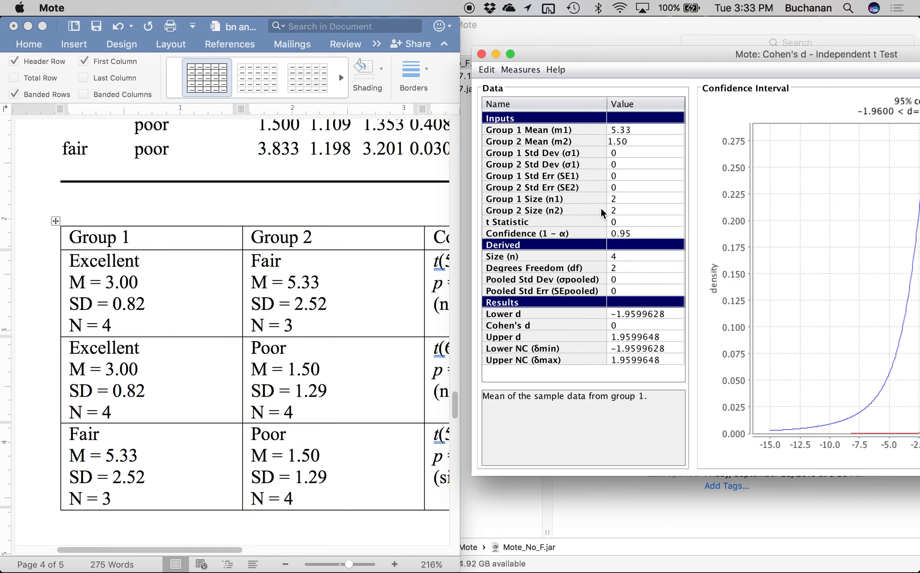
key("Return")
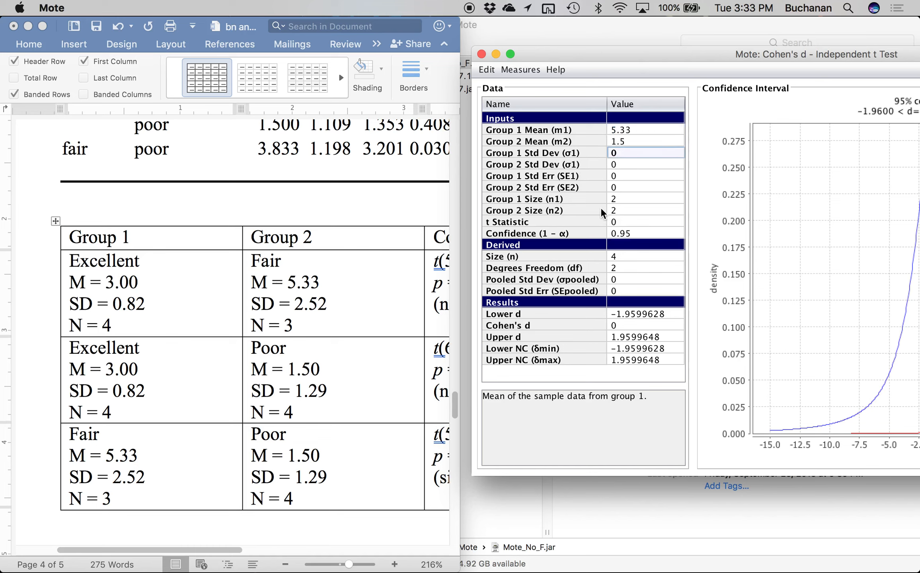
- Set the Fair-Poor standard deviations in Mote to 2.52 for Group 1 and 1.29 for Group 2
type("2.52")
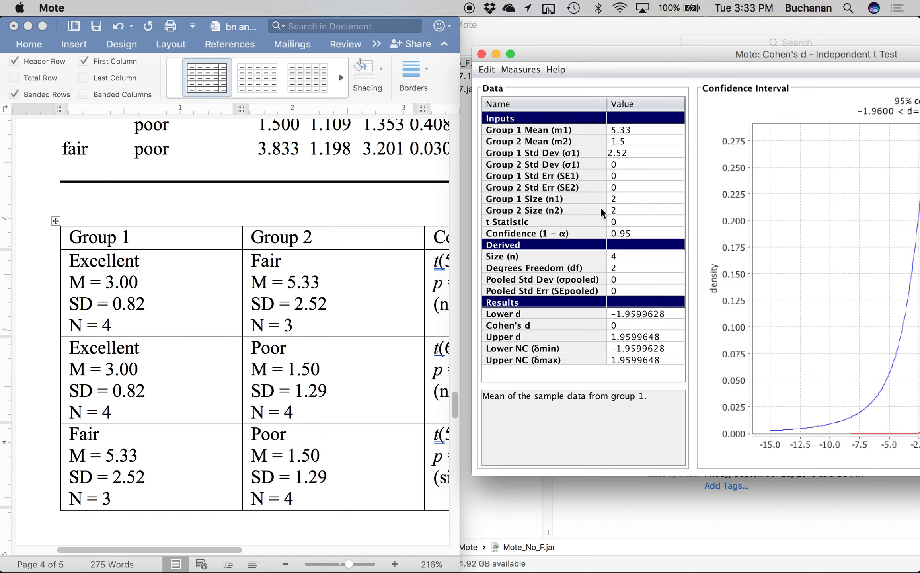
key("Return")
type("1.")
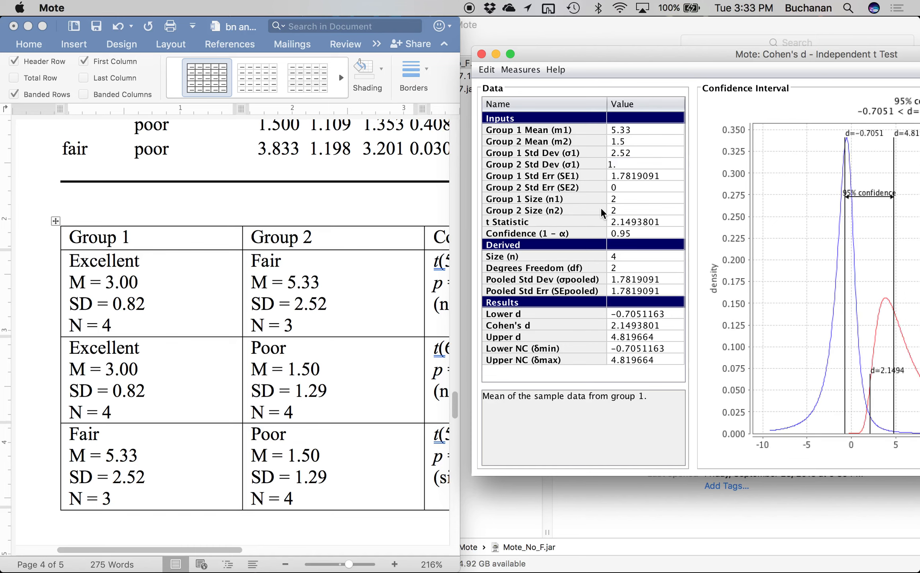
type("29")
key("Return")
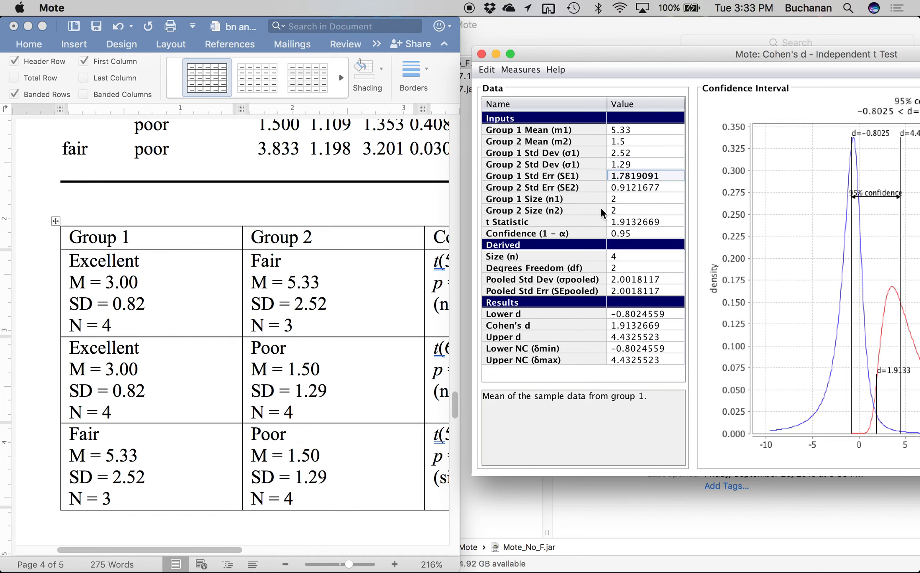
- Set Group 1 Size to 3 and Group 2 Size to 4 for the Fair-Poor comparison
double_click(616, 207)
double_click(618, 203)
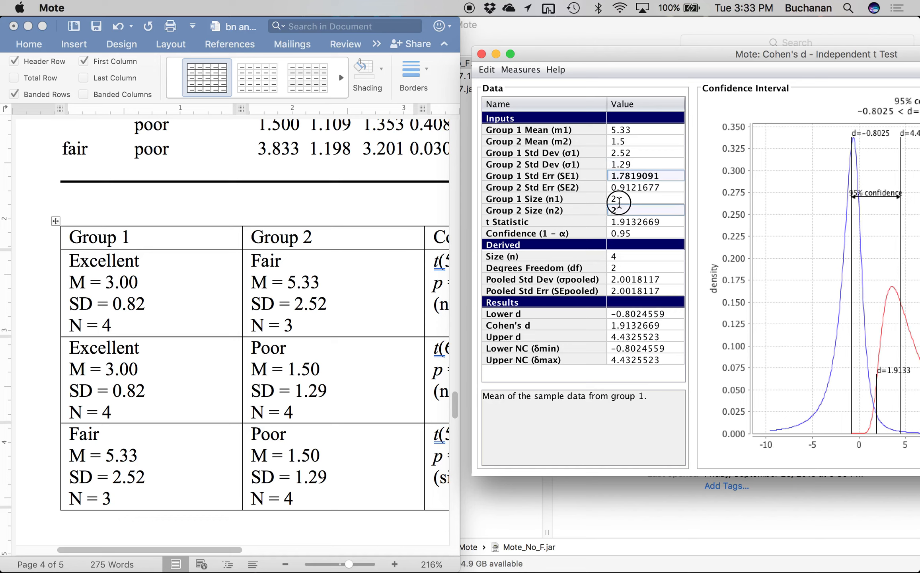
type("3")
key("Return")
type("4")
key("Return")
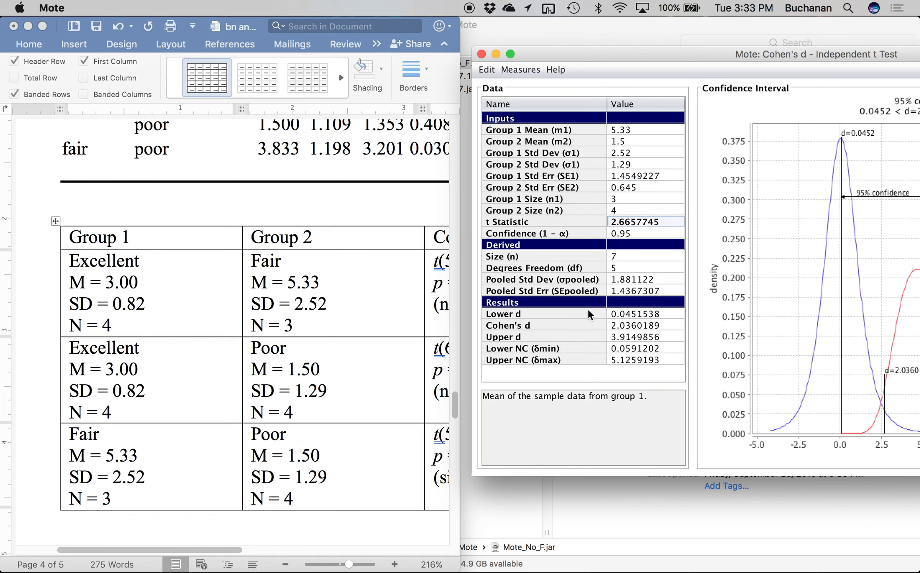
- Enter the rounded Cohen's d as "d = 2.04" with a lowercase d in the Fair-Poor row's effect size cell in Word
left_click(296, 483)
scroll(295, 483, "right", 5)
scroll(296, 480, "right", 5)
left_click(297, 470)
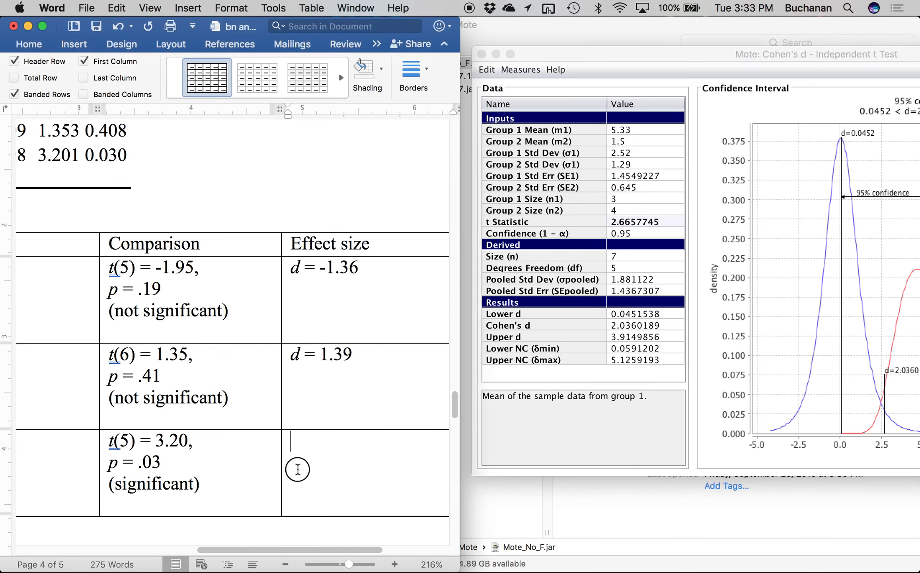
type("d =")
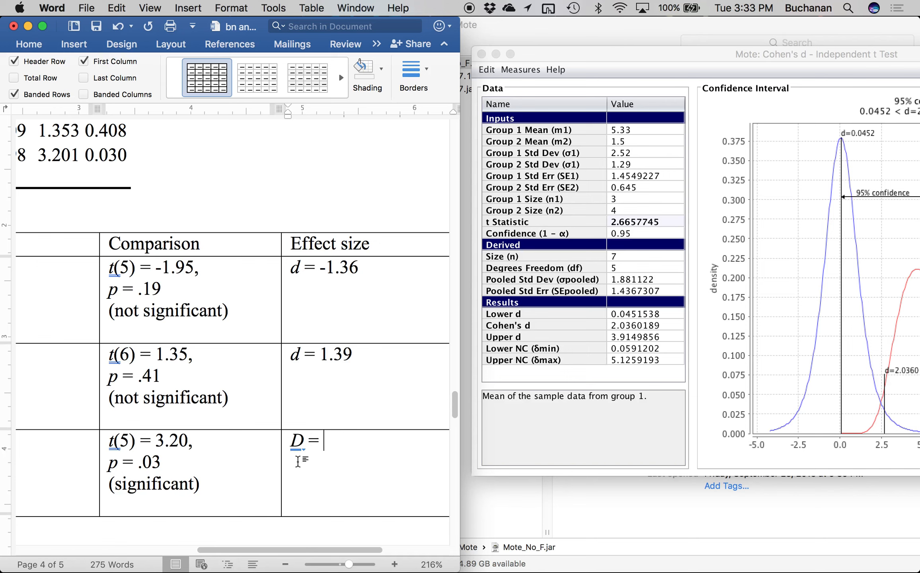
key("super+z")
key("super+z")
type("= 2.04")
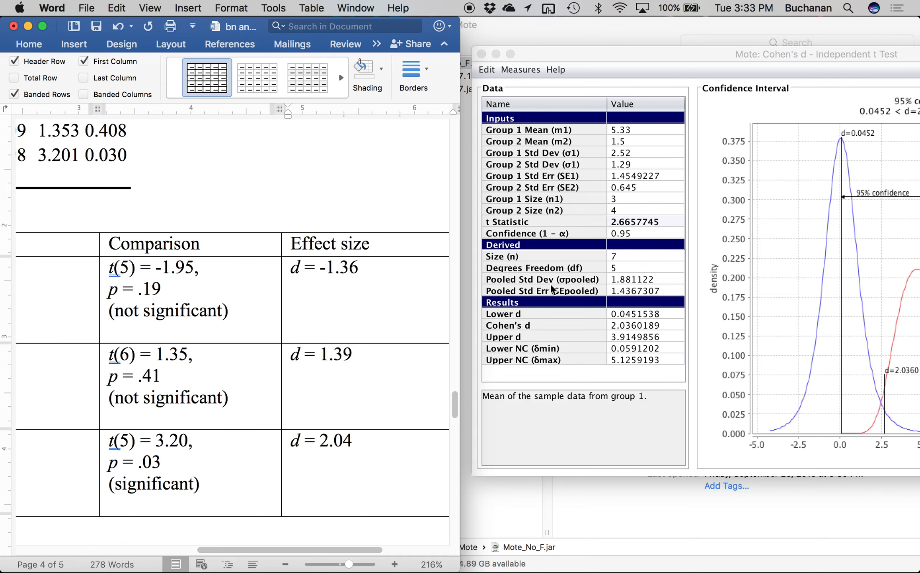
- Reset all data in the Mote calculator and move its window slightly higher on the screen
left_click(573, 70)
left_click(489, 70)
left_click(490, 88)
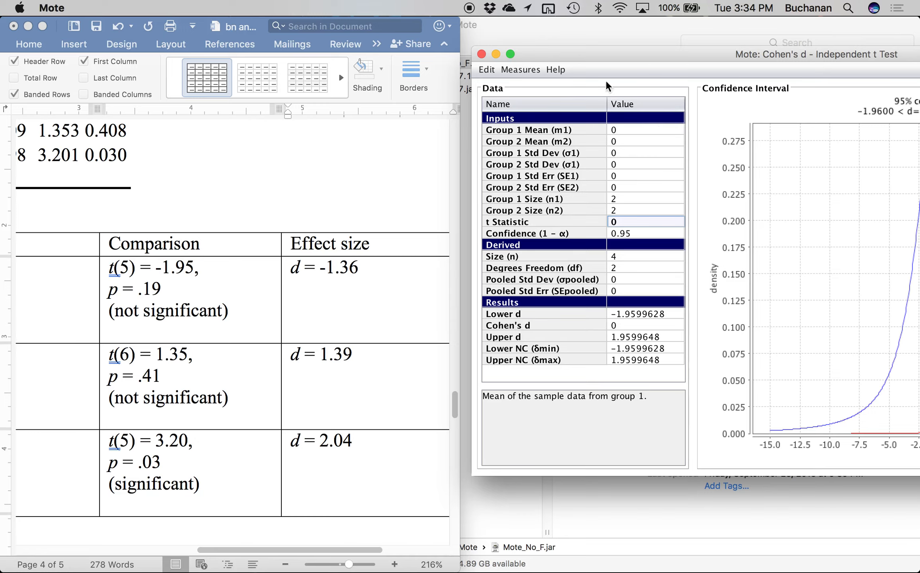
left_click_drag(584, 58, 587, 33)
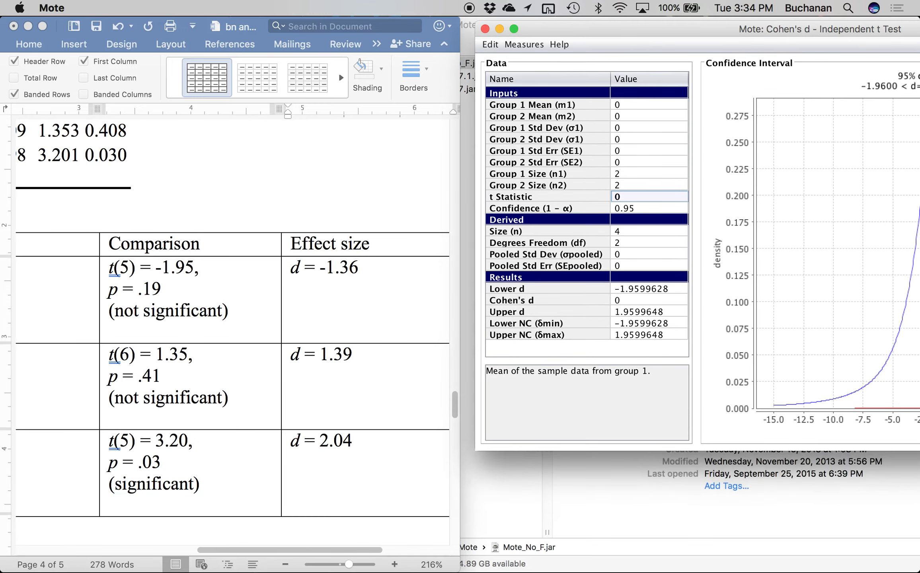
- Switch to the Finder window showing the Mote folder and open Mote-0.7.1.jar
mouse_move(0, 572)
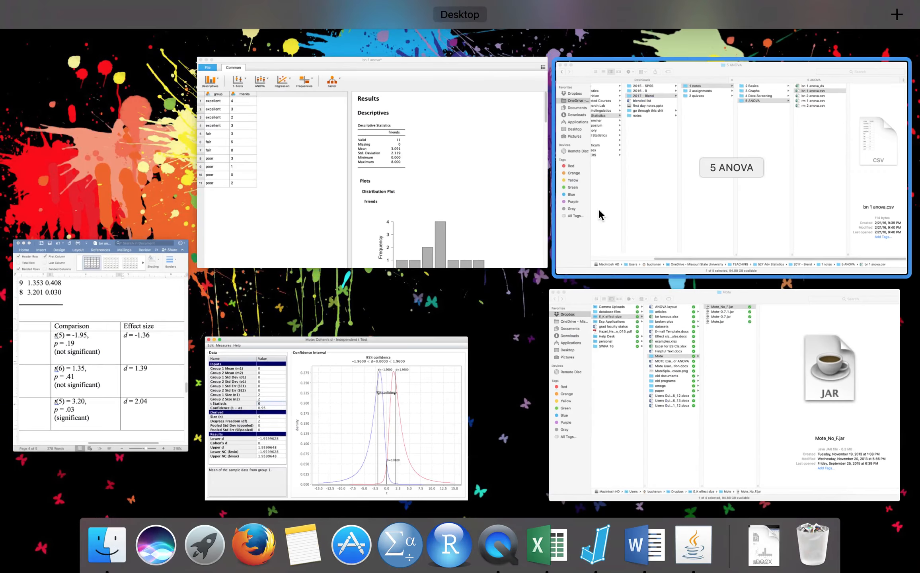
left_click(655, 165)
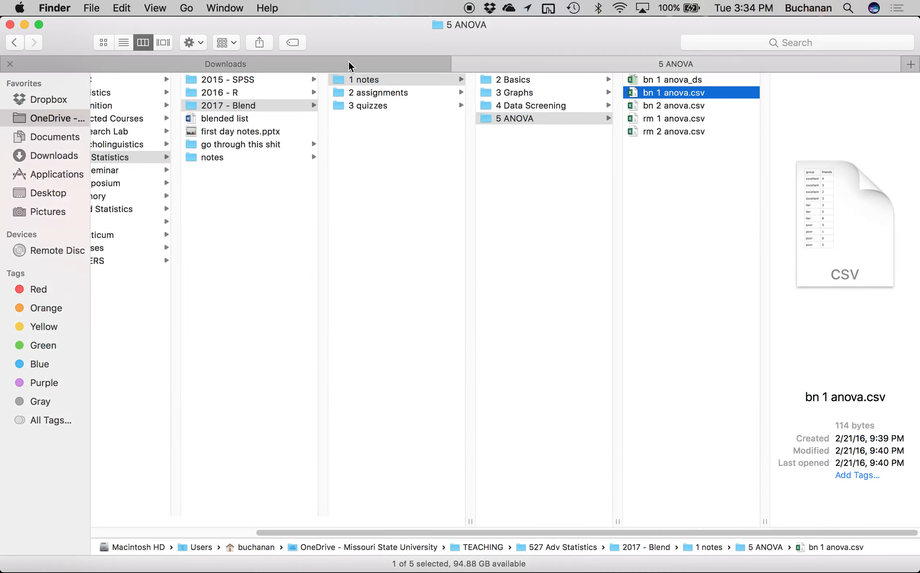
mouse_move(0, 572)
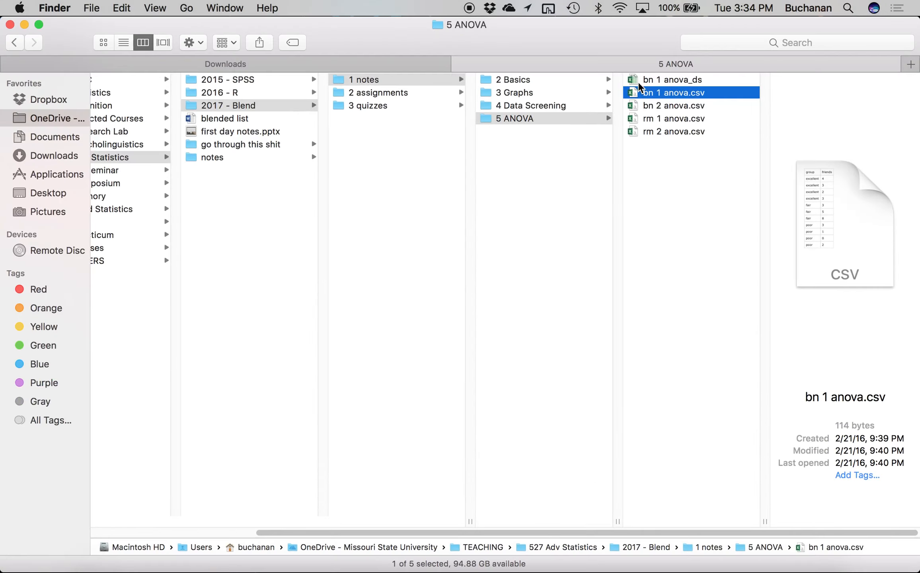
key("ctrl+Up")
left_click(656, 139)
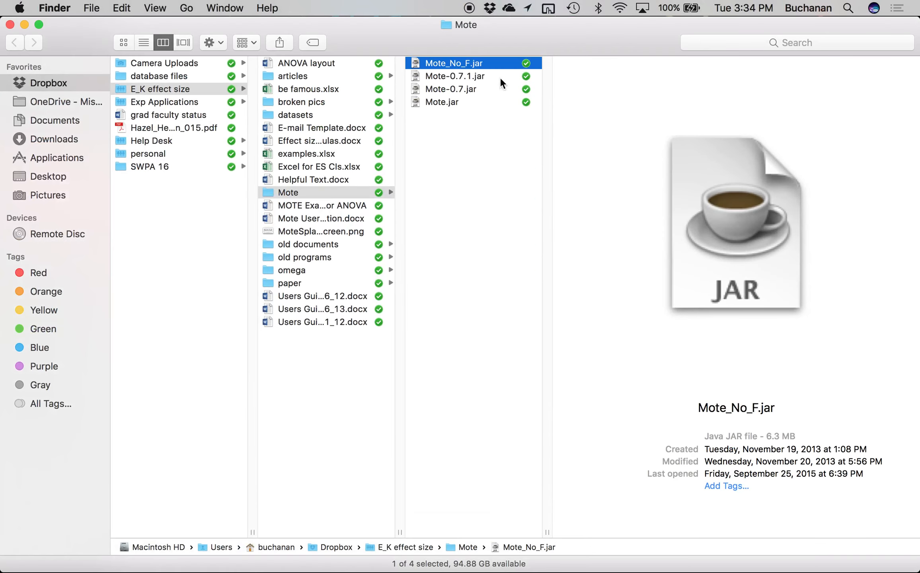
double_click(496, 76)
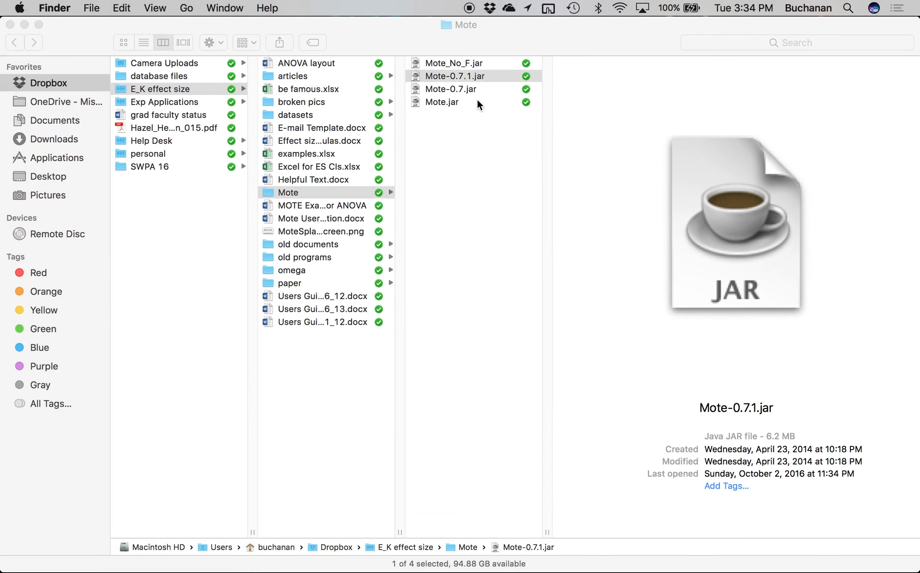
- Reselect Mote-0.7.1.jar in the Mote folder and close the already open Cohen's d - Independent t Test window in Mote
left_click(451, 102)
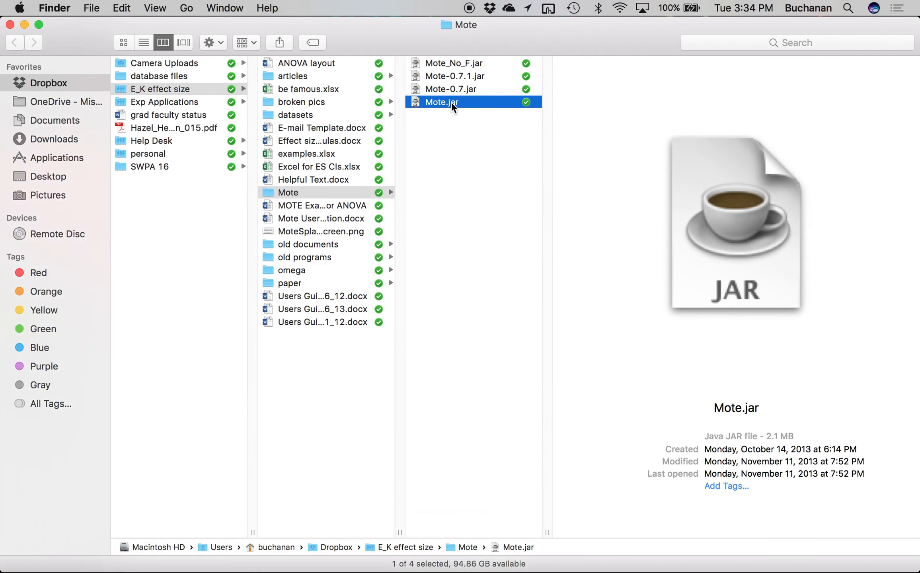
key("Up")
key("Up")
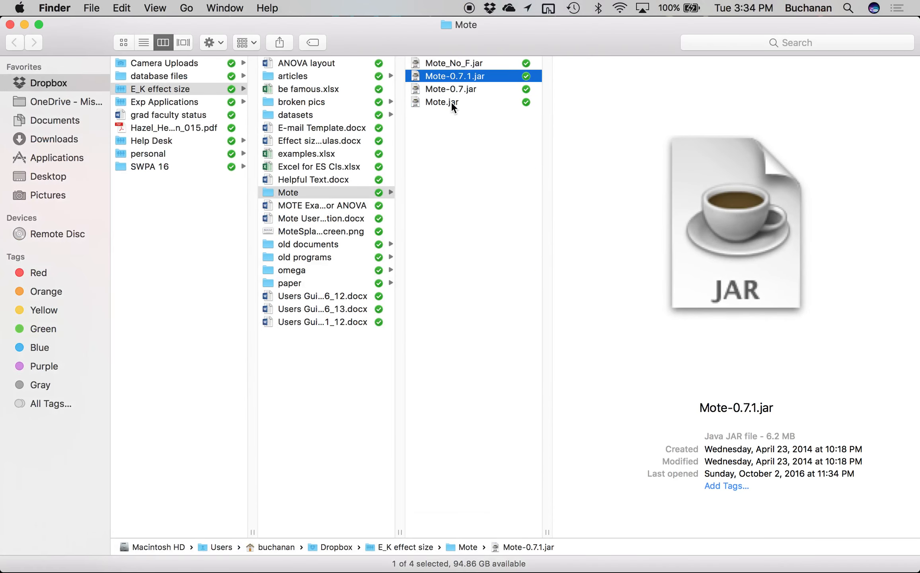
key("ctrl+Up")
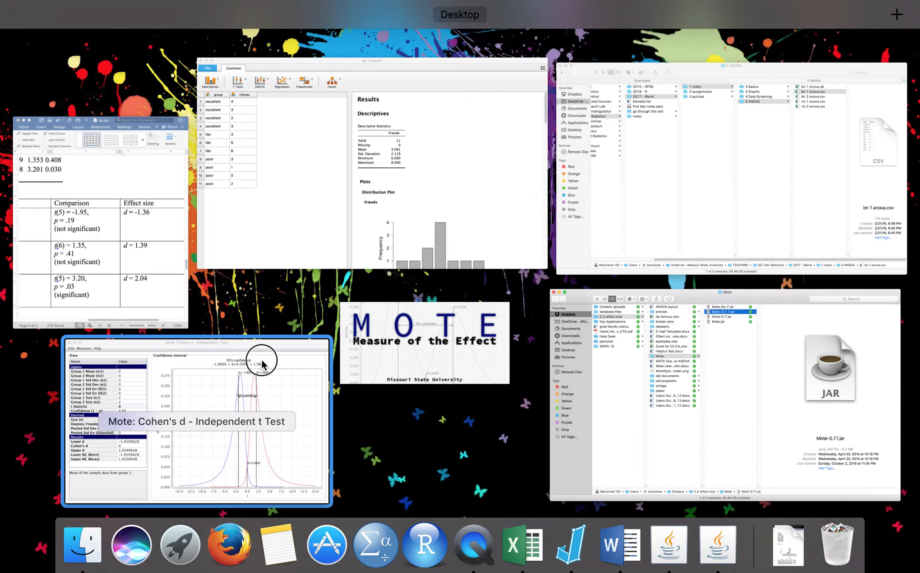
left_click(263, 360)
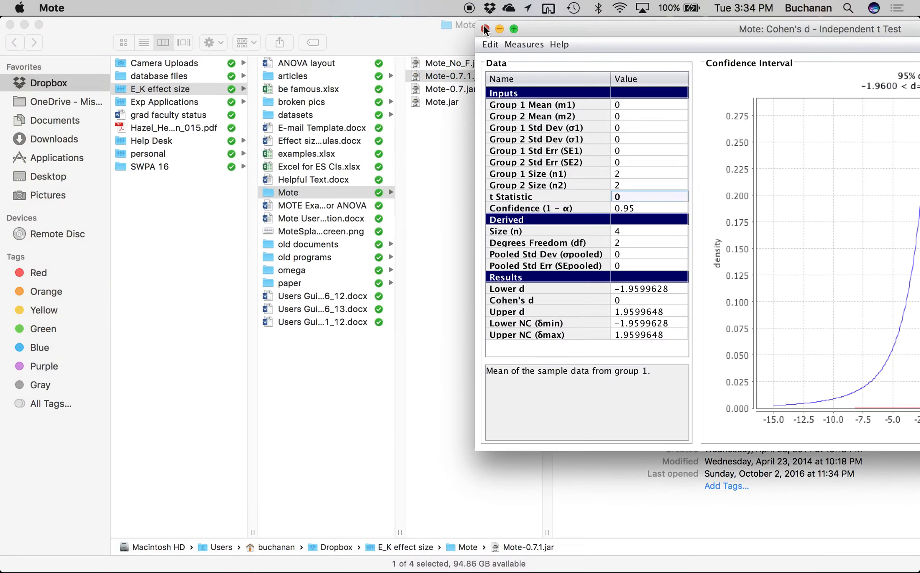
left_click(484, 26)
- Switch to the newly launched Mote-0.7.1 window and choose the Cohen's d - Independent t Test measure
key("ctrl+Up")
left_click(336, 383)
key("Up")
key("Up")
key("Up")
key("Up")
key("Up")
key("Up")
key("Up")
key("Up")
key("Up")
key("Up")
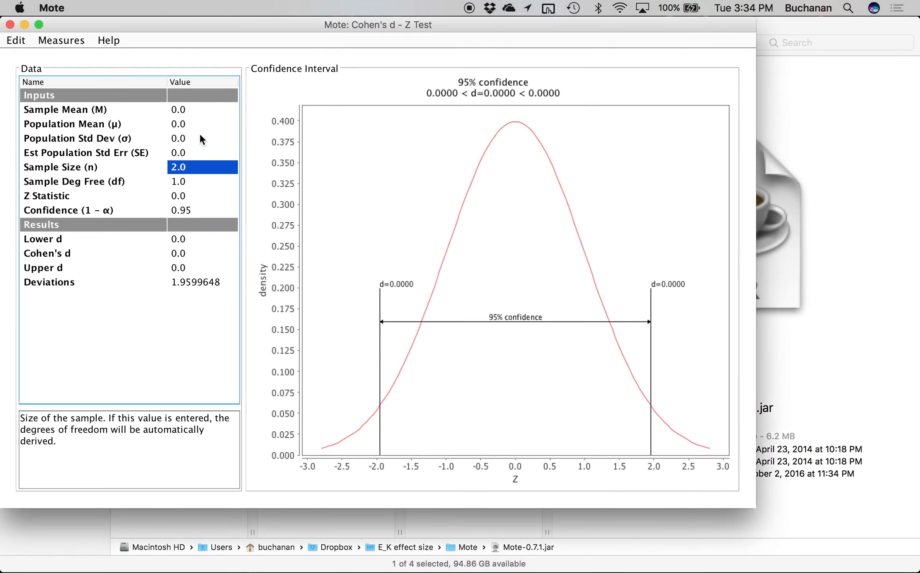
left_click(60, 40)
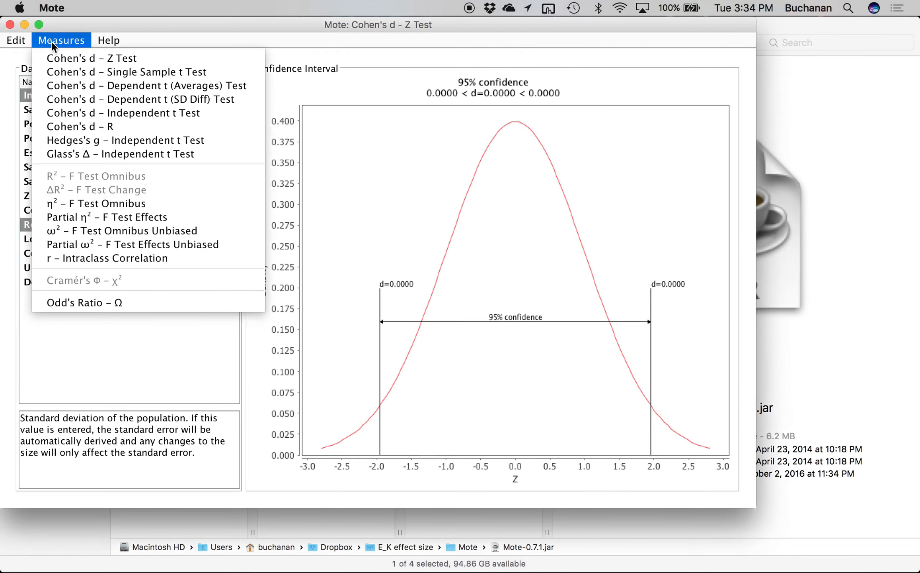
left_click(146, 114)
- Set Group 1 Mean to 5.33 and Group 2 Mean to 1.5 in the independent t test
type("5.33")
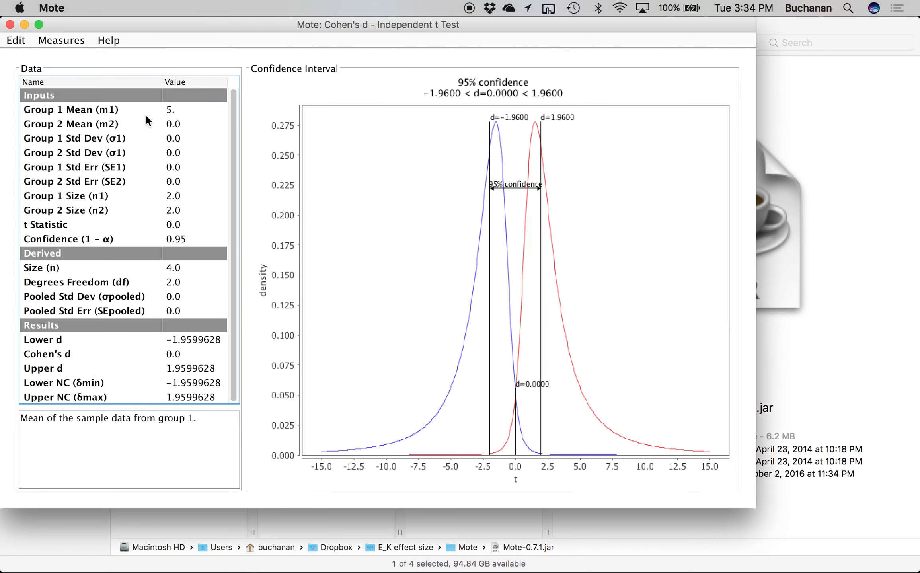
key("Return")
type("1.5")
key("Return")
- Set Group 1 Size to 3 and Group 2 Size to 4 in the independent t test
key("Down")
key("Down")
key("Down")
key("Down")
key("Down")
key("Up")
key("Up")
key("Up")
key("Up")
key("Down")
key("Down")
key("Down")
type("3")
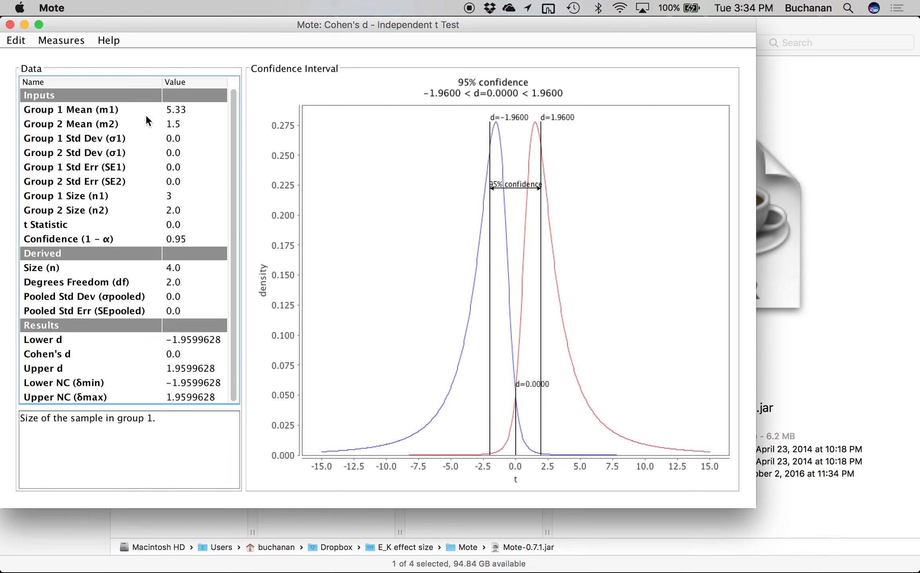
key("Return")
type("4")
- Set the standard errors to 0.5 for Group 1 and 0.7 for Group 2
key("Up")
key("Up")
key("Up")
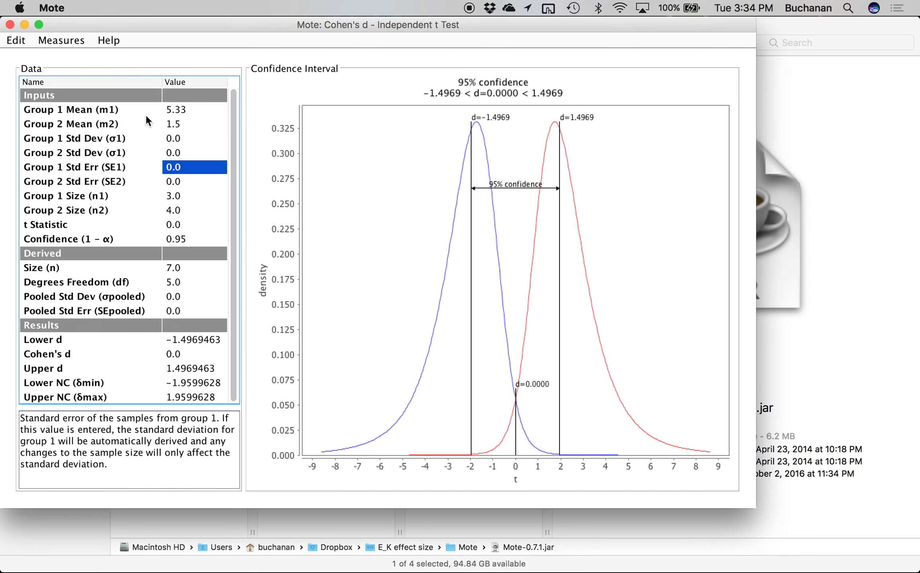
type(".5")
key("Return")
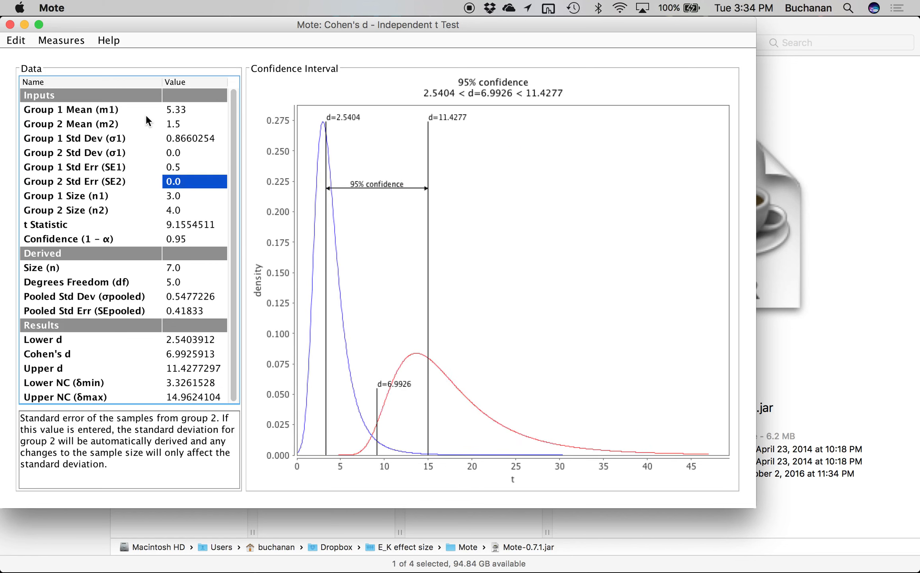
type(".7")
key("Return")
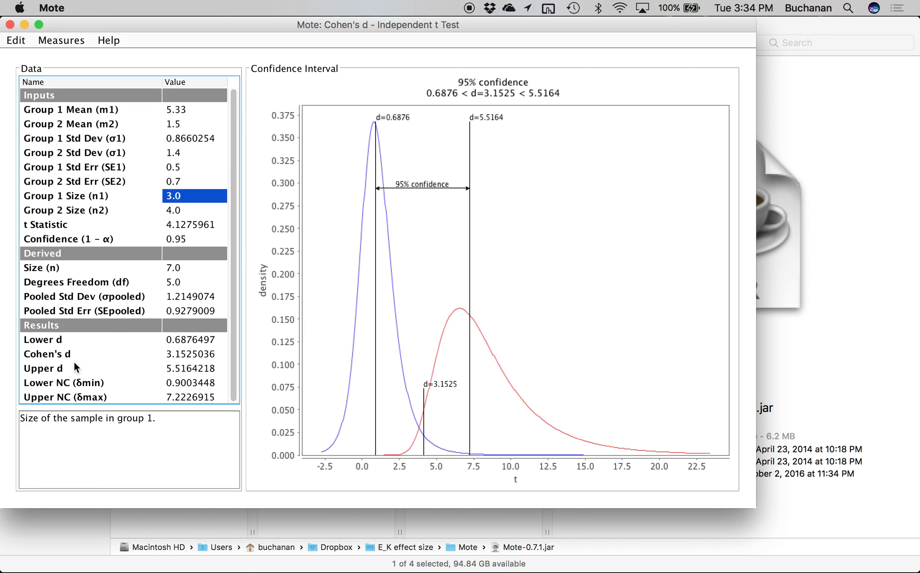
- Reset all data in the Mote calculator and quit the program
left_click(16, 41)
left_click(76, 58)
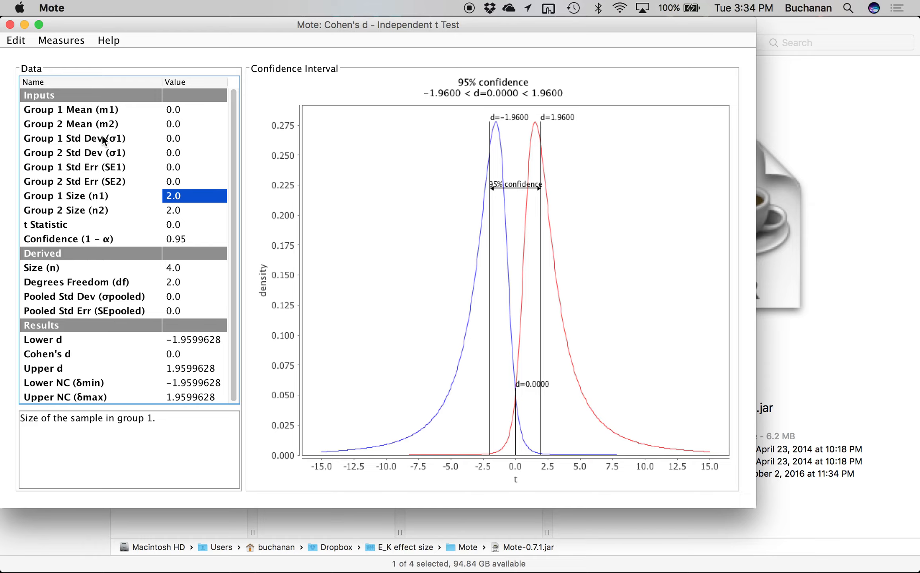
key("super+q")
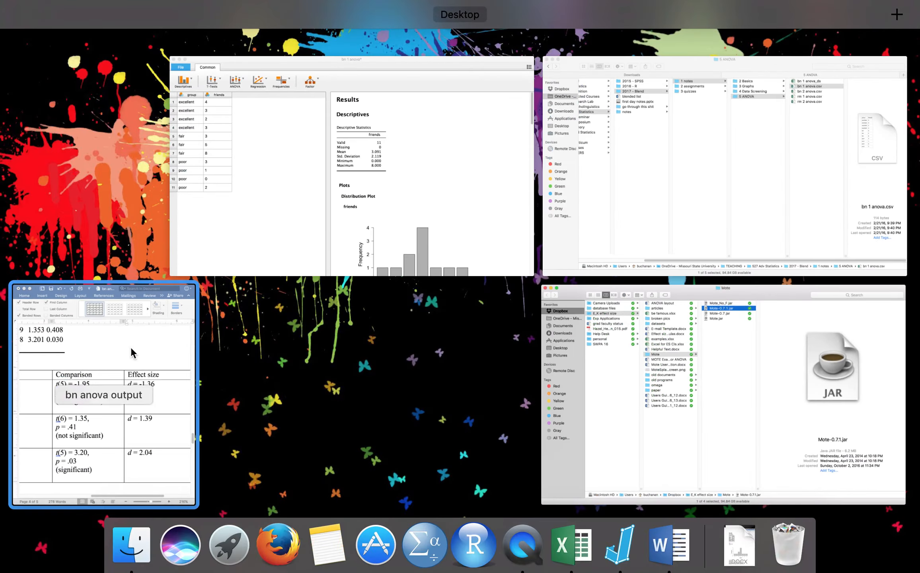
- Switch to the bn anova output document in Word, enlarge its window, and review the effect sizes in the post hoc comparison table
left_click(135, 369)
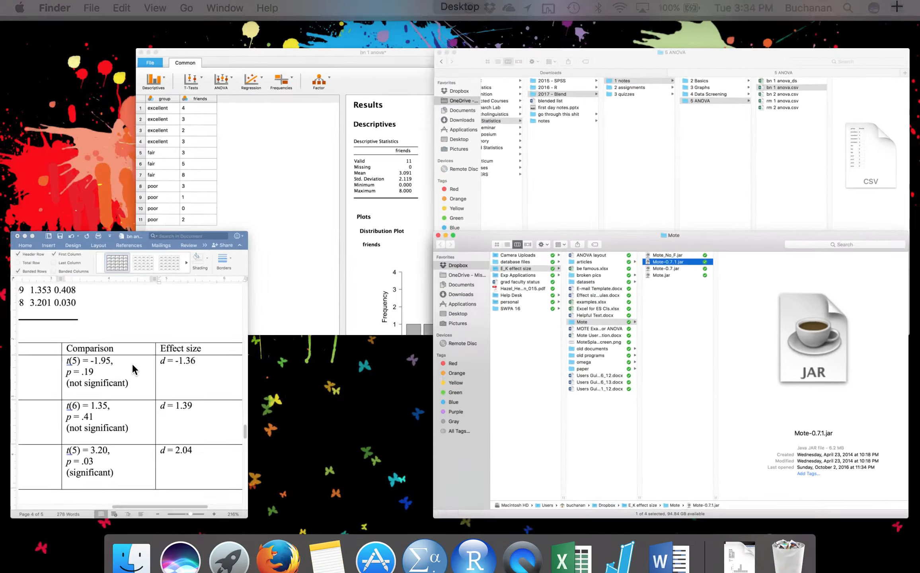
double_click(246, 32)
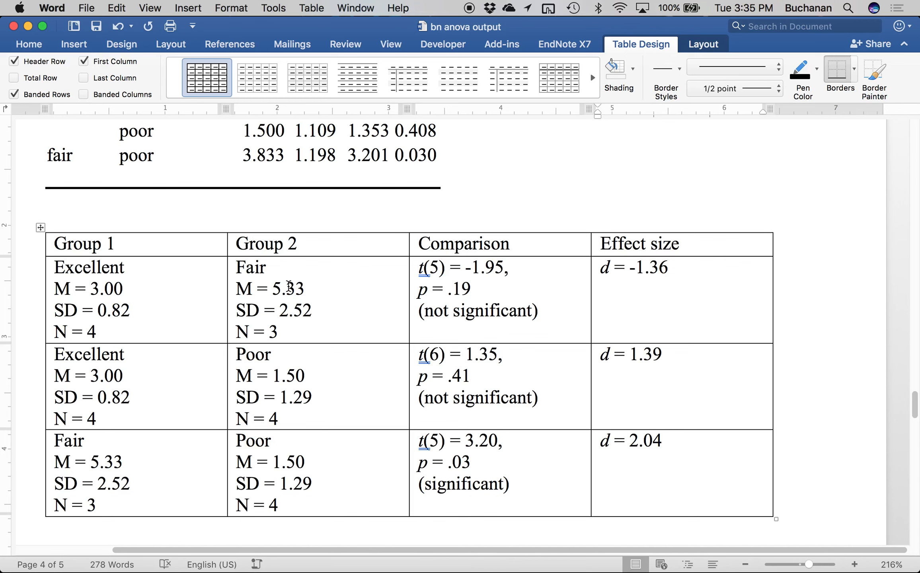
scroll(289, 285, "down", 3)
scroll(288, 286, "down", 4)
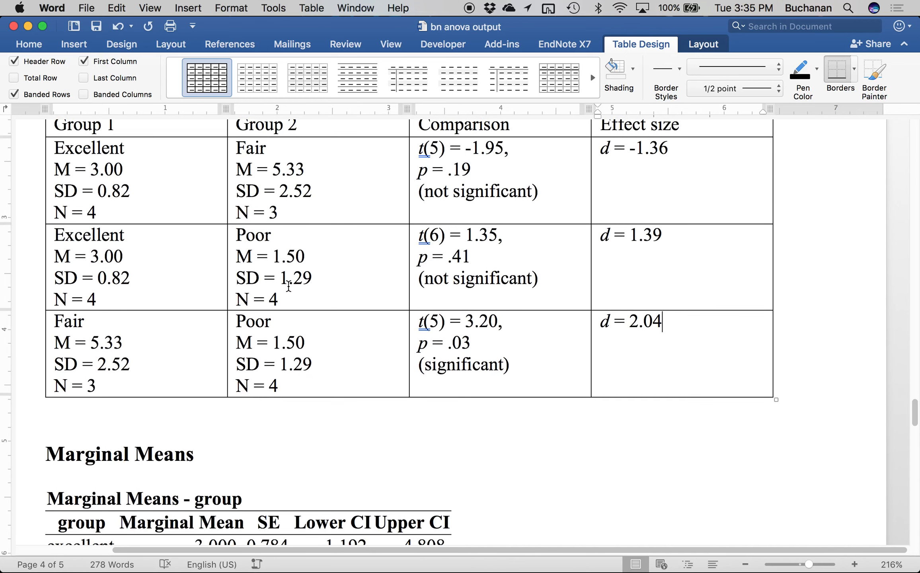
scroll(300, 294, "up", 4)
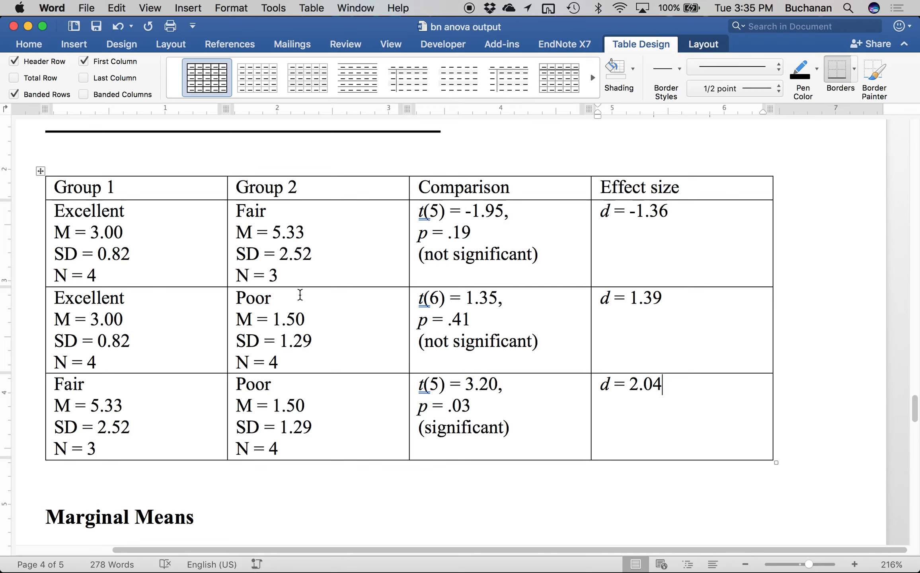
left_click_drag(685, 309, 641, 227)
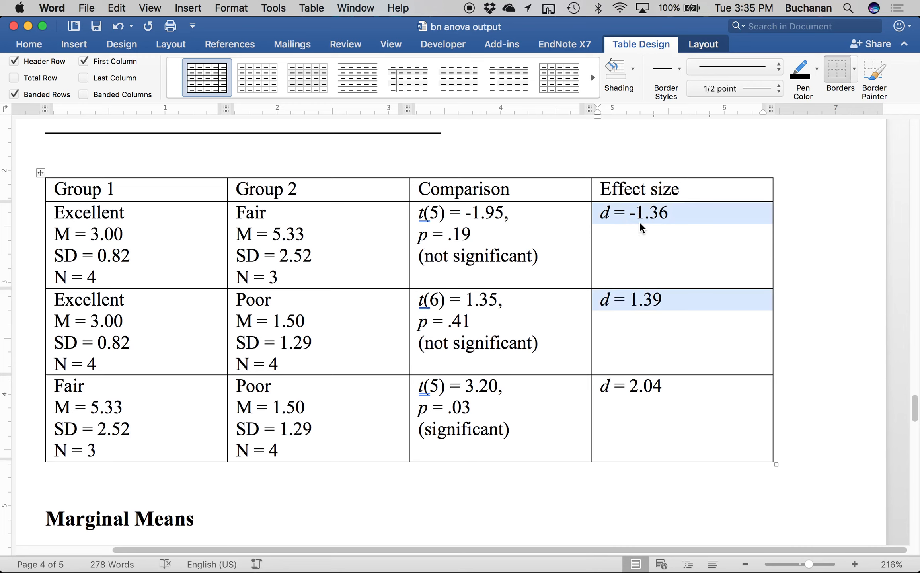
scroll(641, 227, "down", 10)
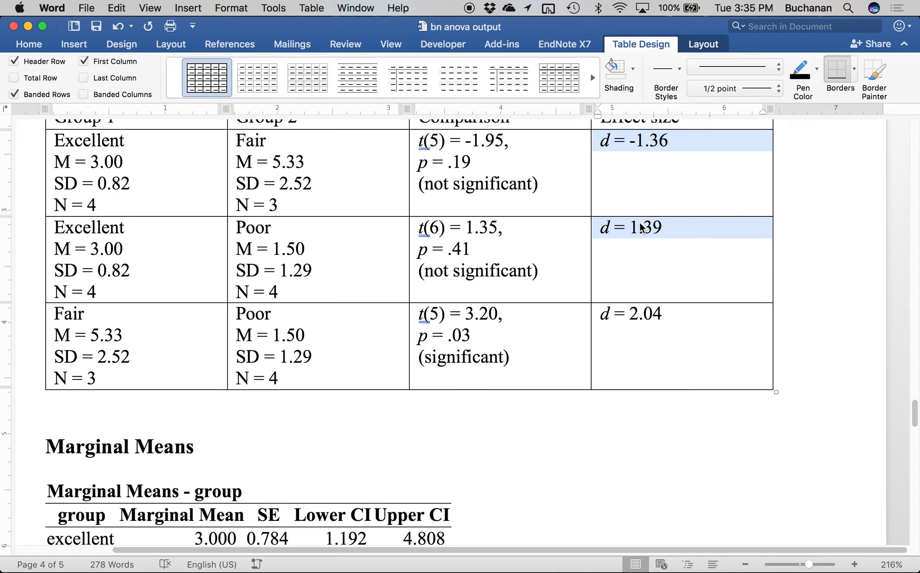
scroll(640, 223, "up", 1)
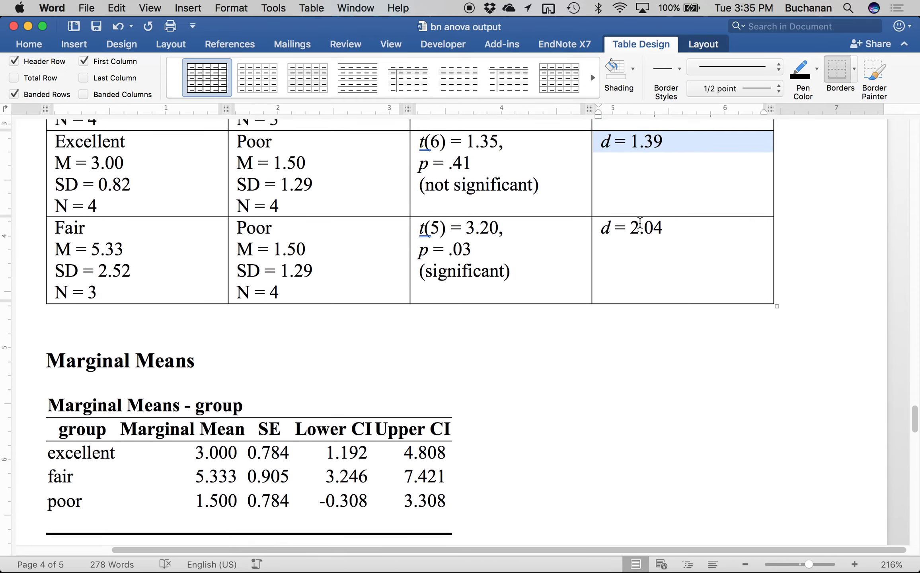
left_click(672, 245)
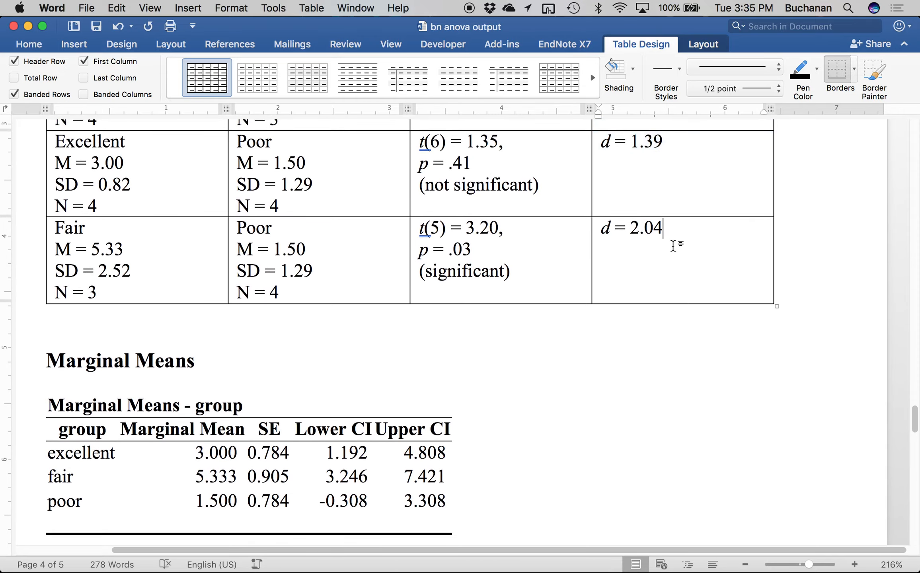
- Examine the earlier output in the document, including the distribution plot and the ANOVA - friends table with its omnibus result
scroll(673, 246, "up", 5)
scroll(672, 245, "up", 20)
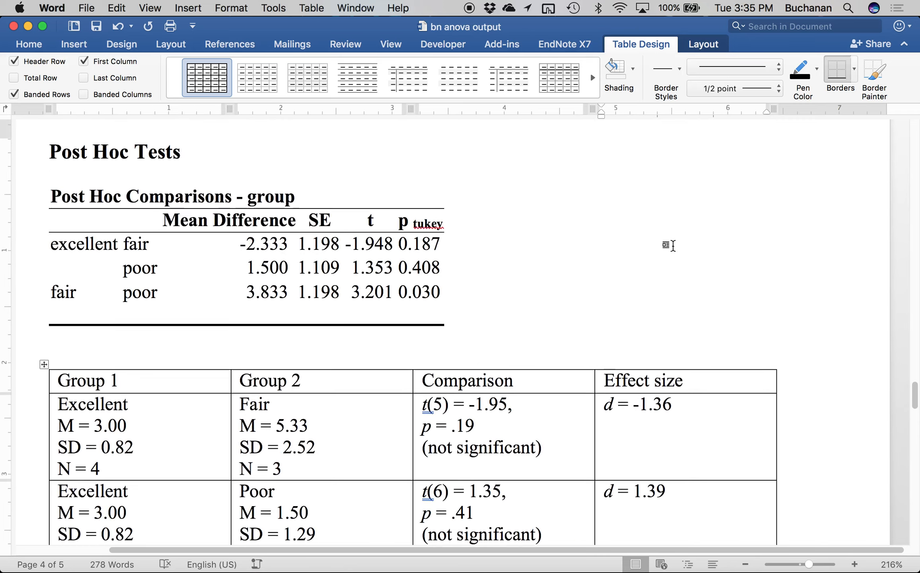
scroll(672, 245, "up", 20)
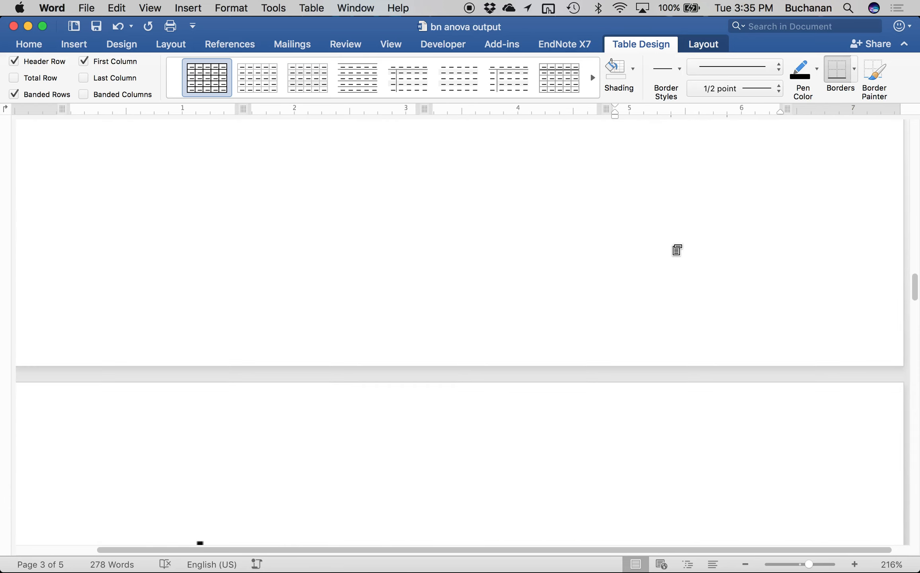
scroll(673, 246, "up", 20)
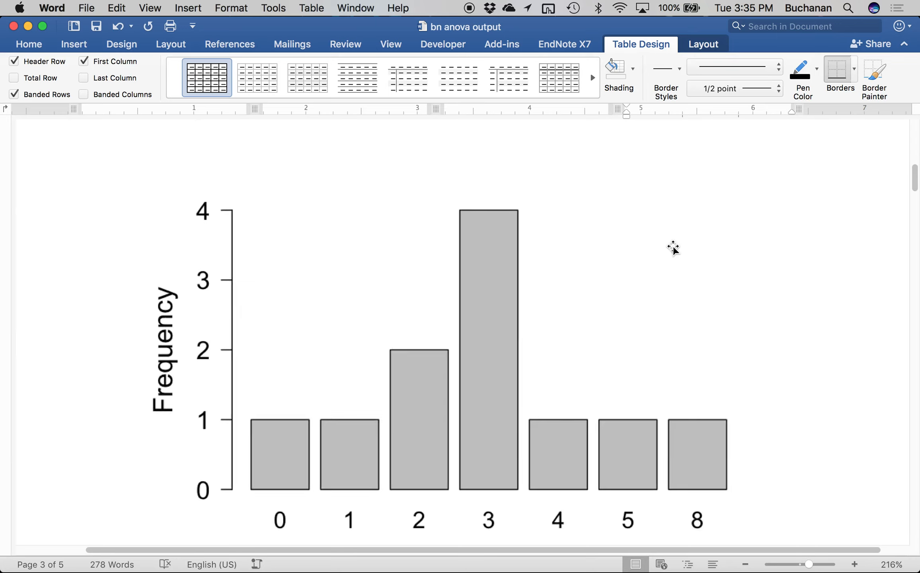
scroll(673, 246, "down", 20)
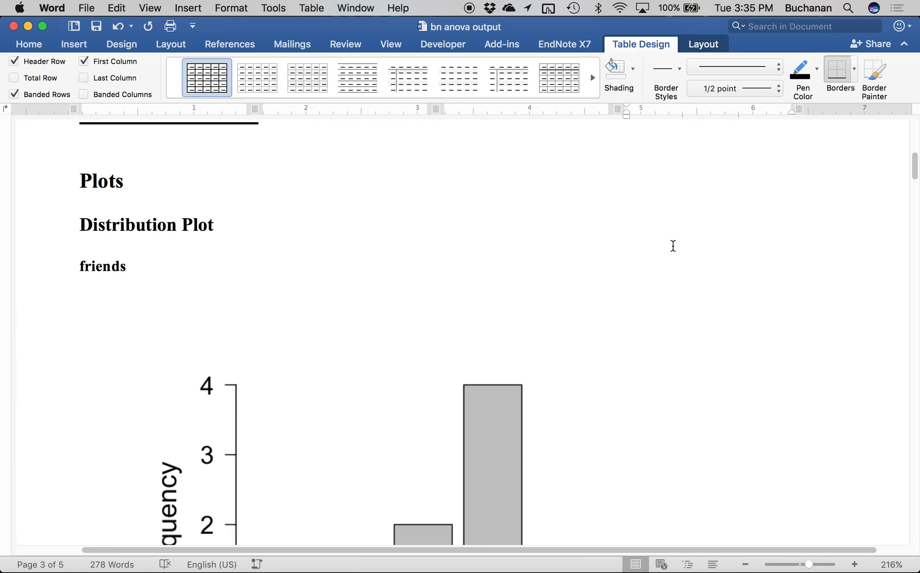
scroll(673, 245, "down", 5)
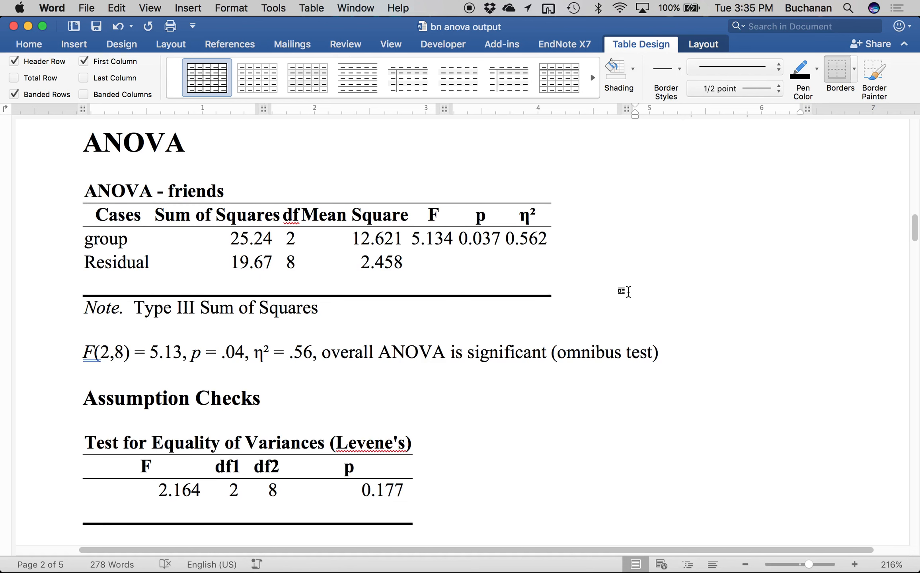
- Search the computer for G*Power and launch it
left_click(848, 8)
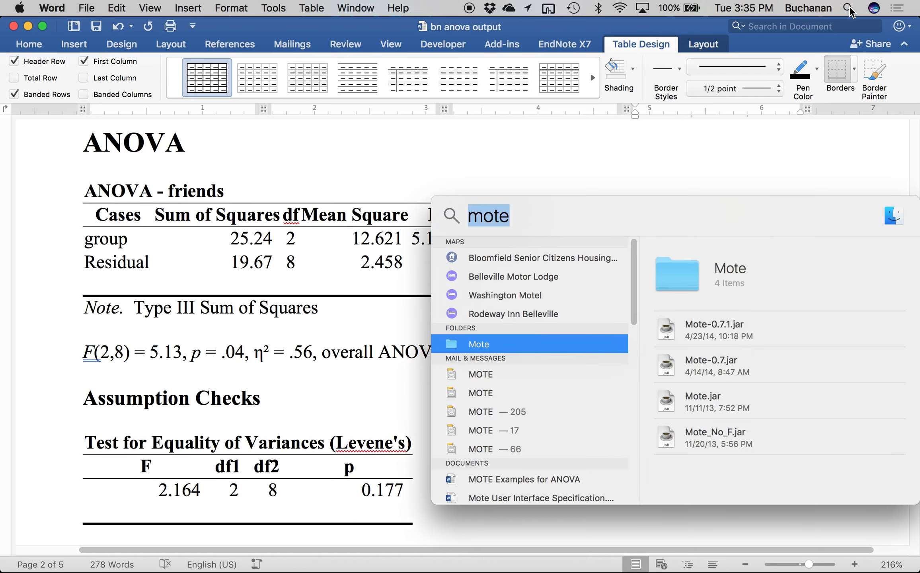
type("p")
key("BackSpace")
type("g")
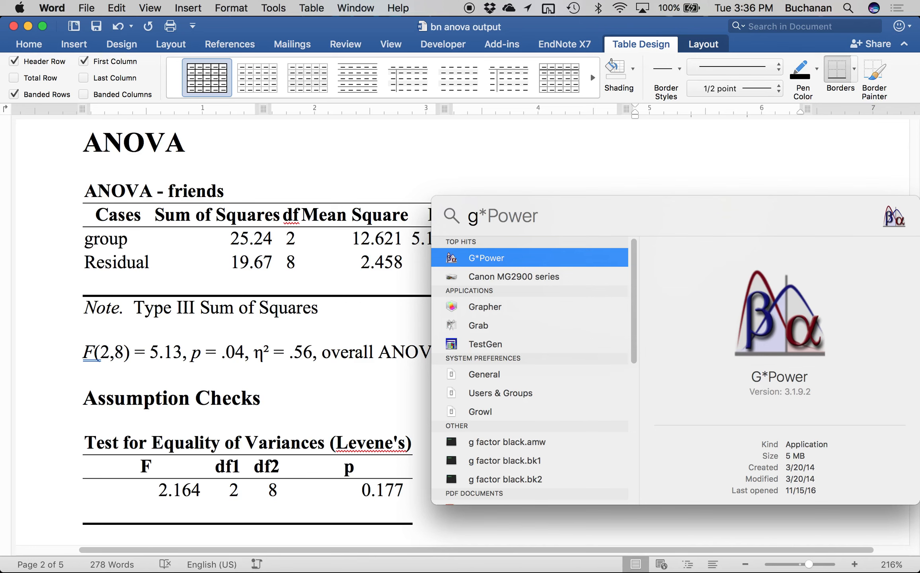
key("Return")
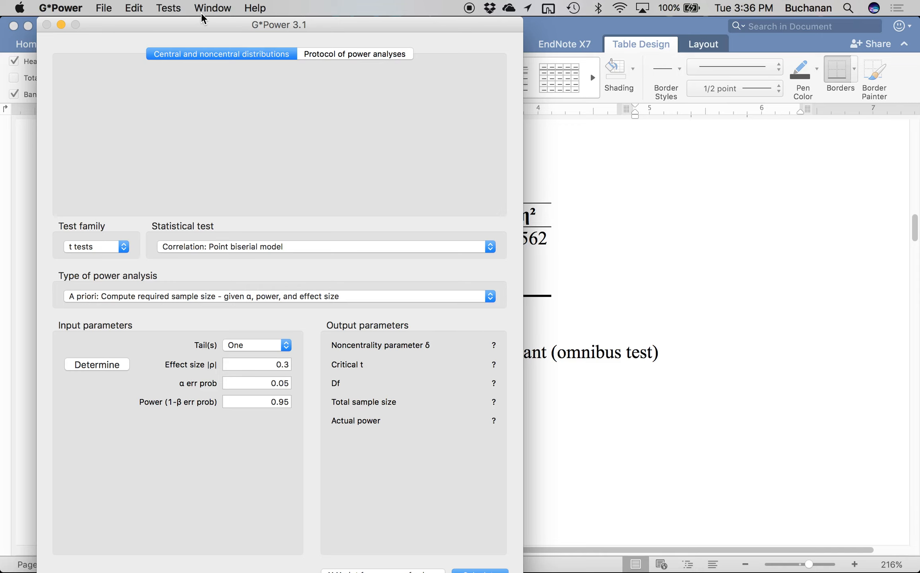
- Set the test family to F tests and the statistical test to "ANOVA: Fixed effects, omnibus, one-way"
left_click(98, 251)
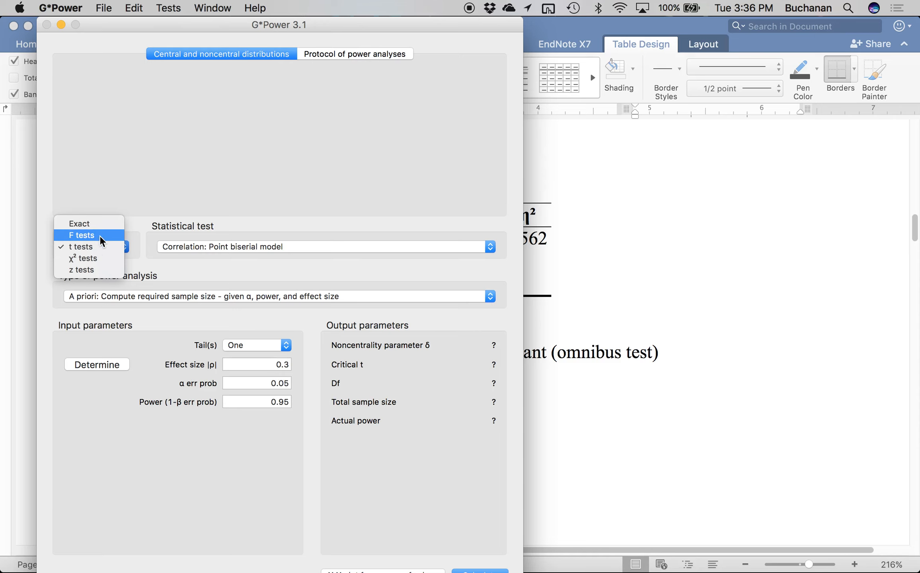
left_click(103, 240)
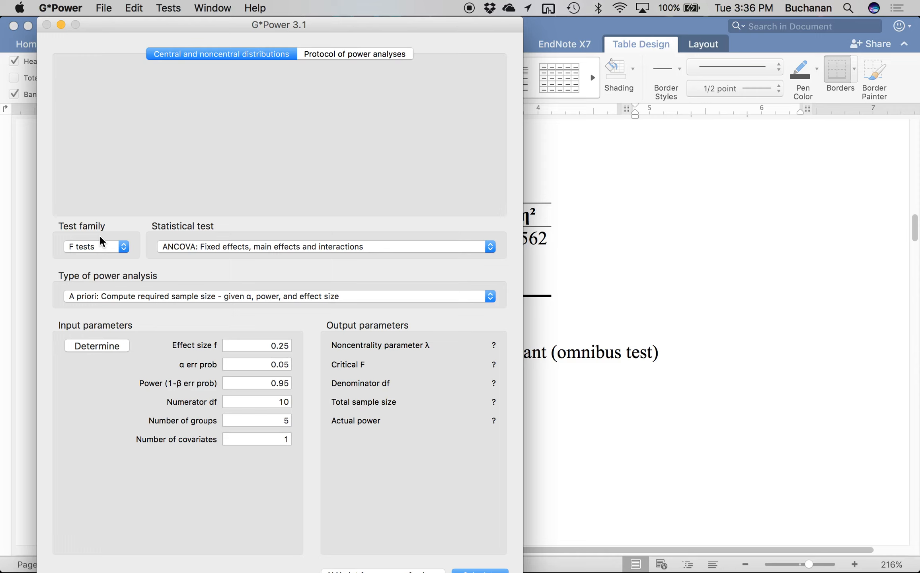
left_click(270, 248)
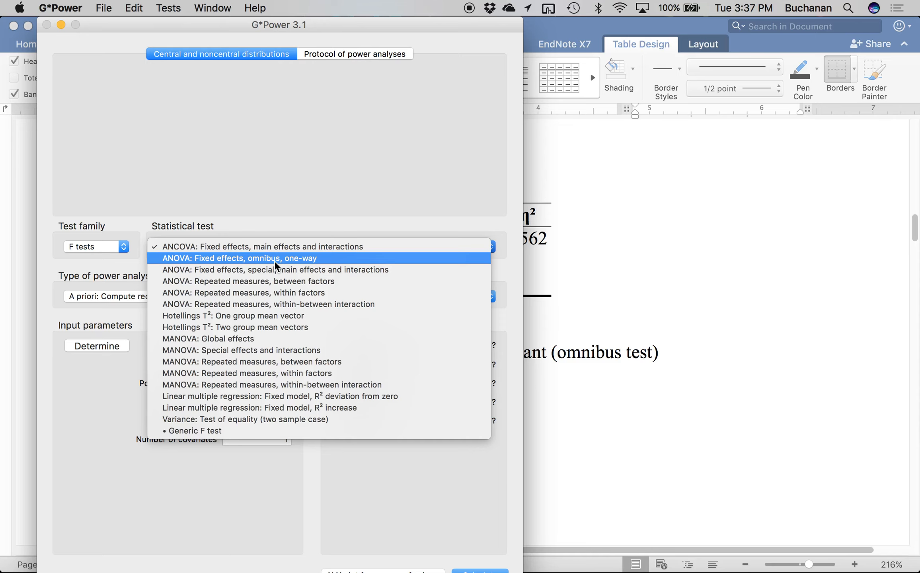
left_click(276, 263)
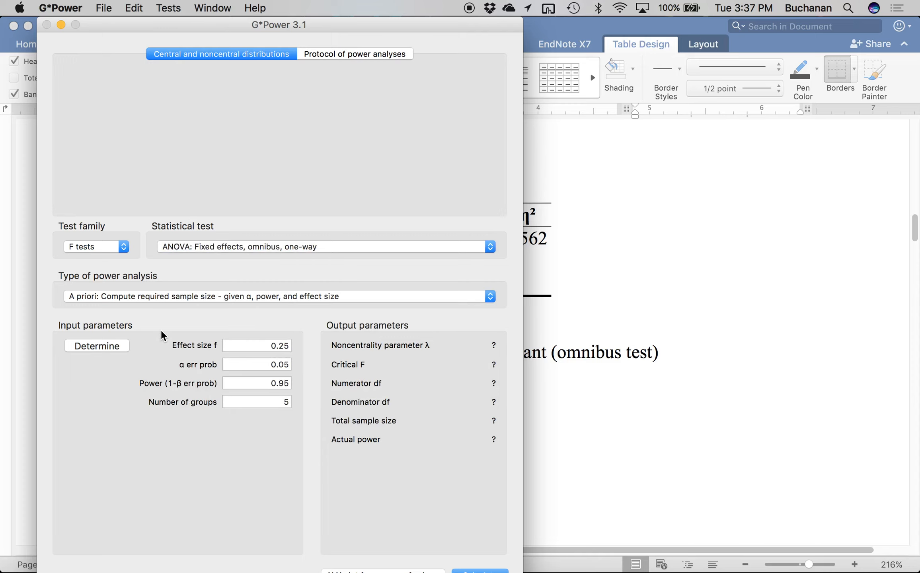
- Determine effect size f from variance using a direct partial η² of .56, calculate it and transfer it to the main window
left_click(269, 348)
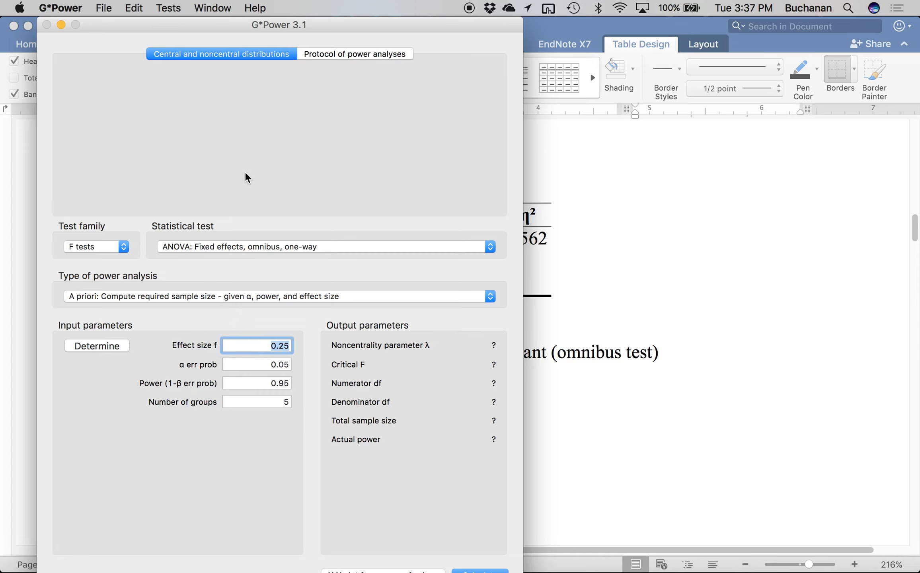
left_click(119, 347)
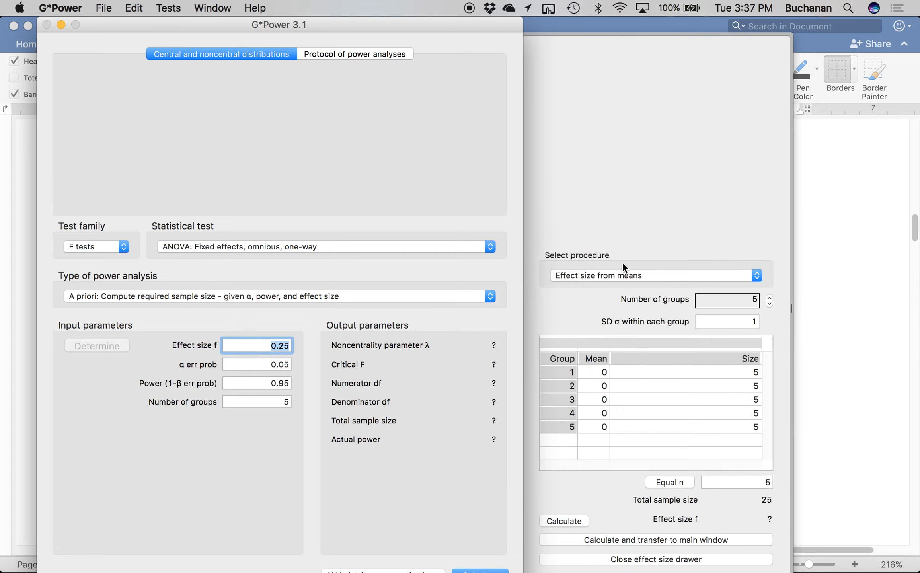
left_click(618, 280)
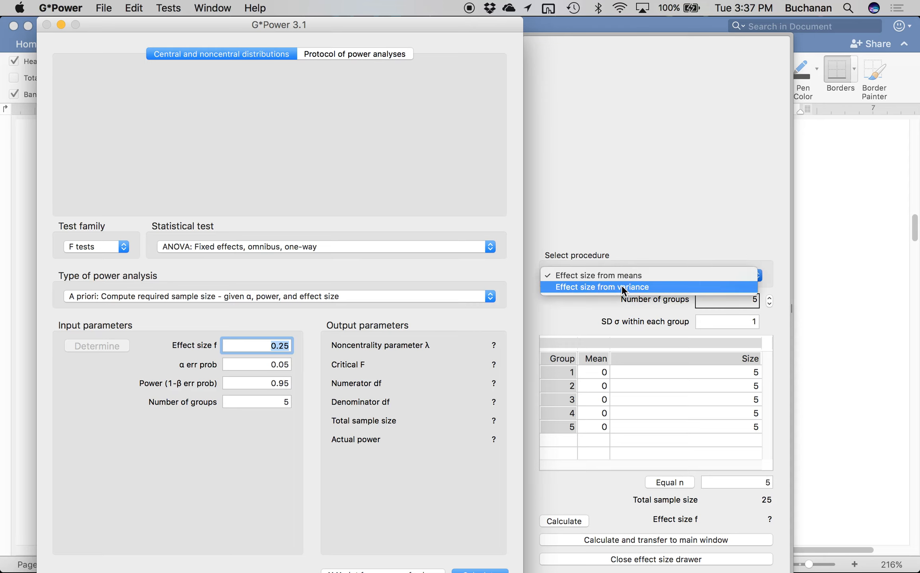
left_click(622, 287)
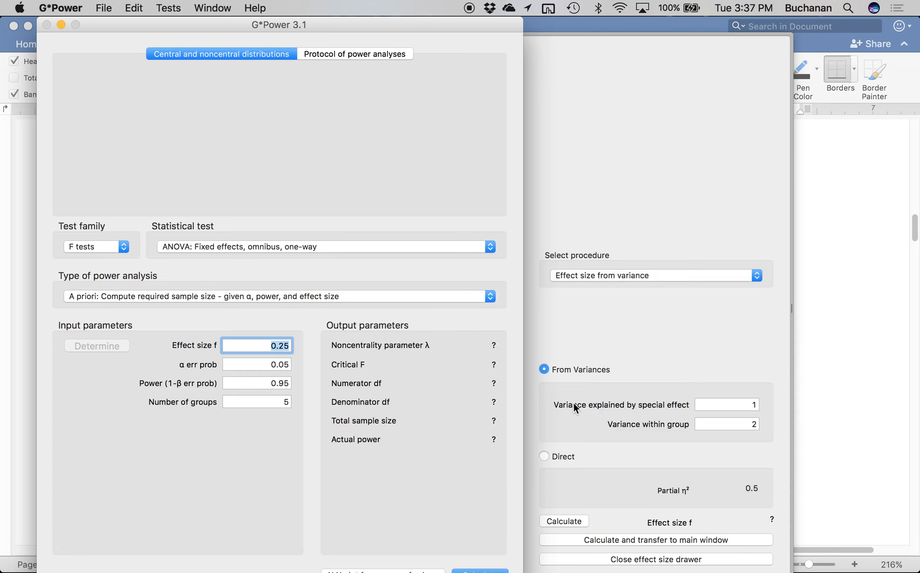
left_click(544, 456)
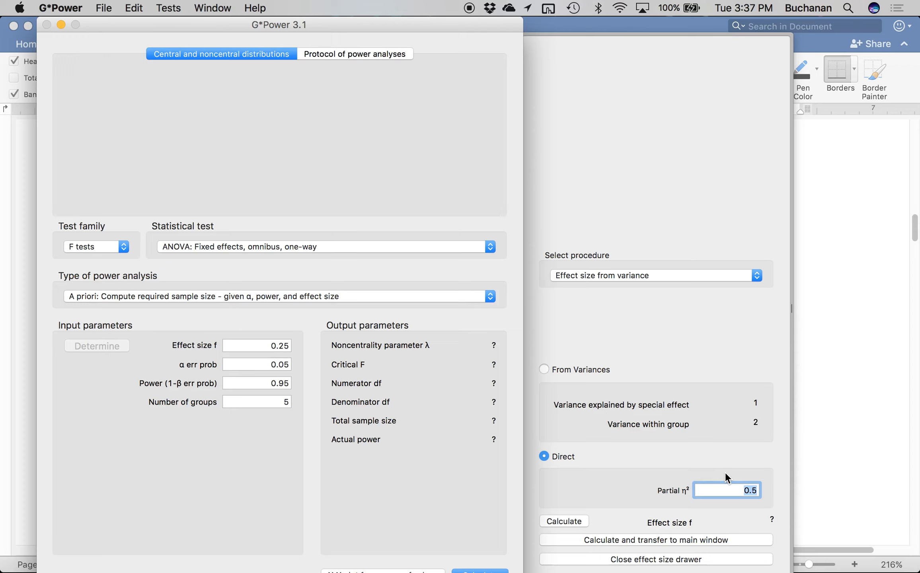
key("BackSpace")
type(".56")
left_click(629, 540)
- Set the power to .80 and the number of groups to 3, then calculate the required sample size
mouse_move(256, 349)
left_click(268, 364)
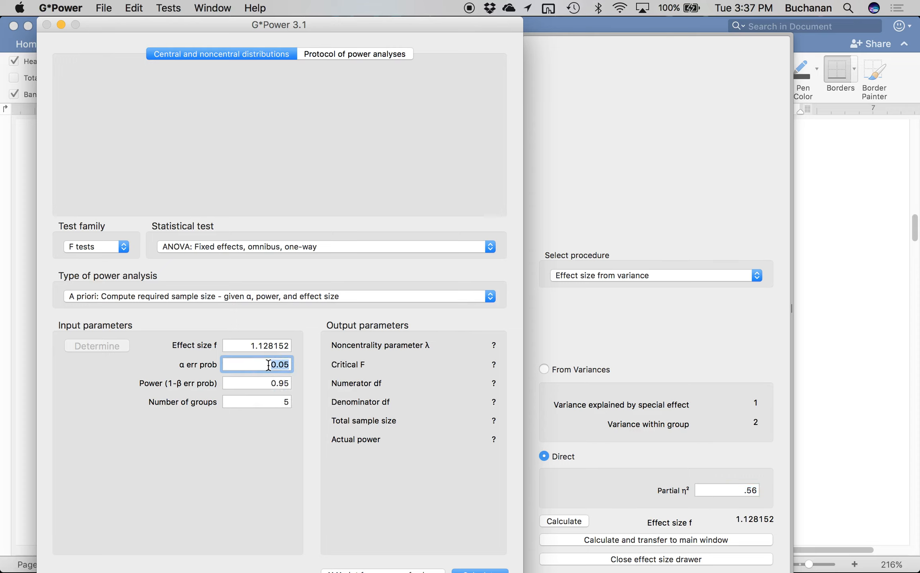
key("Tab")
type(".80")
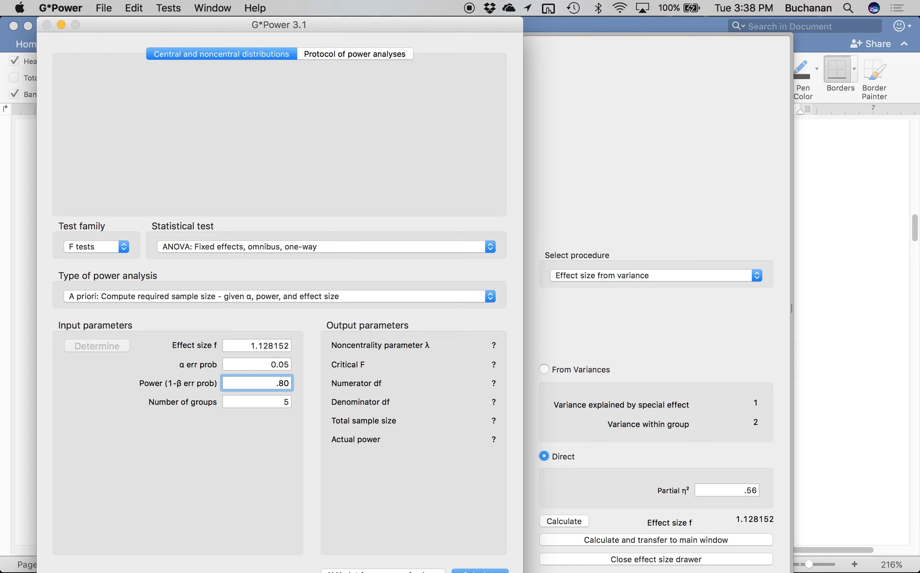
key("Tab")
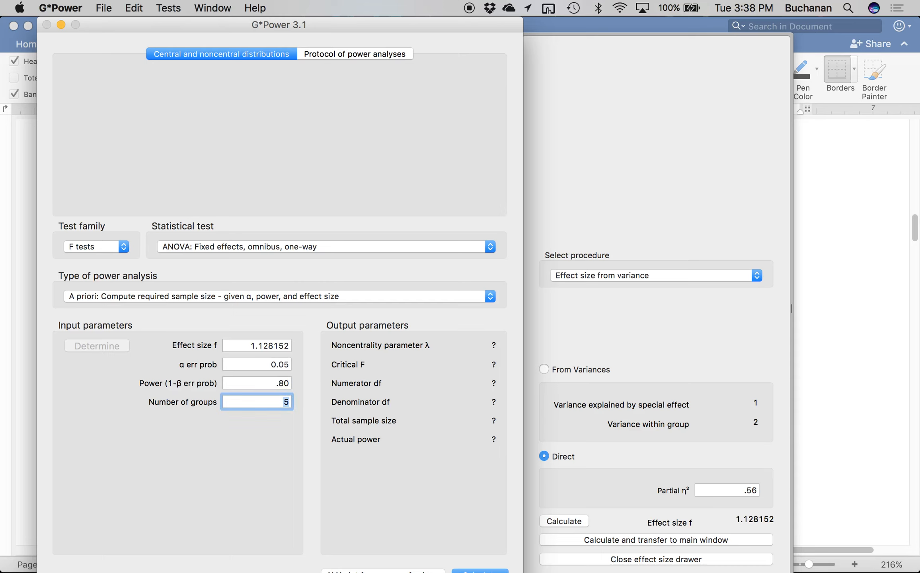
type("3")
key("Return")
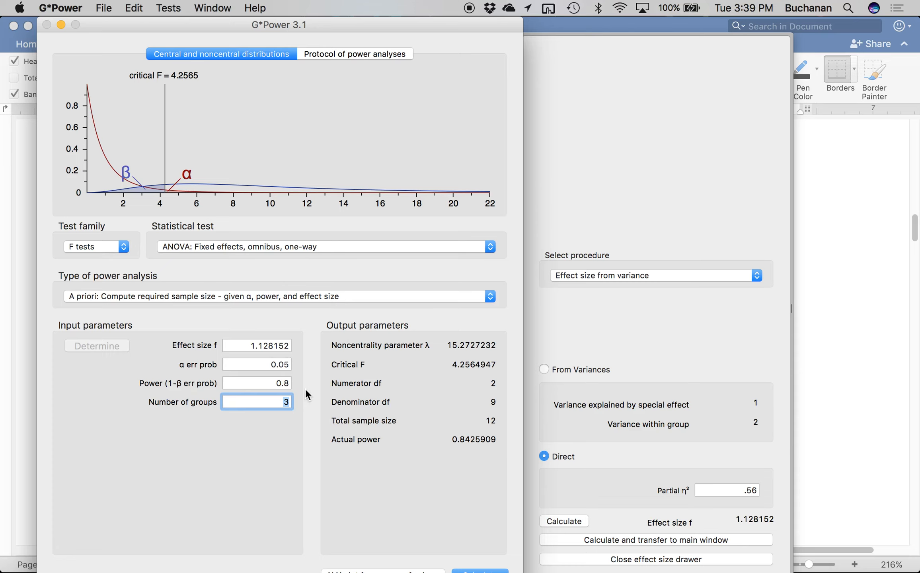
- Set effect size f to the small-effect convention of .10 and recalculate the required sample size
double_click(240, 345)
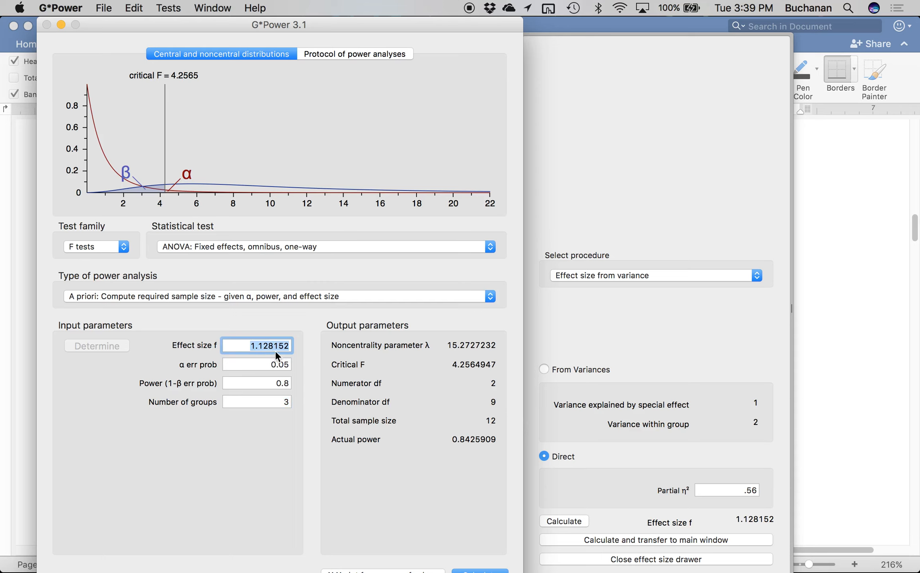
mouse_move(275, 351)
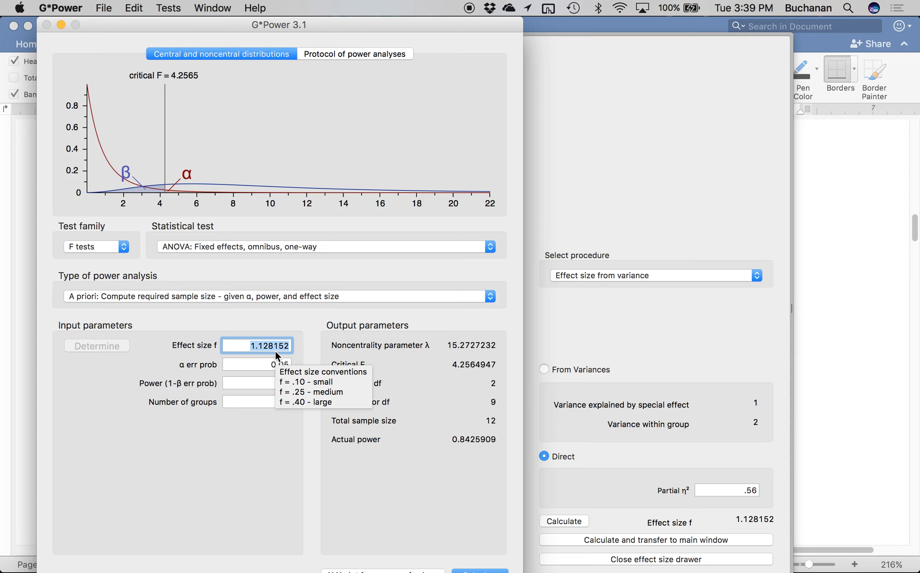
type(".10")
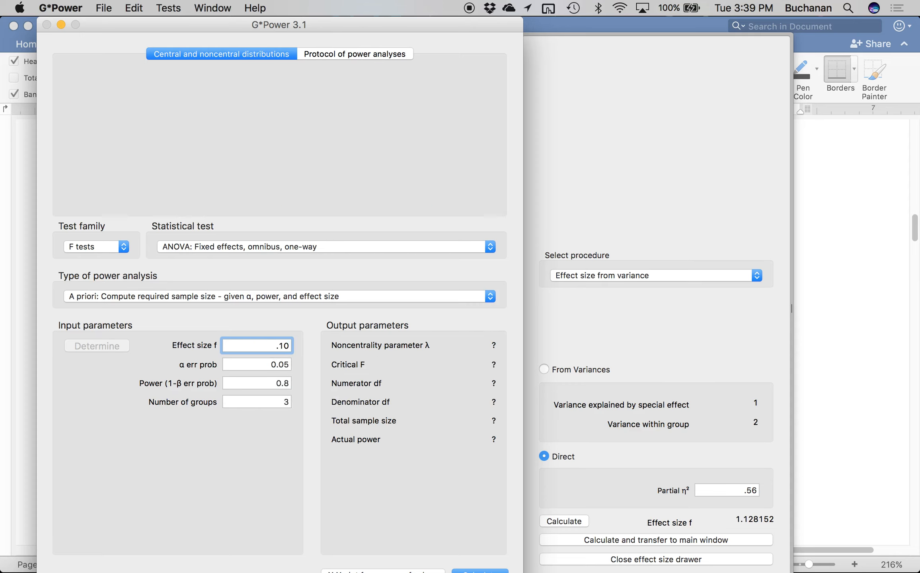
key("Return")
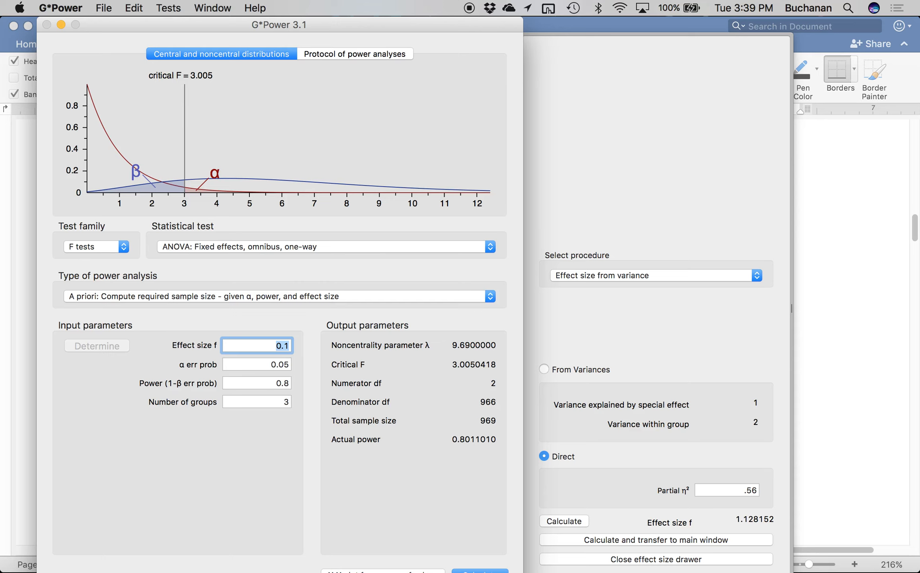
- Set effect size f to .75 and recalculate the required sample size
double_click(740, 487)
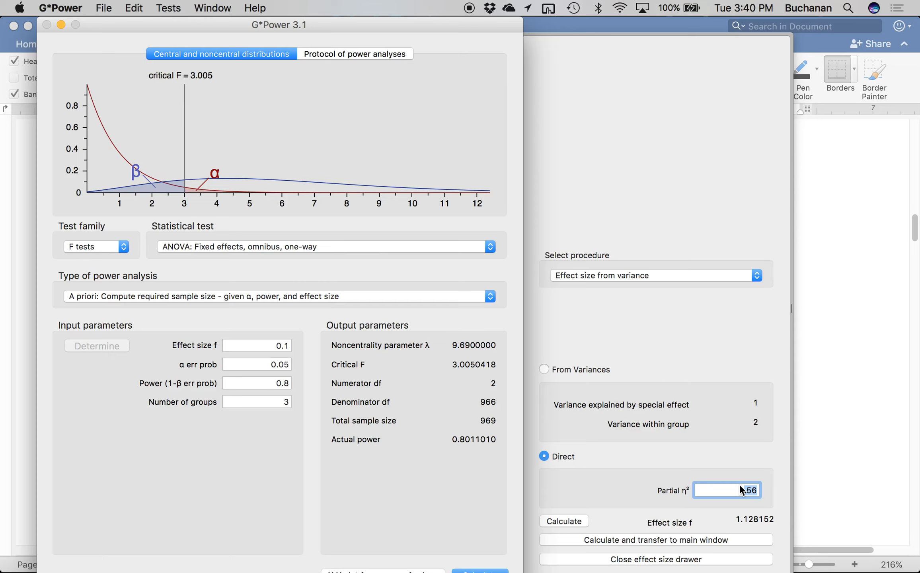
double_click(277, 346)
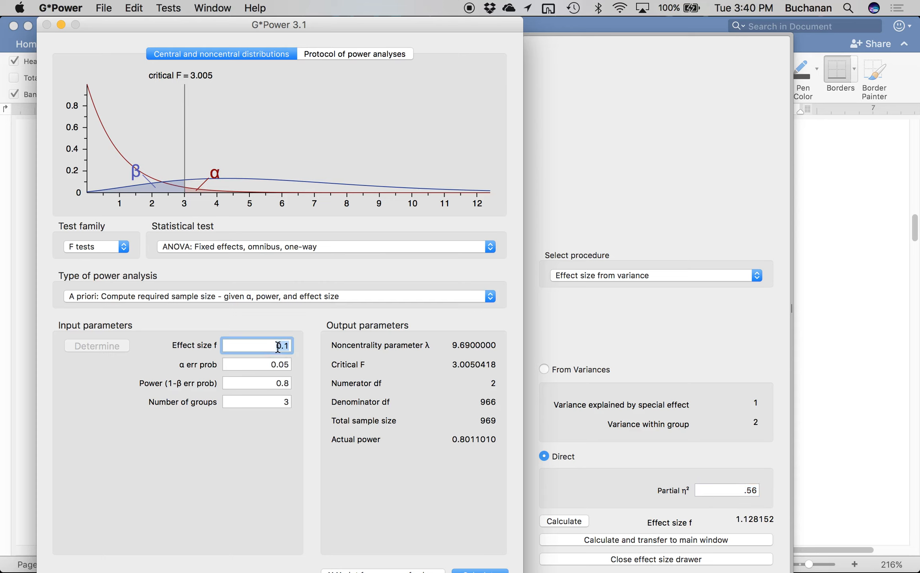
type(".75")
key("Return")
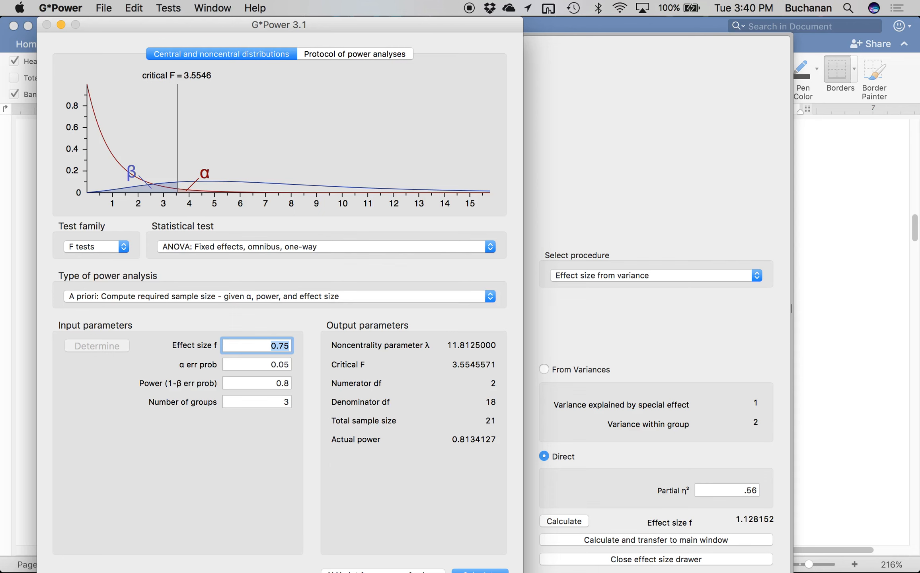
- Switch to Microsoft Excel and create a blank workbook
key("super+Tab")
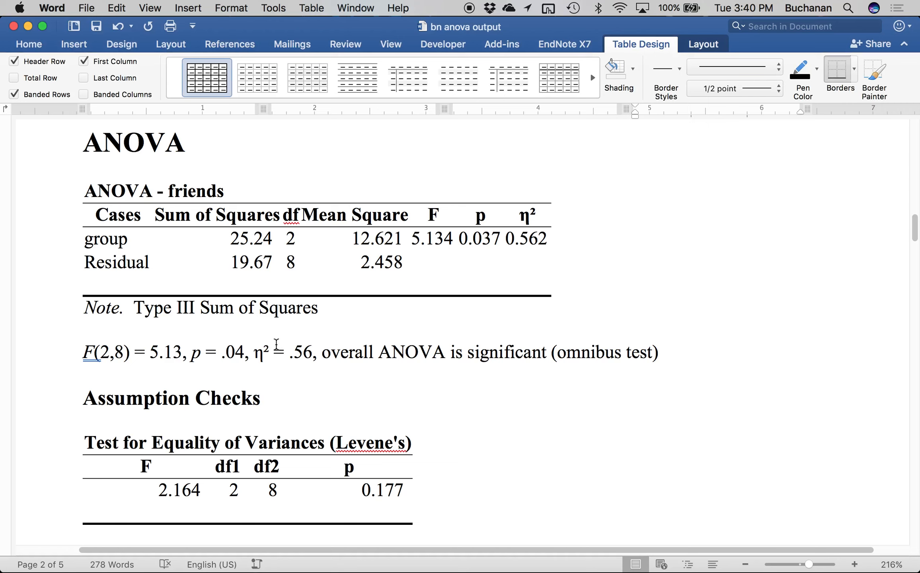
mouse_move(427, 570)
left_click(571, 549)
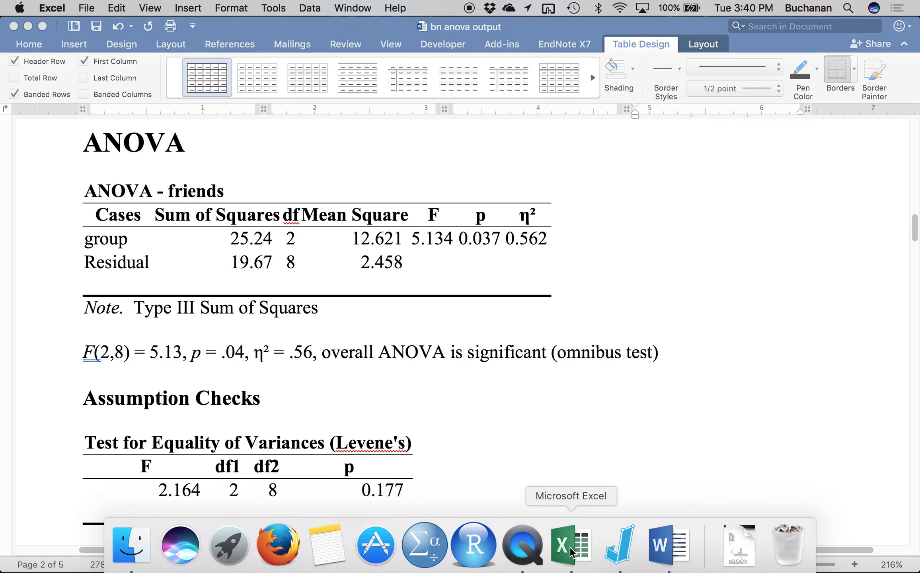
left_click(133, 160)
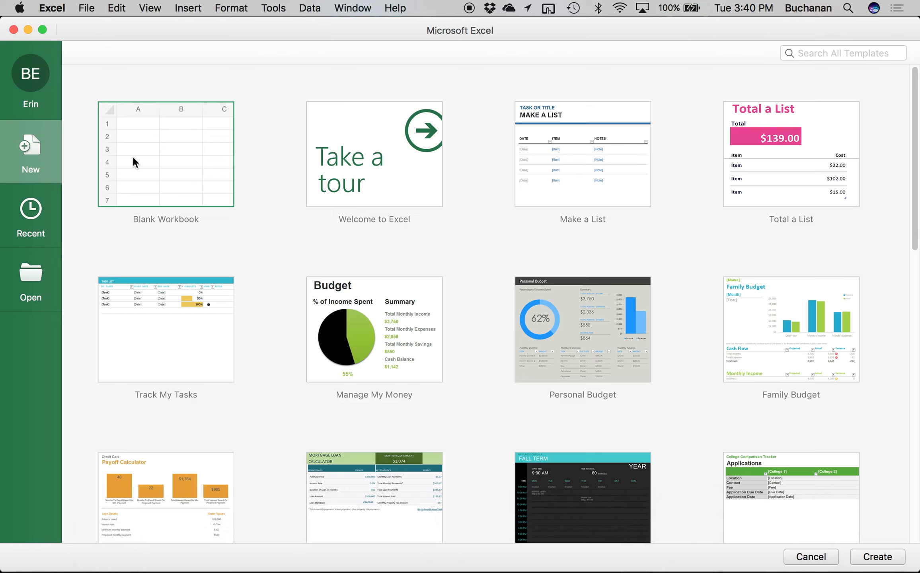
double_click(167, 156)
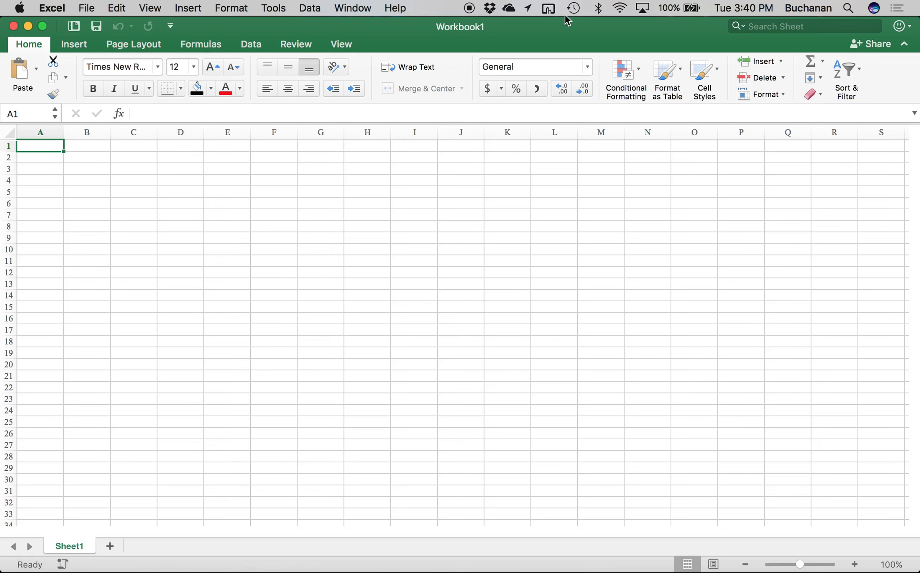
- Tile the new workbook and the bn anova output document side by side, with the Descriptives - friends table in view
left_click_drag(429, 26, 915, 222)
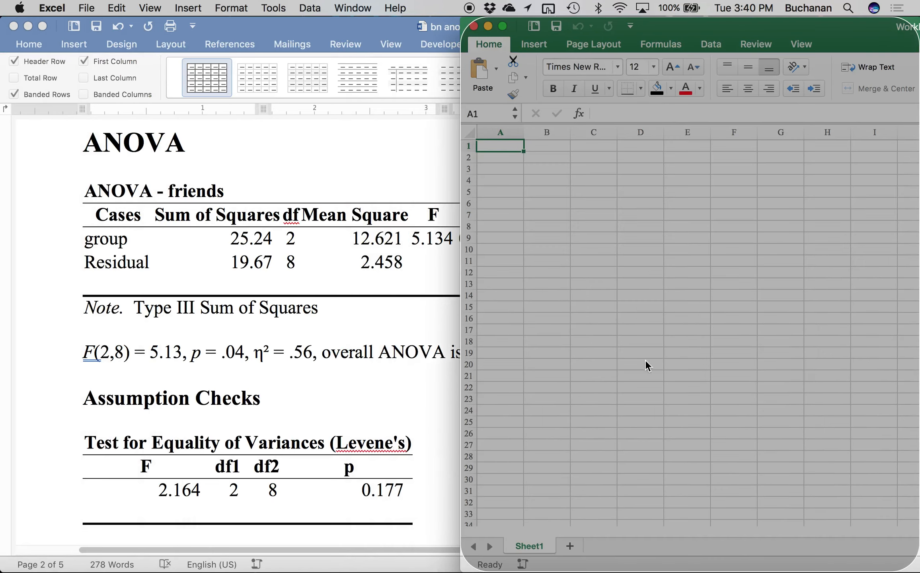
left_click_drag(799, 565, 804, 565)
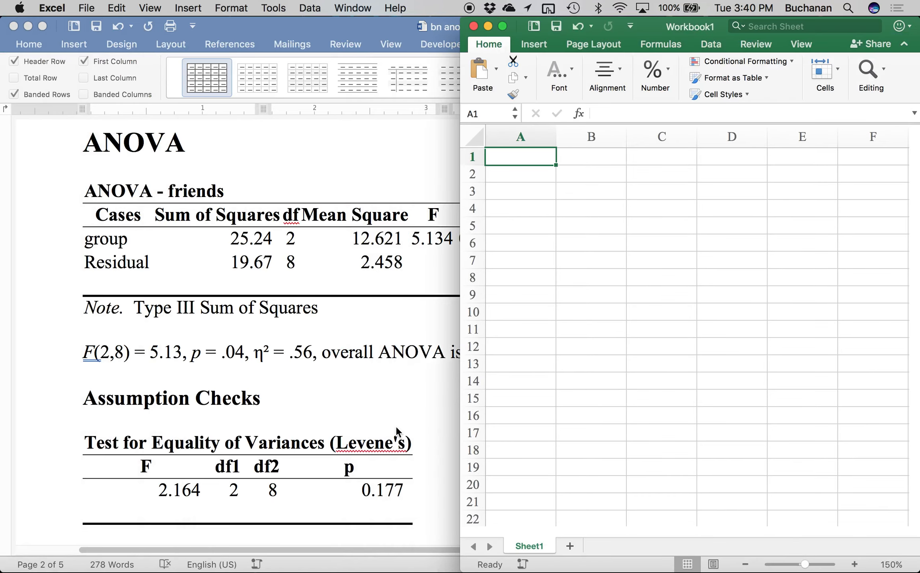
left_click_drag(370, 27, 1, 39)
scroll(32, 368, "down", 15)
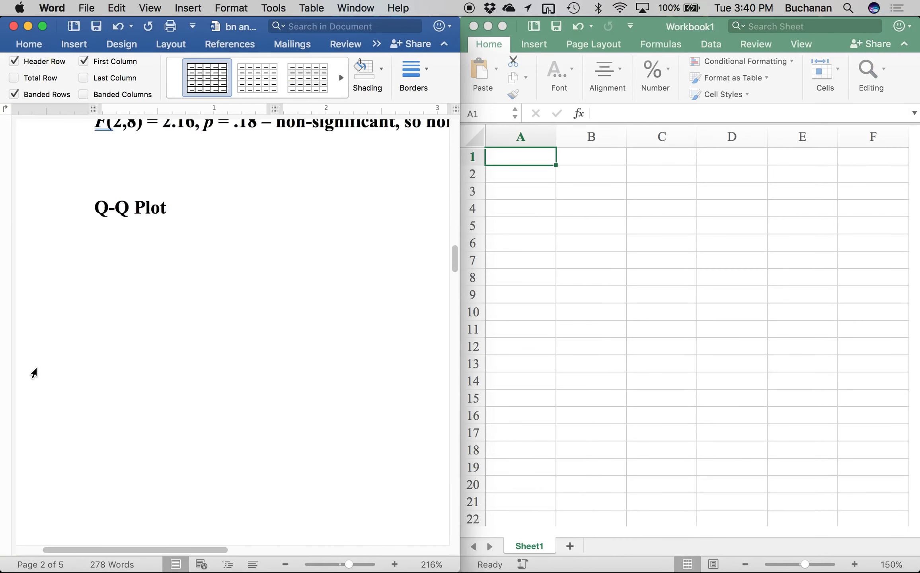
scroll(38, 360, "down", 20)
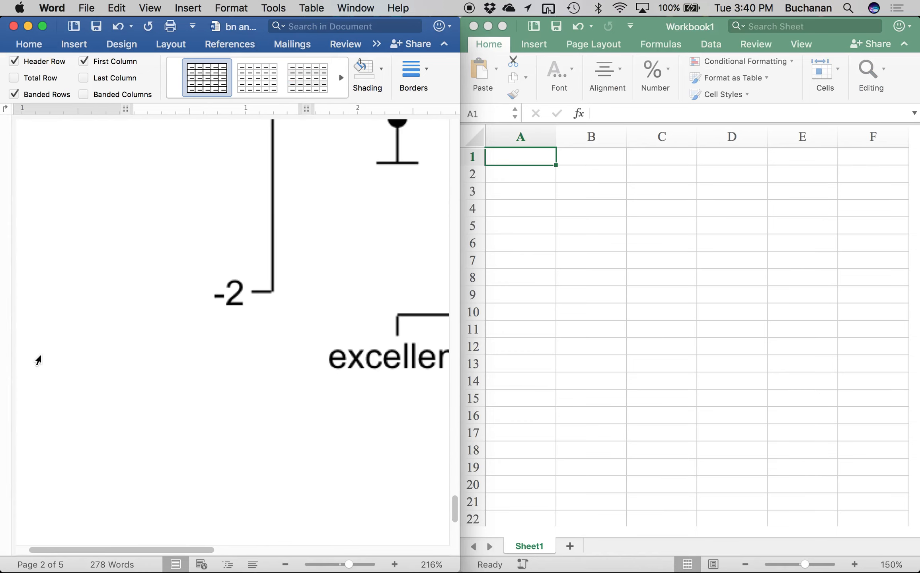
scroll(38, 360, "up", 15)
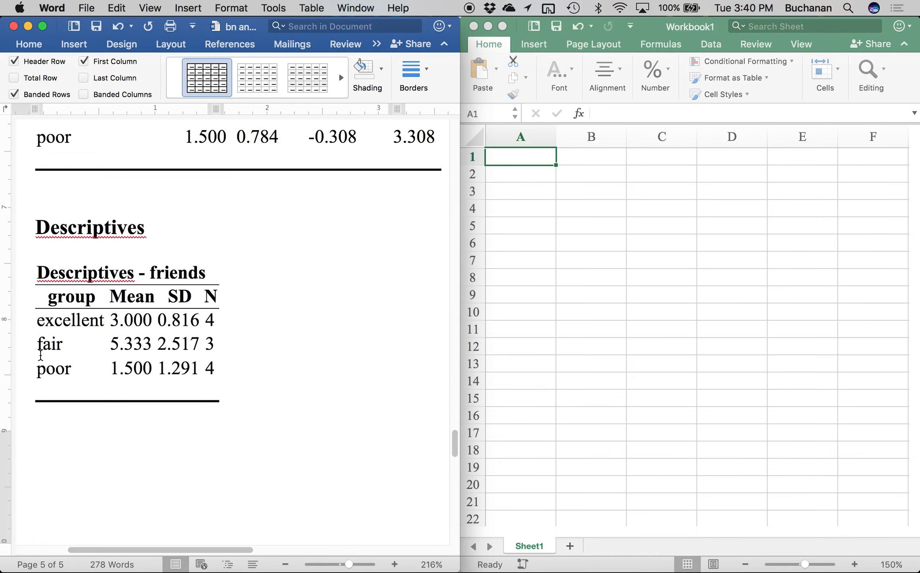
scroll(38, 358, "down", 5)
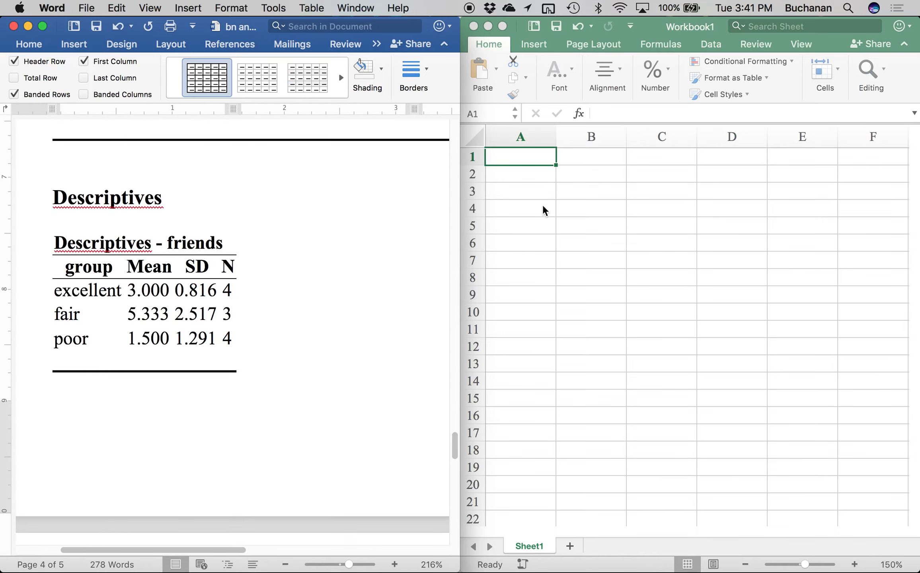
- Enter the group labels Excellent, Fair and Poor in B3:B5 and the heading MEANS in C2
left_click(577, 166)
left_click(583, 181)
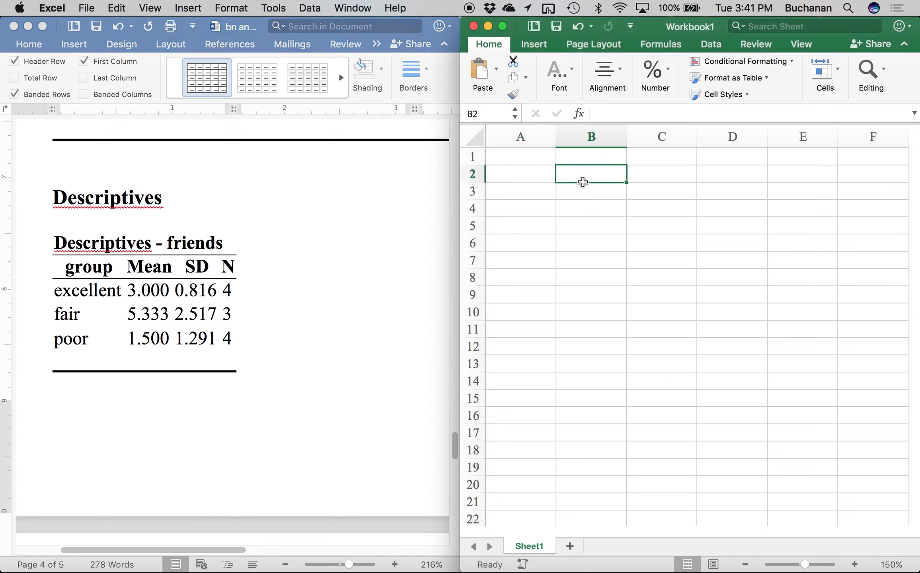
key("Down")
type("Excellent")
key("Return")
type("Fair")
key("Return")
type("Powe")
type("or")
key("Return")
left_click(653, 167)
type("MEANS")
key("Return")
- Copy the label block B2:C5 to B7 and change the copied heading in C7 to SDs
left_click_drag(589, 174, 650, 227)
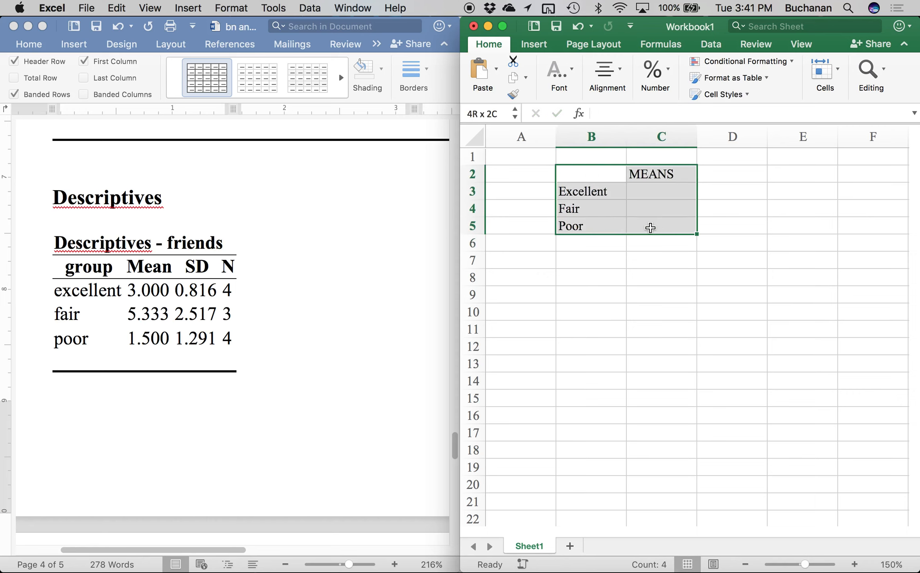
key("super+c")
left_click(607, 266)
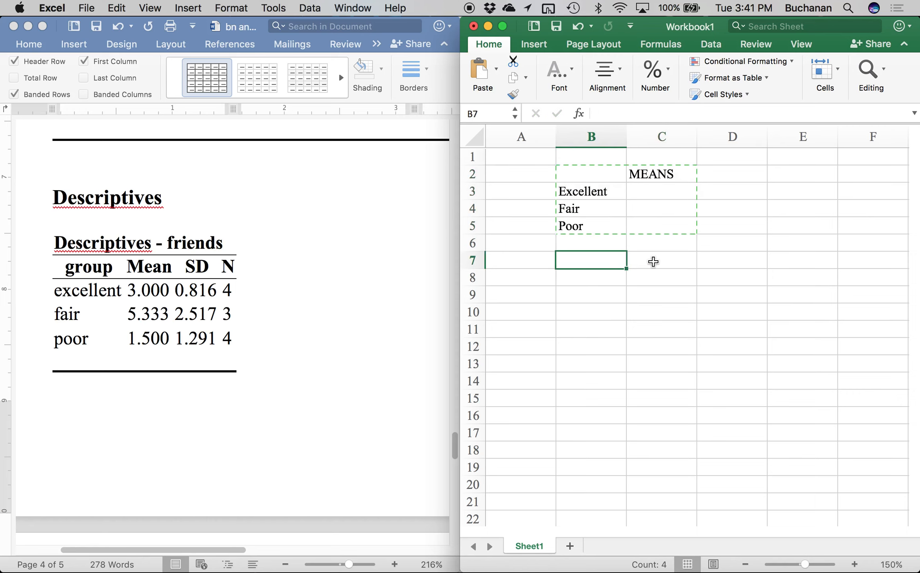
key("super+v")
left_click(653, 261)
type("SDS")
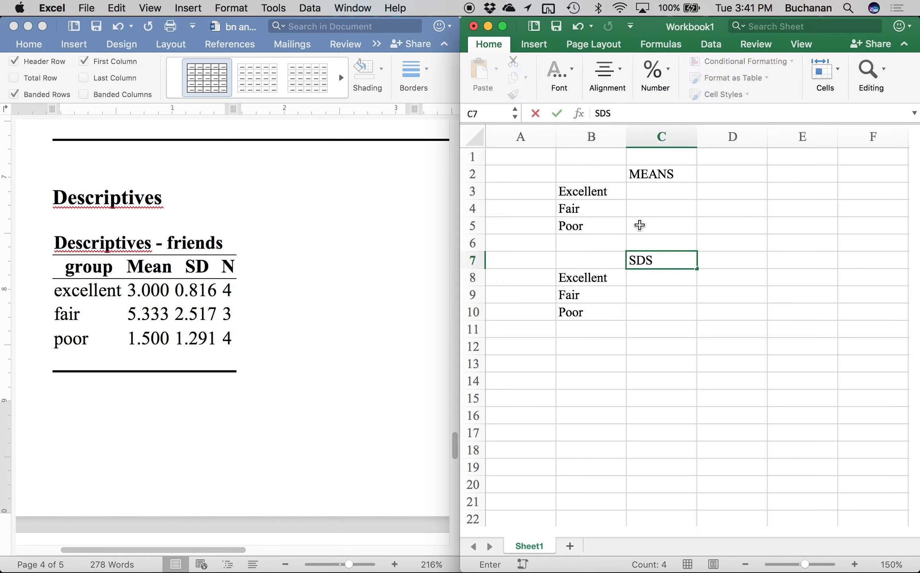
type("s")
key("Return")
- Enter the group means 3, 5.33 and 1.50 in C3:C5
left_click(644, 205)
left_click(644, 186)
type("3")
key("Return")
type("5.33")
key("Return")
type("1.50")
key("Return")
- Enter the group standard deviations .82, 2.52 and 1.29 in C8:C10
key("Return")
key("Return")
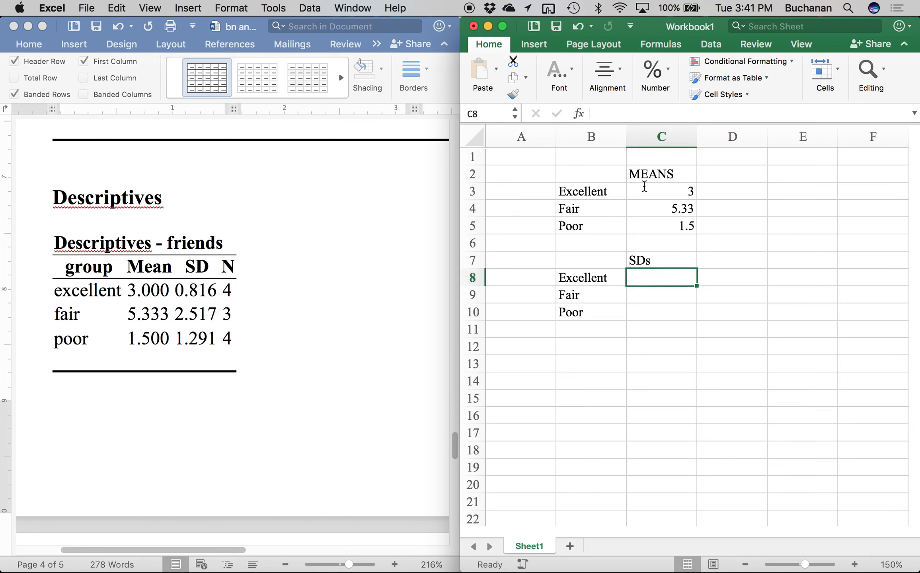
type(".82")
key("Return")
type("3")
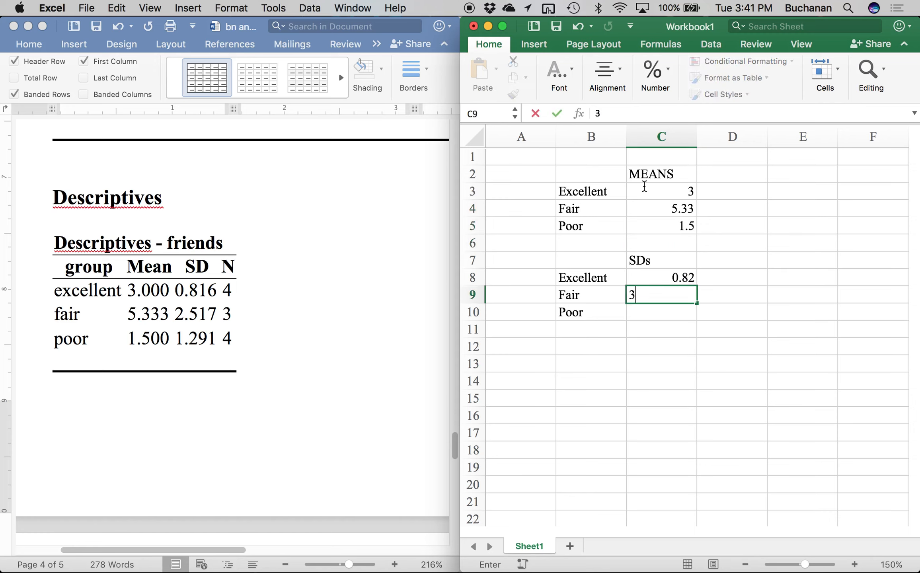
type(".52")
key("Return")
type("1.2")
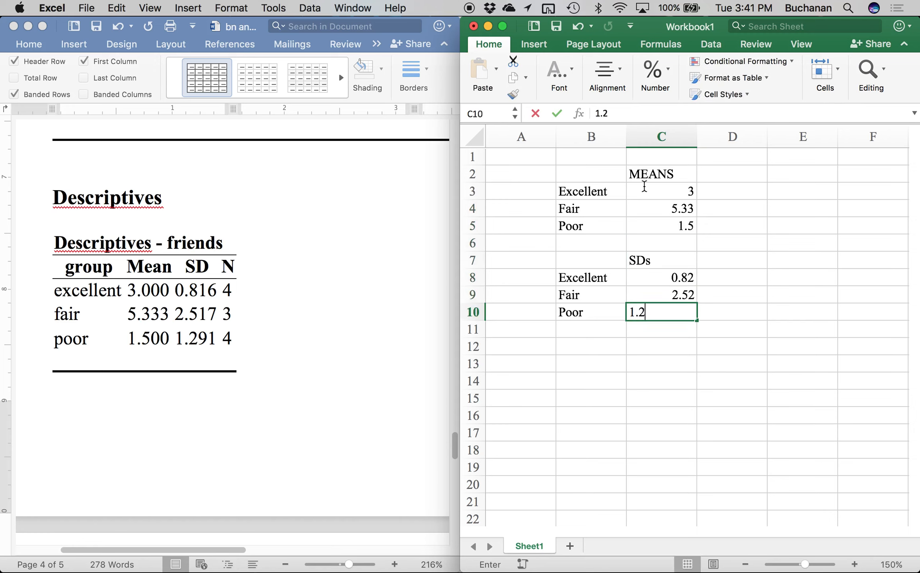
type("9")
key("Return")
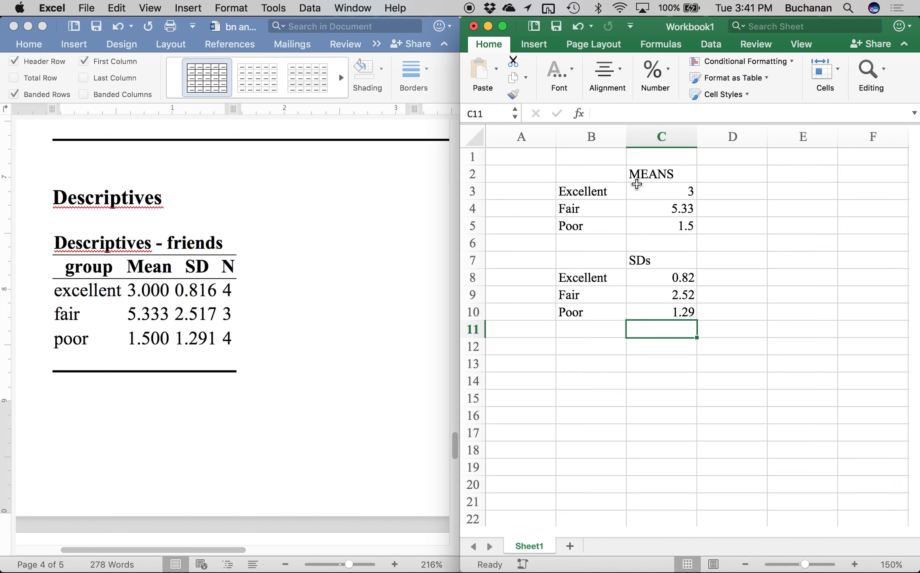
- Insert a clustered column chart of the group means in B3:C5 and move it beside the data, near the top of the sheet
left_click_drag(598, 193, 678, 227)
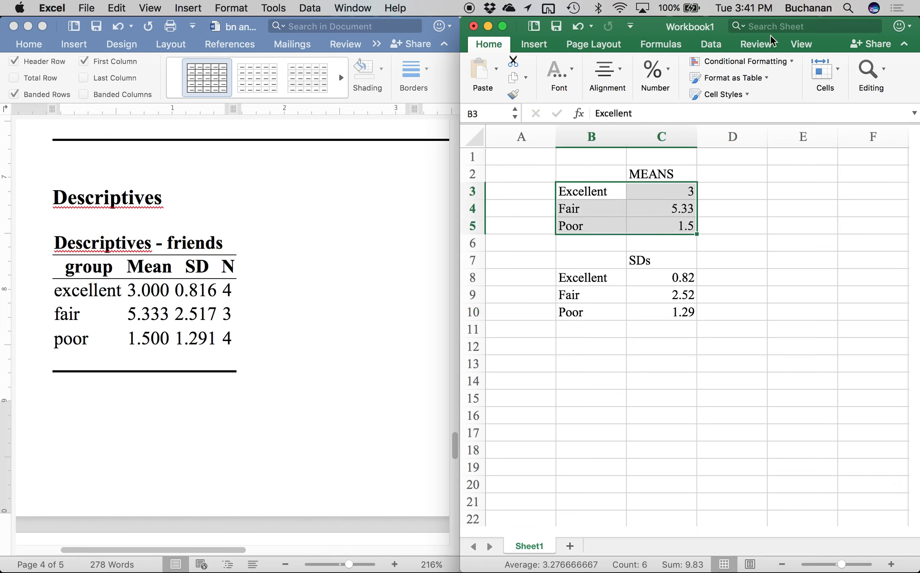
left_click_drag(716, 24, 681, 0)
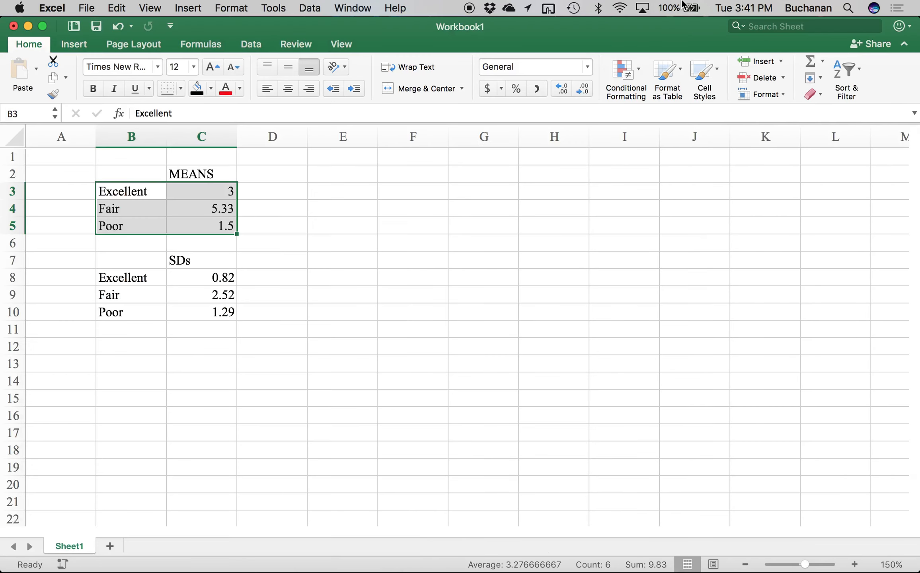
left_click(73, 47)
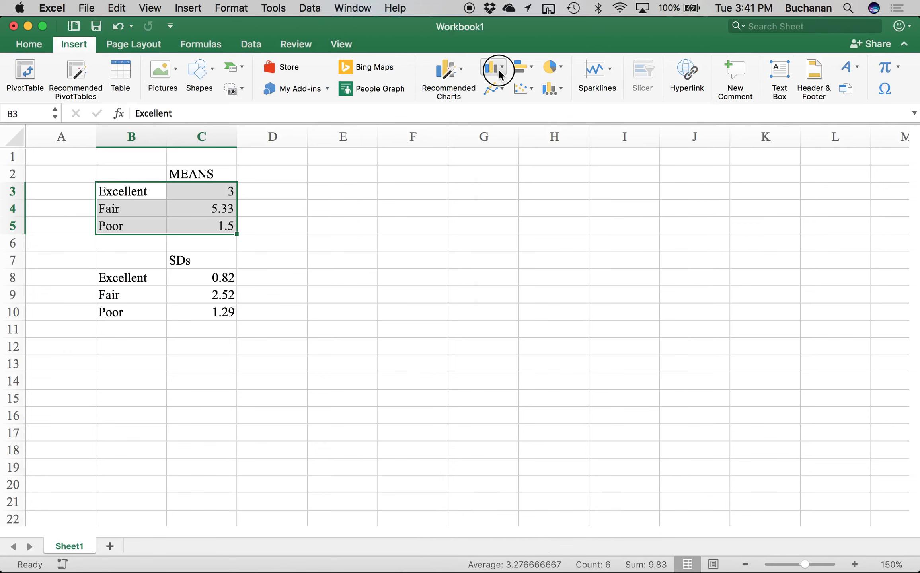
left_click(499, 69)
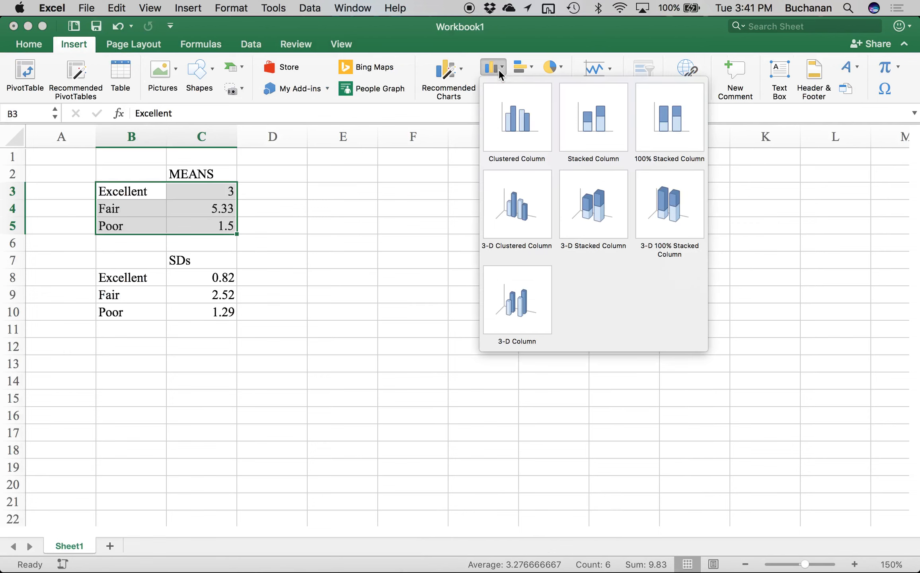
left_click(519, 133)
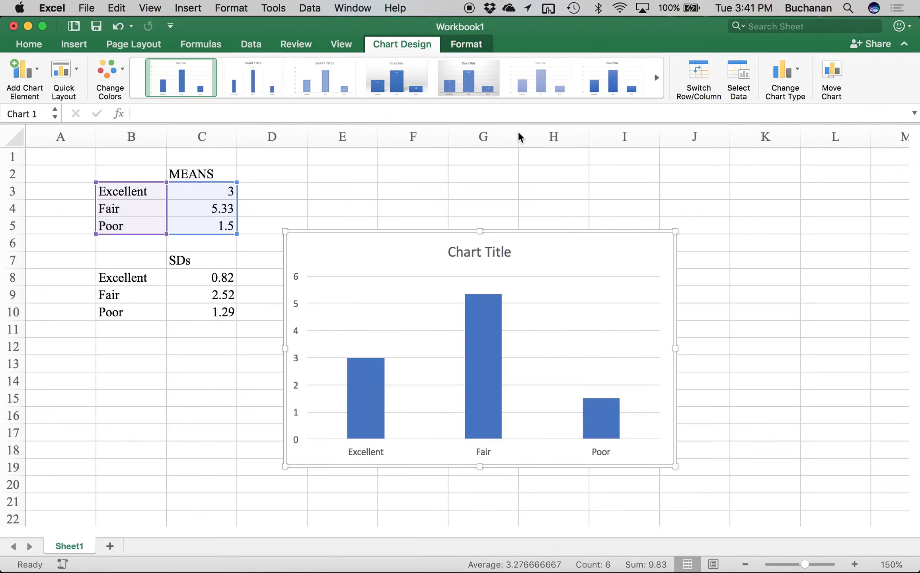
left_click_drag(561, 245, 593, 180)
- Remove the chart title and the horizontal gridlines from the column chart
left_click(528, 184)
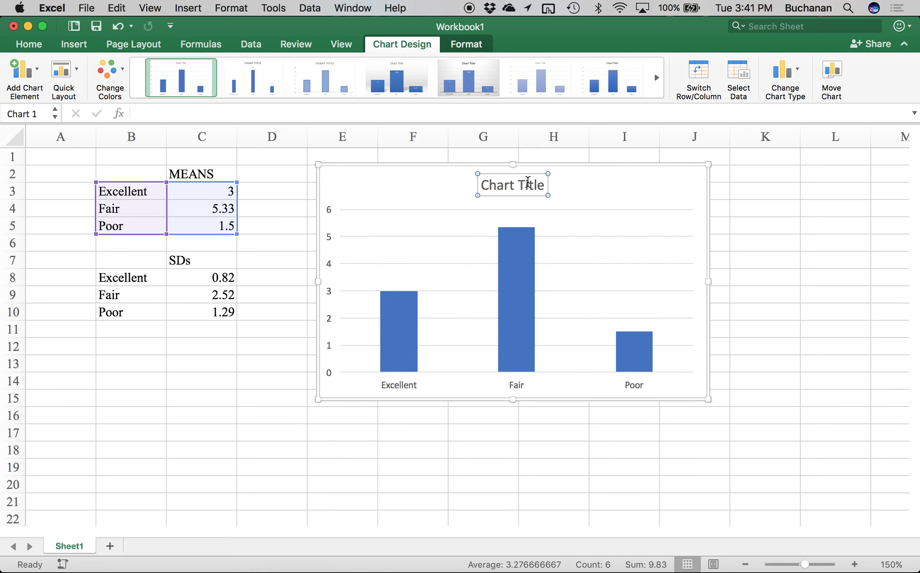
key("Delete")
left_click(555, 182)
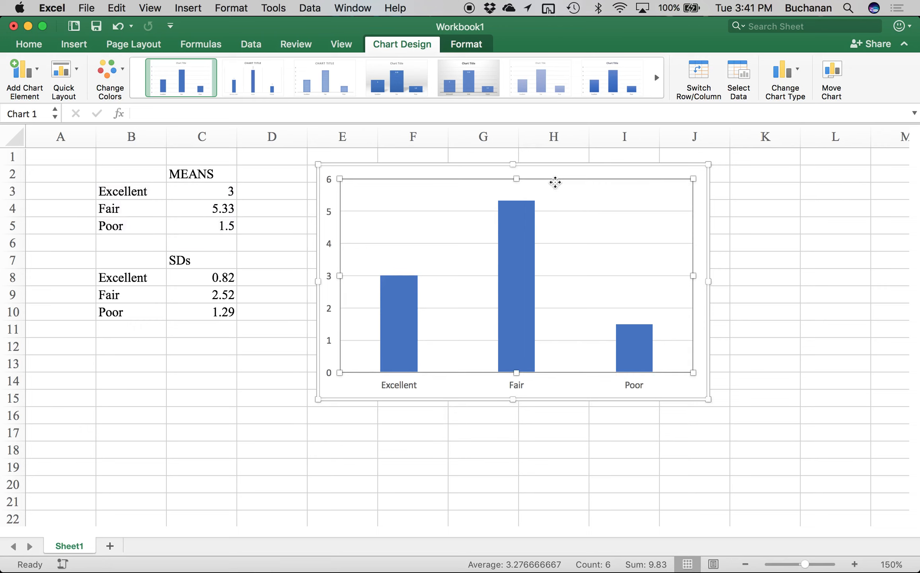
left_click(553, 211)
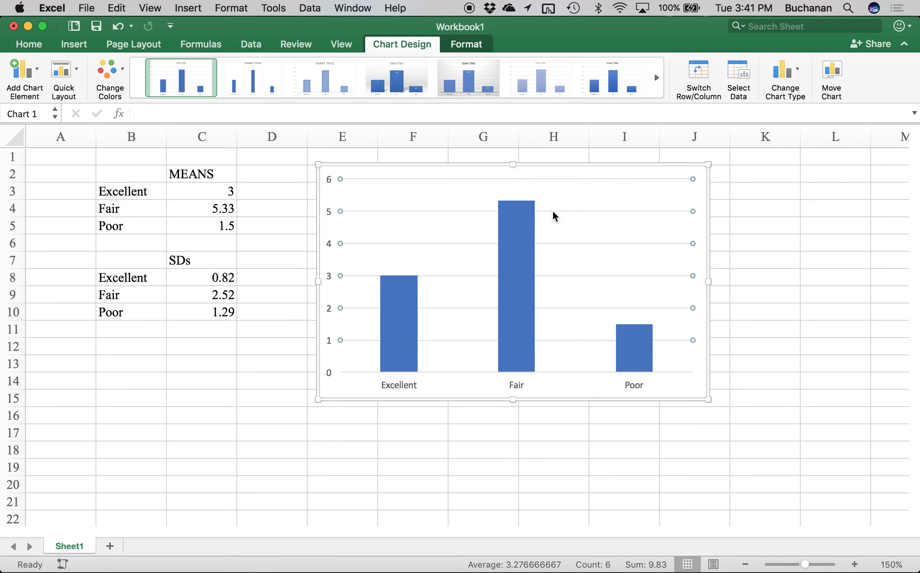
key("Delete")
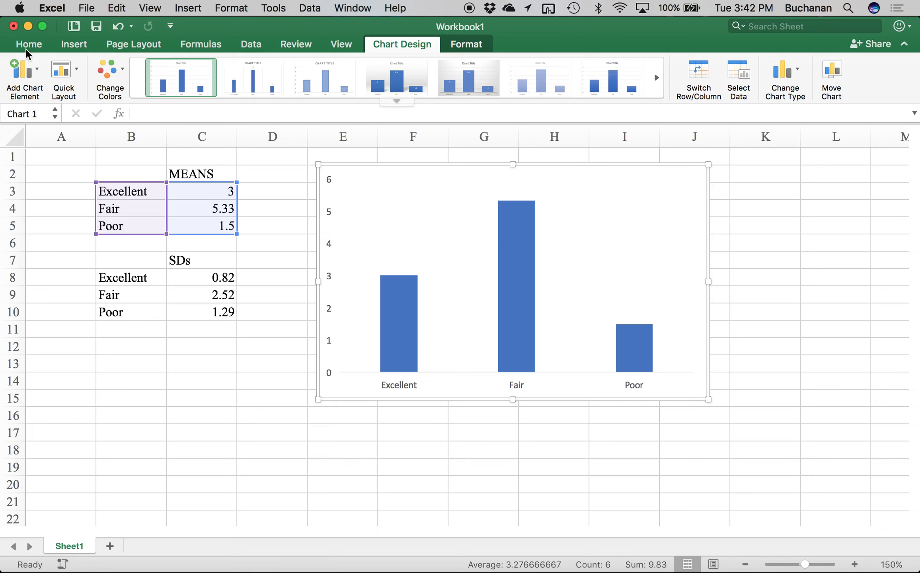
- Add primary horizontal and primary vertical axis titles to the chart
left_click(24, 71)
mouse_move(67, 117)
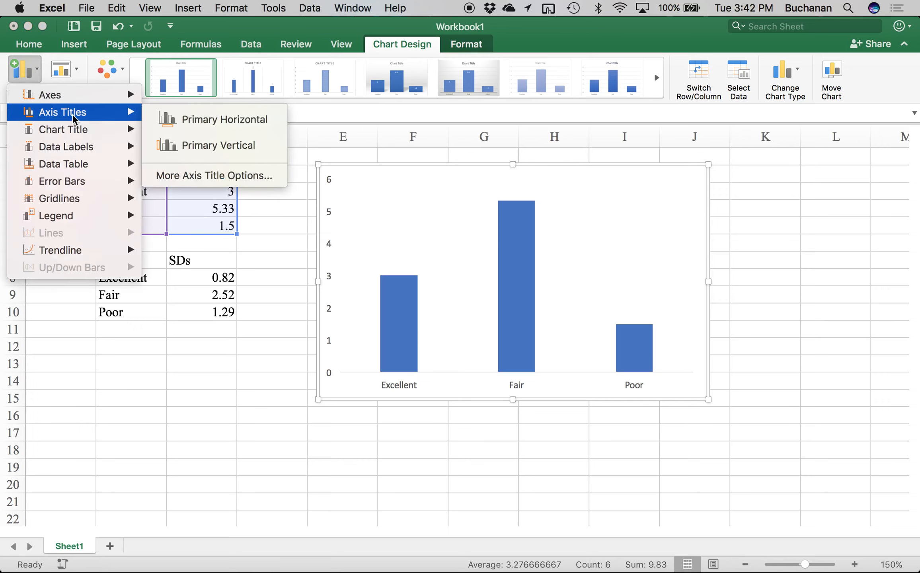
left_click(164, 118)
left_click(22, 73)
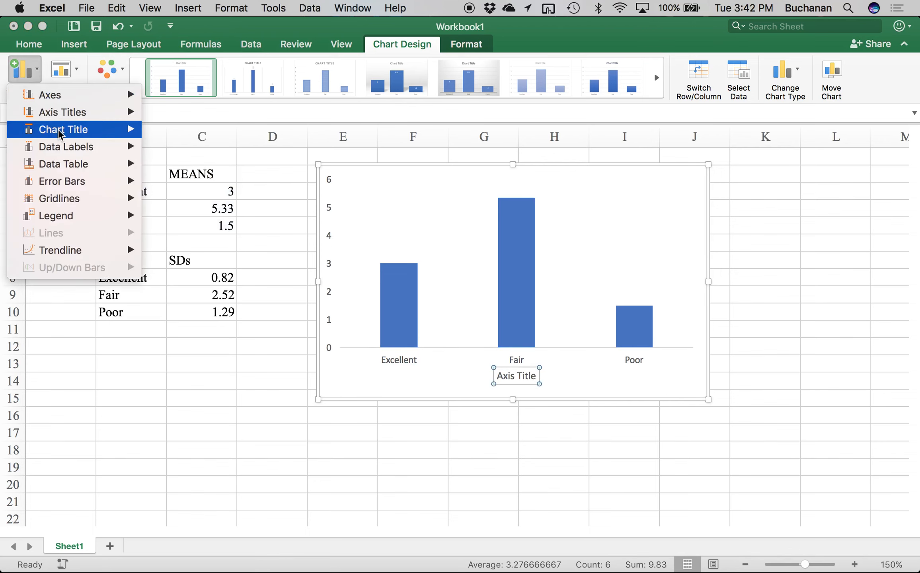
mouse_move(87, 136)
mouse_move(80, 113)
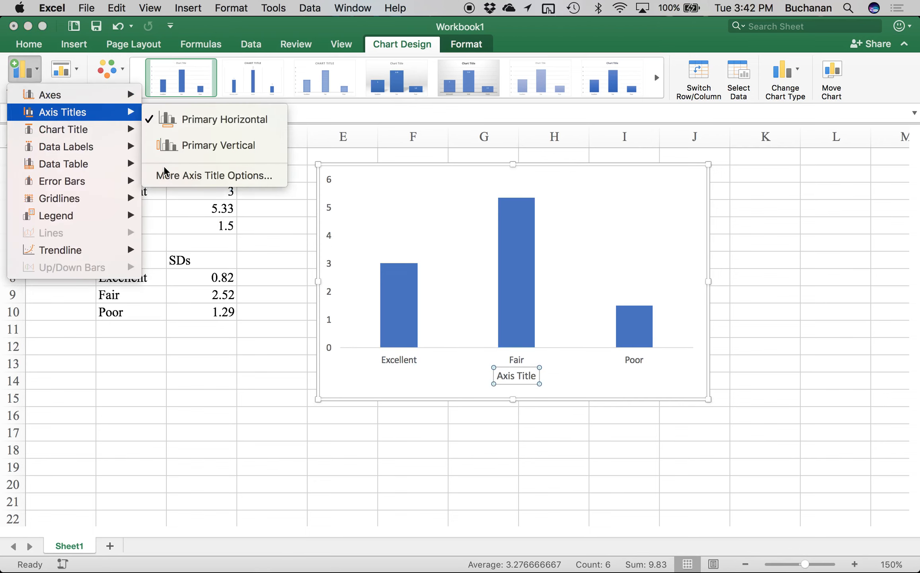
left_click(173, 150)
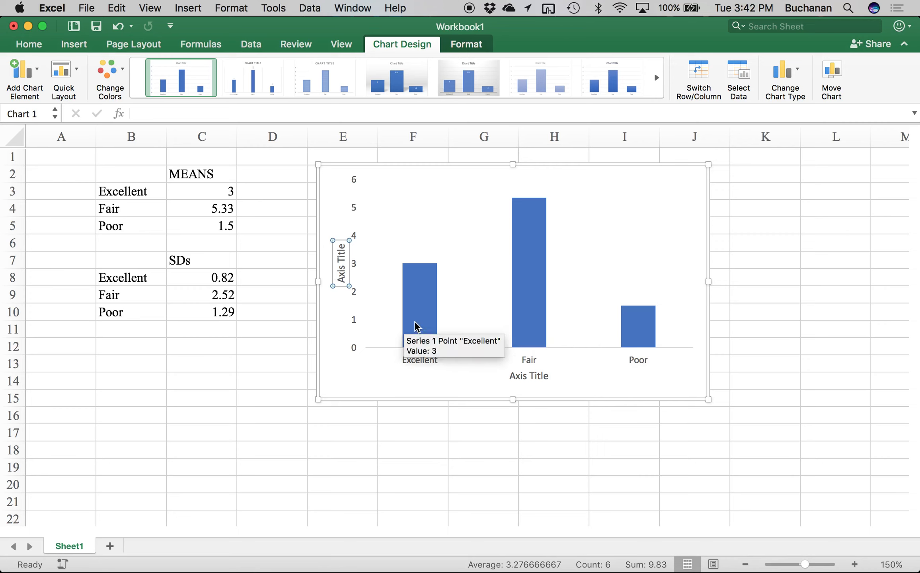
- Reverse the group order in the MEANS labels by entering Poor in B3 and Excellent in B5
left_click(122, 193)
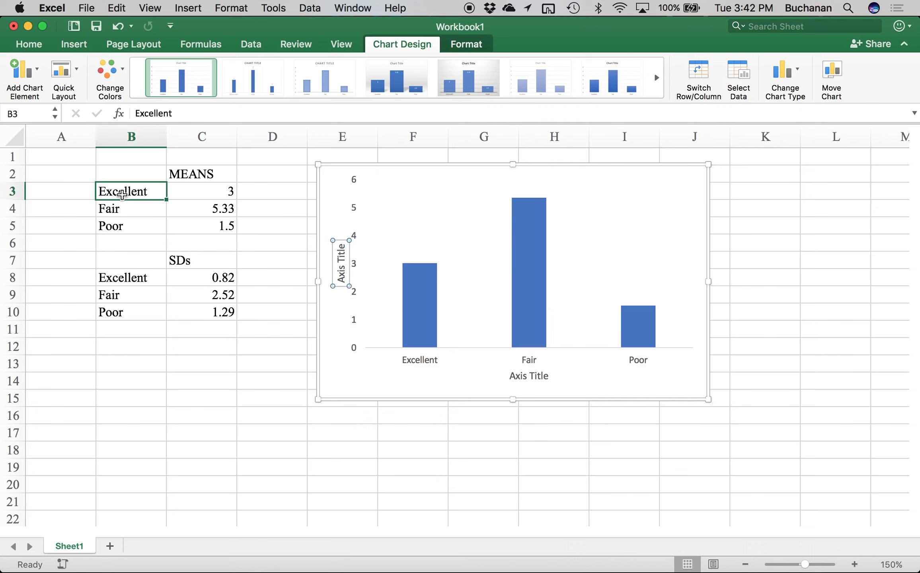
type("Poor")
key("Return")
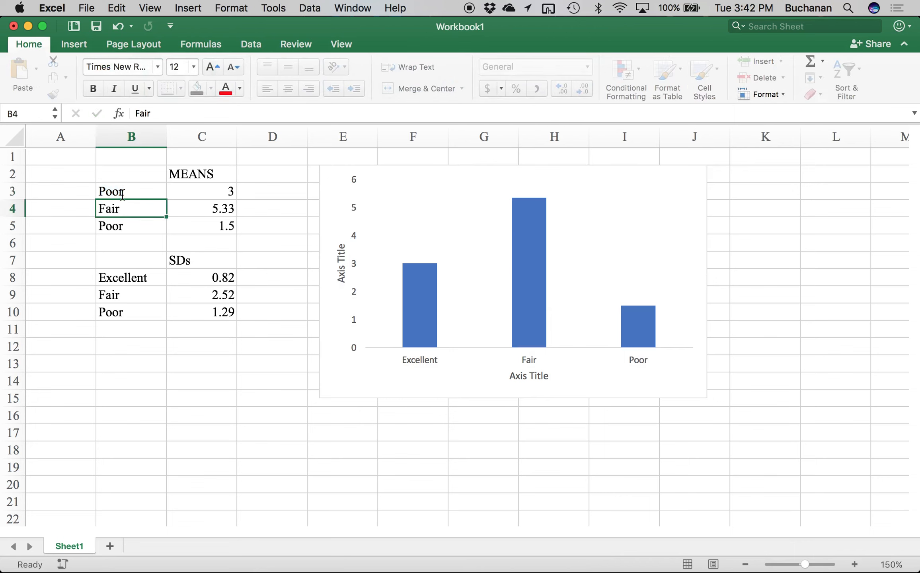
key("Return")
key("Return")
type("E")
key("BackSpace")
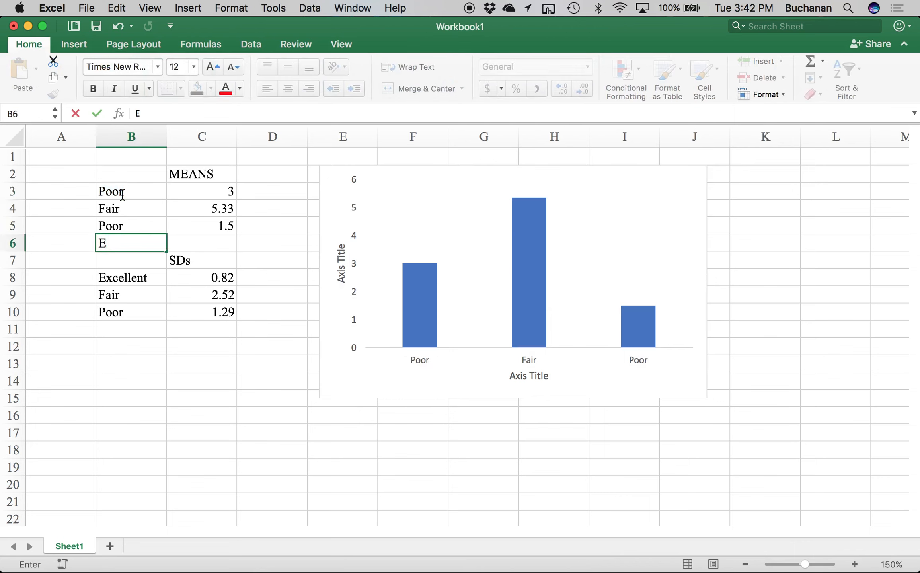
key("Up")
type("Exc")
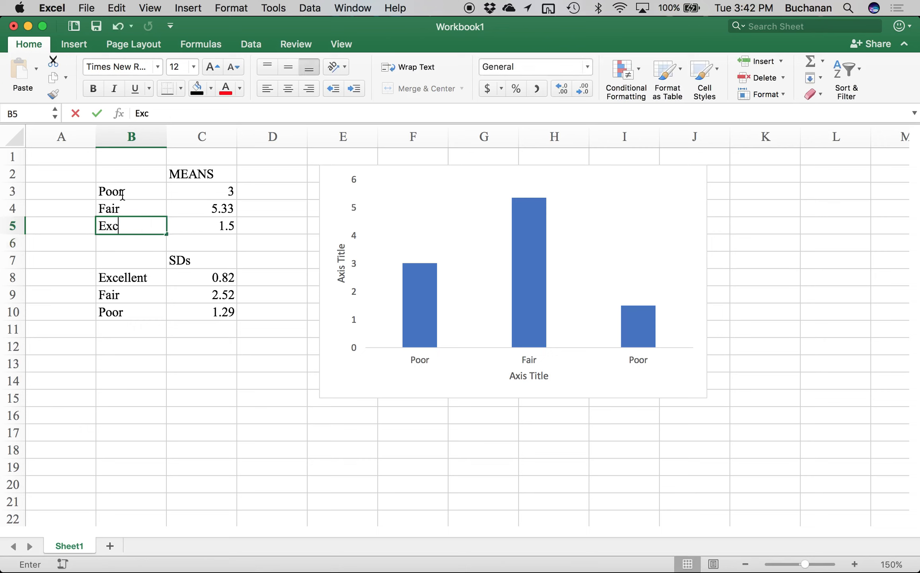
type("ellent")
key("Return")
- Set the mean for Poor in C3 to 1.5 and for Excellent in C5 to 3
left_click(201, 191)
type("1.")
key("Return")
key("Up")
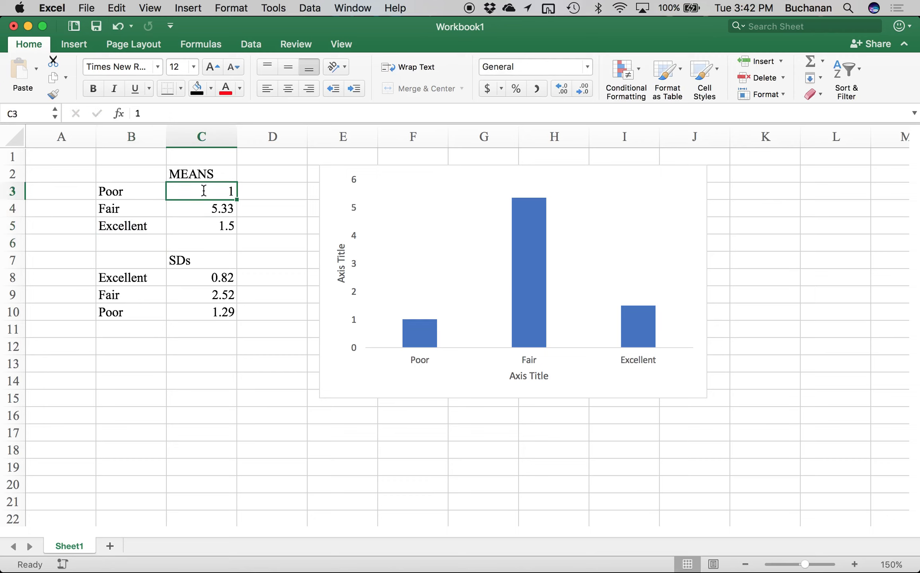
type("1.5")
key("Return")
key("Return")
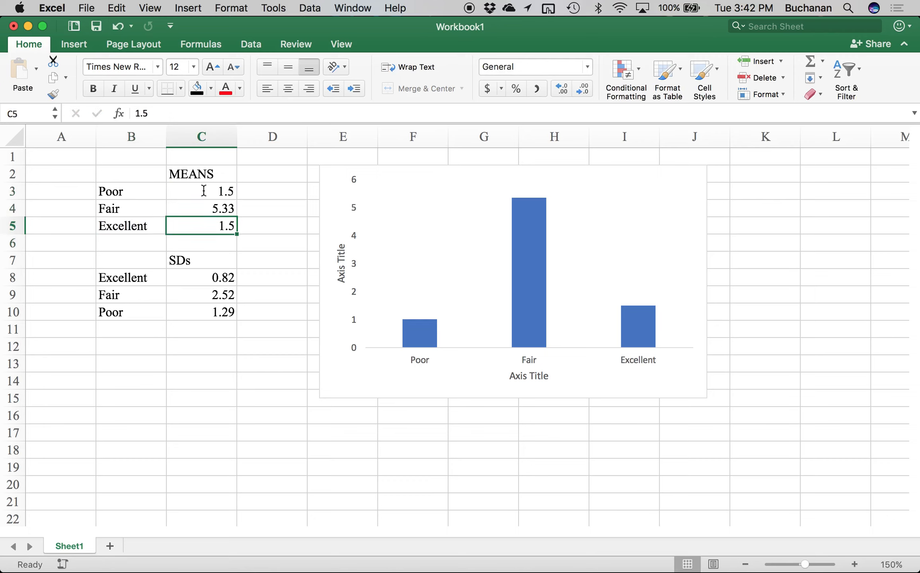
type("3")
key("Return")
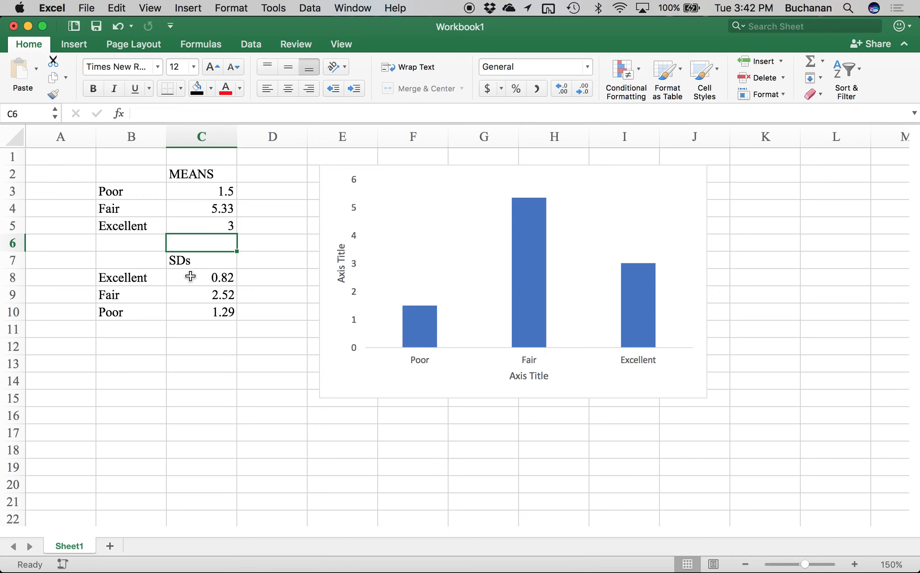
- Swap the Excellent and Poor rows in the SDs block so the order in B8:C10 is Poor, Fair, Excellent
mouse_move(145, 278)
left_mouse_down()
mouse_move(219, 277)
mouse_move(199, 332)
mouse_move(156, 277)
mouse_move(144, 280)
left_mouse_up()
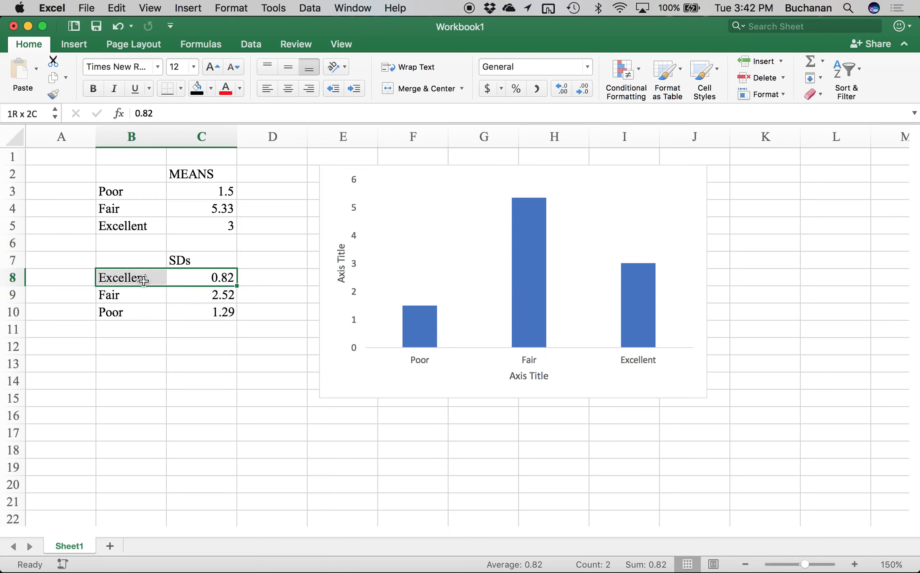
key("super+x")
left_click(128, 323)
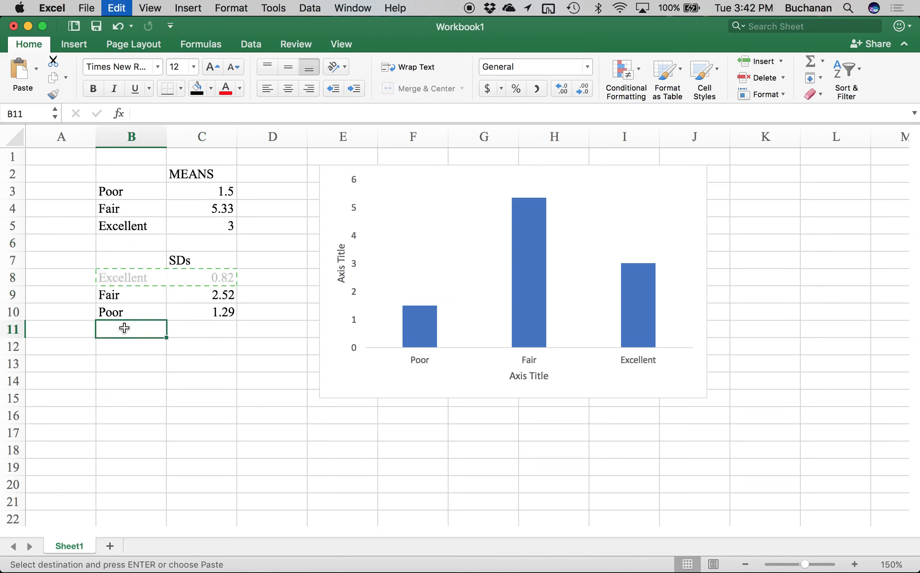
key("super+v")
left_click_drag(122, 313, 191, 312)
key("super+x")
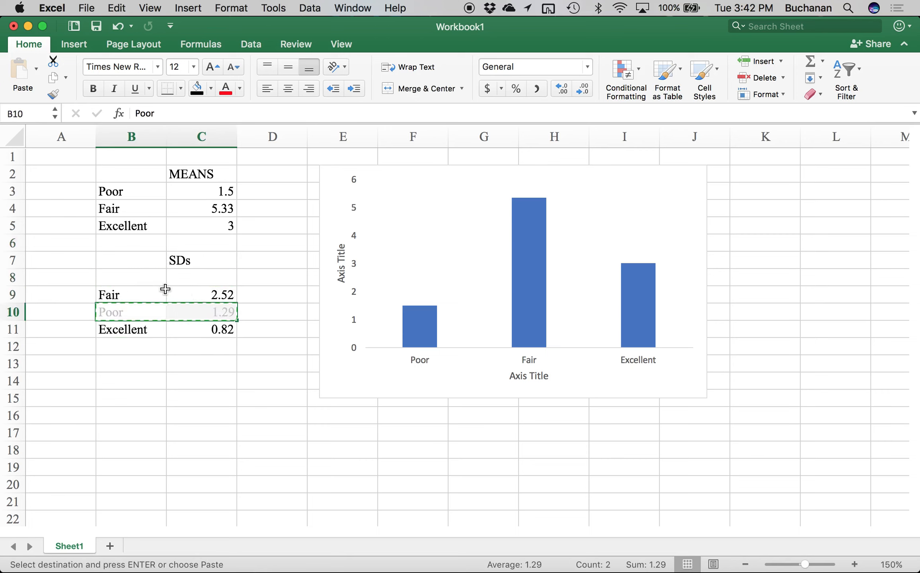
left_click(141, 275)
key("super+v")
left_click_drag(139, 328, 203, 332)
key("super+x")
left_click(161, 310)
key("super+v")
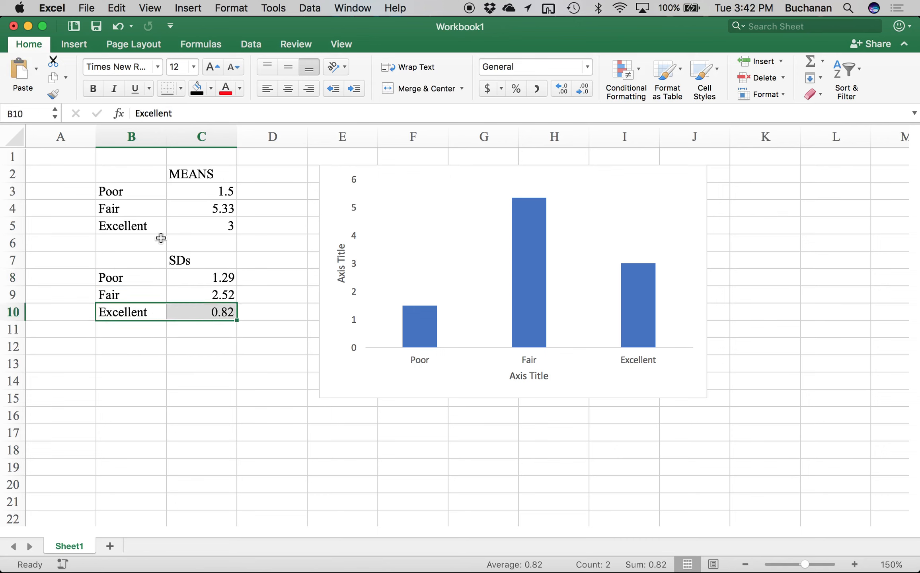
left_click(183, 382)
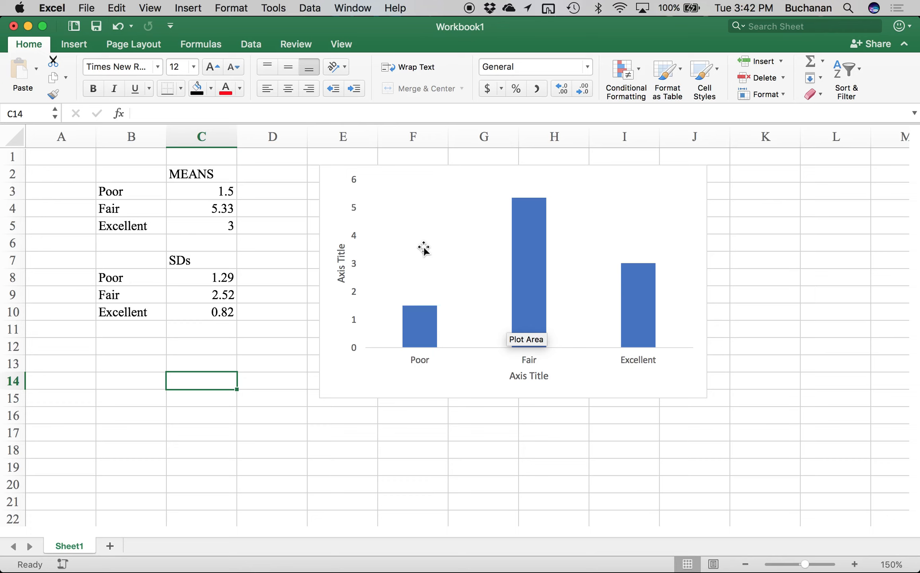
- Set the font of the whole chart to Times New Roman, size 12
left_click(336, 183)
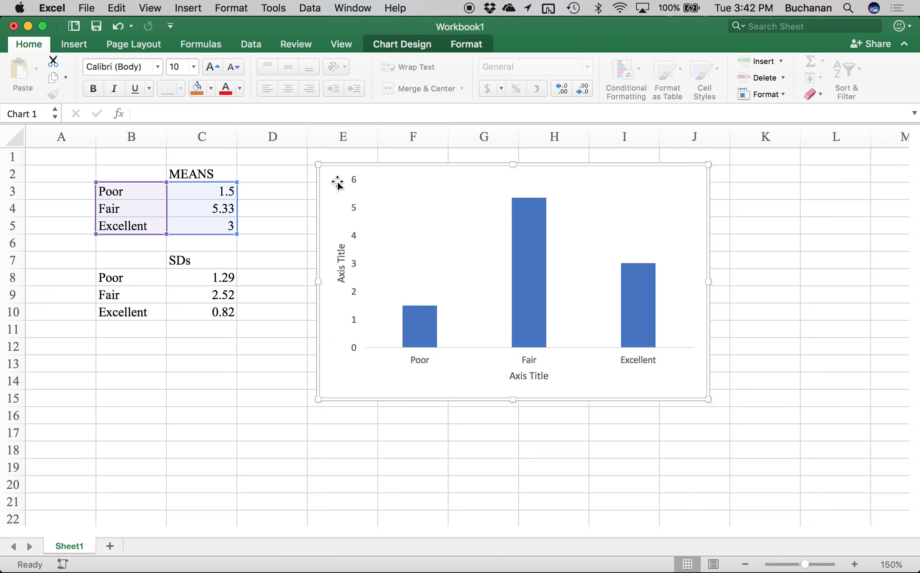
left_click(116, 67)
type("Times New")
key("Return")
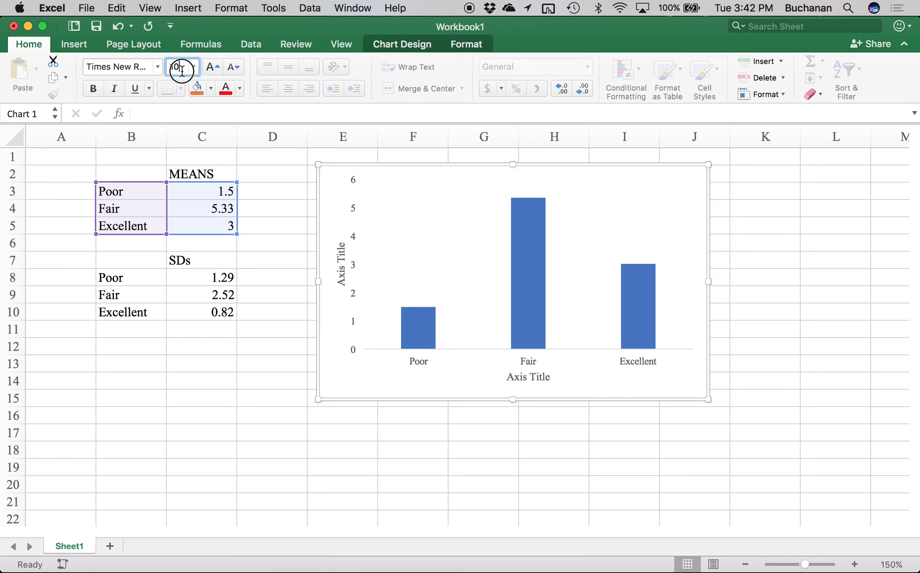
left_click(181, 68)
type("12")
key("Return")
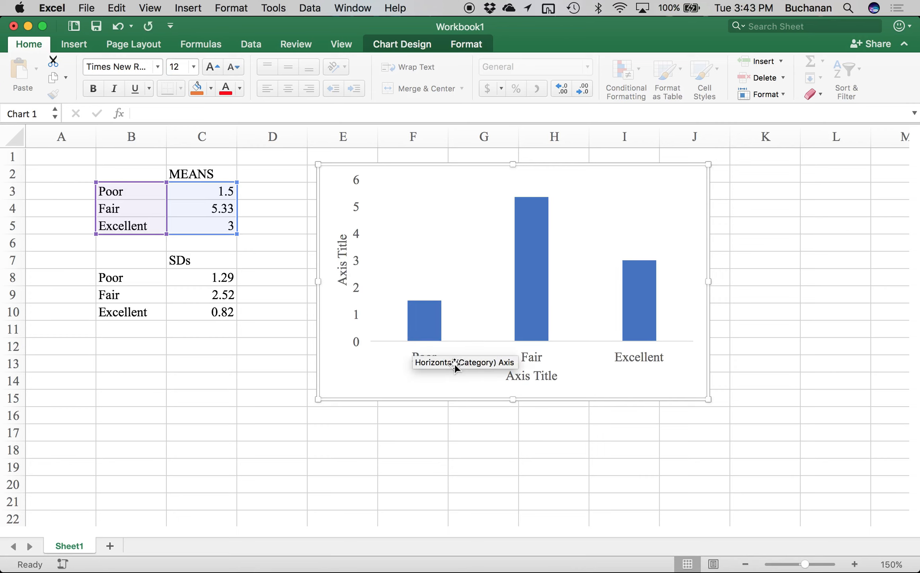
- Change the chart's horizontal axis title to Health Group
left_click(532, 378)
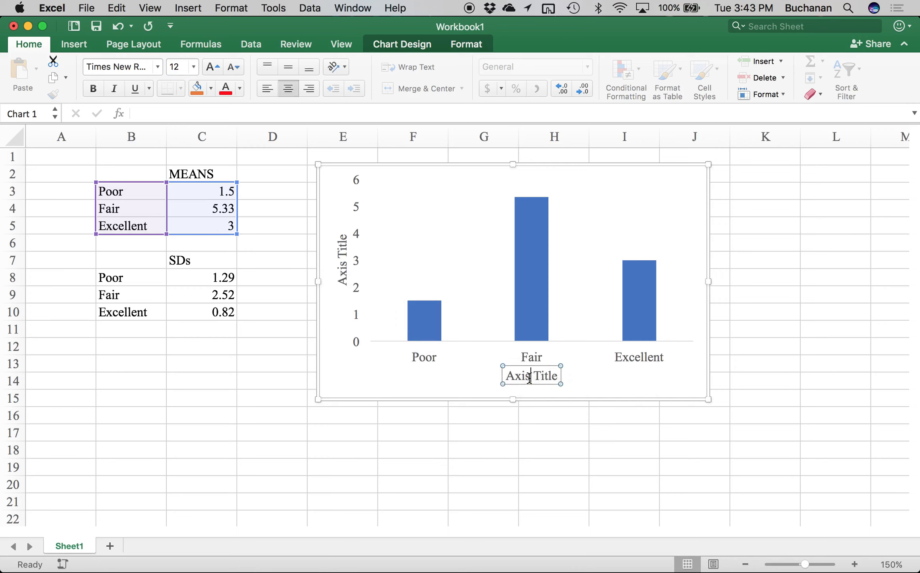
left_click_drag(506, 376, 559, 376)
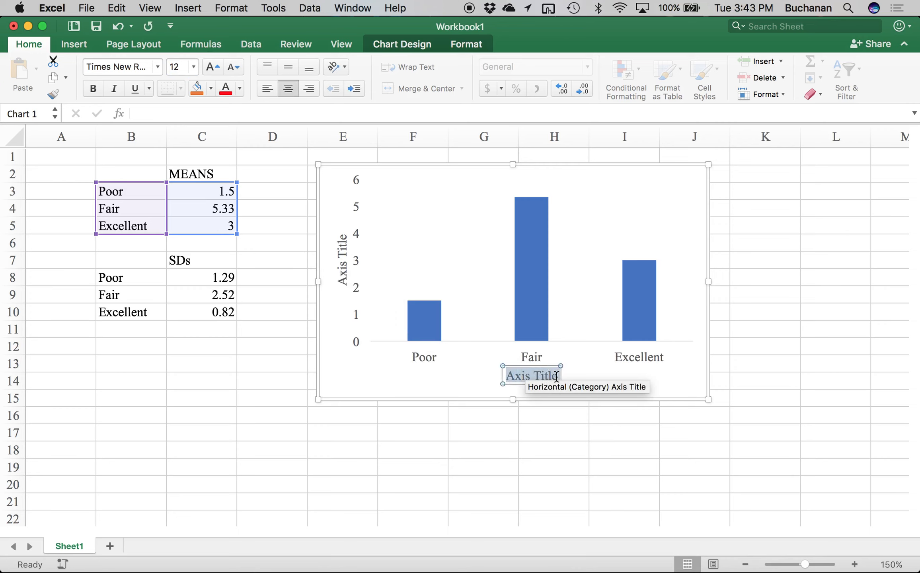
type("Health Group")
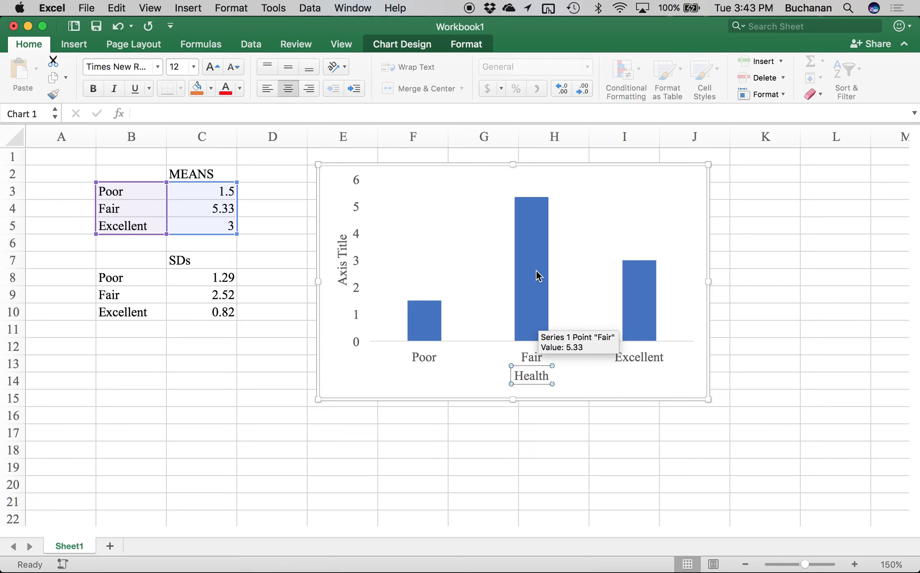
- Change the chart's vertical axis title to Average Friends
left_click(344, 258)
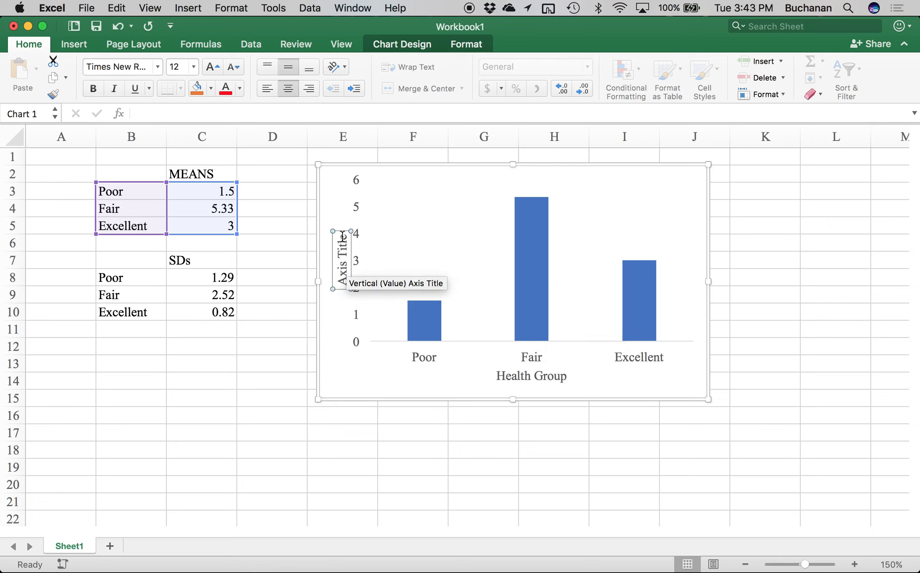
triple_click(342, 281)
type("Ave")
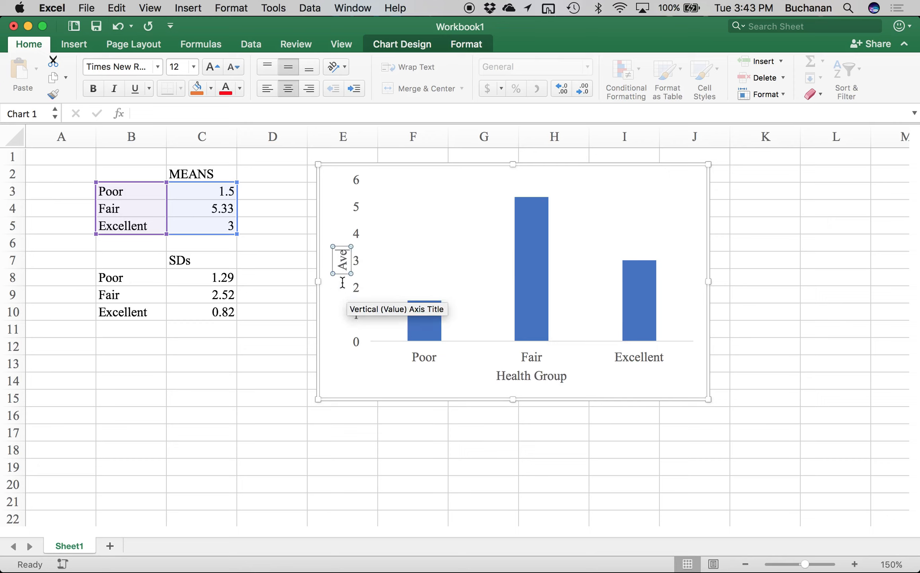
type("rage Friends")
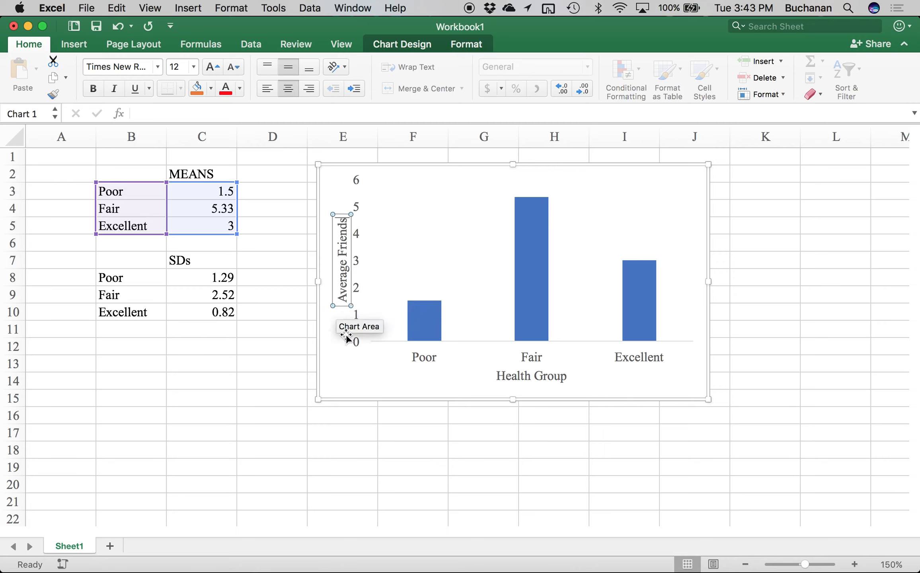
left_click(404, 261)
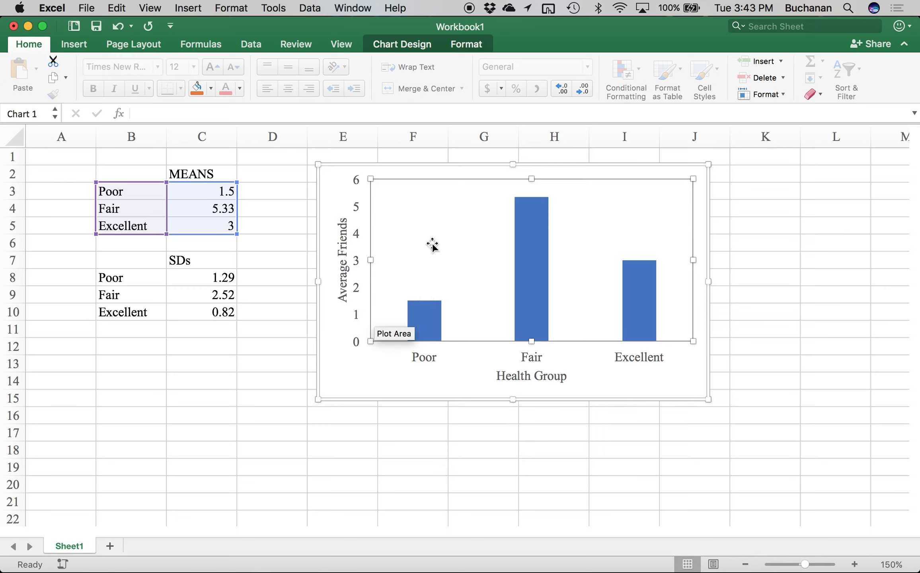
- Add error bars to the group means columns in the chart and set their error amount to Custom
left_click(417, 313)
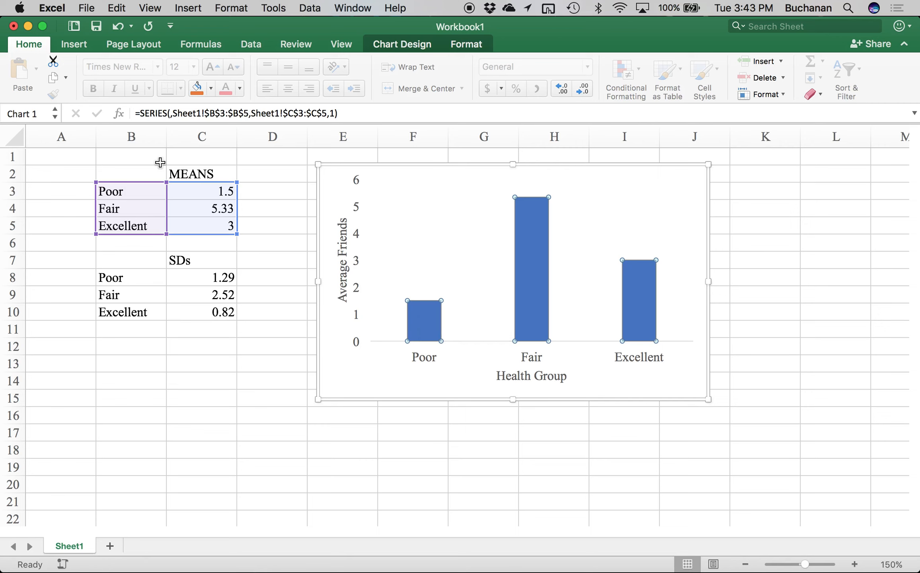
left_click(399, 46)
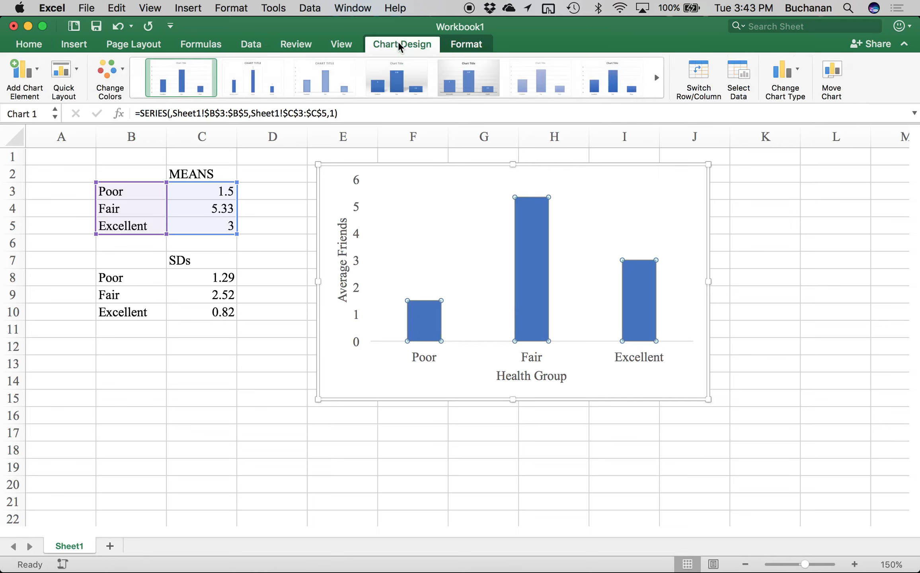
left_click(27, 73)
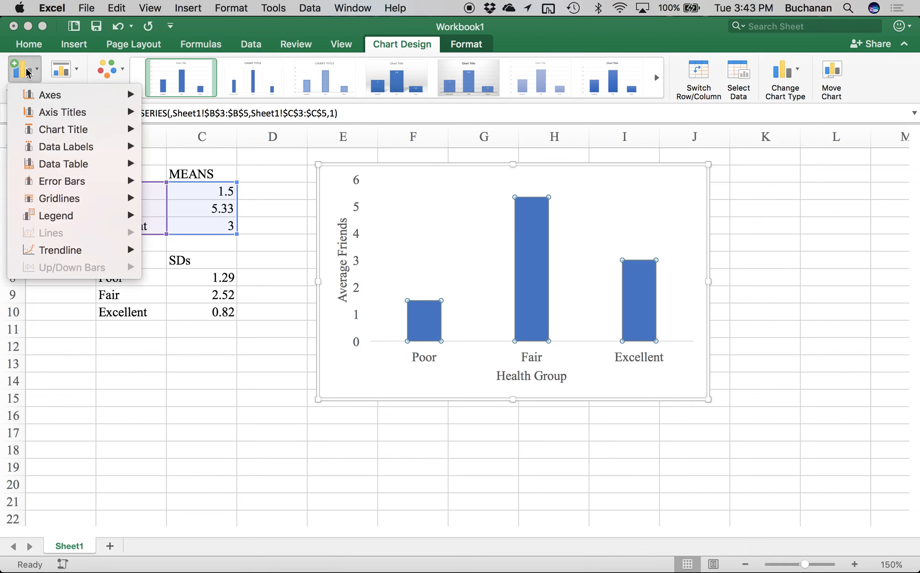
mouse_move(120, 181)
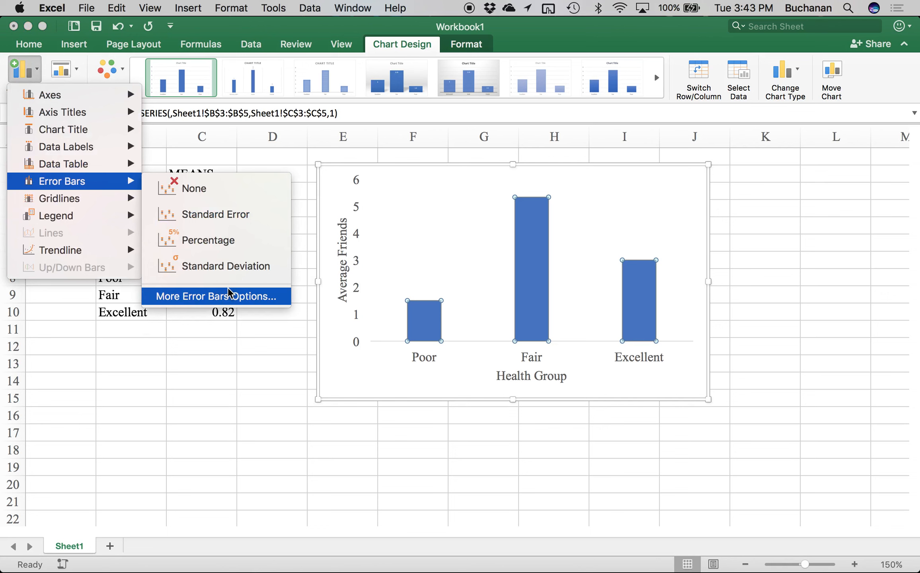
left_click(263, 287)
left_click(746, 454)
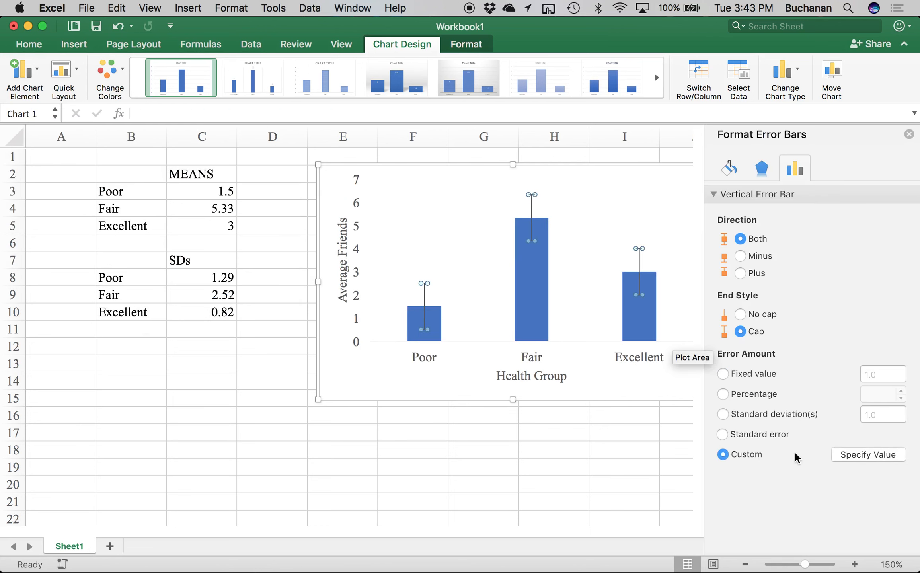
- Specify the SDs in C8:C10 as both the positive and negative custom error values
left_click(851, 454)
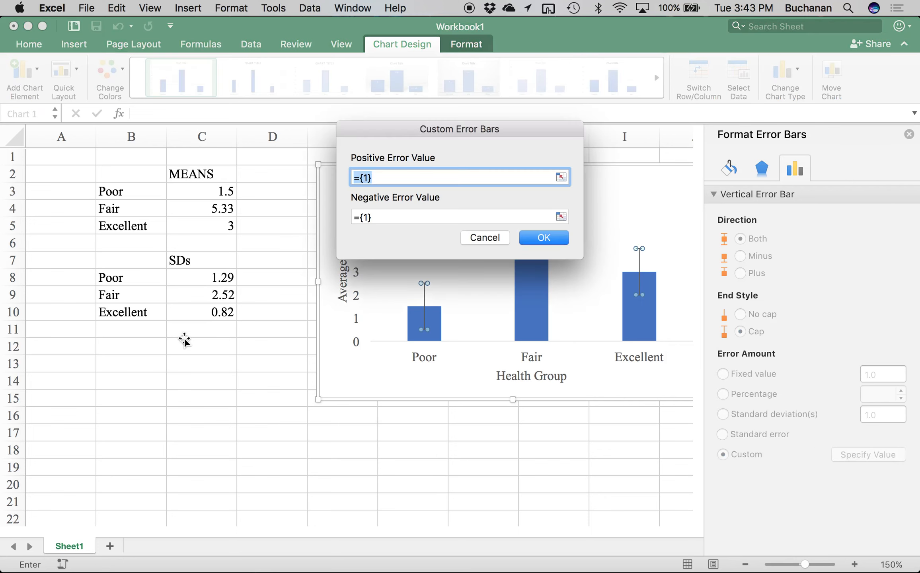
left_click_drag(223, 277, 210, 319)
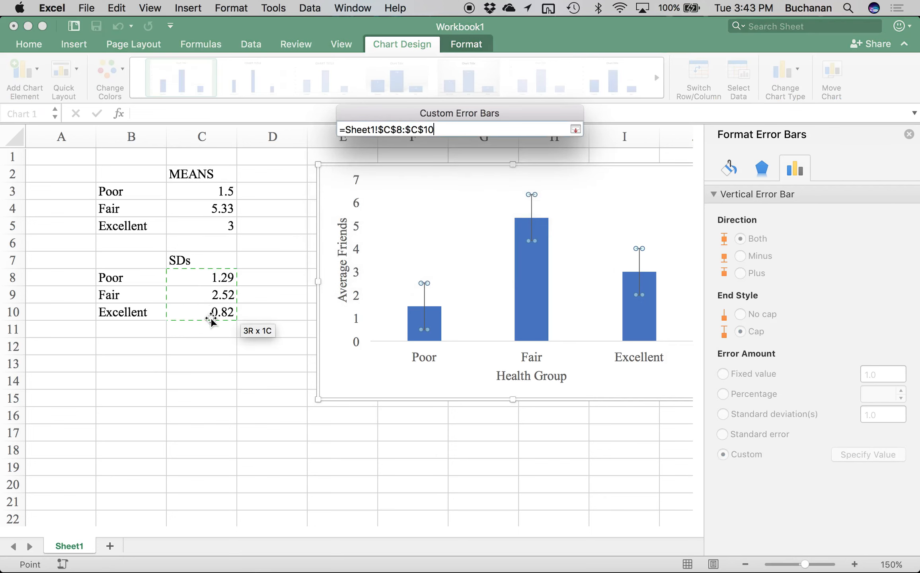
left_click(559, 215)
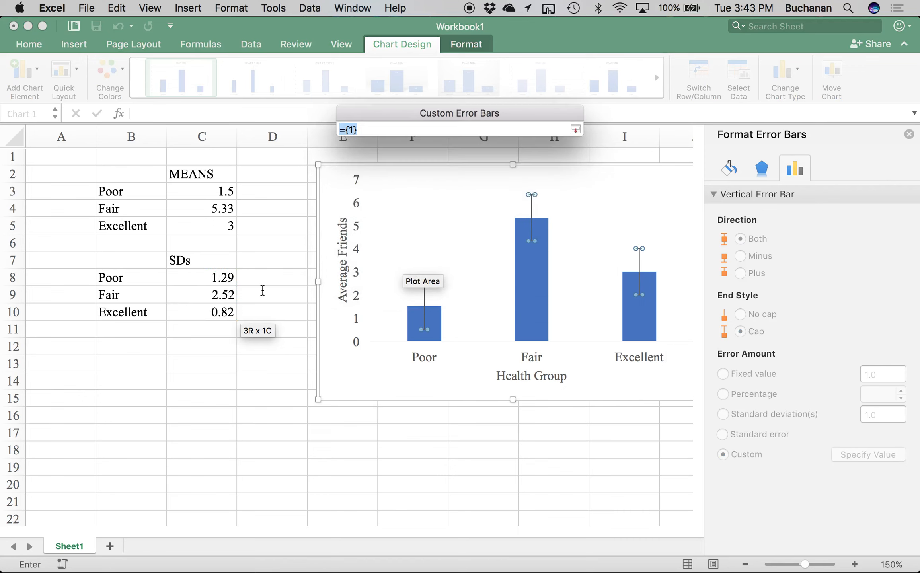
left_click_drag(223, 278, 221, 312)
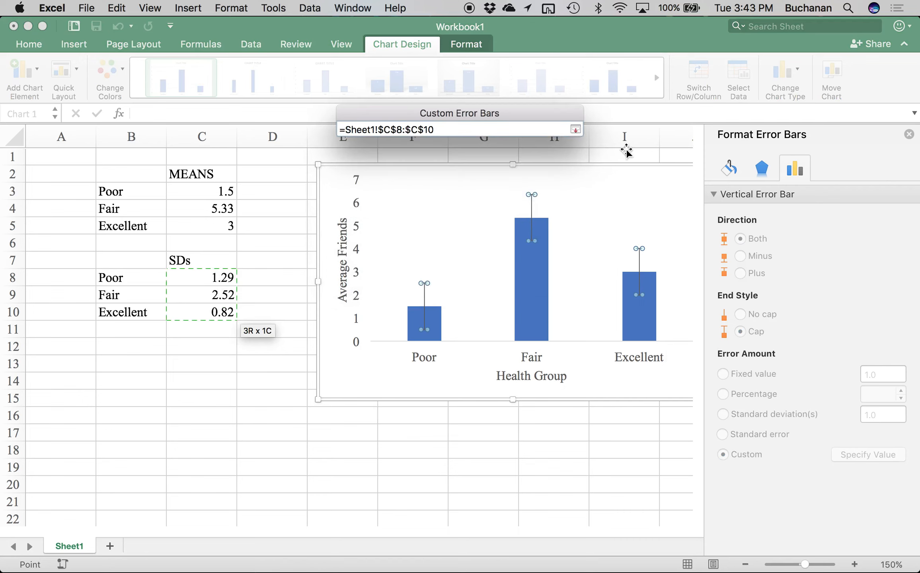
left_click(576, 129)
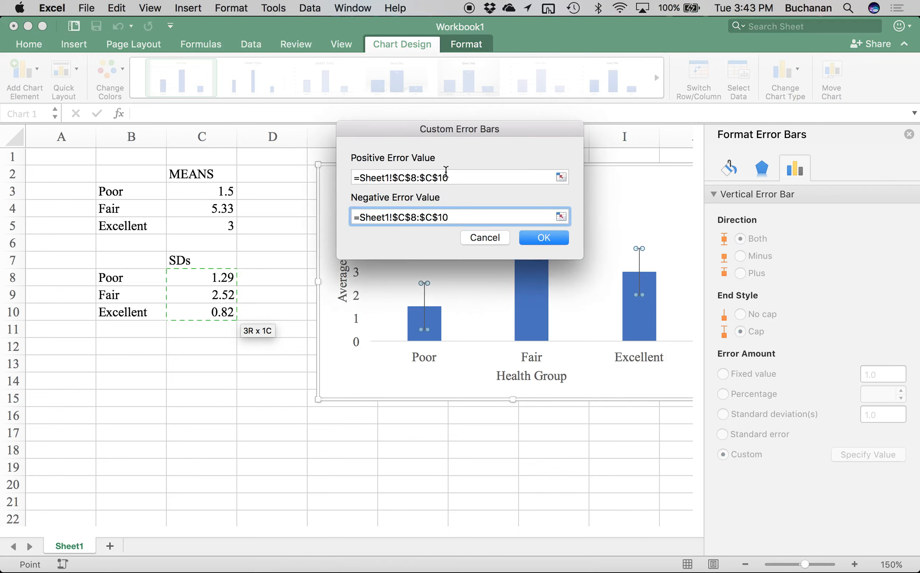
left_click(539, 241)
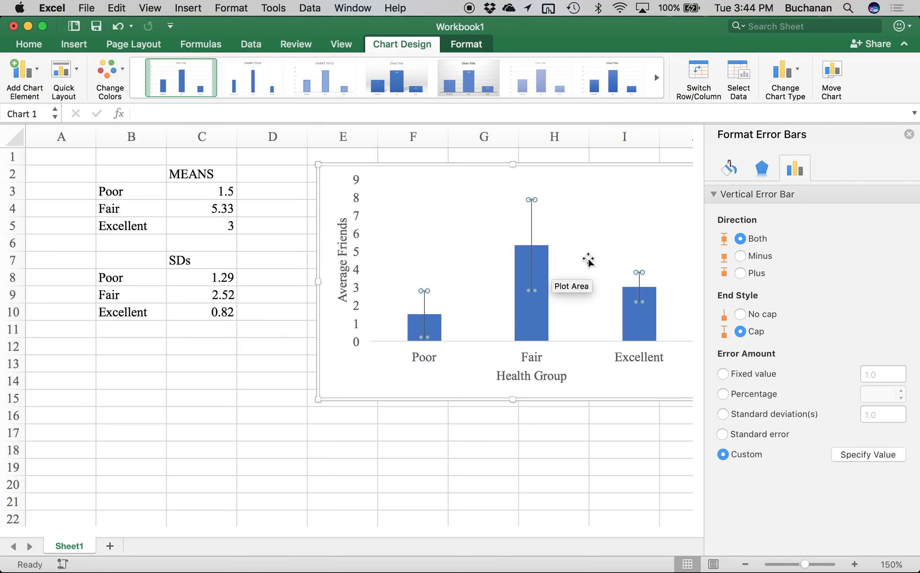
- Give the chart's vertical axis a solid black line
left_click(365, 218)
left_click(360, 223)
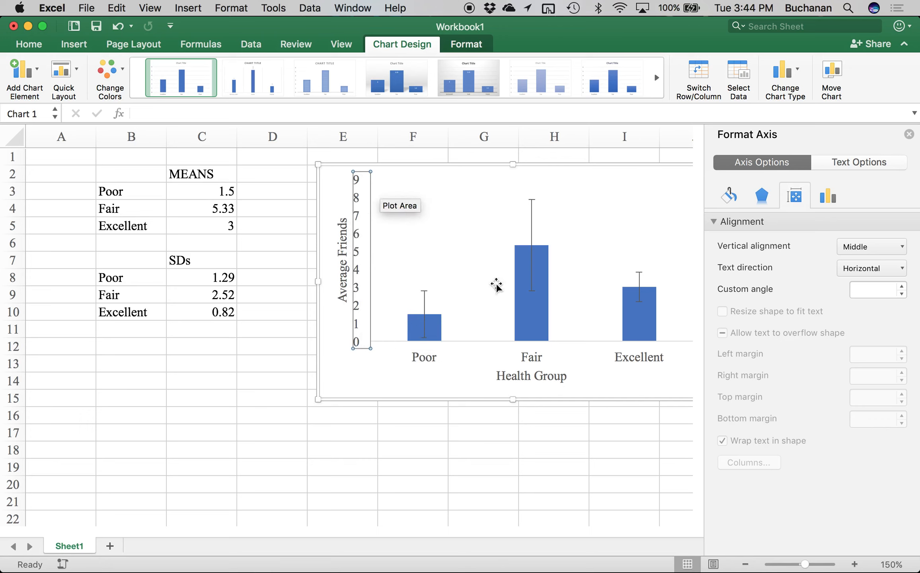
left_click(729, 195)
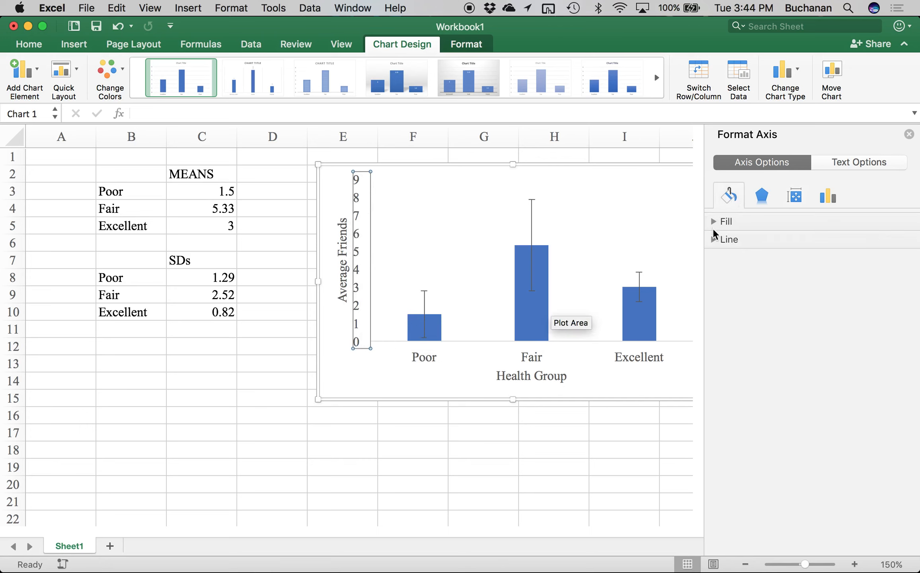
left_click(714, 240)
left_click(734, 276)
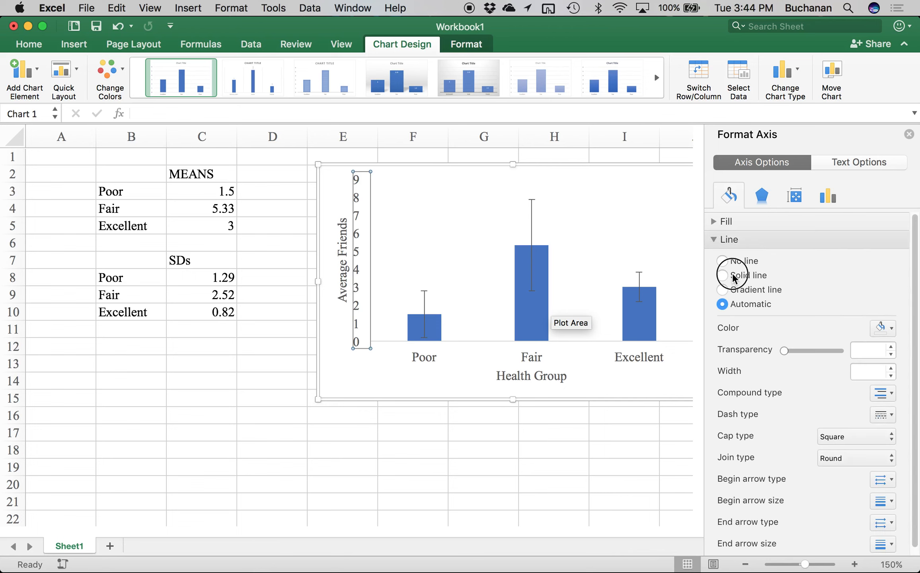
left_click(880, 323)
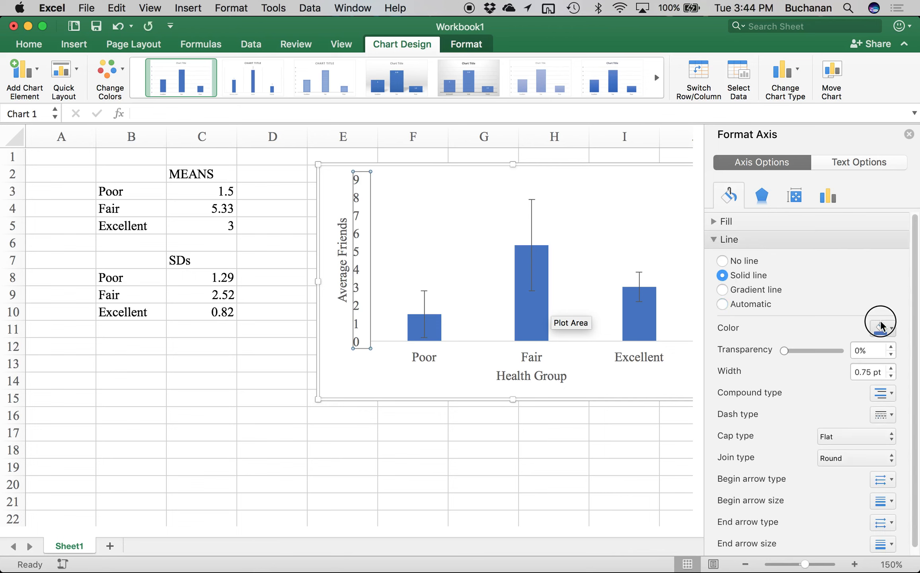
left_click(805, 365)
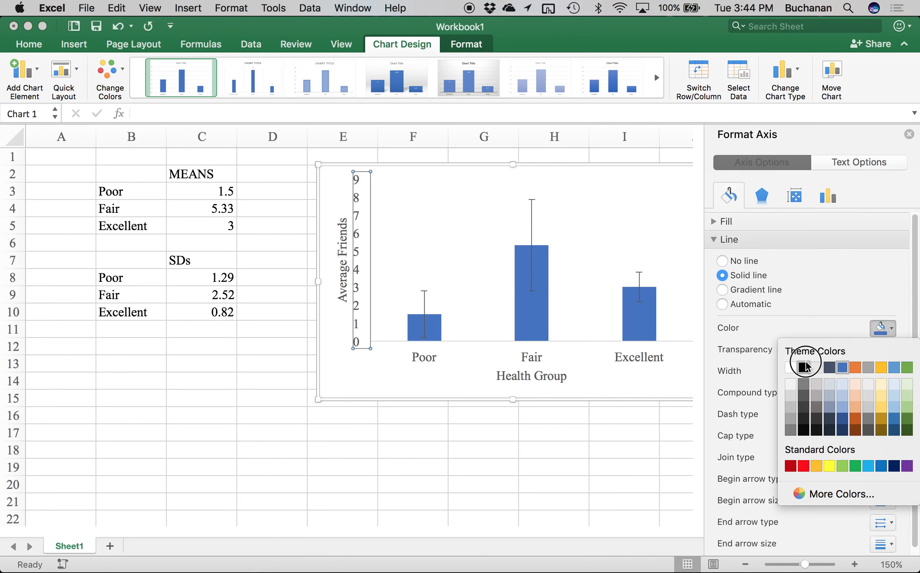
- Give the chart's horizontal axis a solid black line and deselect the chart
left_click(480, 341)
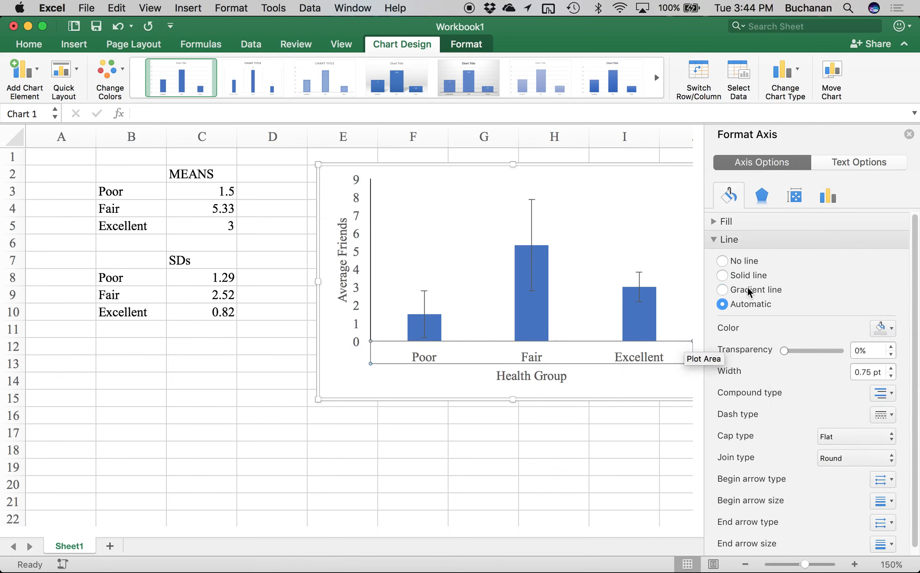
left_click(756, 275)
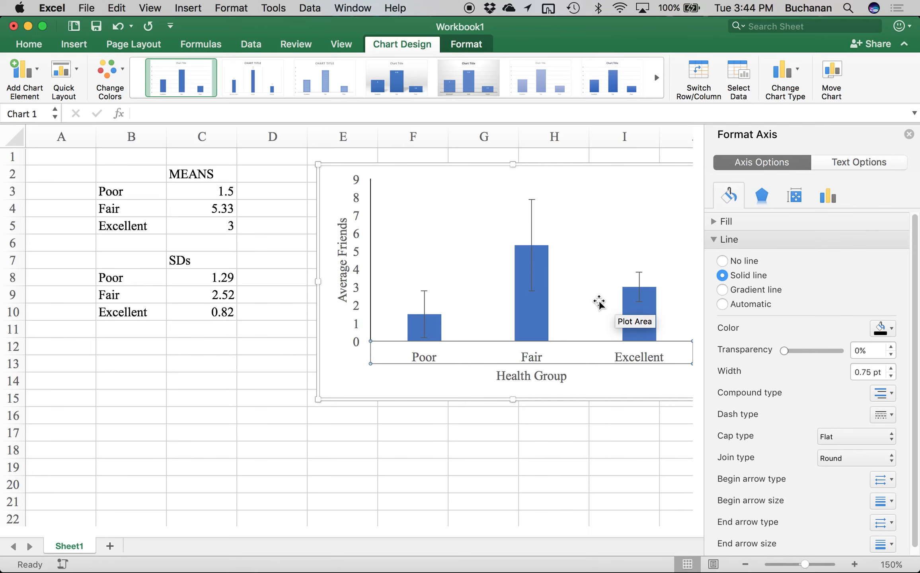
left_click(608, 210)
left_click(258, 454)
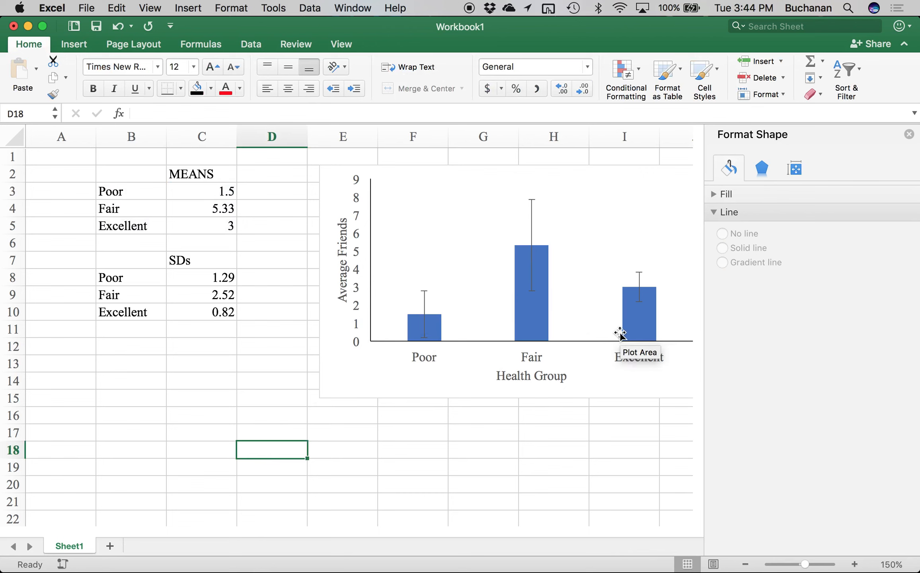
- Recolor the chart's blue columns with a gray monochromatic color scheme
left_click(541, 318)
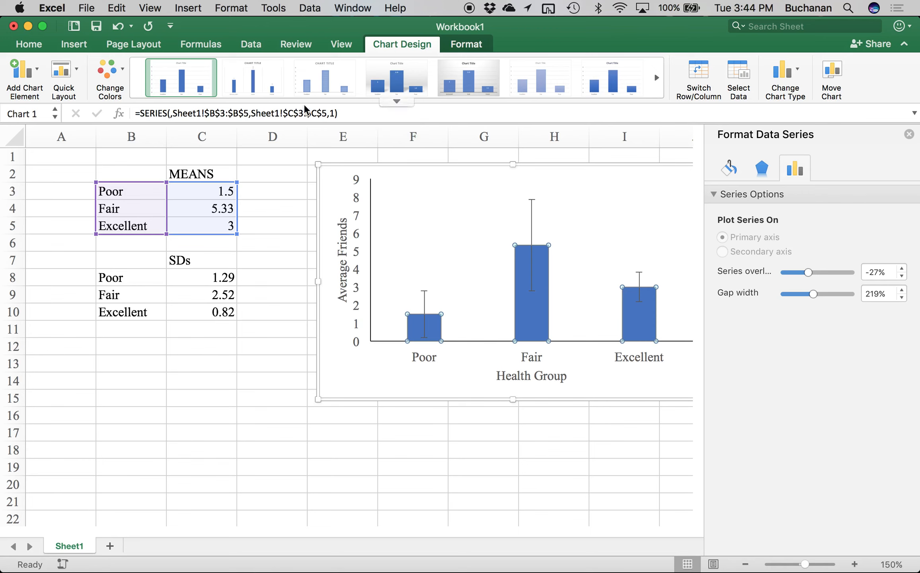
left_click(111, 72)
scroll(150, 218, "down", 5)
scroll(151, 218, "up", 4)
left_click(150, 217)
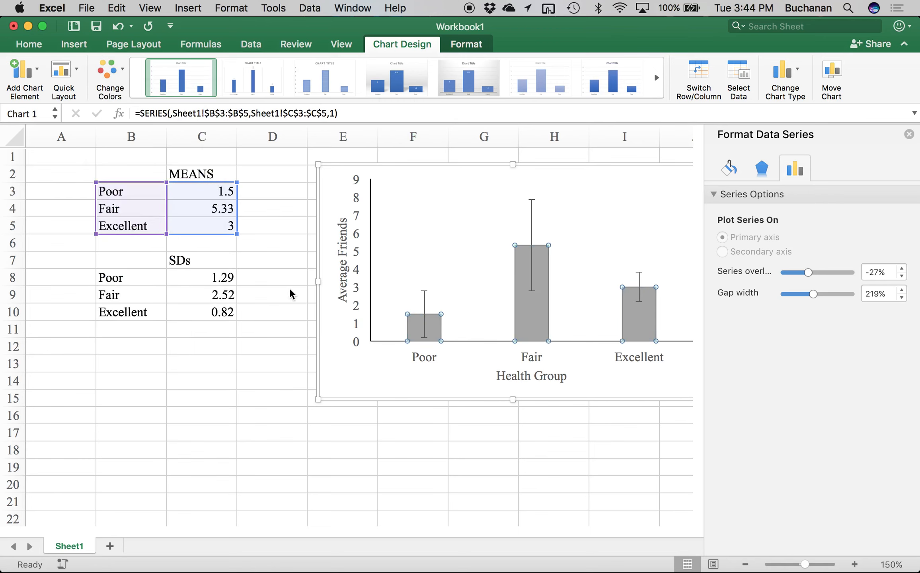
- Move the chart so that it covers roughly cells C4 to H17
left_click(449, 215)
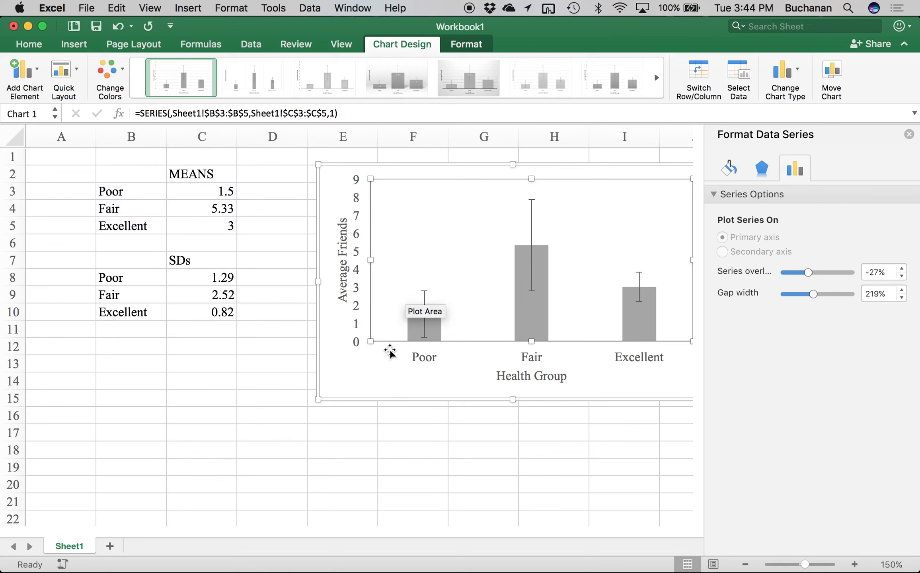
left_click(243, 429)
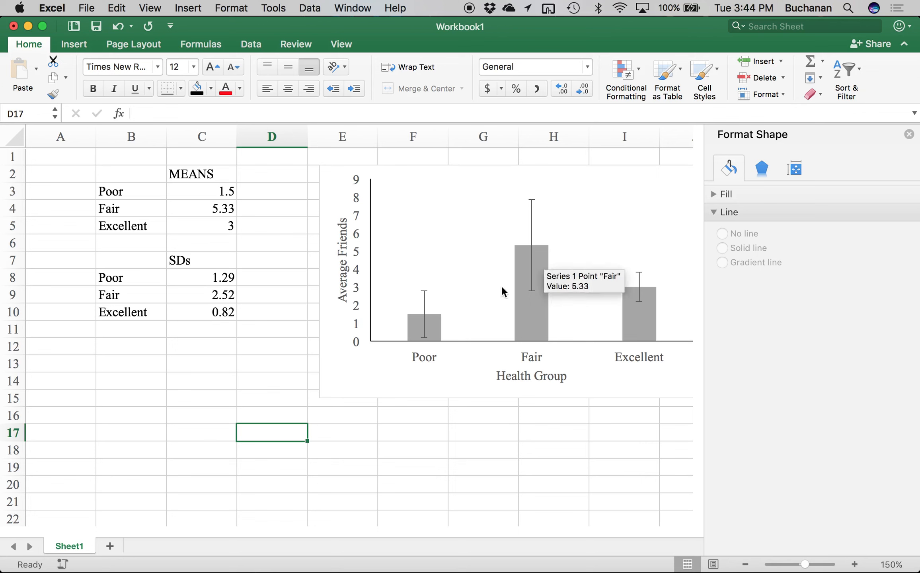
left_click(342, 372)
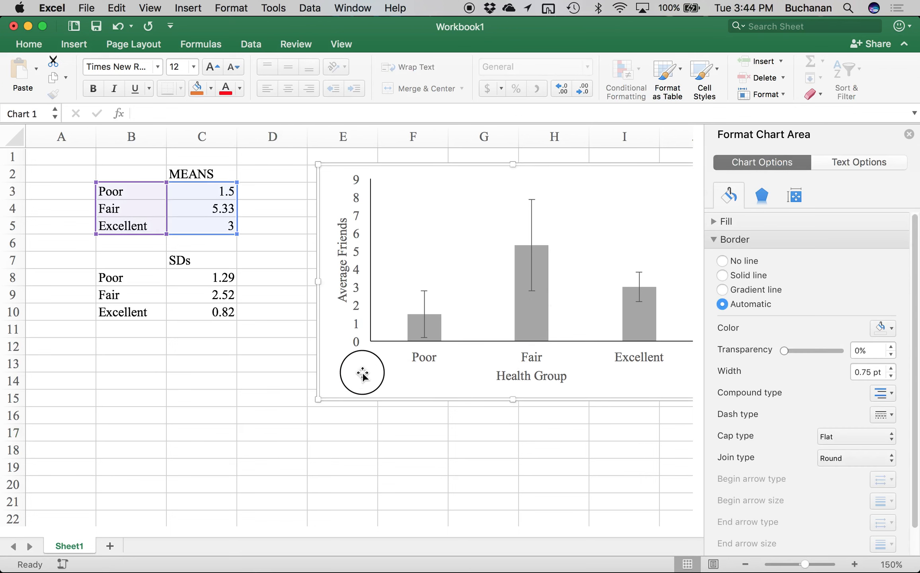
left_click_drag(338, 383, 217, 420)
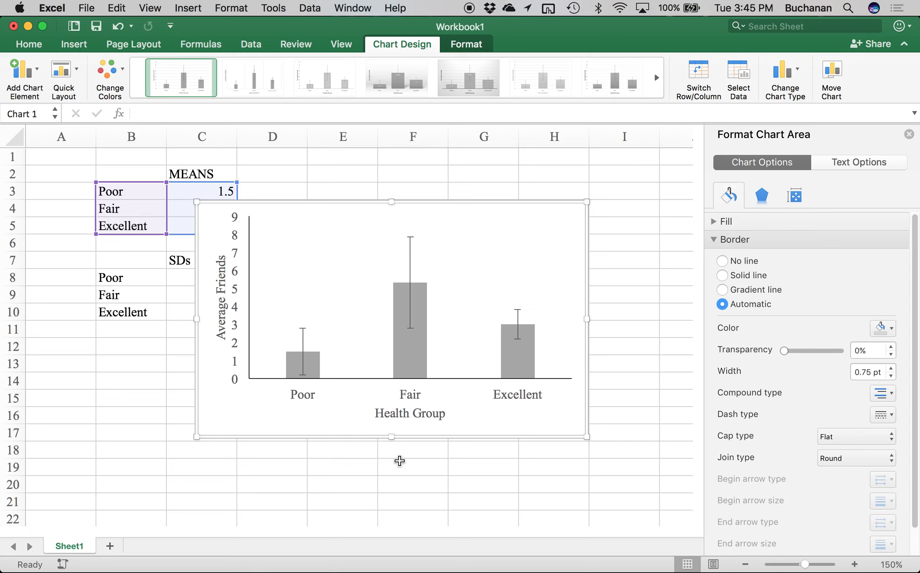
- Switch to the bn anova output document in Word, enlarge its window and go to the Post Hoc Comparisons table
key("ctrl+Up")
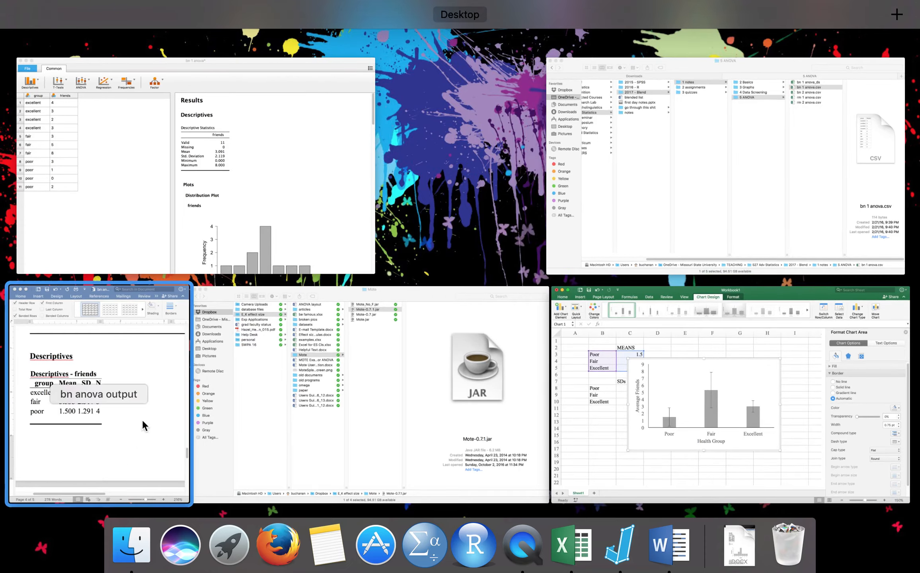
left_click(137, 380)
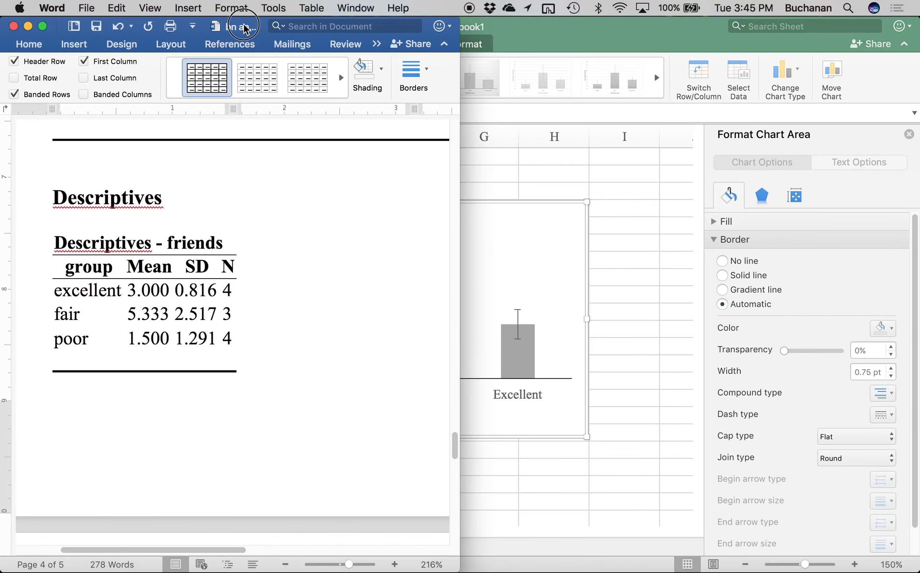
double_click(240, 24)
scroll(328, 220, "up", 20)
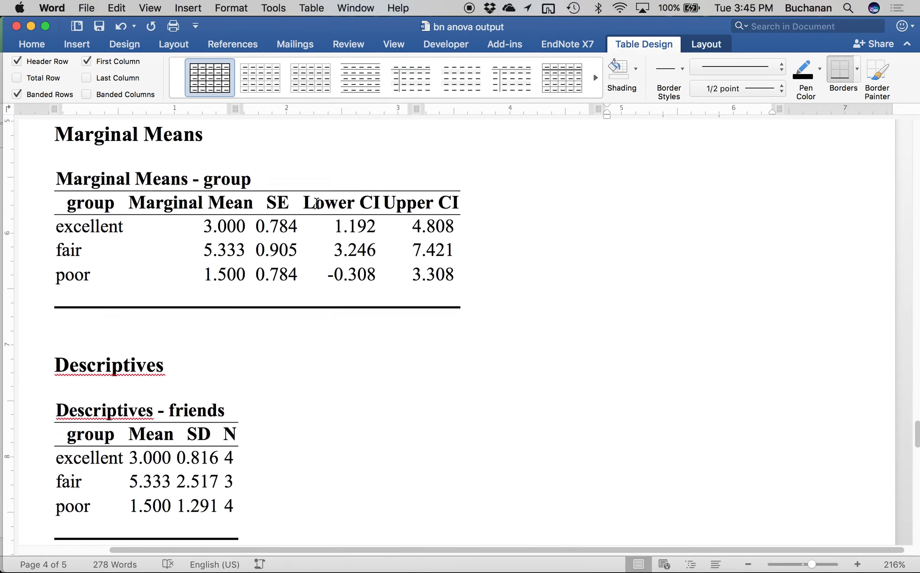
scroll(316, 204, "down", 2)
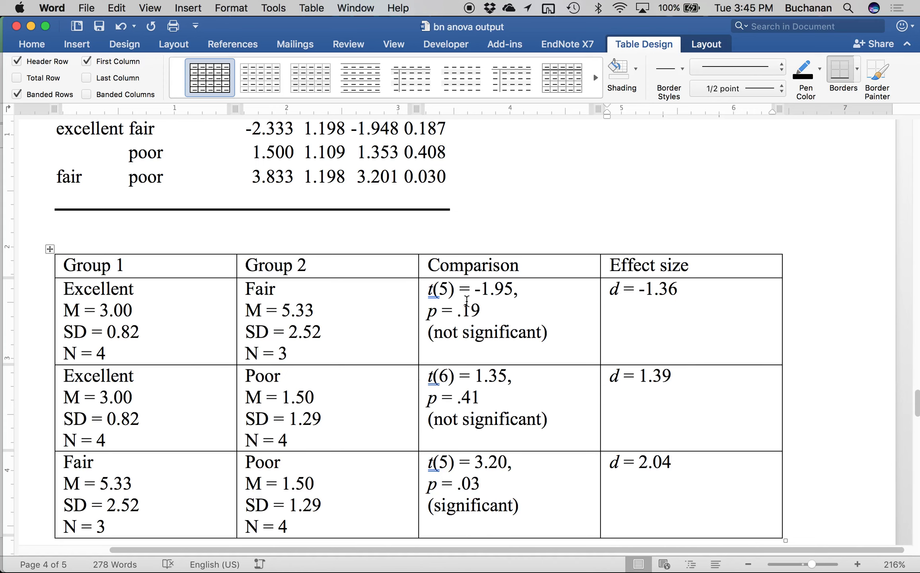
scroll(343, 493, "down", 5)
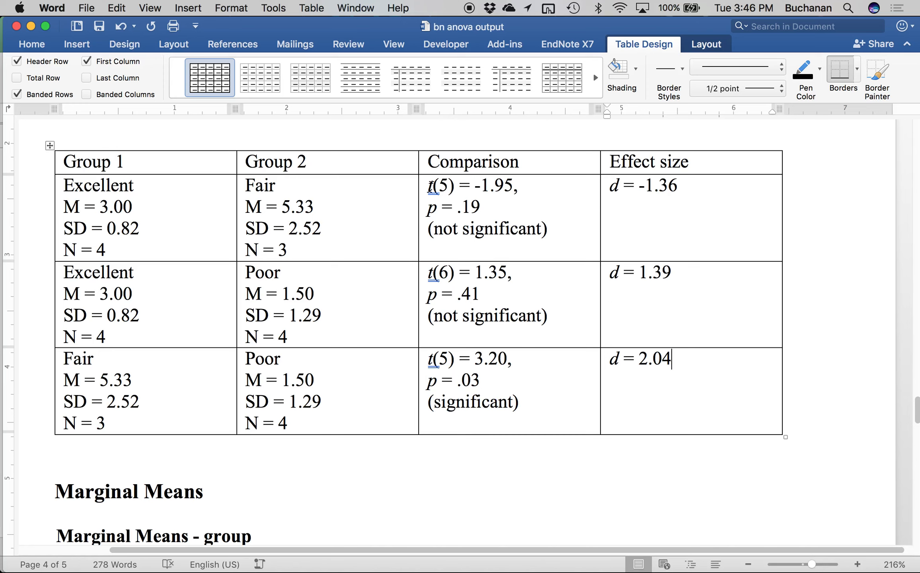
scroll(431, 186, "down", 10)
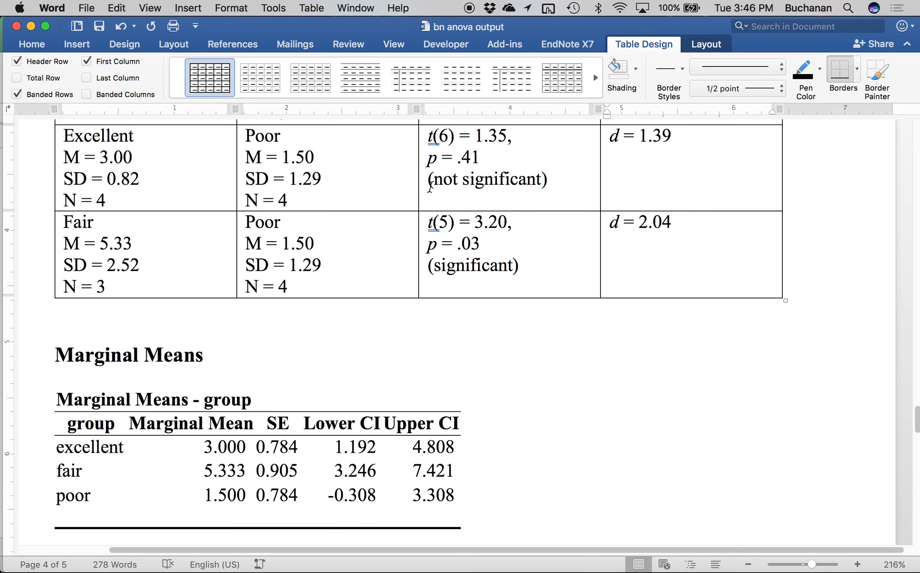
scroll(431, 187, "up", 6)
scroll(431, 187, "up", 5)
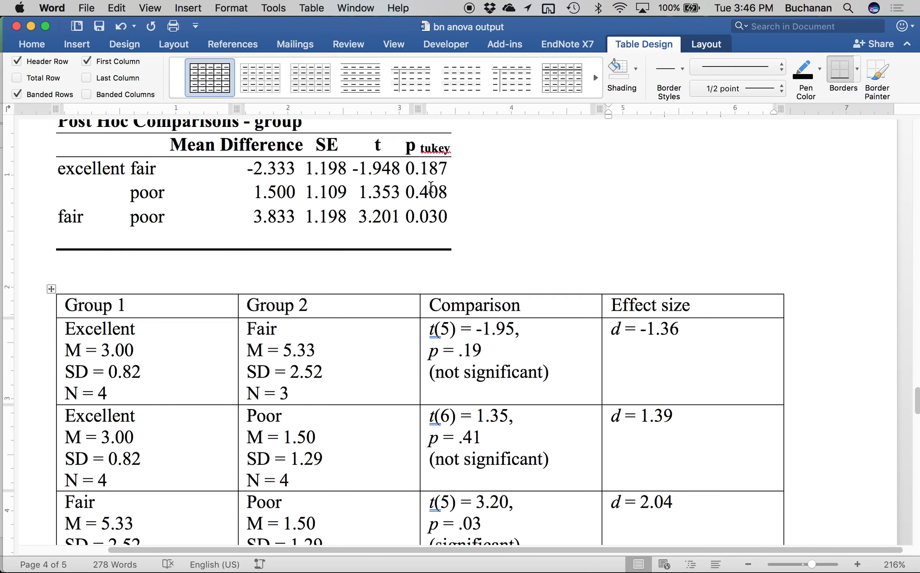
- Insert a new column after the Tukey p column in the Post Hoc Comparisons table
left_click(437, 242)
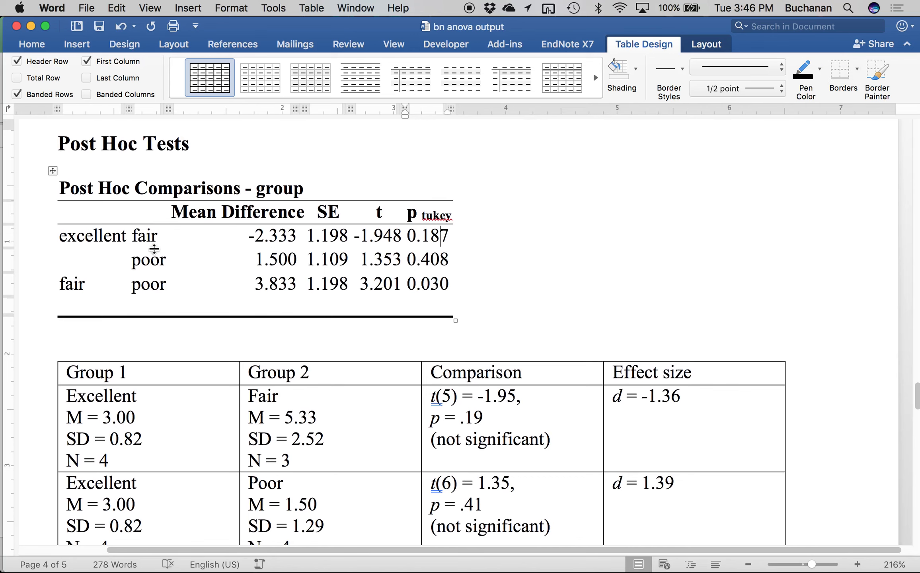
left_click(701, 50)
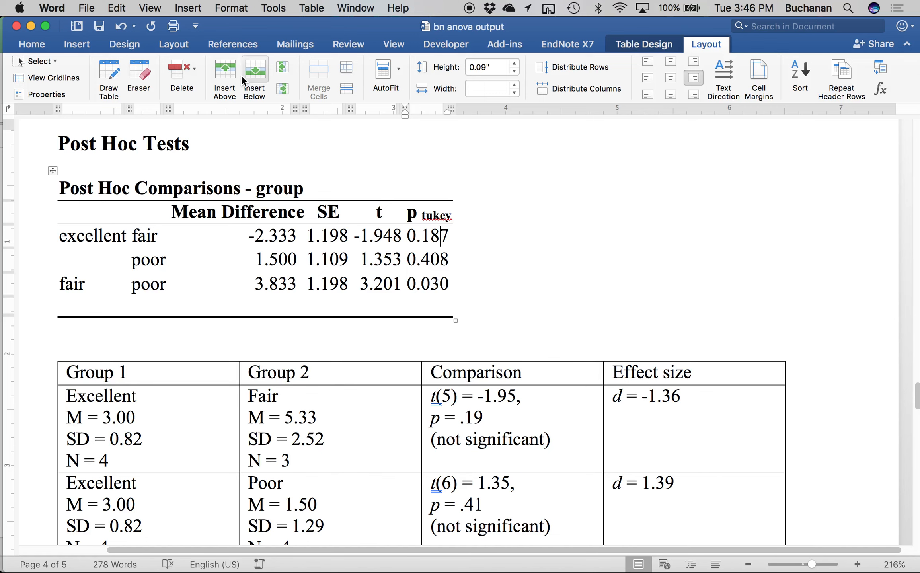
left_click(283, 89)
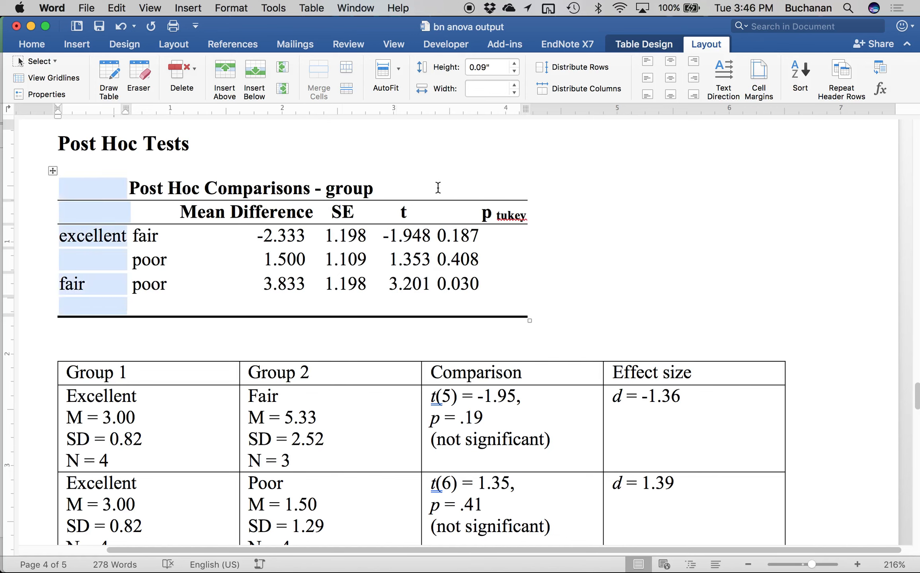
- Undo the added column in the Post Hoc Comparisons table and try again to insert one beside the Tukey p column
key("super+z")
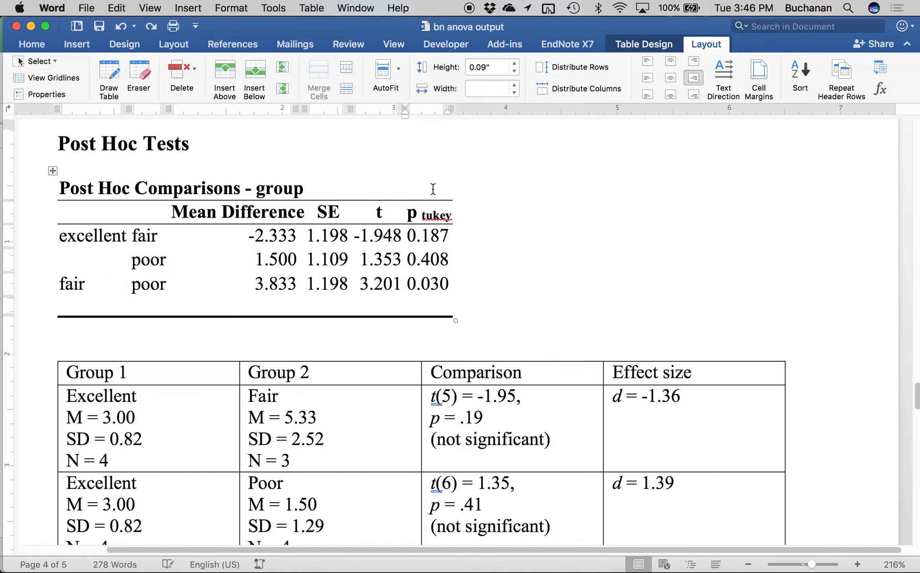
left_click(282, 88)
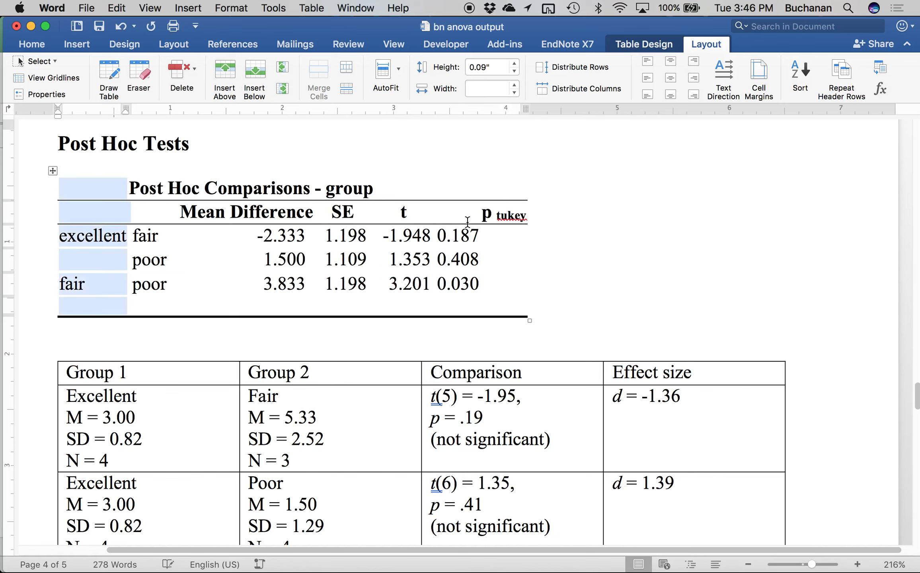
left_click(485, 221)
left_click(523, 244)
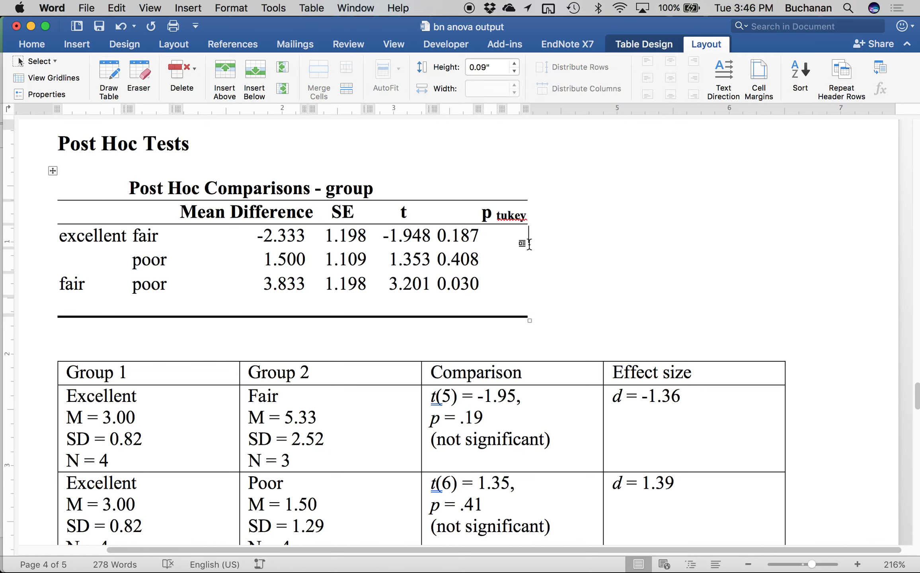
left_click(159, 236)
left_click(447, 211)
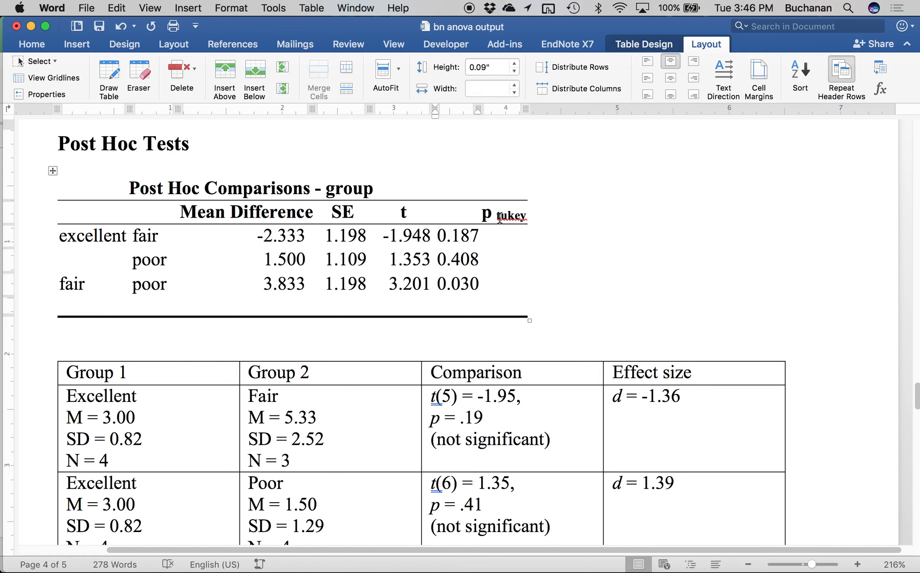
key("super+z")
left_click(440, 235)
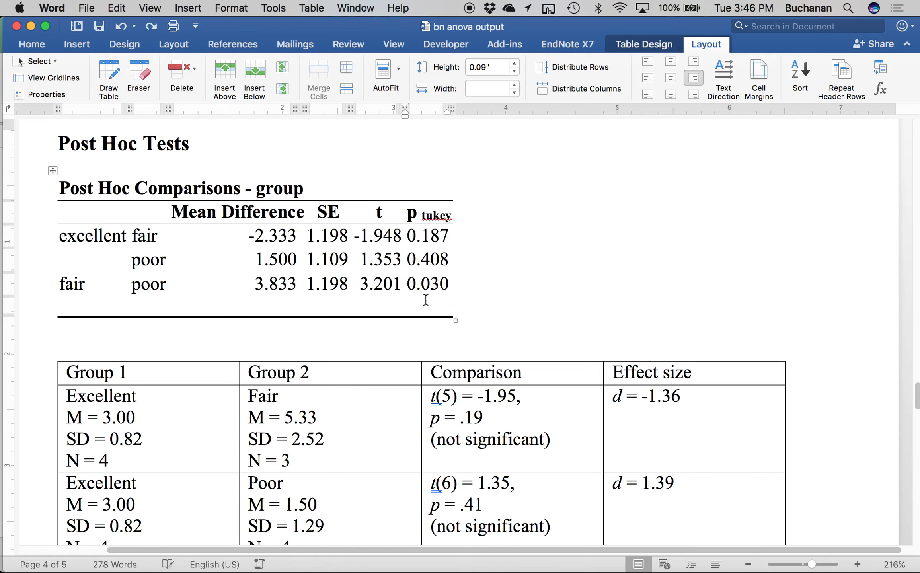
- Show the table gridlines and go to the Group 1 / Group 2 comparison table with effect sizes
left_click(57, 83)
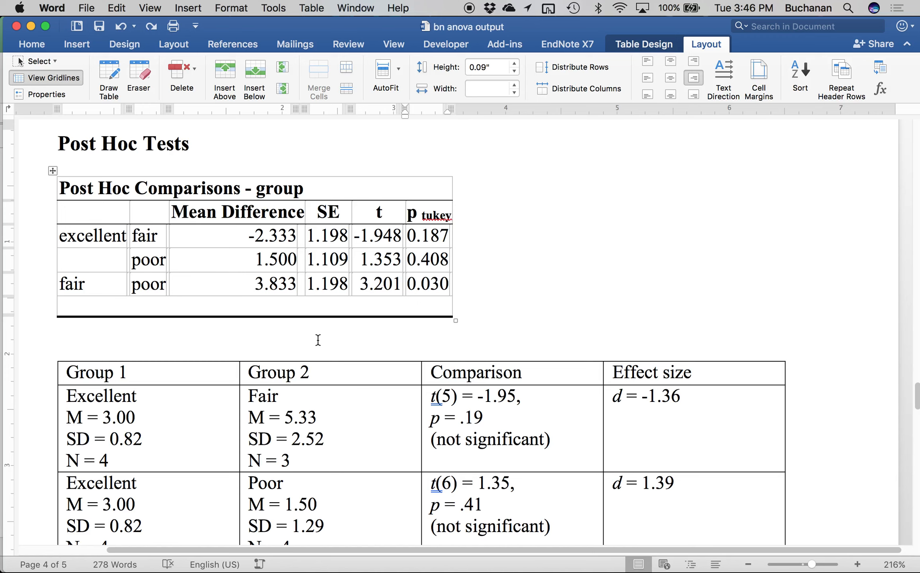
scroll(402, 235, "down", 5)
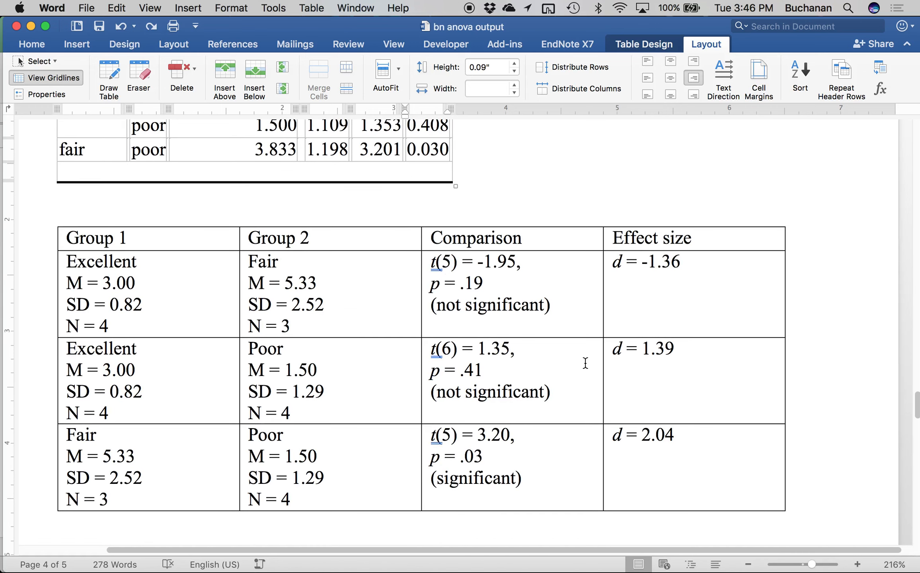
- Switch to the Finder window showing the 5 ANOVA folder and go to the 2016 - R folder
key("ctrl+Up")
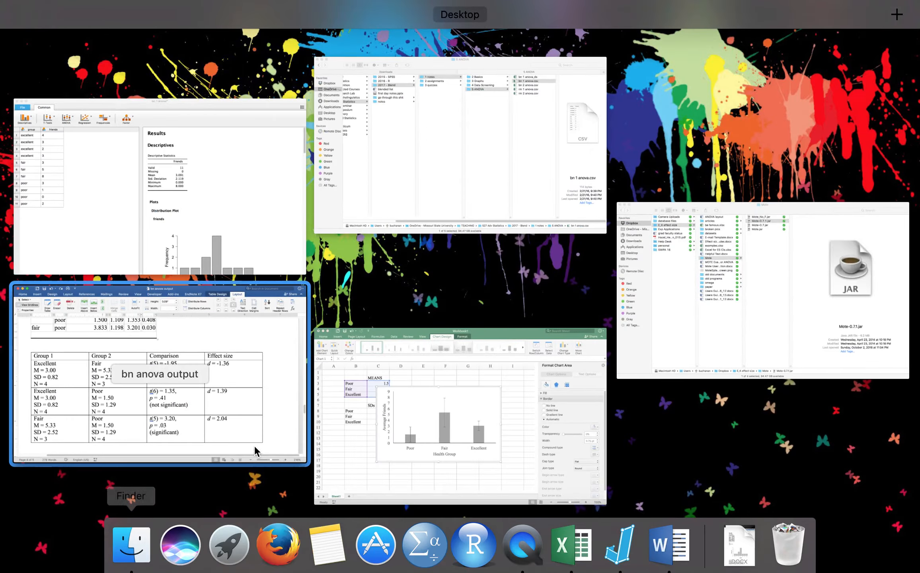
left_click(228, 381)
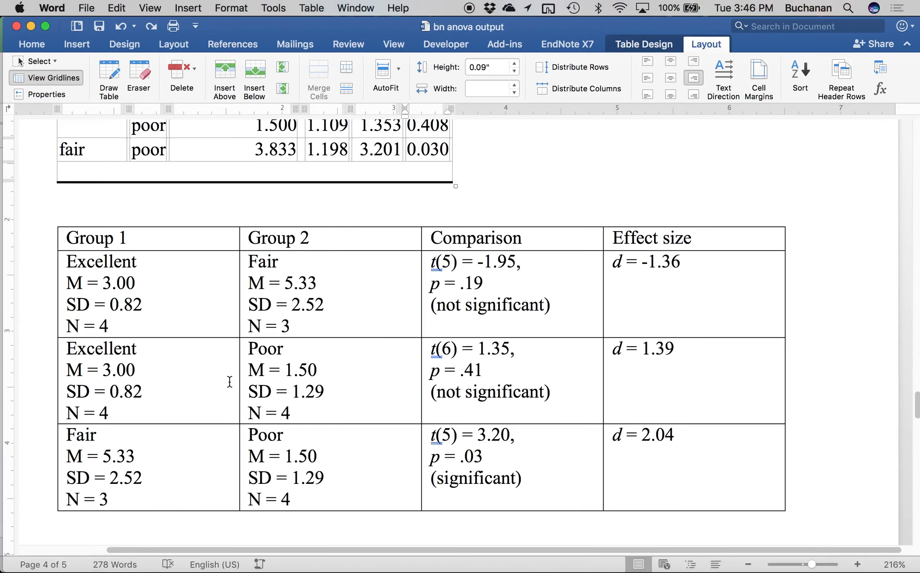
key("ctrl+Up")
left_click(437, 144)
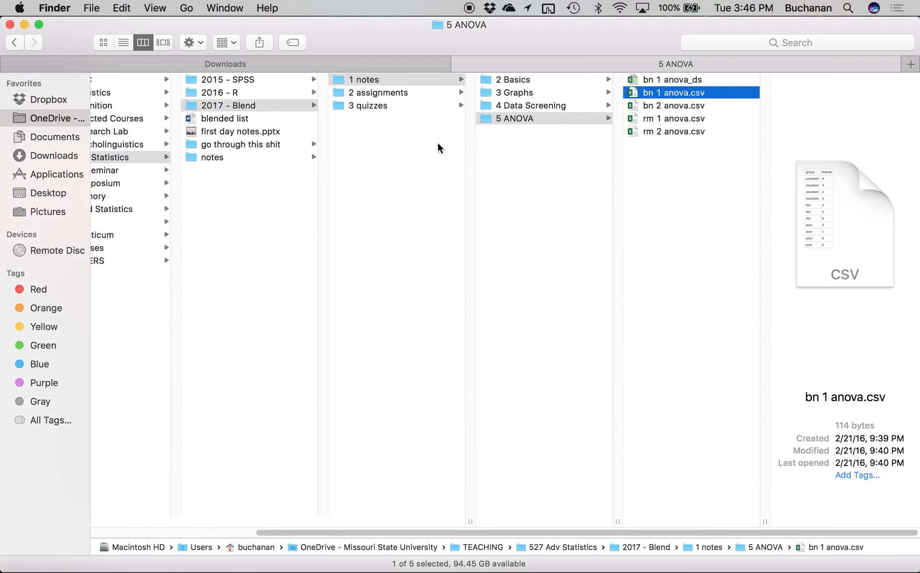
key("Left")
key("Left")
key("Left")
key("Up")
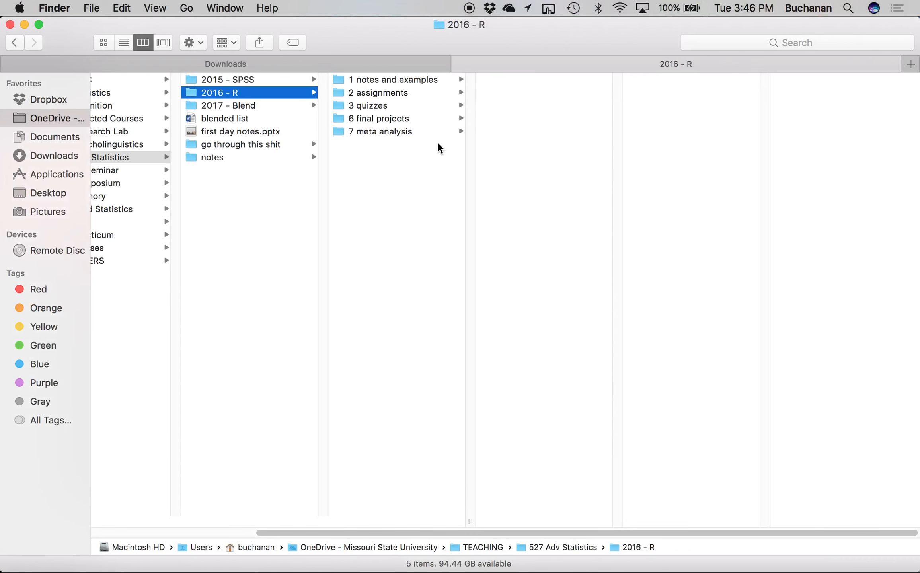
- Open the 4 ANOVA folder inside 1 notes and examples and select the 4.1 bn 1 anova document
key("Right")
key("Down")
key("Up")
key("Right")
key("Down")
key("Down")
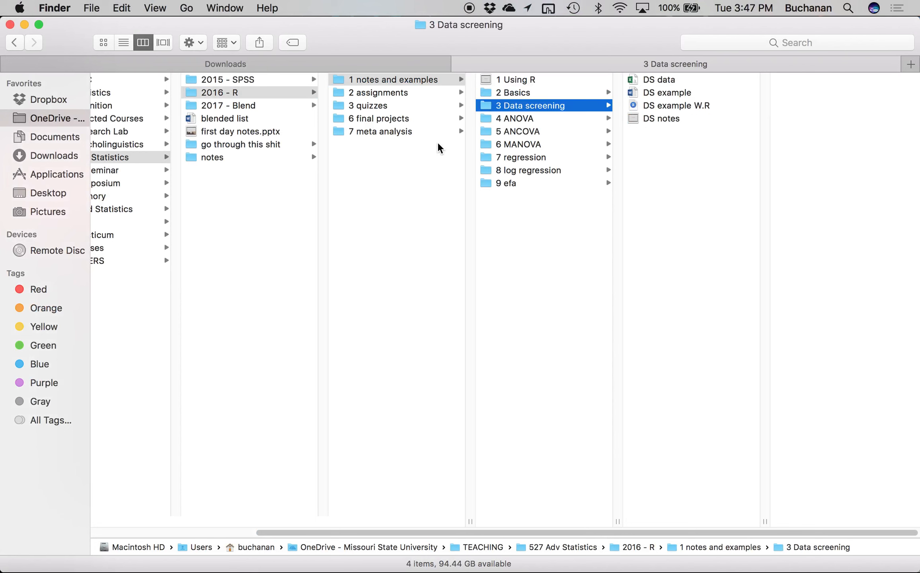
key("Down")
key("Right")
left_click(679, 93)
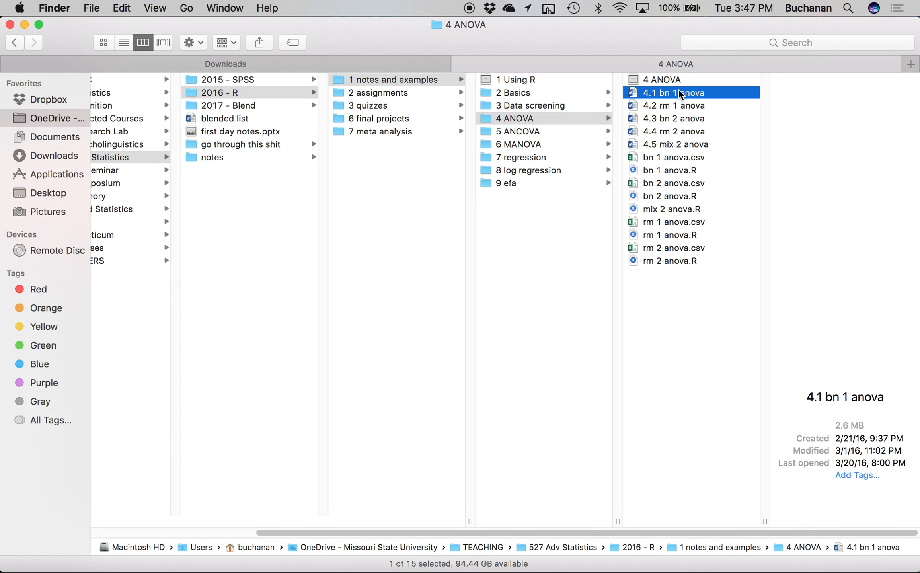
- Preview the 4.1 bn 1 anova document, read the example write up and figure at its end, and close the preview
key("space")
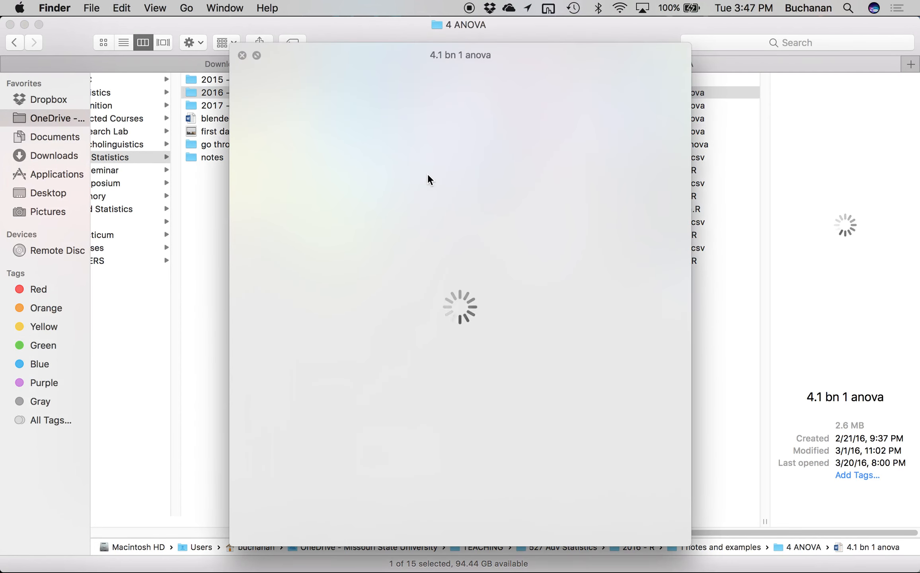
scroll(428, 174, "down", 20)
scroll(428, 175, "down", 20)
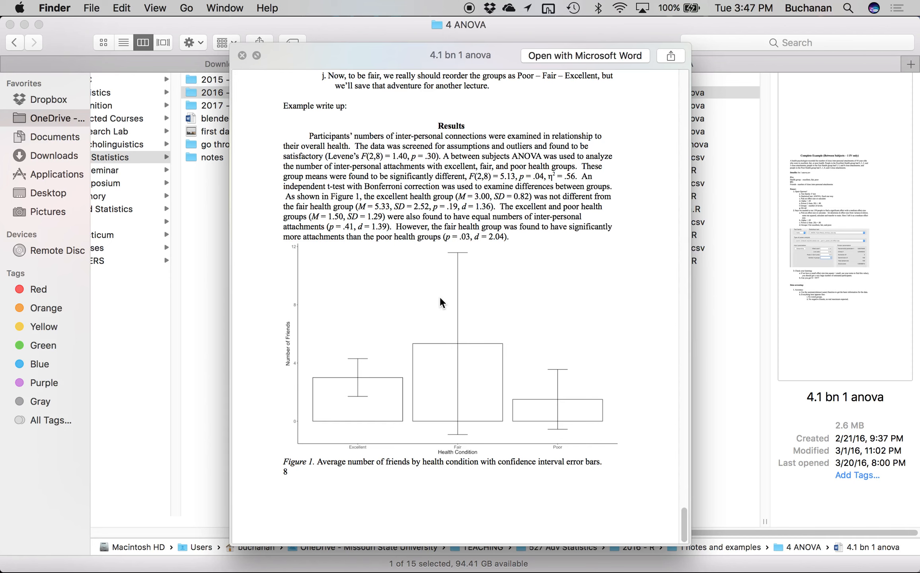
key("space")
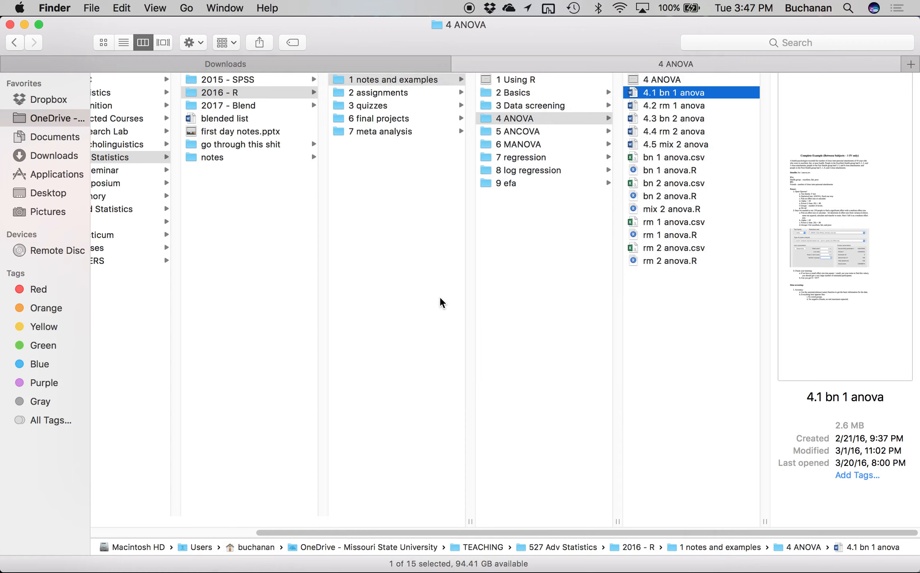